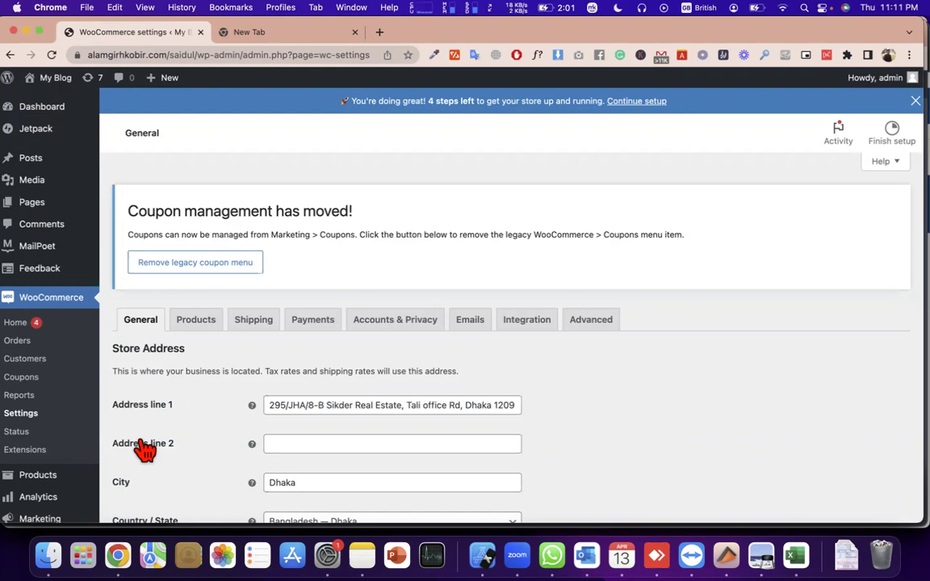
- Examine the Store Address section of the WooCommerce General settings and its note on tax and shipping rates
scroll(145, 447, "down", 5)
scroll(274, 424, "up", 5)
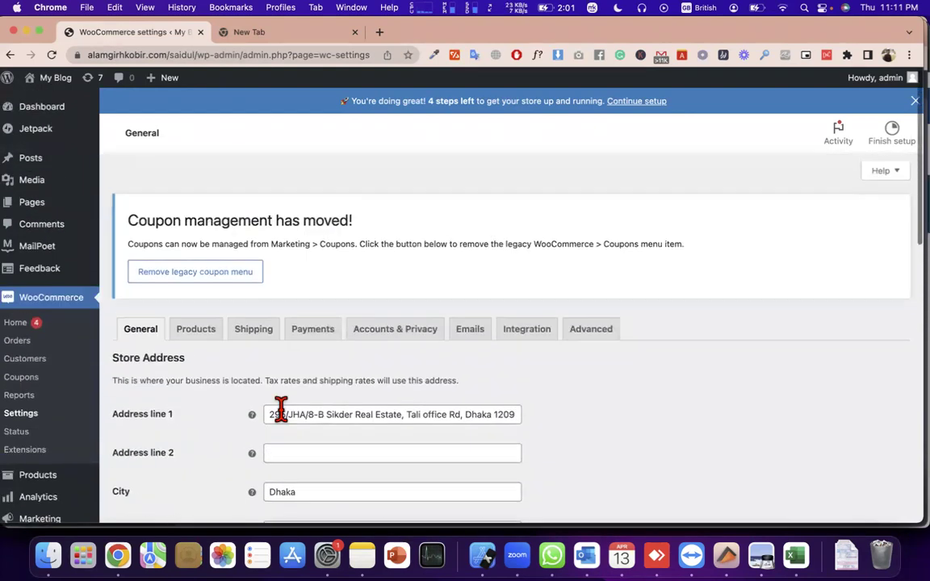
scroll(414, 325, "down", 2)
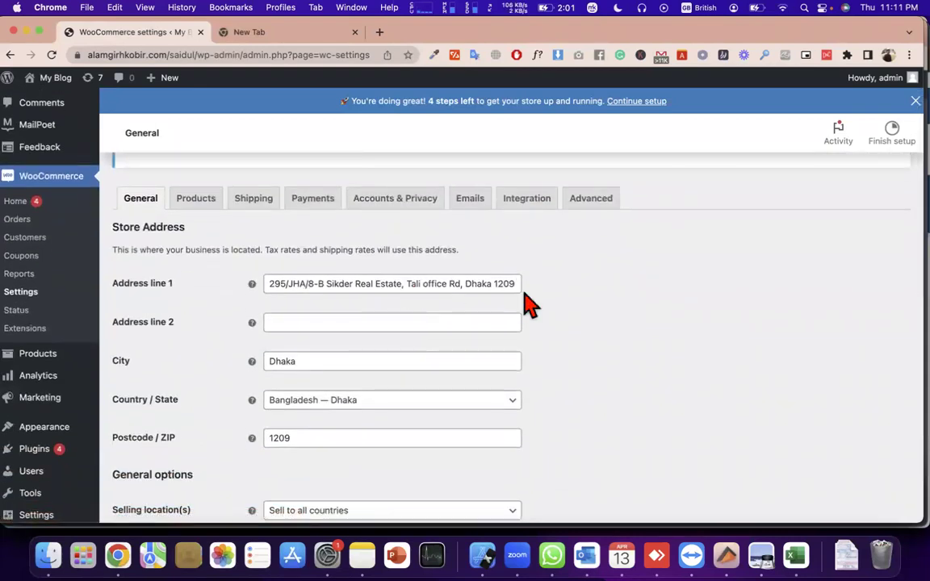
scroll(526, 304, "down", 1)
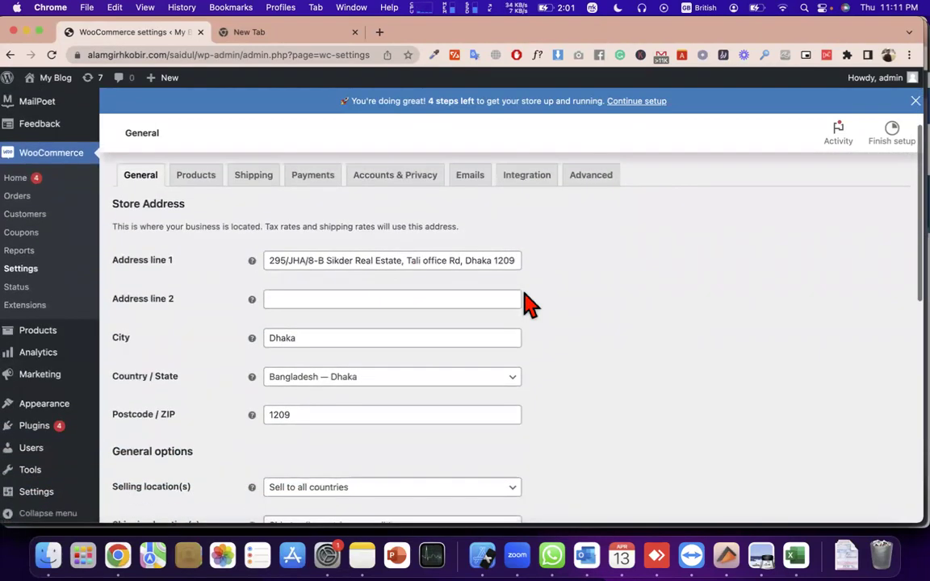
triple_click(417, 229)
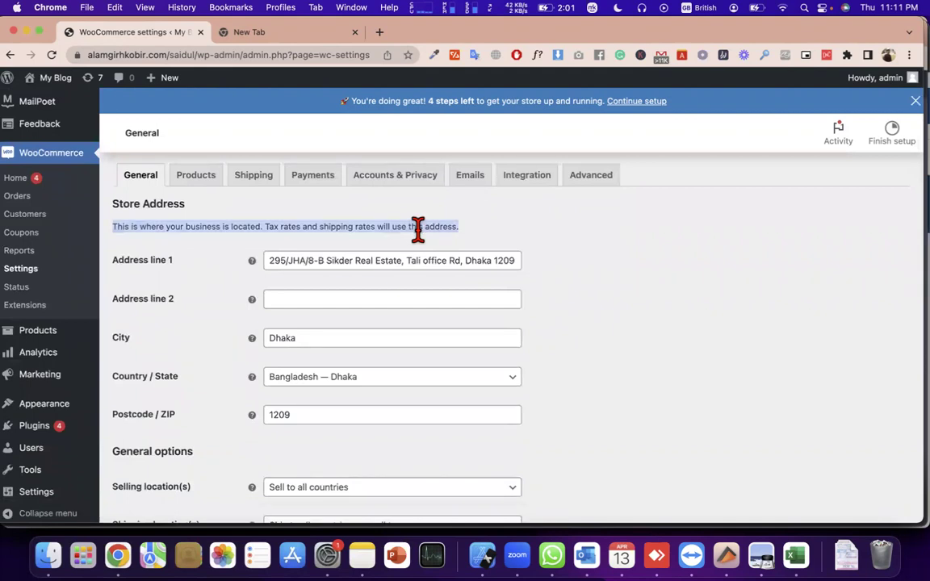
scroll(418, 230, "down", 3)
scroll(411, 228, "down", 1)
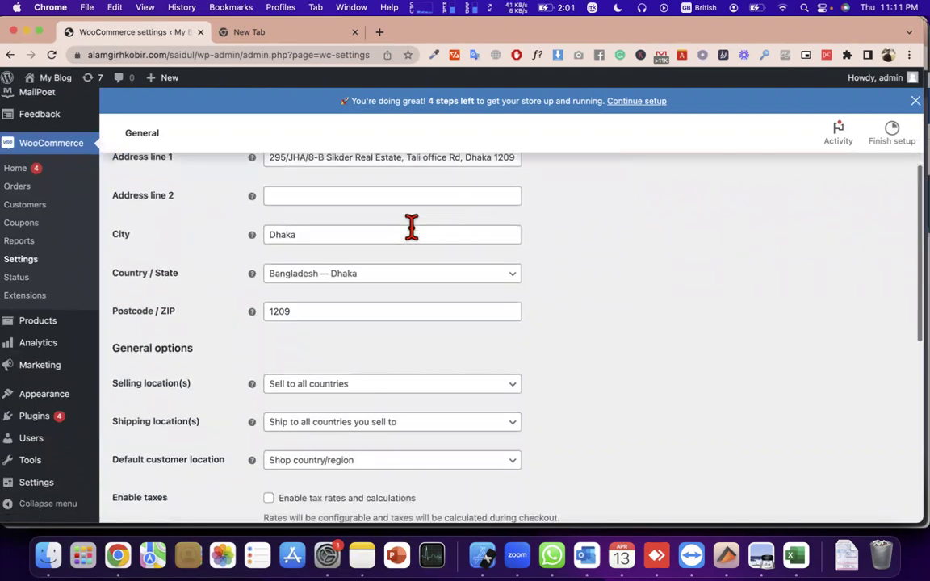
scroll(411, 228, "up", 3)
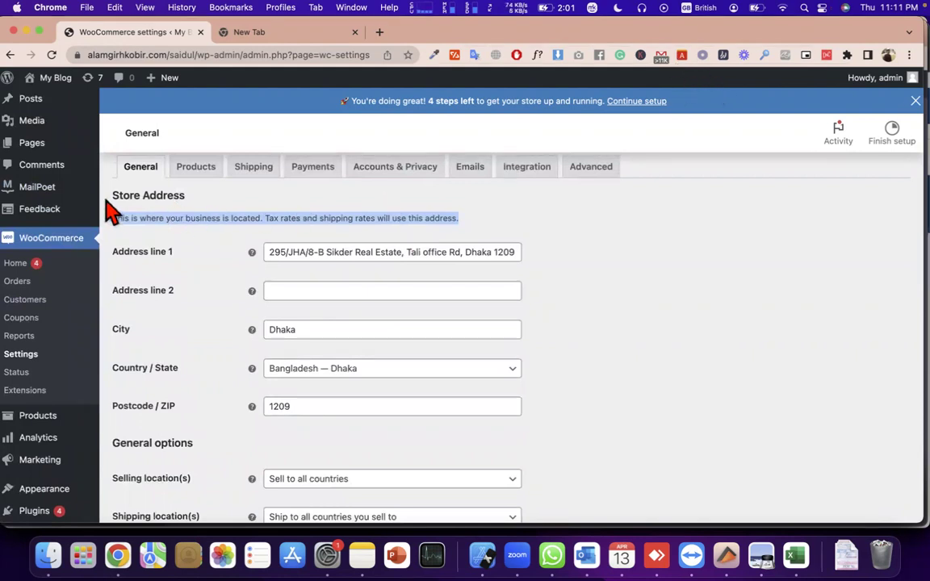
- Mark the Store Address section and its address, city and country fields with the annotation pen, and clear the marks
left_click_drag(194, 194, 607, 439)
mouse_move(517, 466)
left_mouse_down()
mouse_move(129, 327)
mouse_move(114, 282)
mouse_move(121, 198)
left_mouse_up()
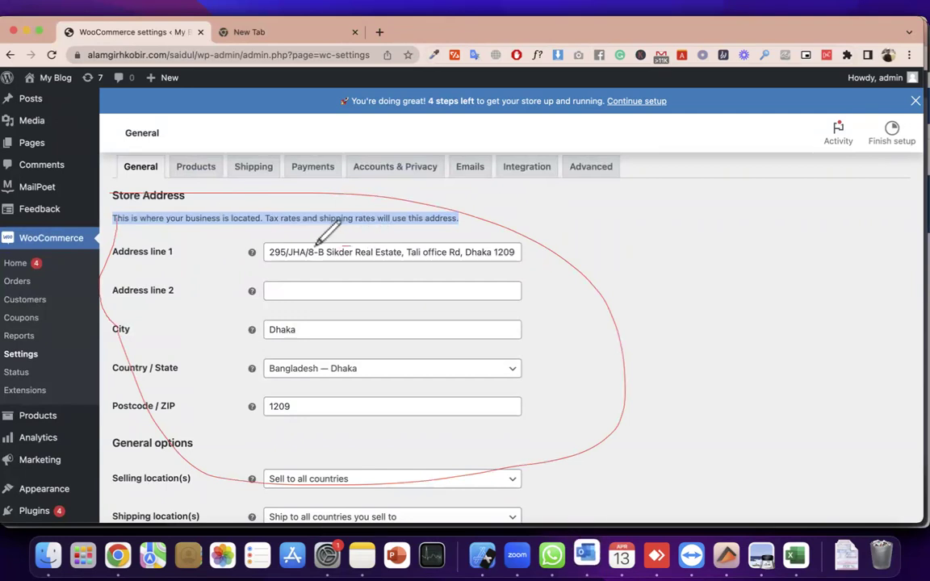
mouse_move(269, 239)
left_mouse_down()
mouse_move(563, 246)
mouse_move(262, 245)
left_mouse_up()
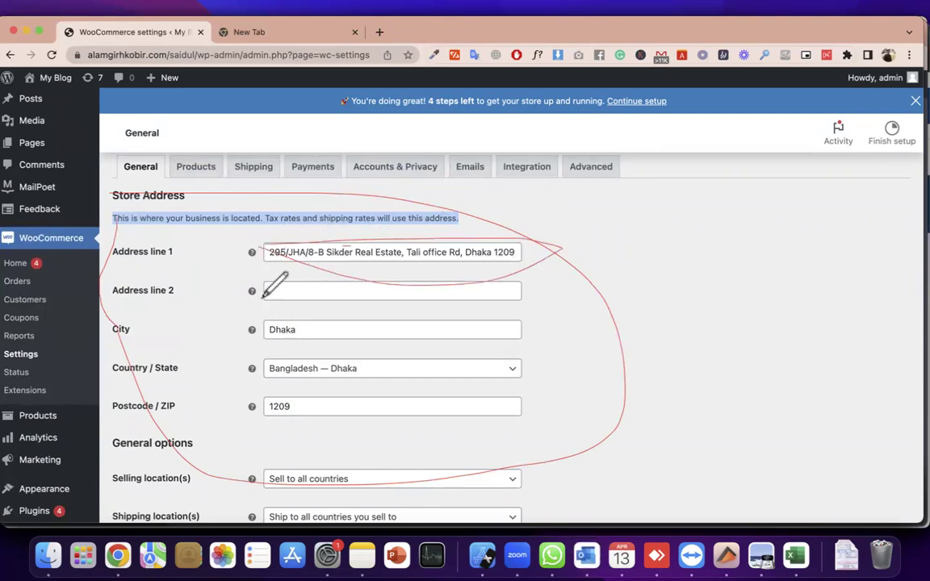
left_click_drag(264, 313, 331, 313)
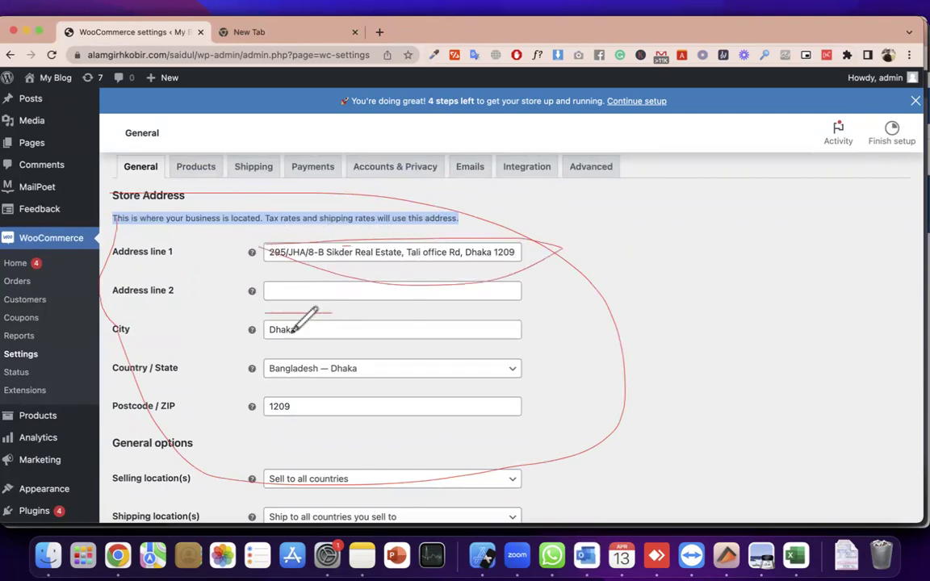
left_click_drag(260, 352, 360, 353)
left_click_drag(264, 384, 363, 384)
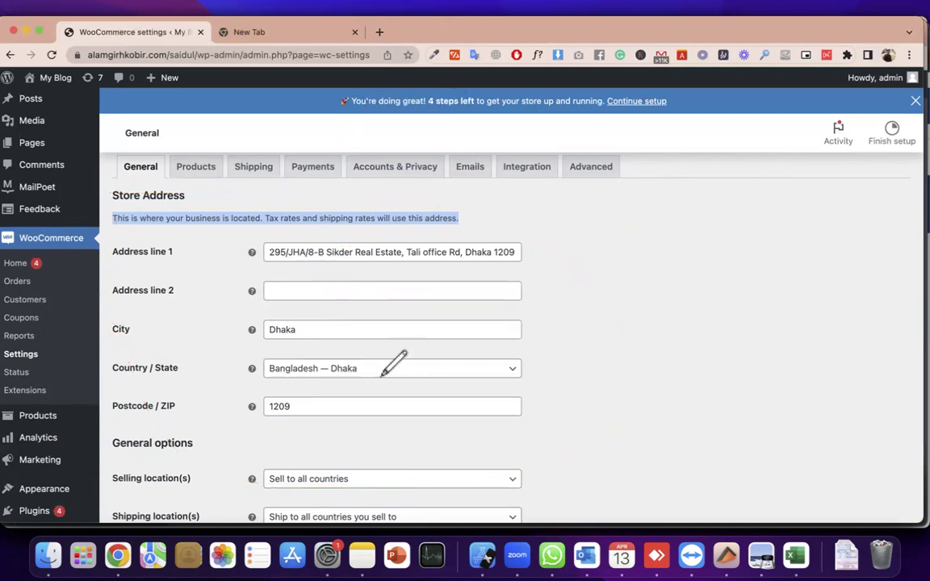
key("Escape")
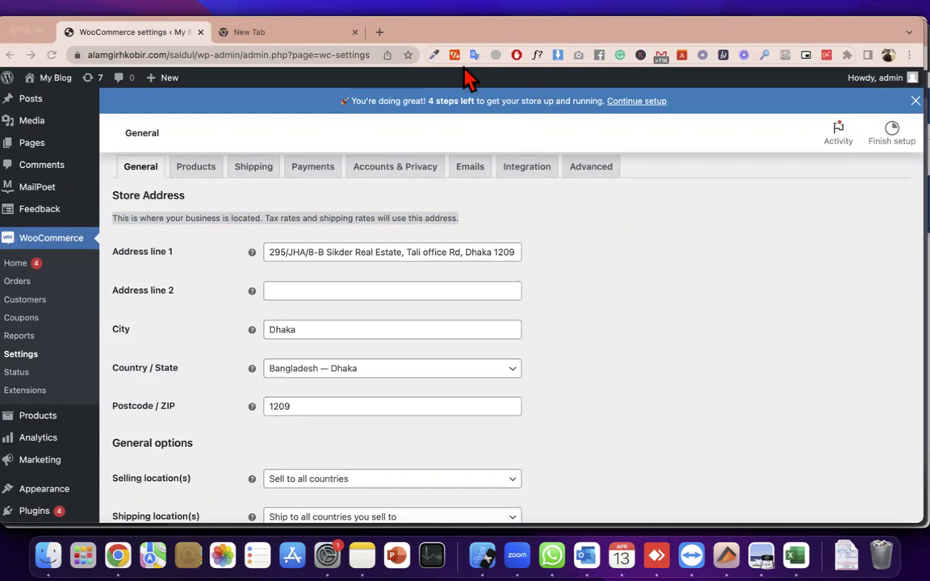
- Choose Sell to all countries as the selling location under General options
left_click(142, 184)
scroll(187, 343, "down", 2)
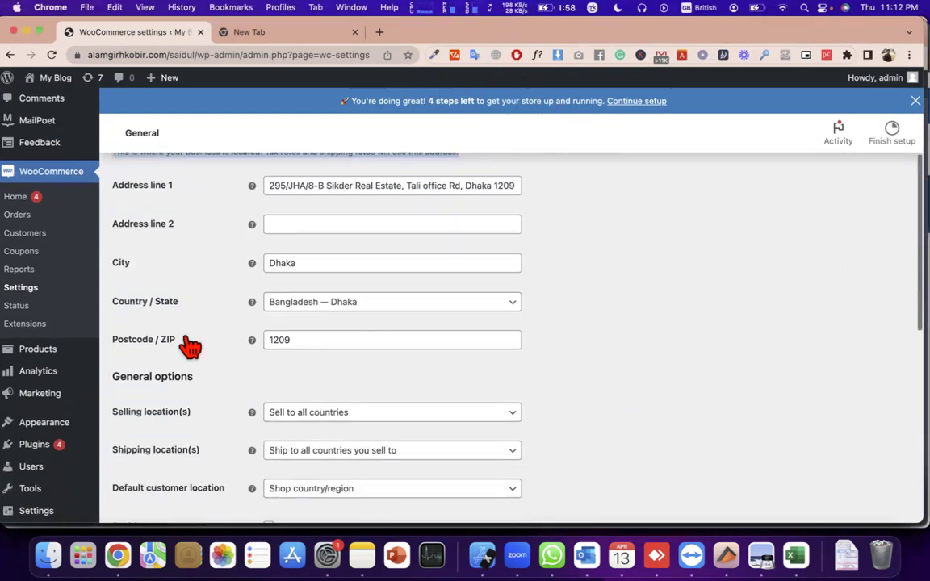
triple_click(162, 380)
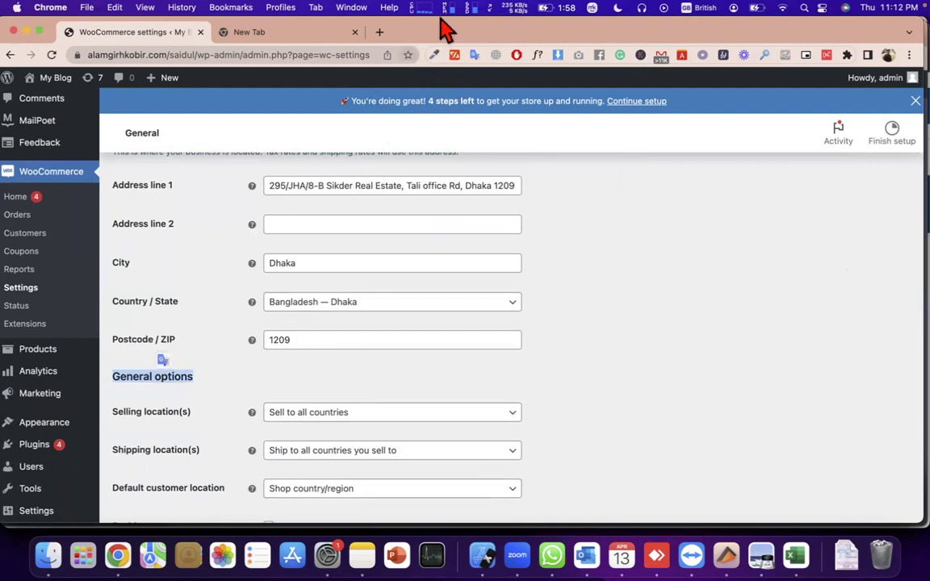
left_click(330, 415)
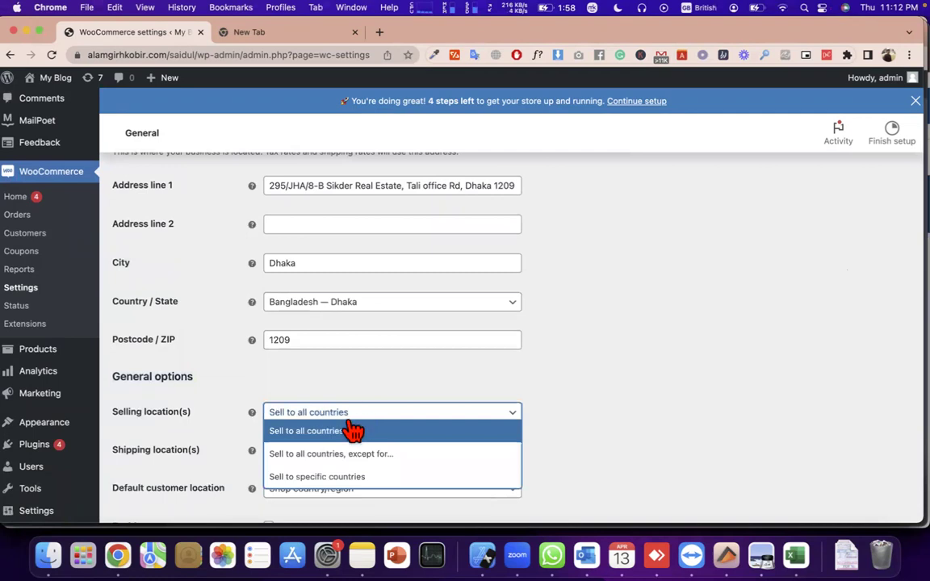
left_click(353, 432)
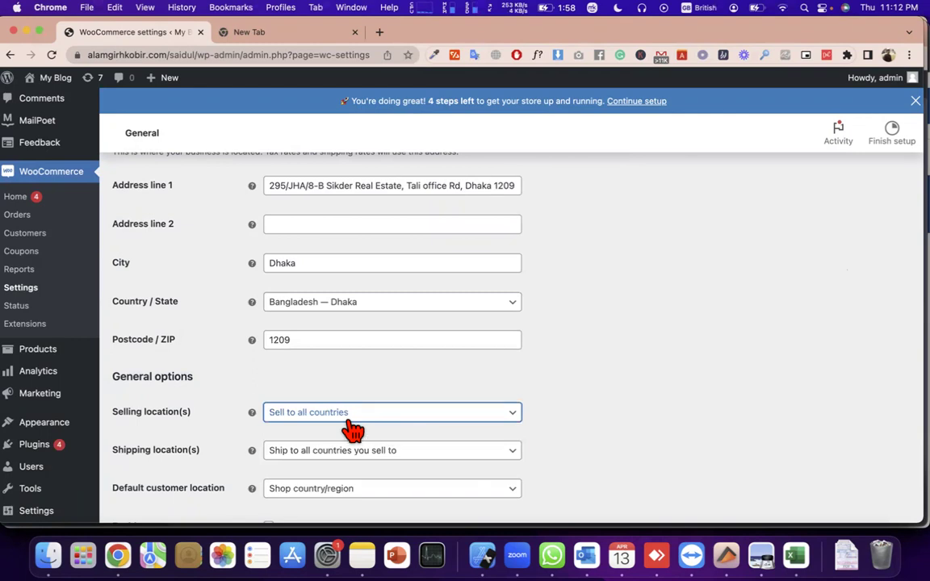
- Set the selling location to Sell to all countries, except for..., and add China as the excluded country
left_click(416, 416)
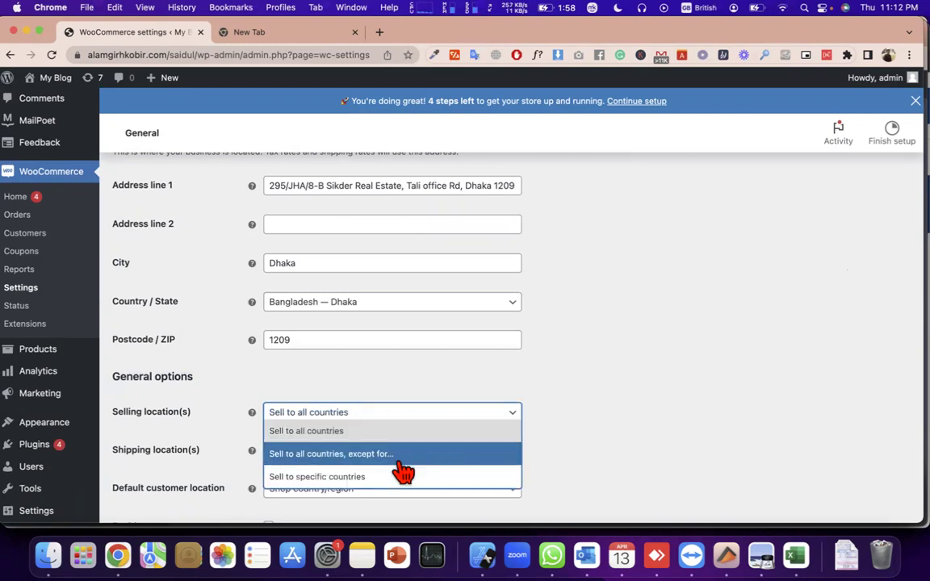
left_click(325, 466)
left_click(322, 449)
type("c")
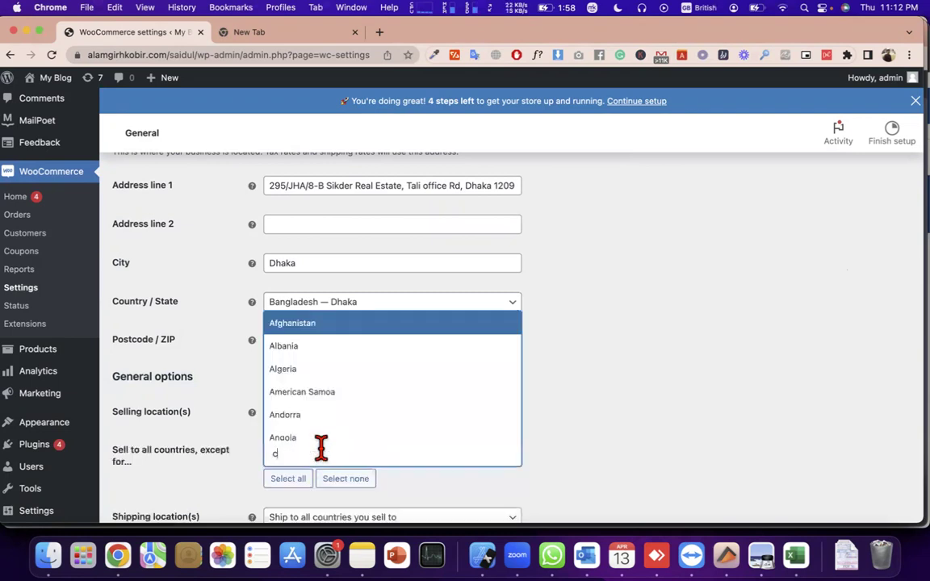
type("hina")
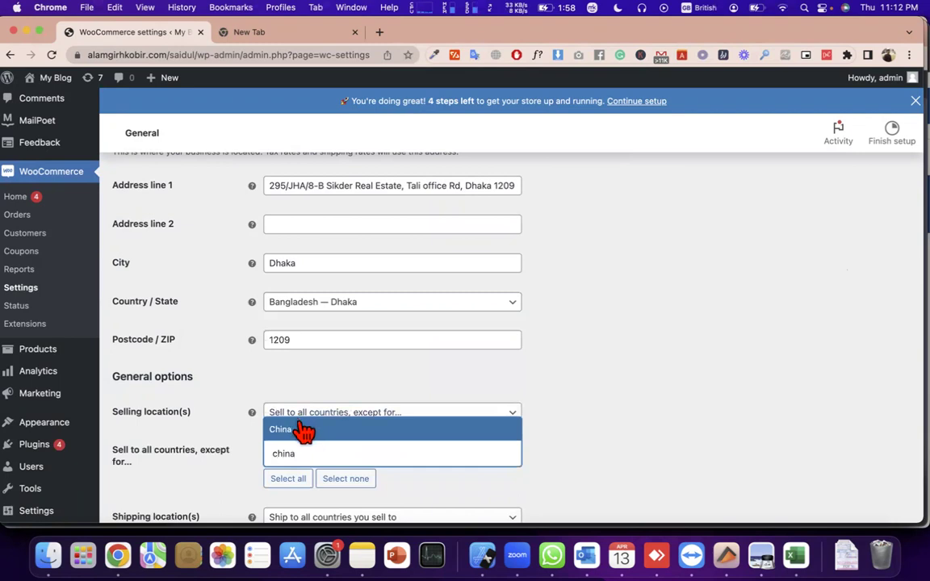
left_click(305, 431)
left_click(354, 451)
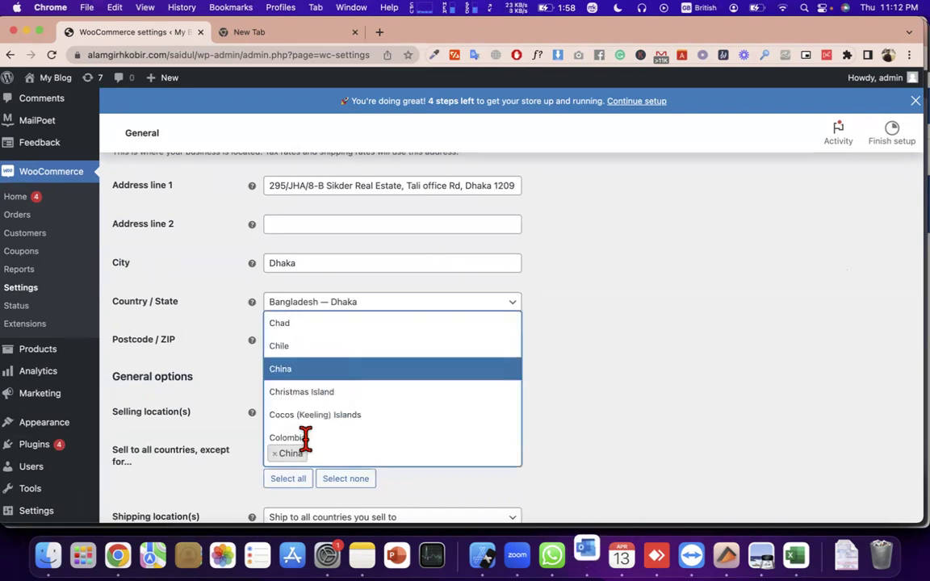
left_click(233, 415)
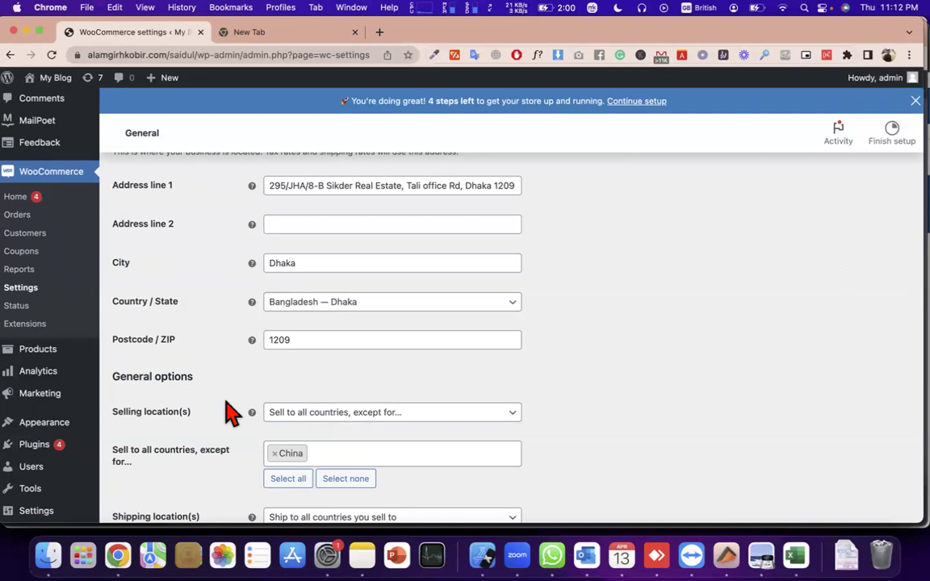
left_click(360, 459)
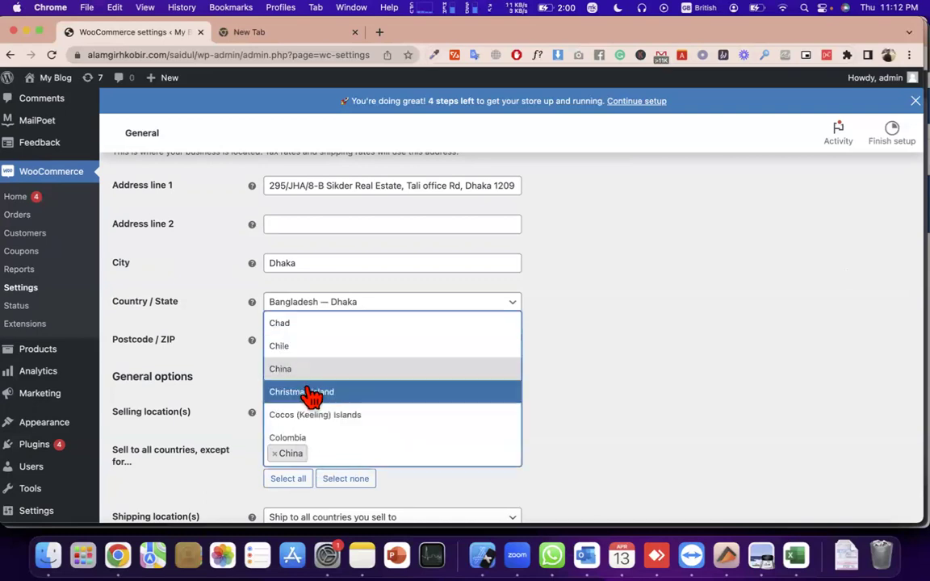
left_click(195, 414)
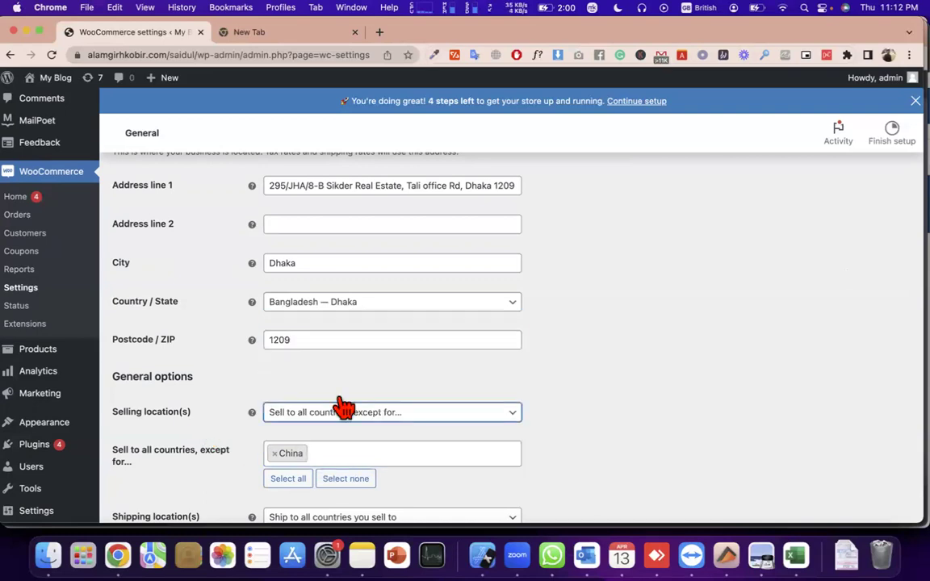
- Set the selling location to Sell to specific countries and add Bangladesh as the allowed country
left_click(383, 413)
left_click(408, 478)
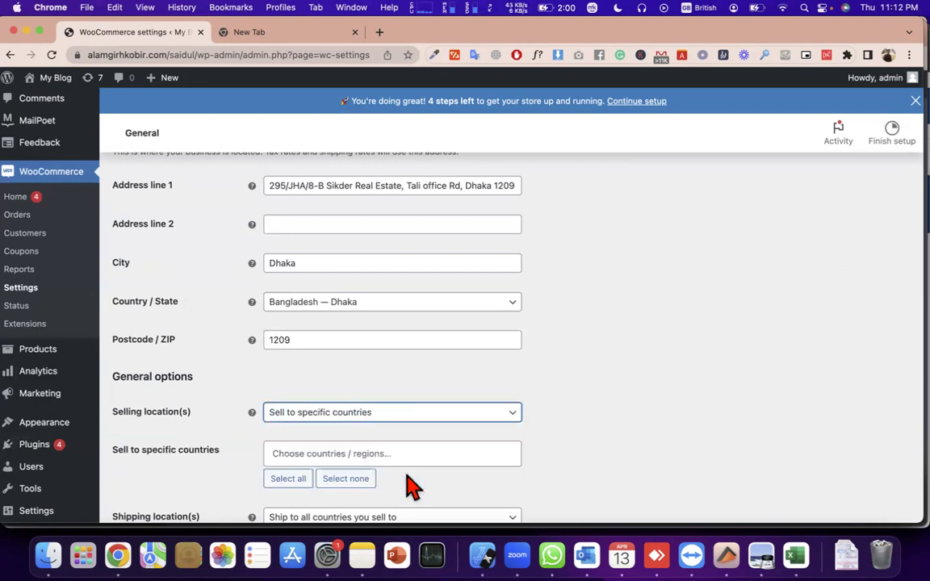
left_click(350, 452)
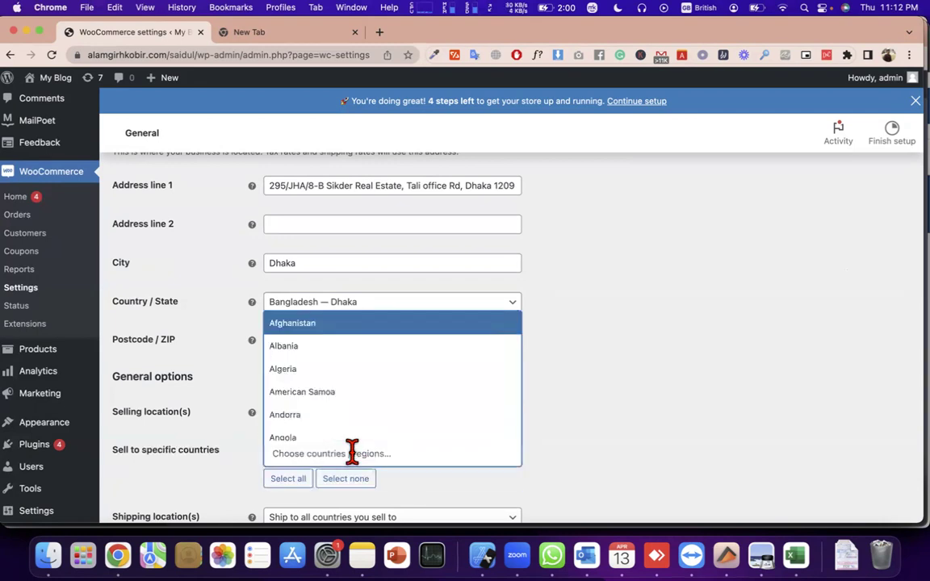
left_click(173, 482)
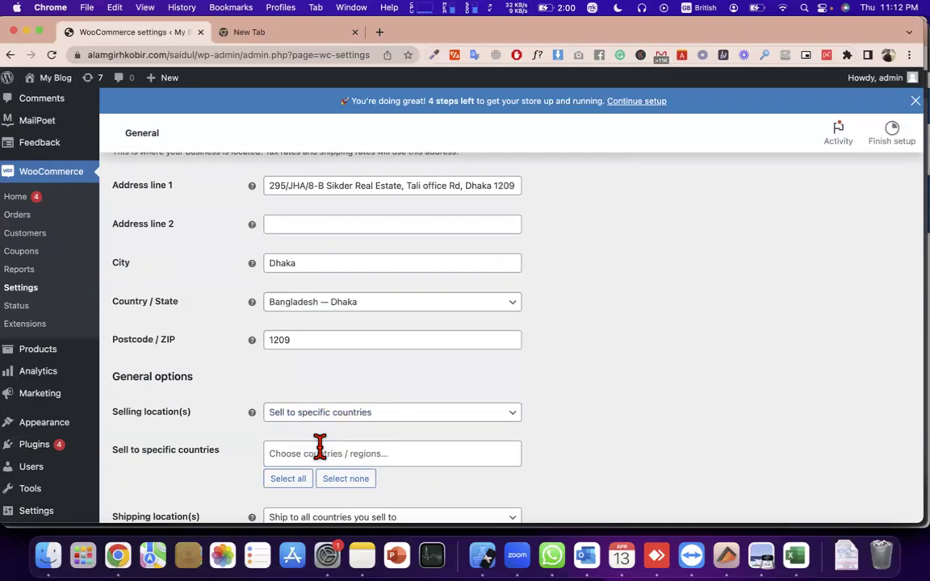
left_click(320, 448)
type("banlga")
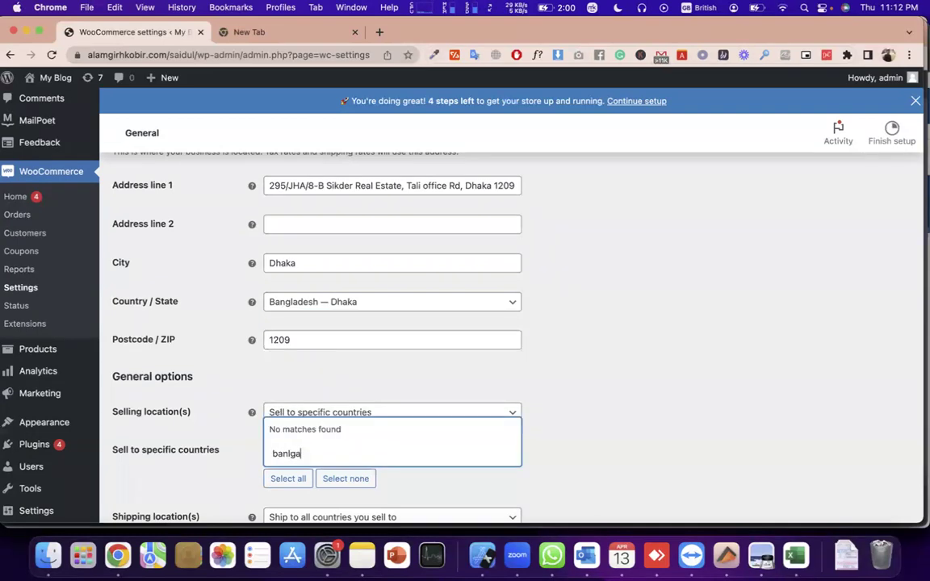
key("BackSpace")
type("gl")
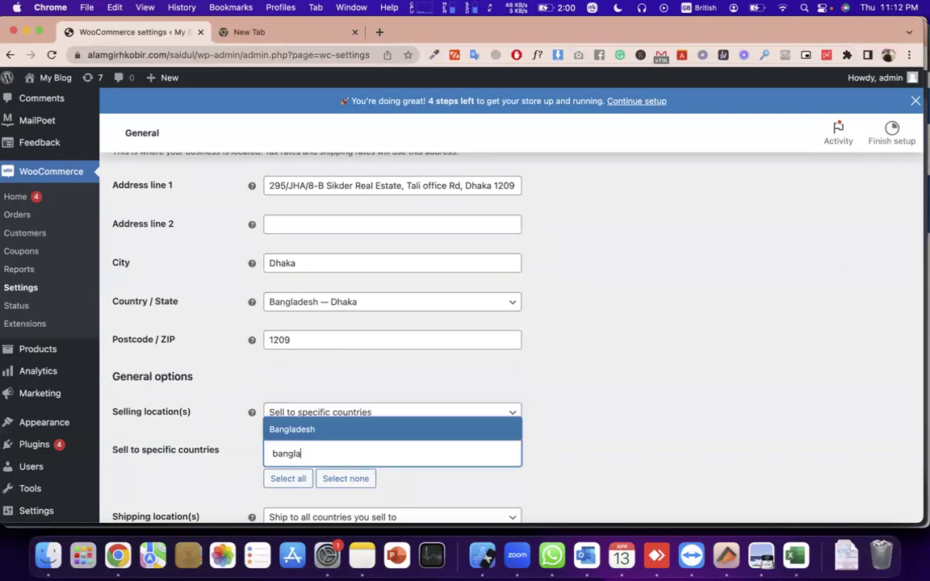
left_click(327, 428)
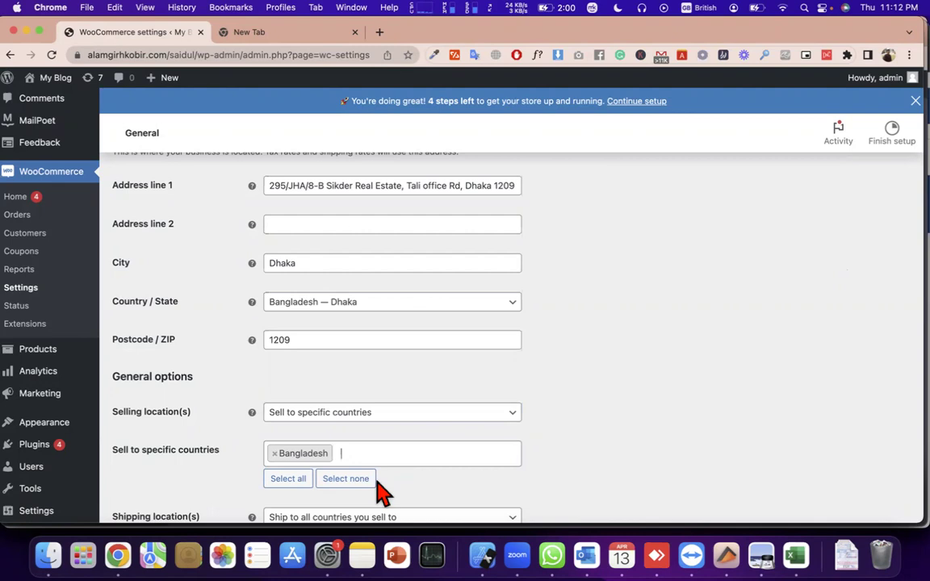
- Remove Bangladesh from the specific countries and set the selling location back to Sell to all countries
scroll(380, 489, "down", 3)
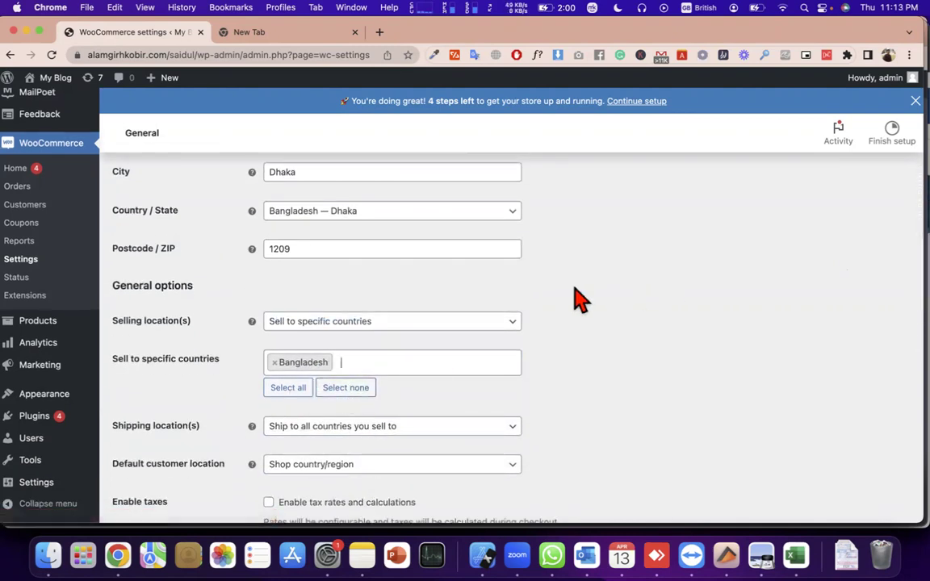
left_click(275, 366)
left_click(195, 361)
left_click(362, 331)
left_click(361, 342)
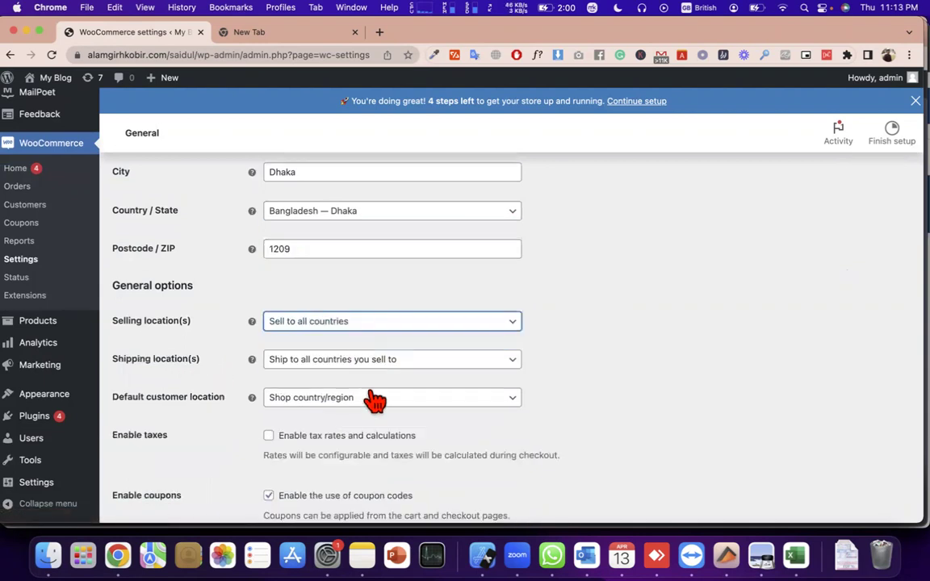
- Set the shipping location to Ship to all countries under General options
left_click(358, 364)
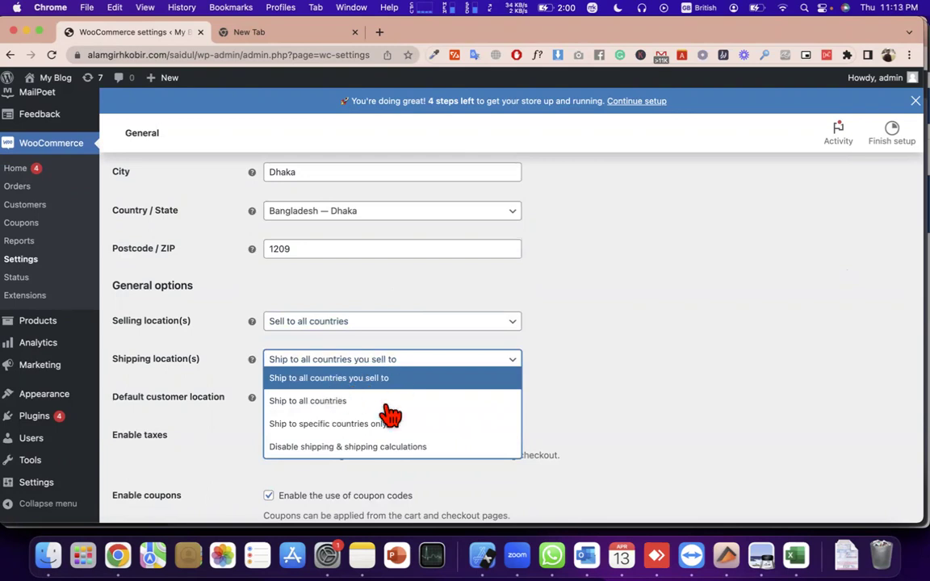
left_click(342, 380)
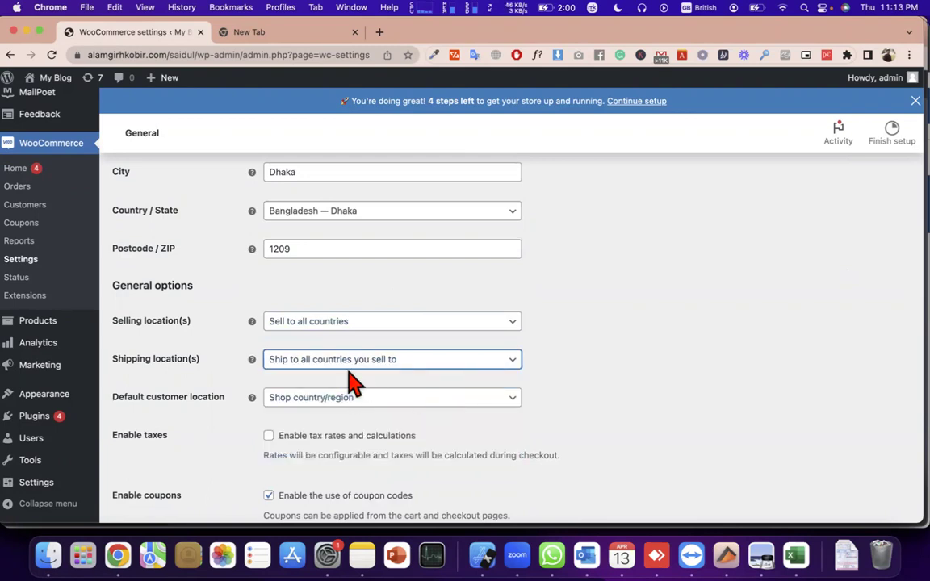
left_click(368, 367)
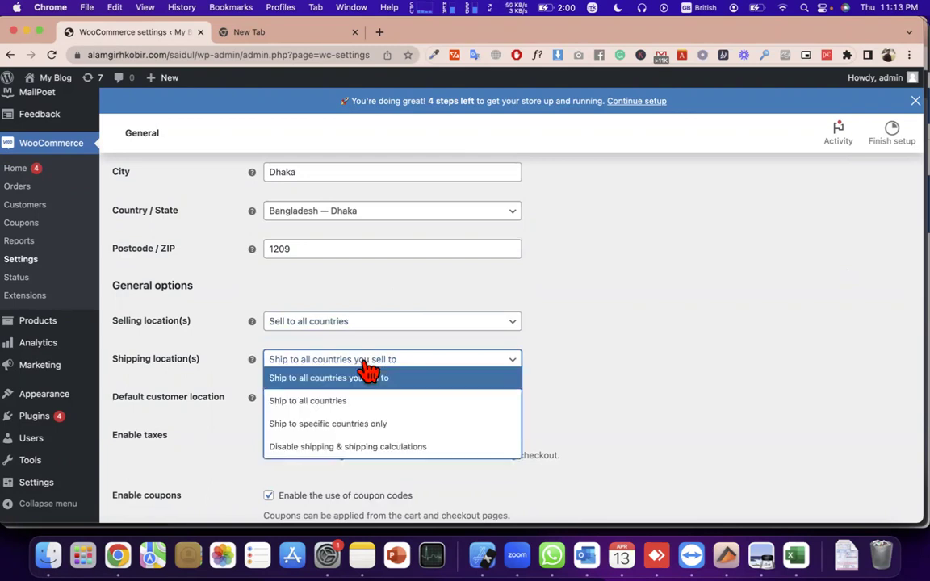
left_click(389, 402)
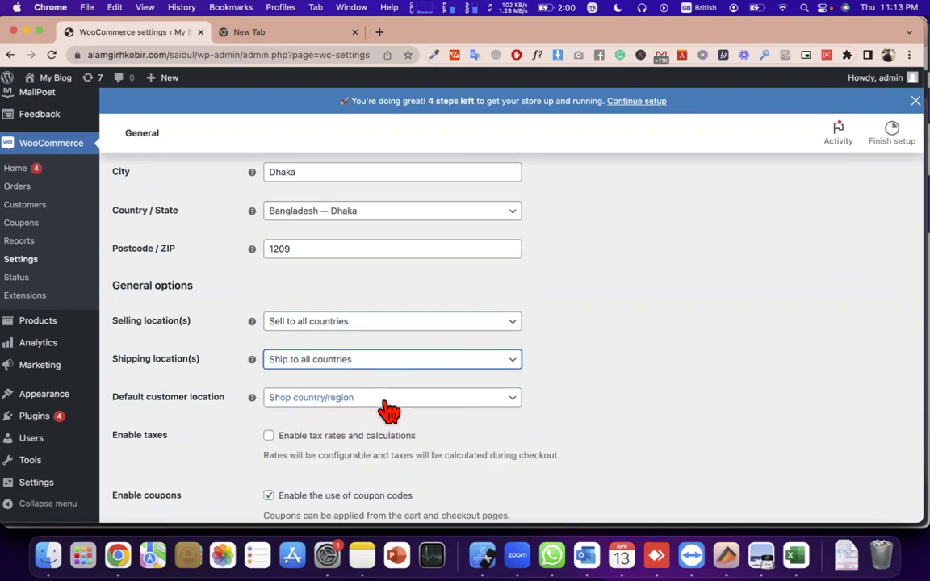
- Set the selling location to Sell to all countries, except for..., and the shipping location to Ship to specific countries only
left_click(340, 324)
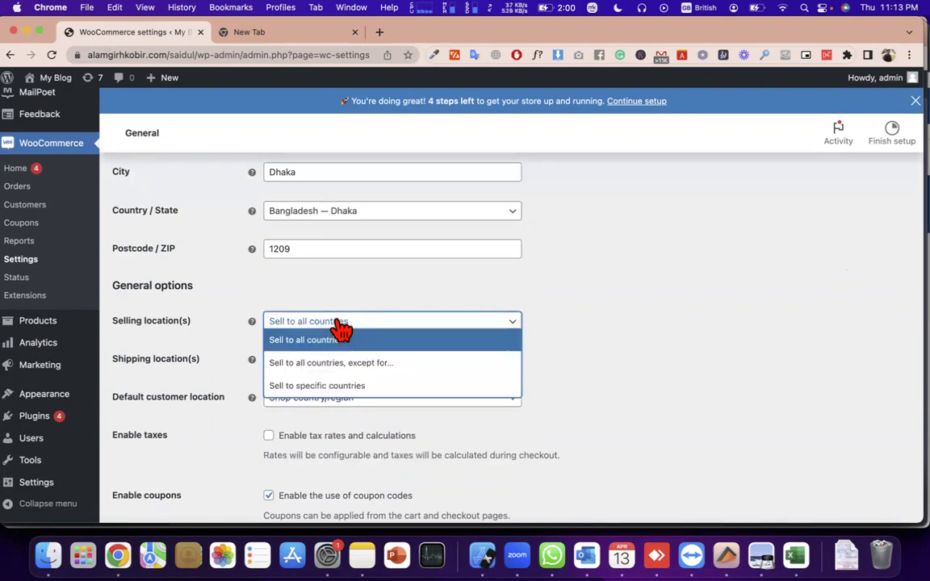
left_click(356, 363)
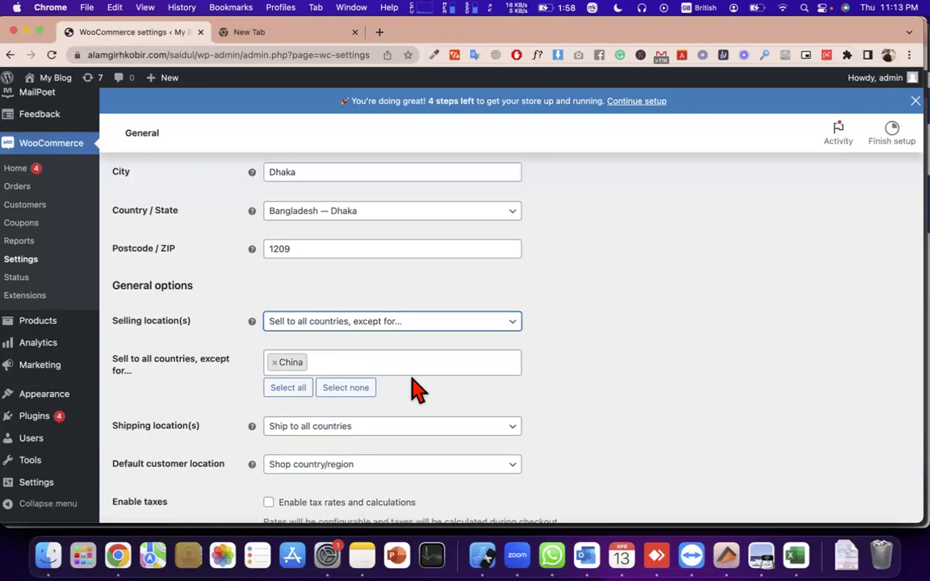
left_click(362, 434)
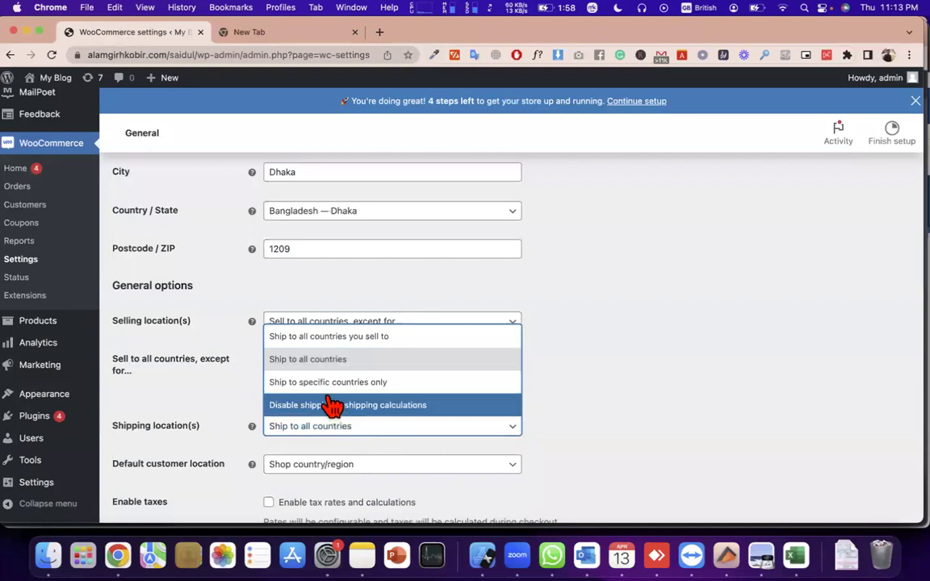
left_click(322, 381)
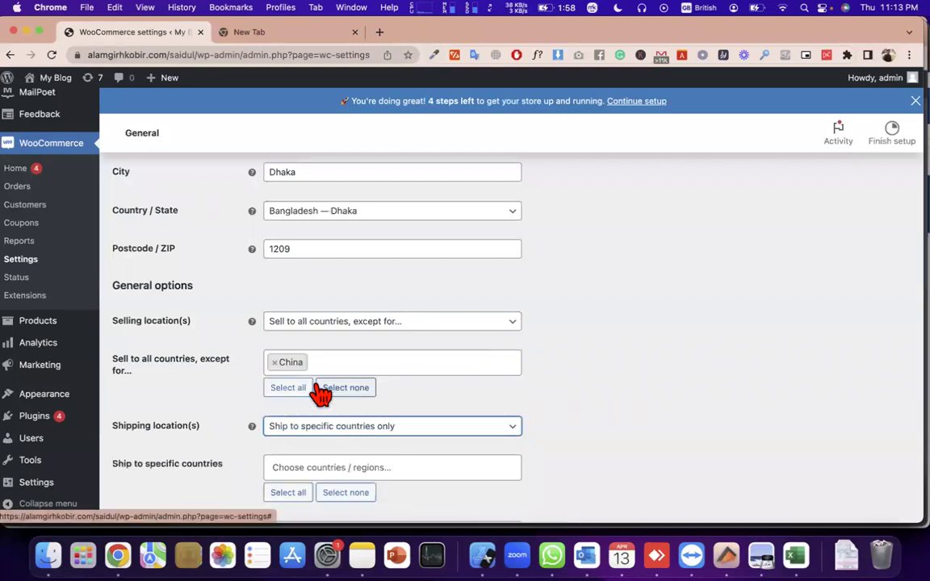
- Set the selling location back to Sell to all countries and check the Ship to specific countries field
left_click(345, 323)
left_click(358, 346)
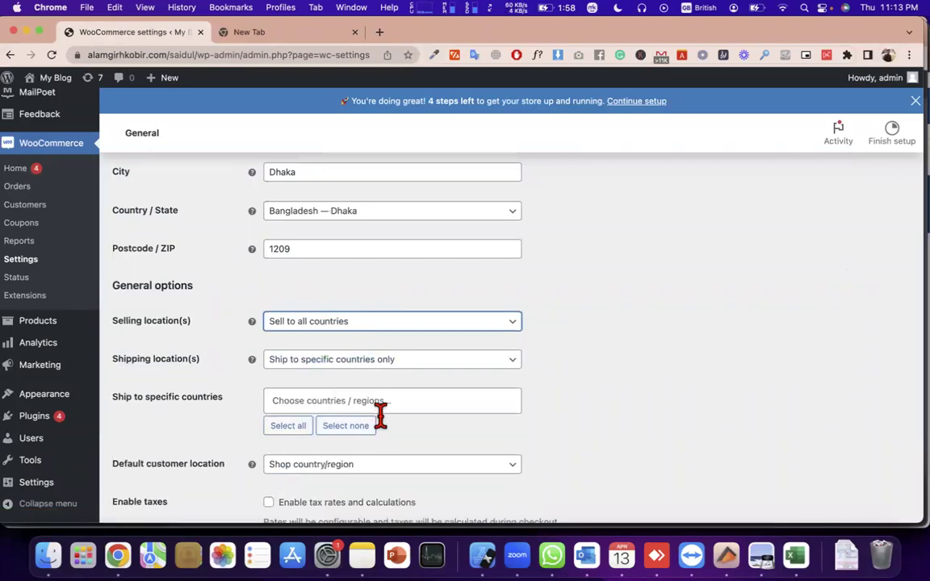
left_click(336, 393)
left_click(184, 391)
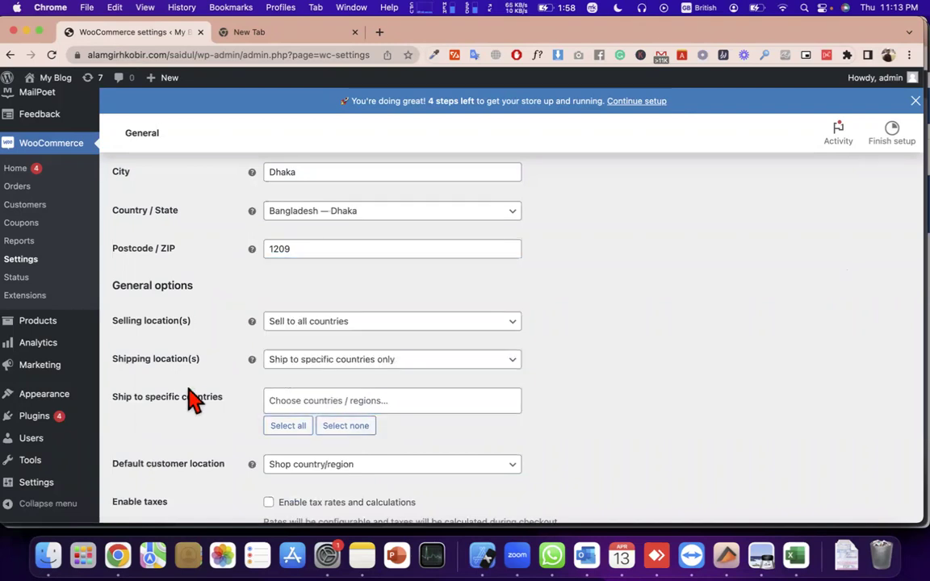
- Set the shipping location to Disable shipping & shipping calculations
left_click(342, 364)
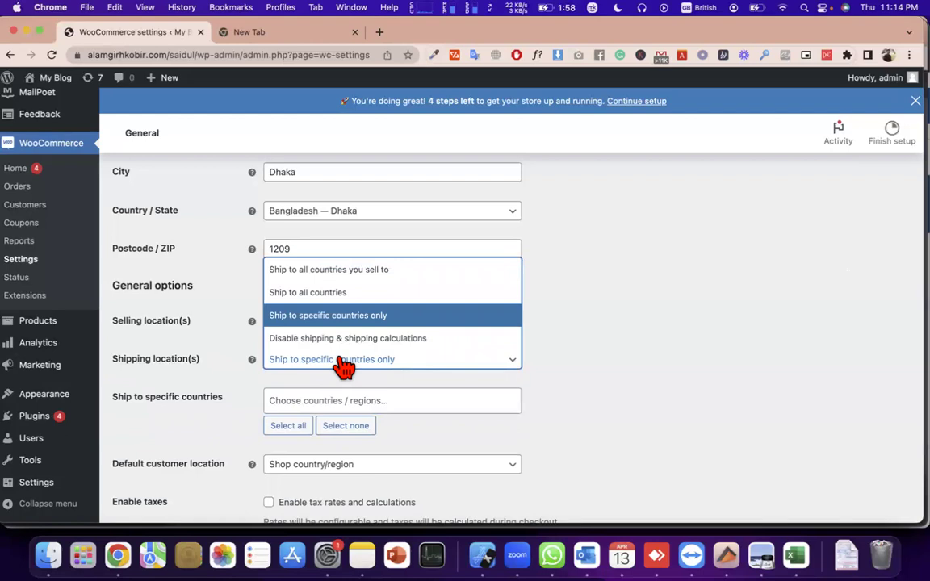
left_click(327, 340)
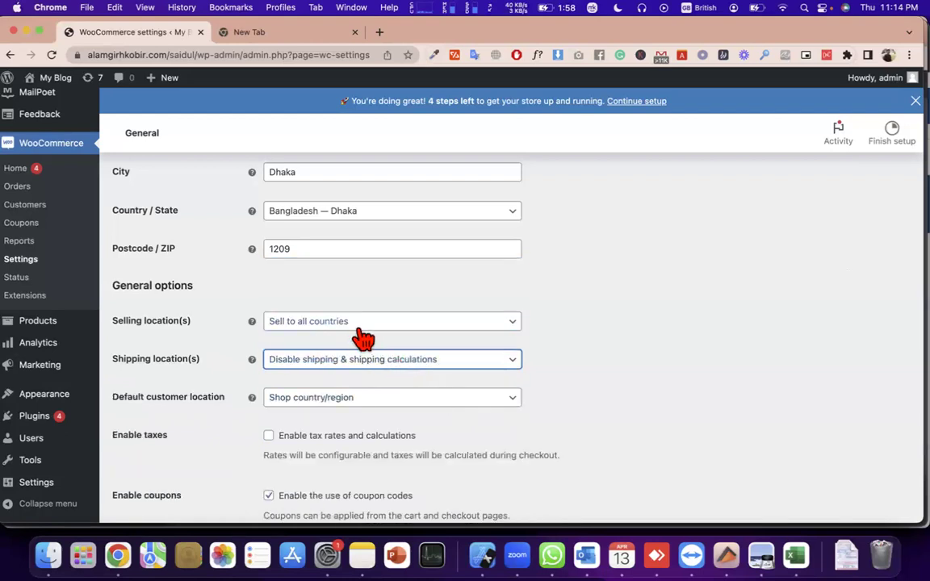
scroll(408, 353, "up", 4)
scroll(410, 353, "down", 5)
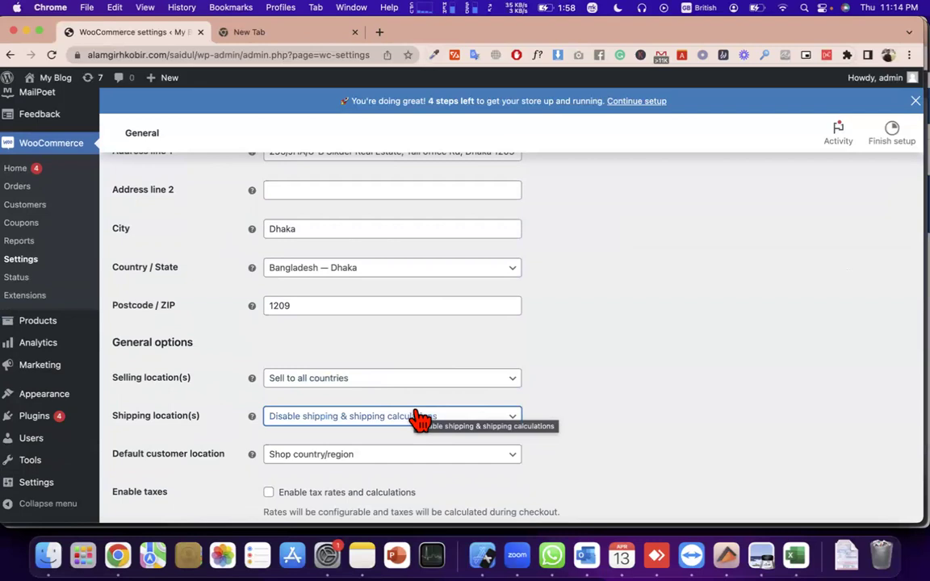
- Set the shipping location to Ship to all countries you sell to
left_click(420, 420)
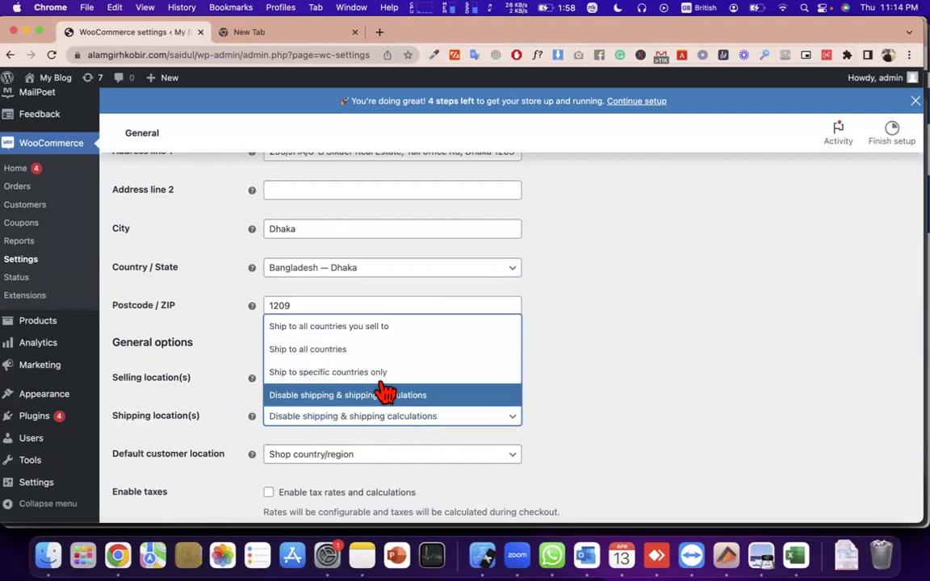
left_click(351, 324)
scroll(384, 472, "down", 2)
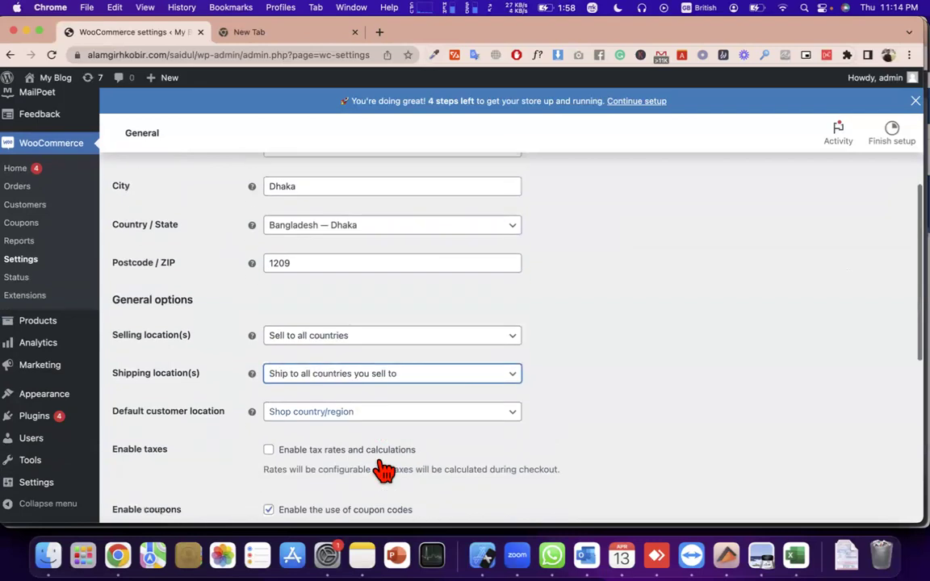
- Review the default customer location choices and select Shop country/region
left_click(361, 403)
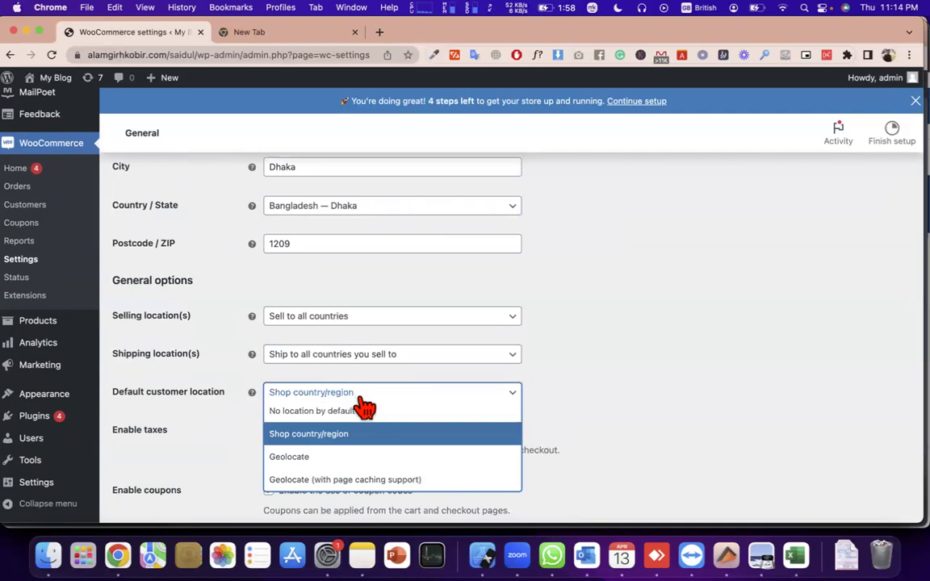
left_click(164, 403)
triple_click(161, 401)
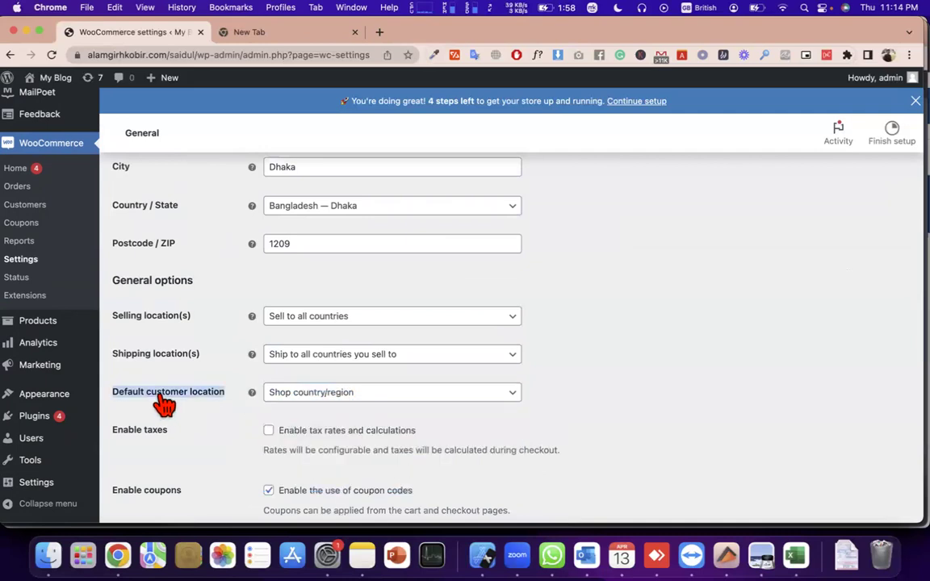
left_click(310, 400)
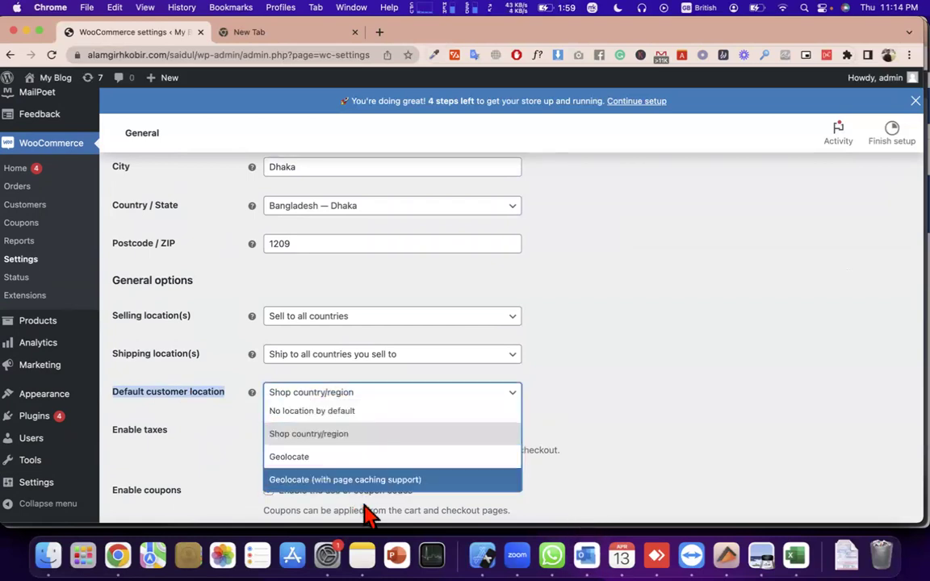
left_click(312, 439)
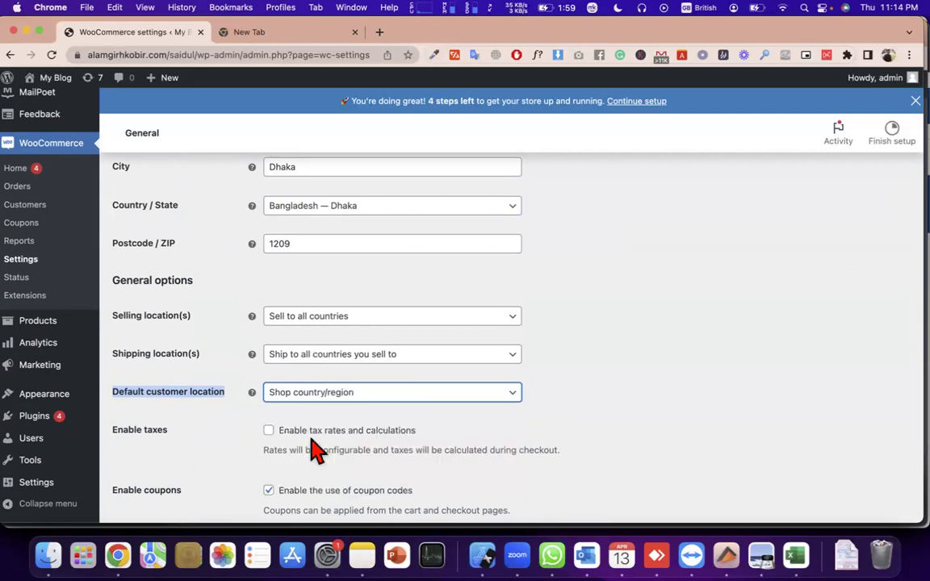
- Enable tax rates and calculations under General options and save the settings
scroll(317, 450, "up", 3)
scroll(316, 339, "down", 1)
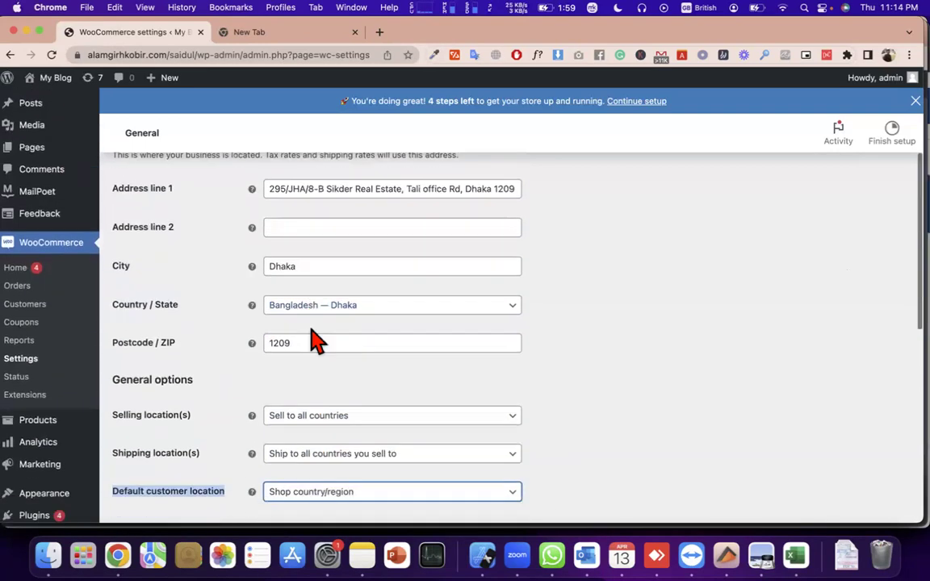
scroll(373, 404, "down", 2)
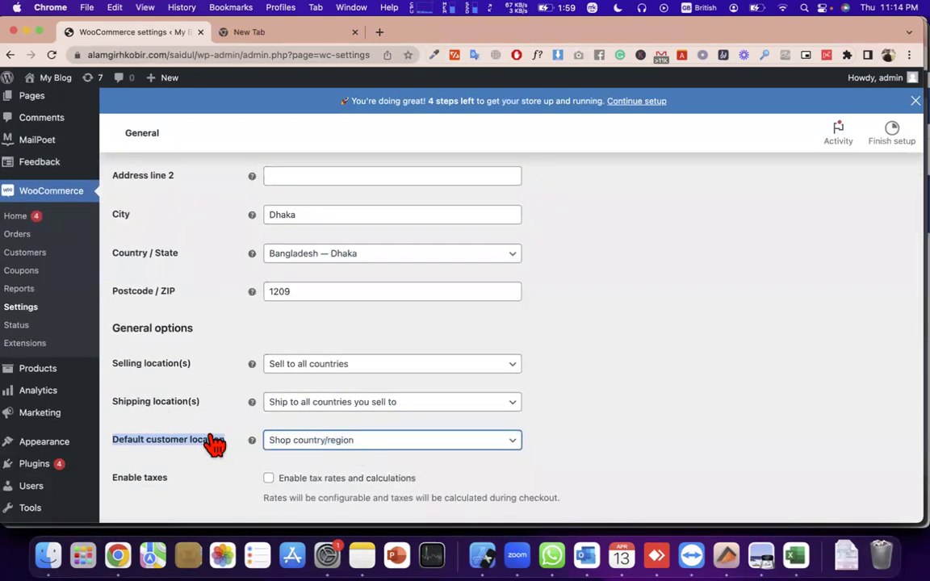
scroll(215, 444, "down", 3)
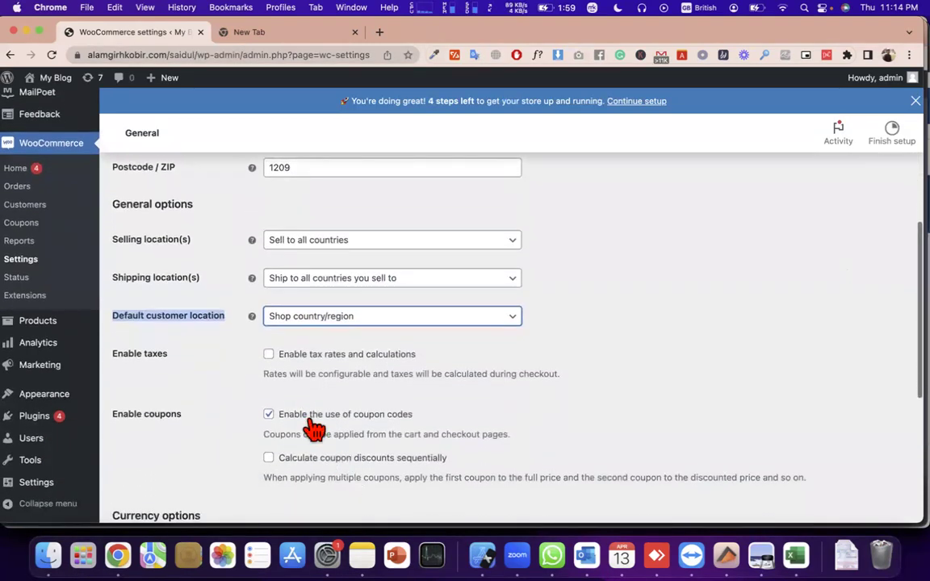
scroll(205, 389, "down", 1)
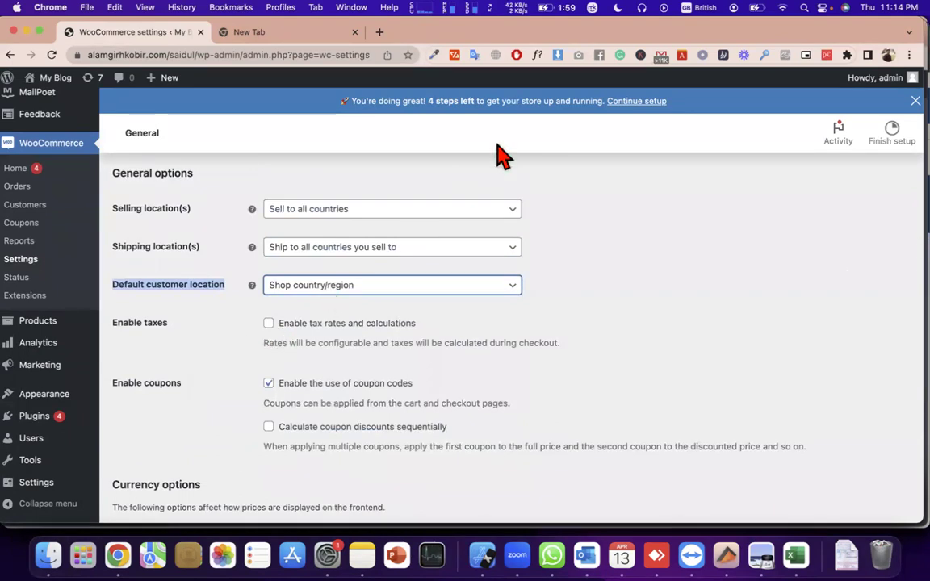
scroll(280, 337, "up", 10)
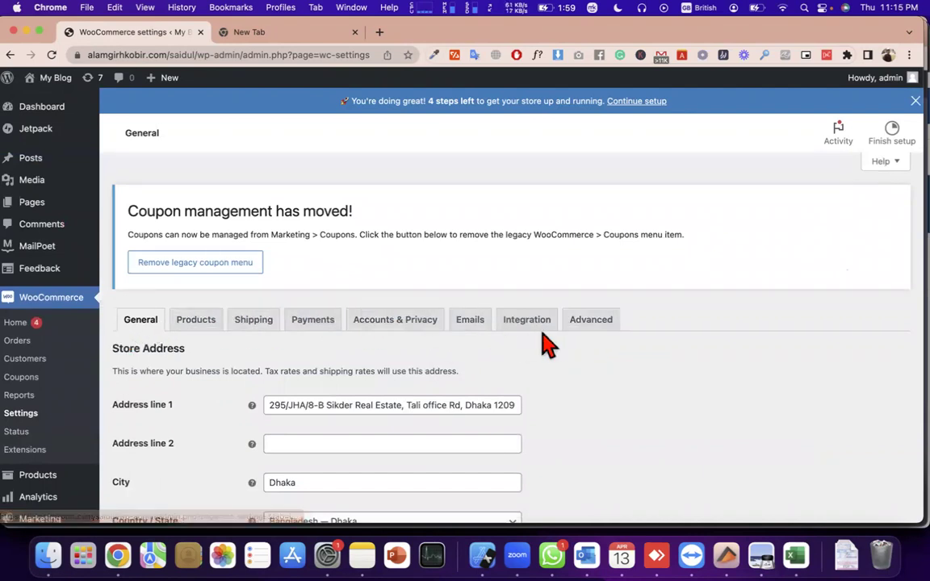
scroll(544, 343, "down", 10)
left_click(268, 281)
scroll(349, 355, "down", 5)
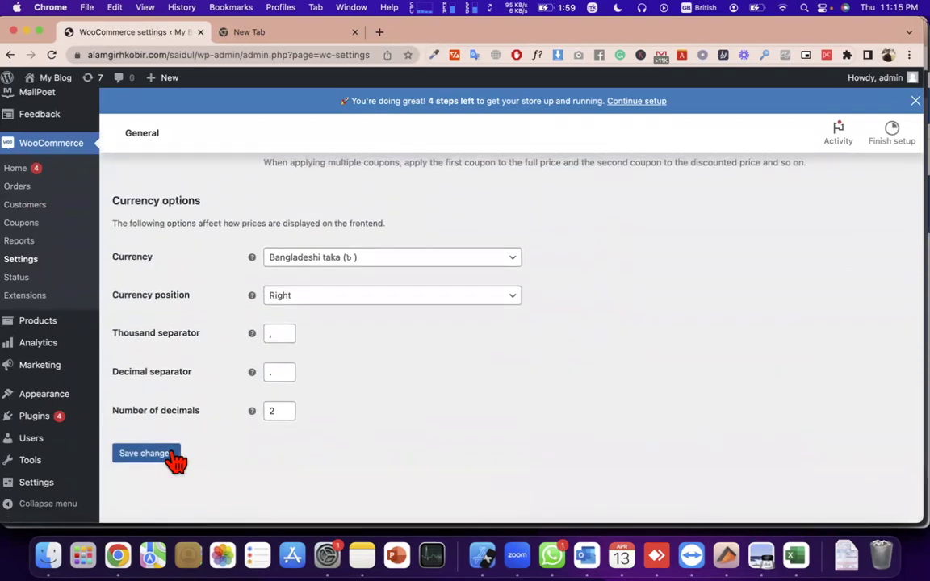
left_click(166, 453)
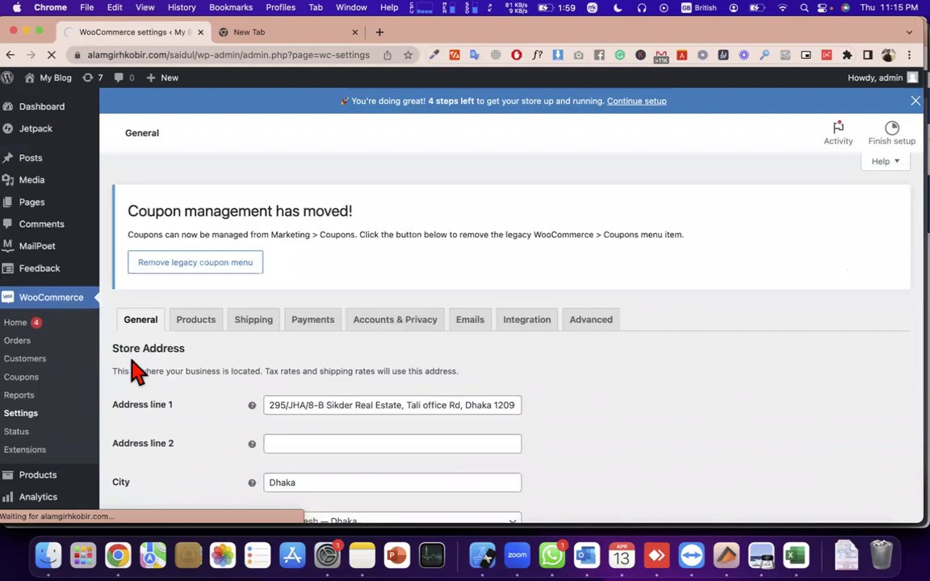
left_click(194, 323)
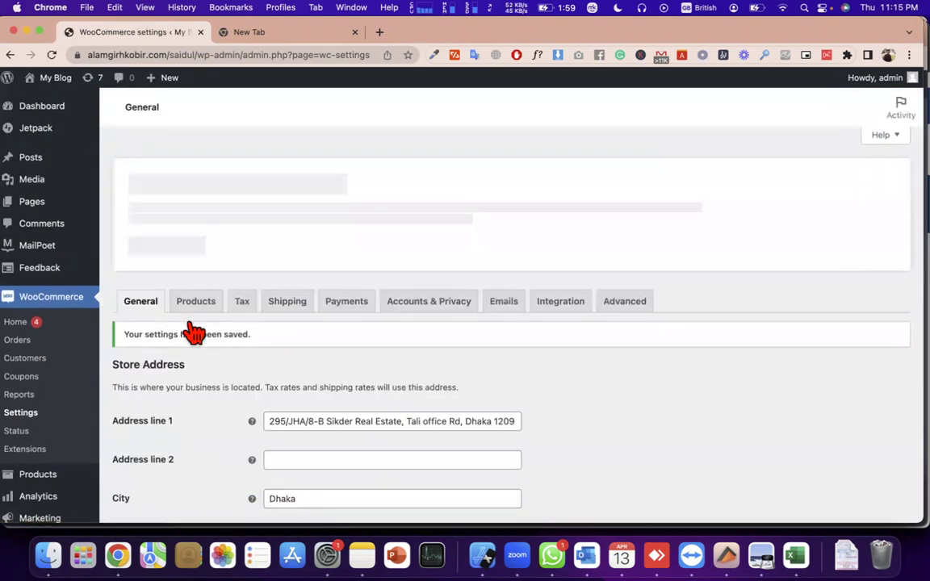
- Review the tax and coupon options and the currency chosen under Currency options
scroll(254, 379, "down", 15)
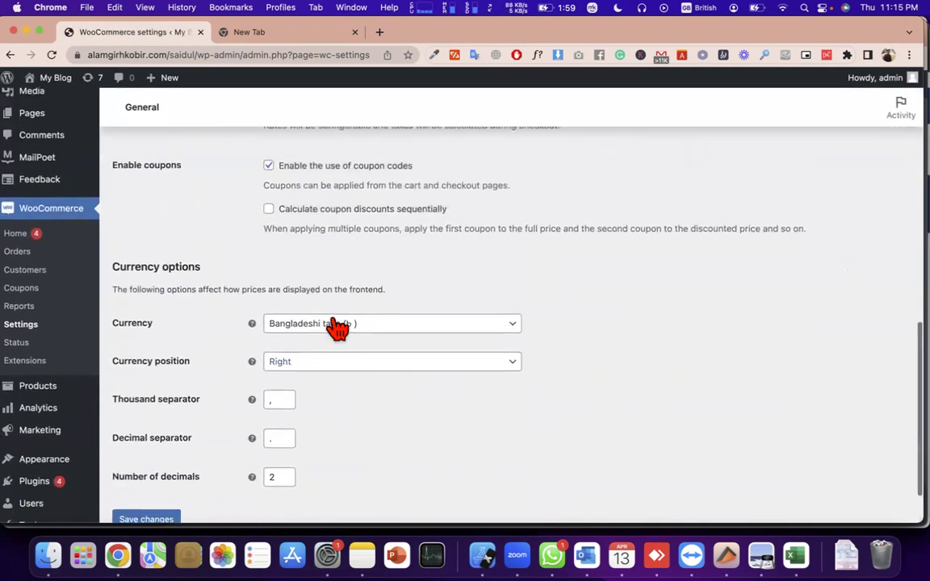
scroll(272, 295, "up", 4)
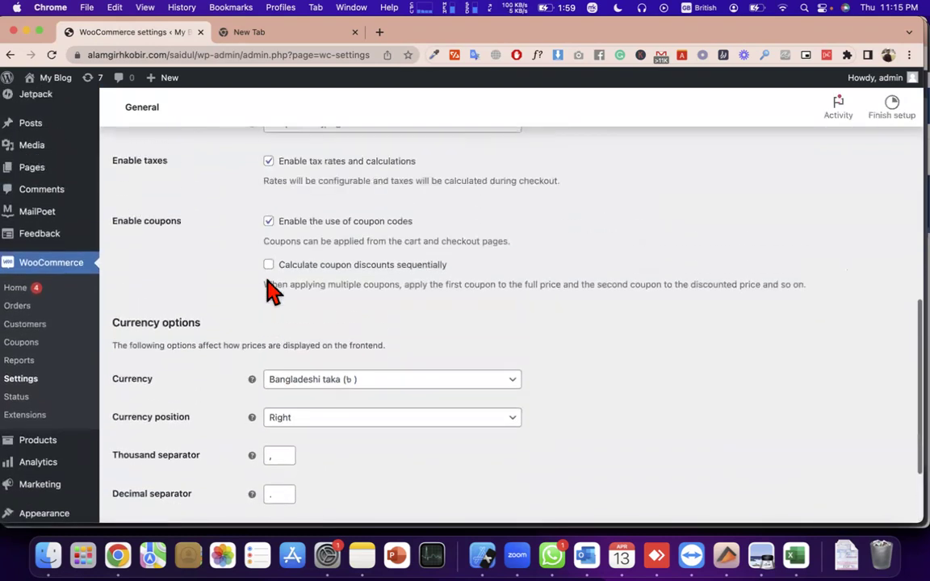
scroll(267, 278, "down", 4)
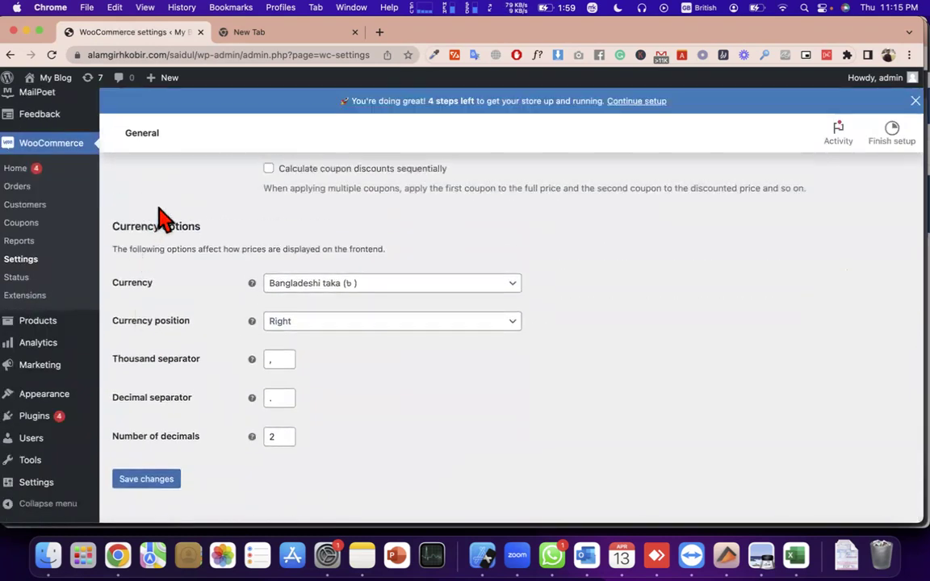
triple_click(172, 227)
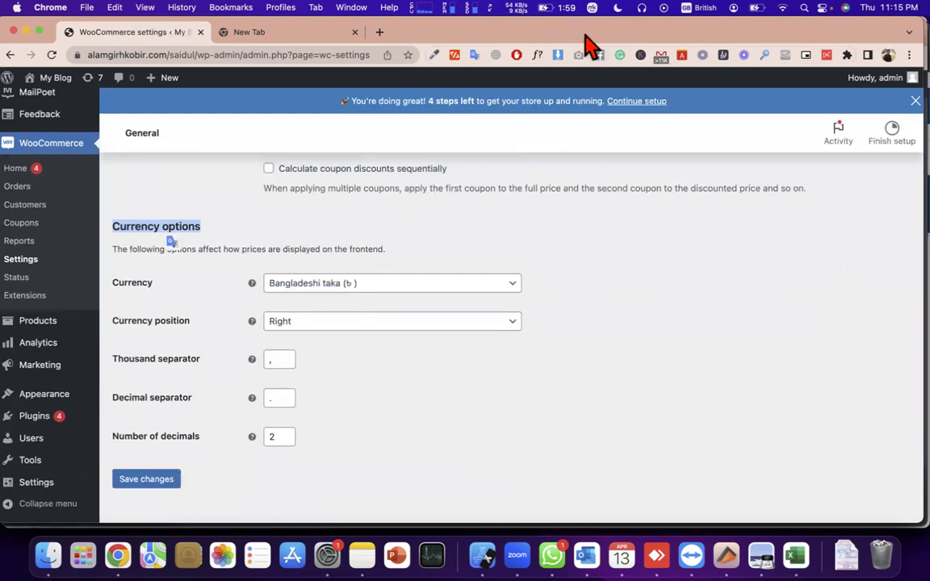
left_click_drag(261, 275, 364, 266)
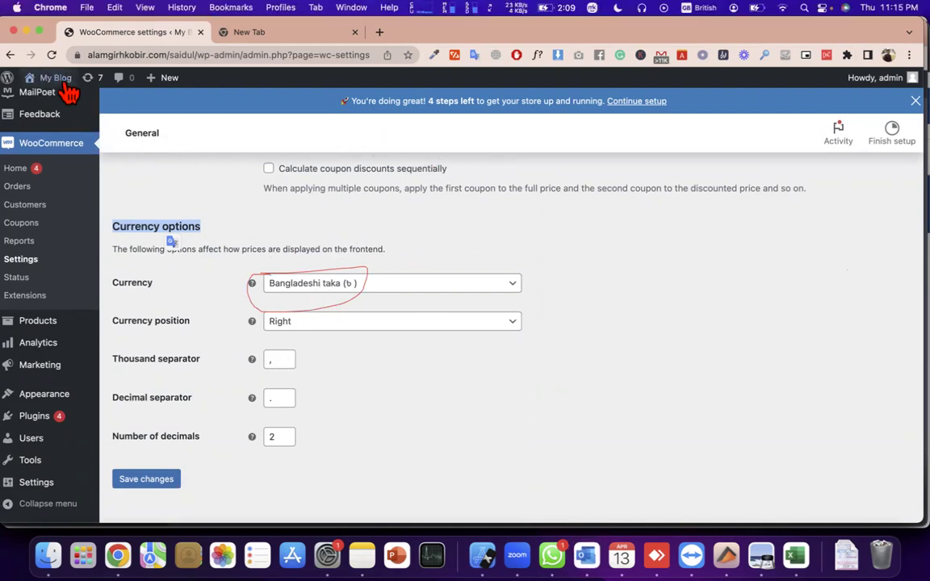
- Open the store's shop page in a new browser tab and examine how the product prices show the currency
mouse_move(69, 90)
right_click(64, 119)
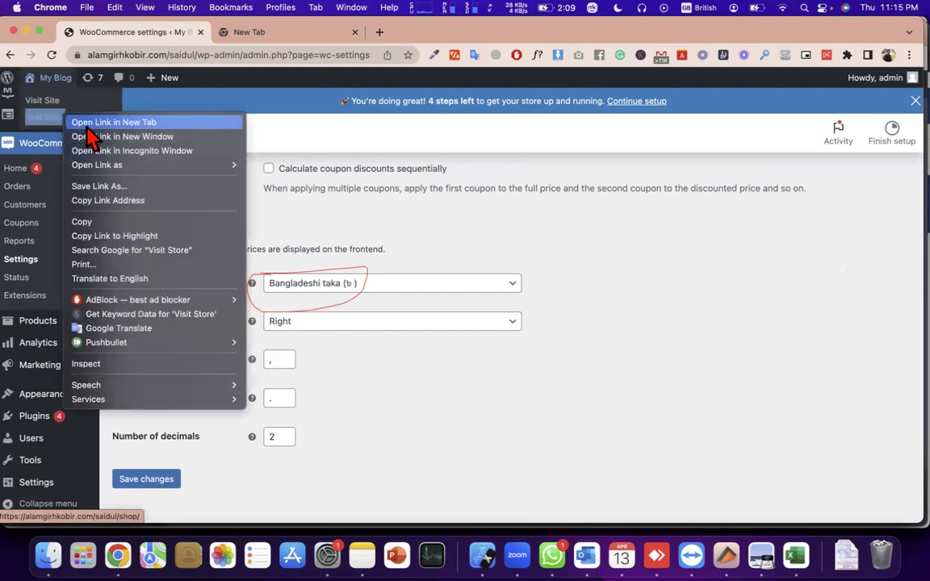
left_click(81, 125)
left_click(282, 36)
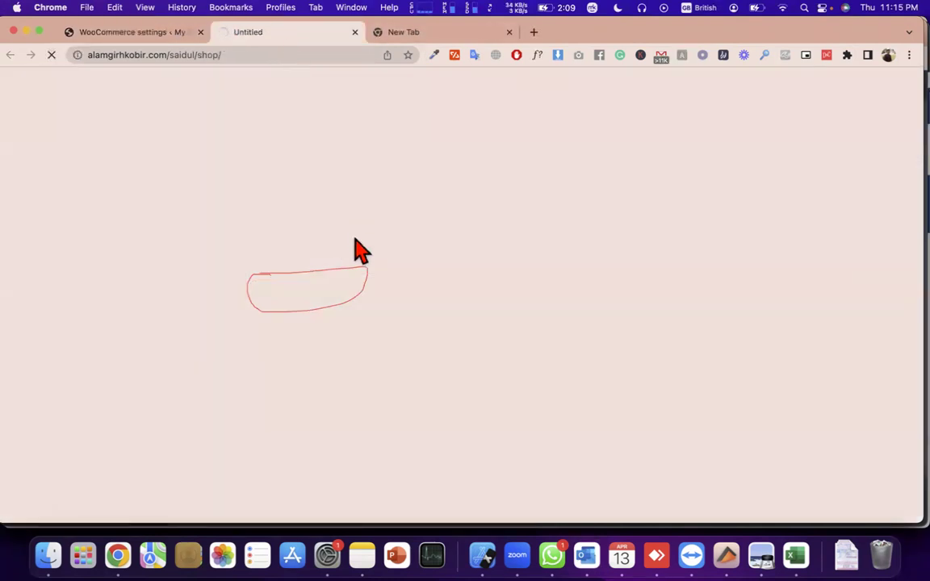
left_click(219, 55)
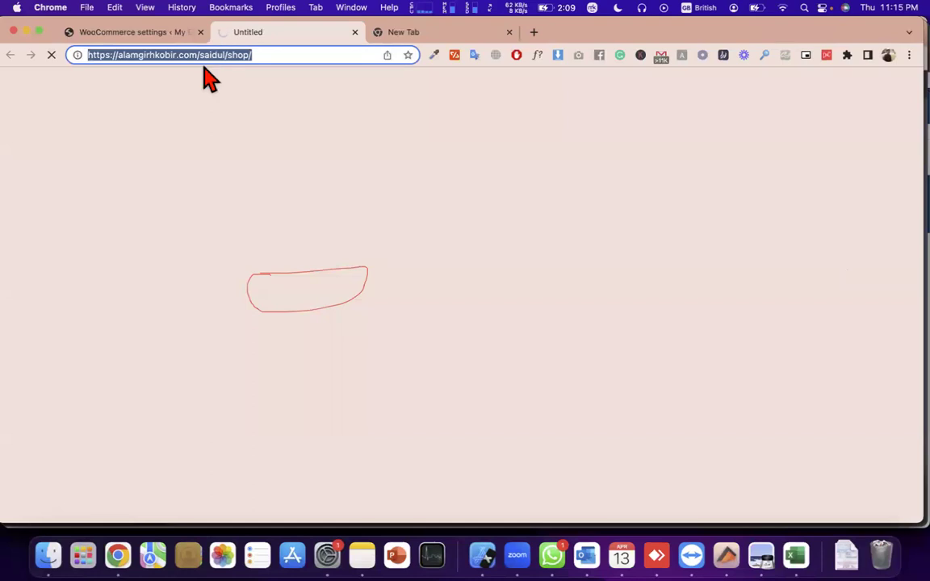
double_click(156, 55)
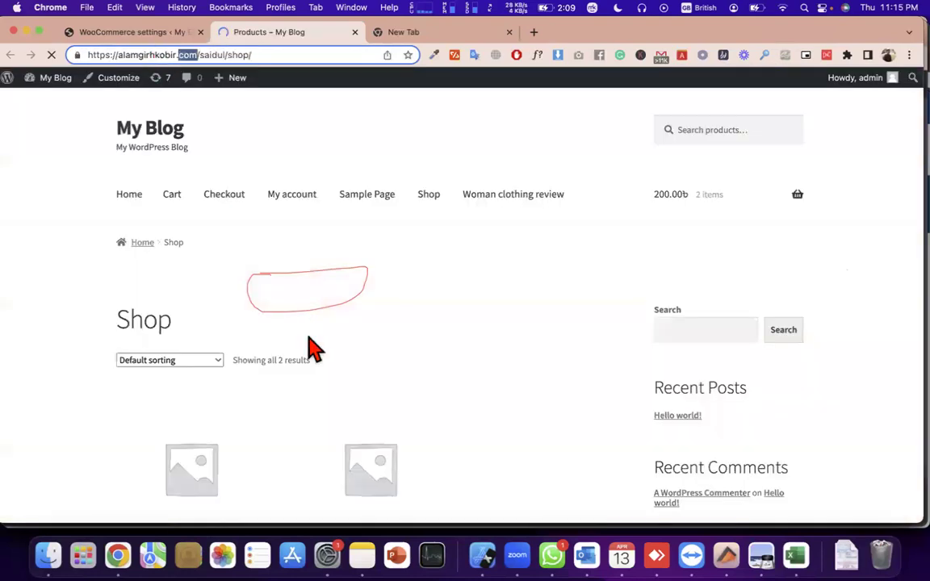
scroll(323, 363, "down", 3)
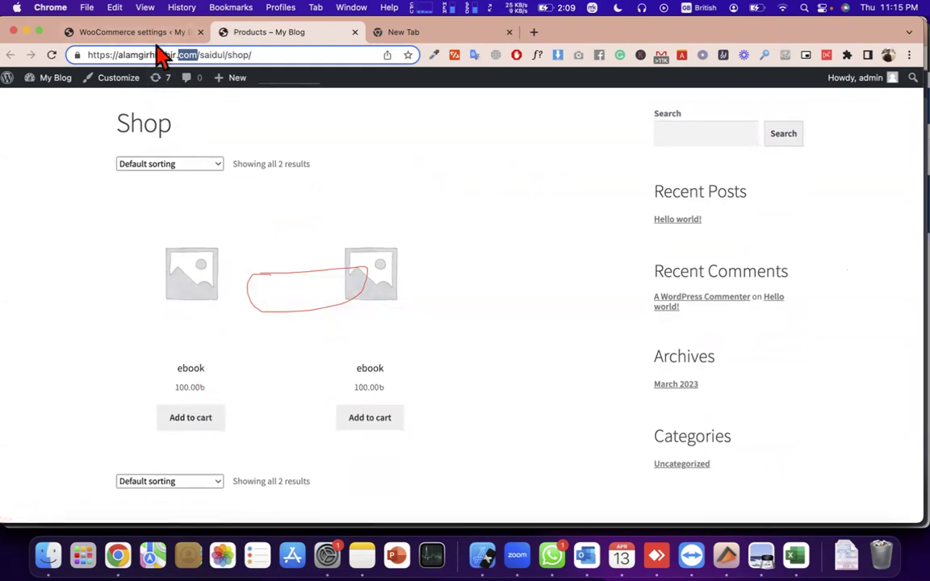
- Return to the WooCommerce settings and examine the decimal separator and number of decimals under Currency options
left_click(134, 32)
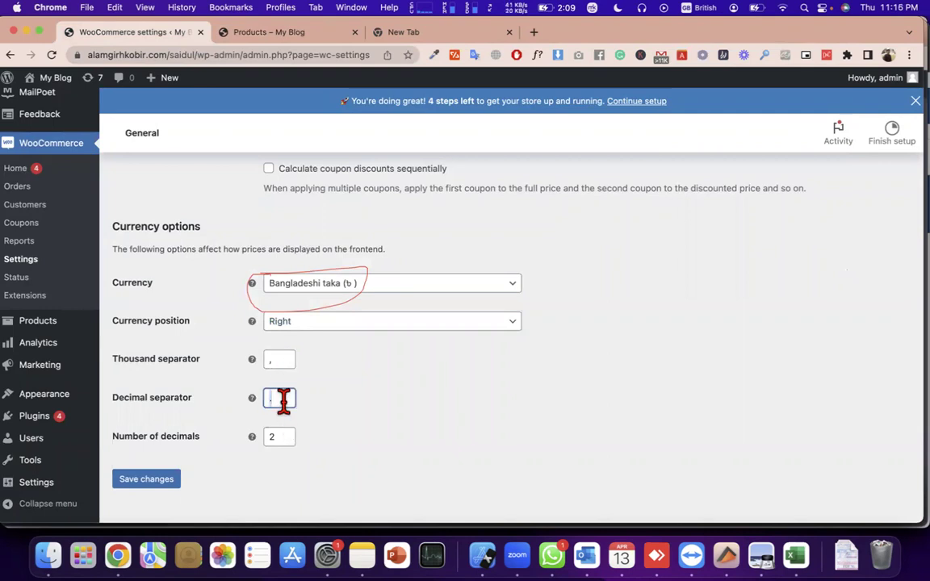
scroll(282, 399, "down", 1)
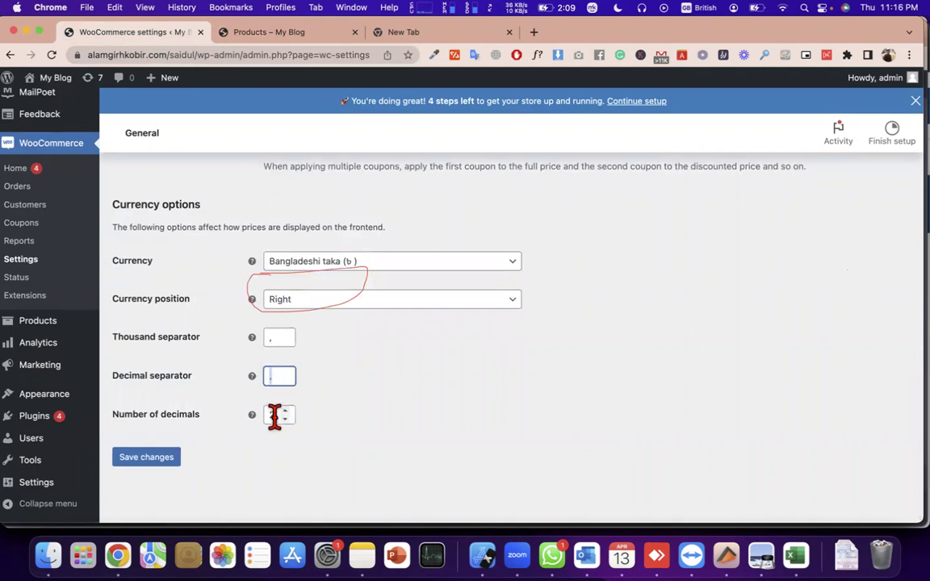
- Check the decimals of the product prices on the shop page and save the General settings
left_click(275, 34)
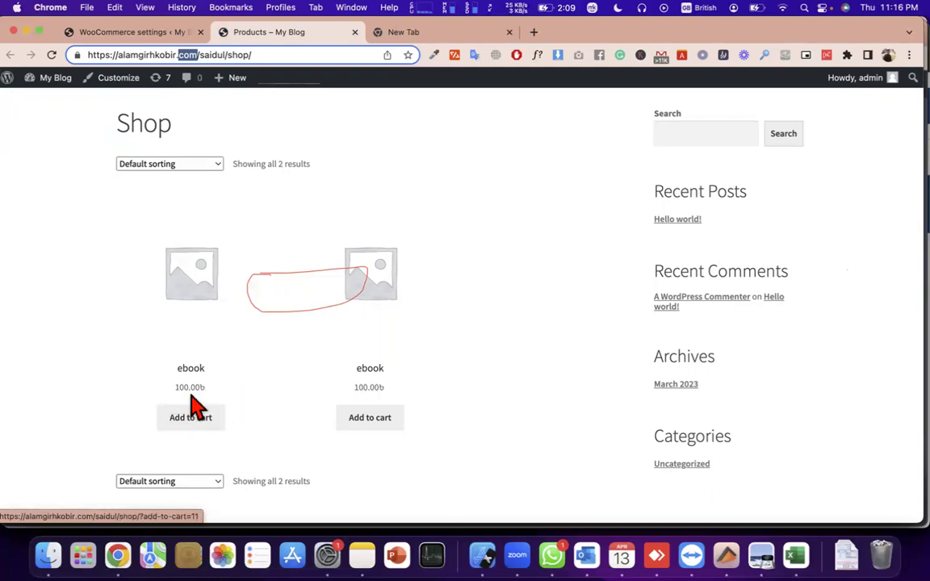
left_click(175, 36)
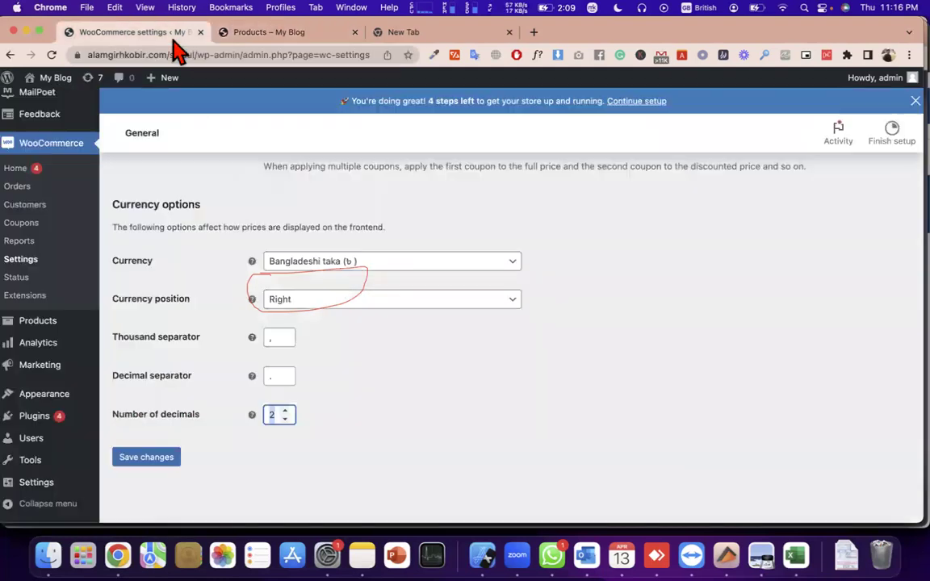
left_click(153, 457)
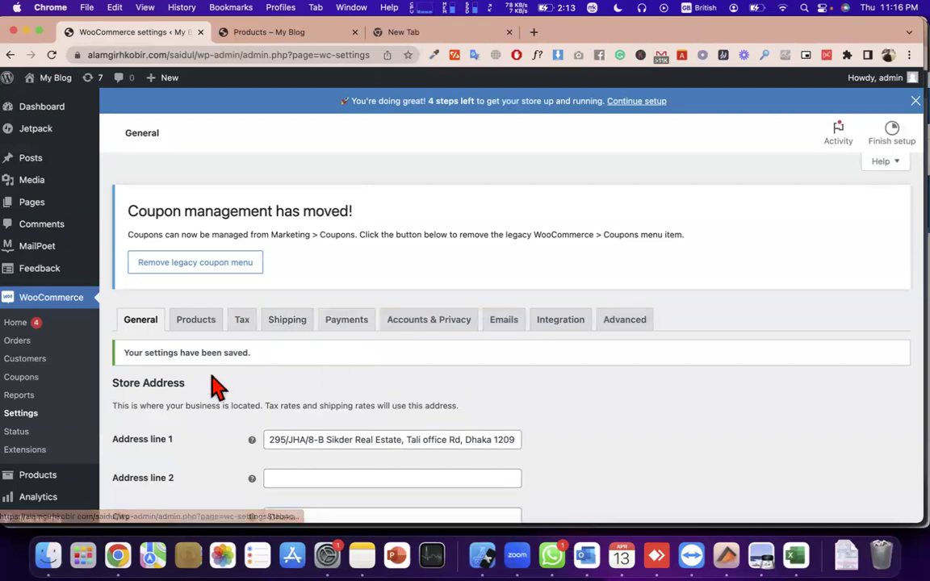
- Open the Products section of the WooCommerce settings
key("ctrl+Up")
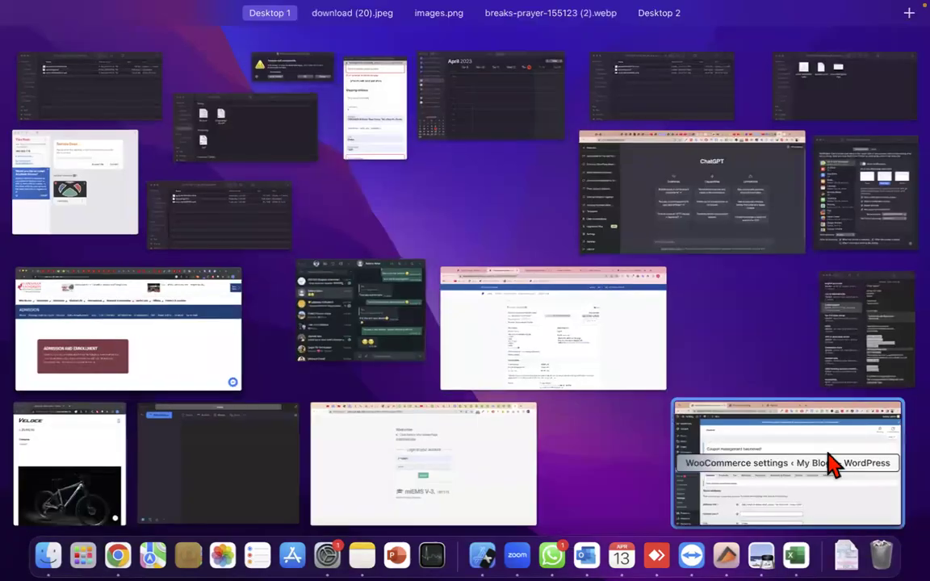
left_click(833, 466)
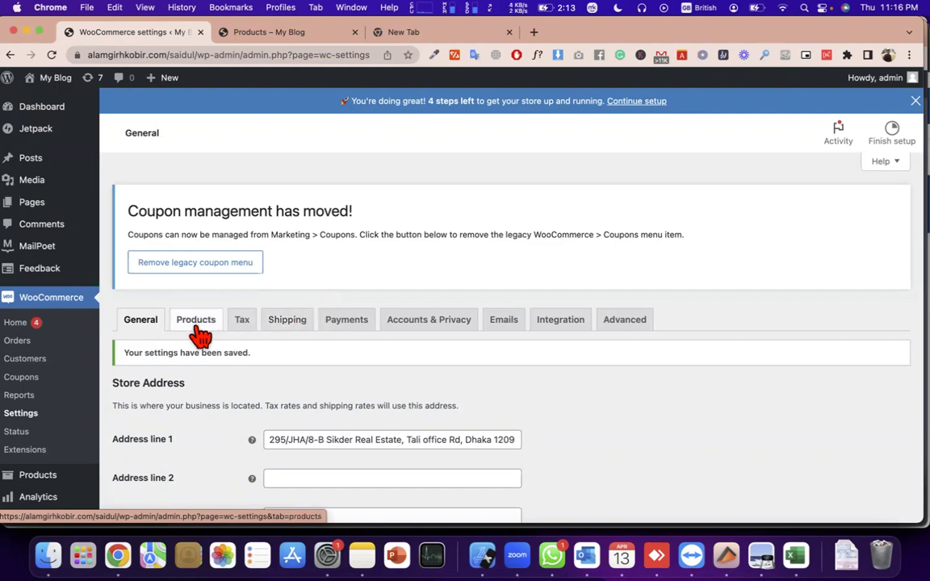
scroll(218, 353, "down", 2)
left_click(244, 256)
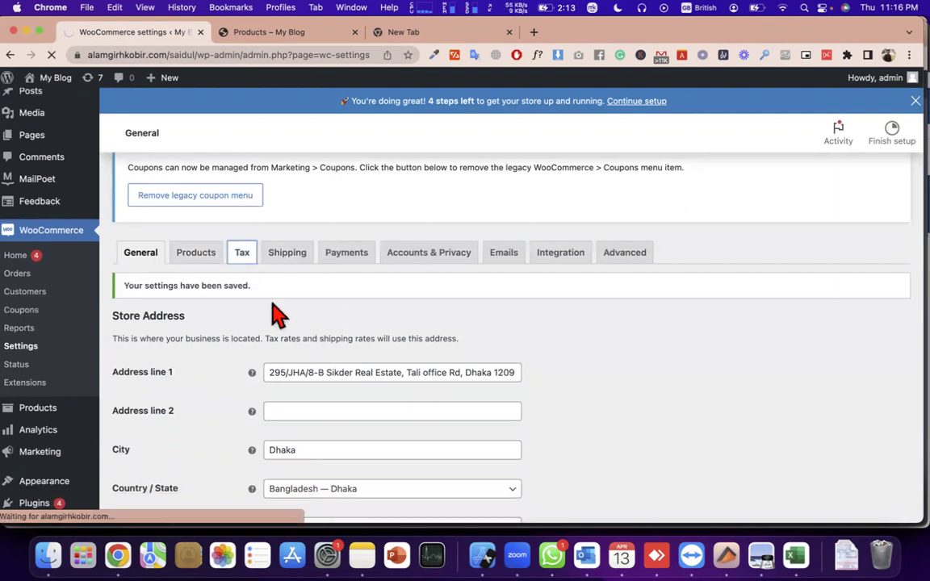
left_click(193, 260)
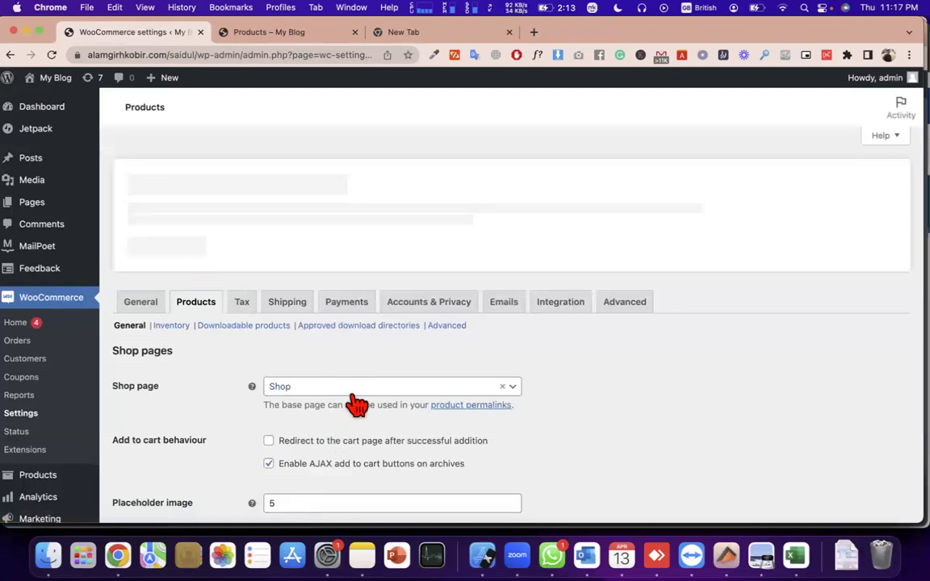
- Open the store in a new browser tab, examine its address and product list, and return to the Products settings
mouse_move(42, 96)
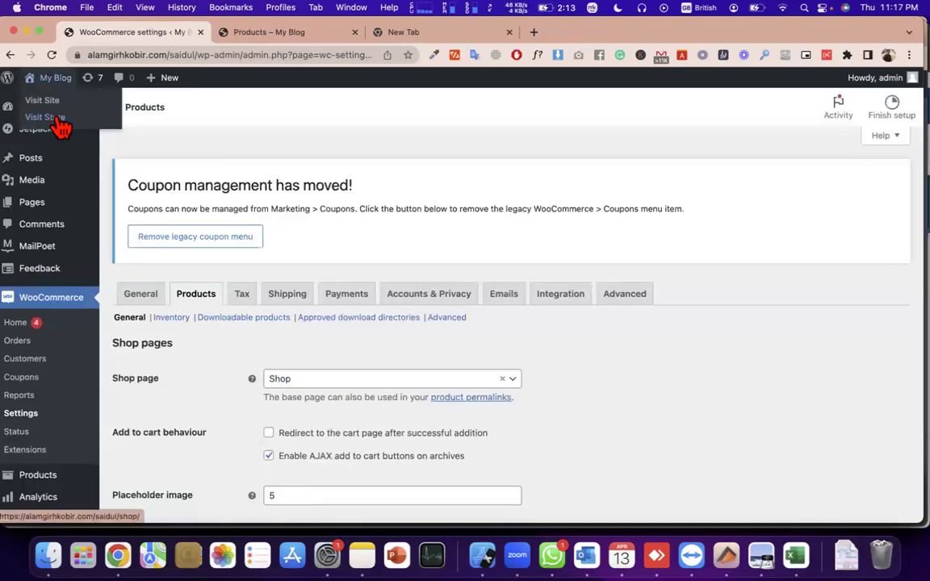
right_click(58, 121)
left_click(80, 125)
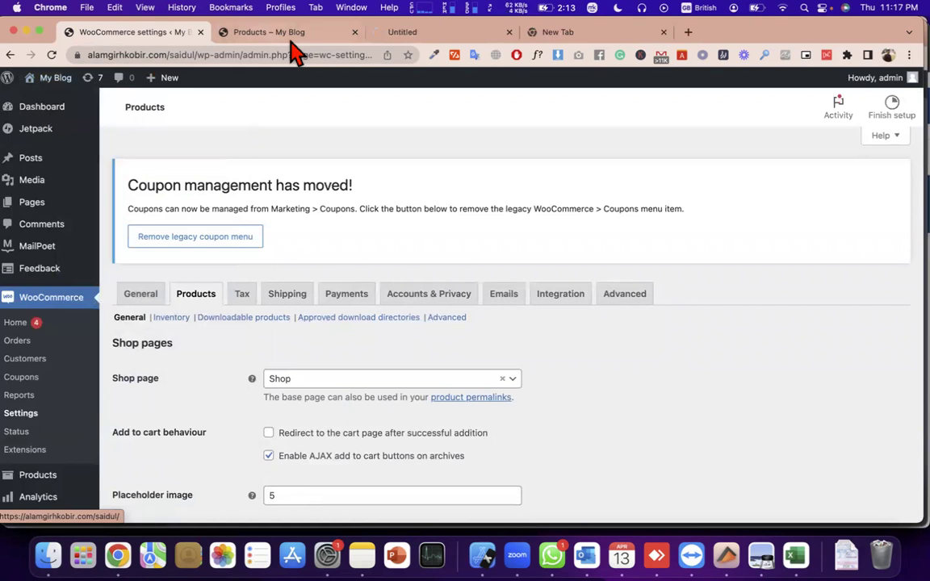
left_click(400, 33)
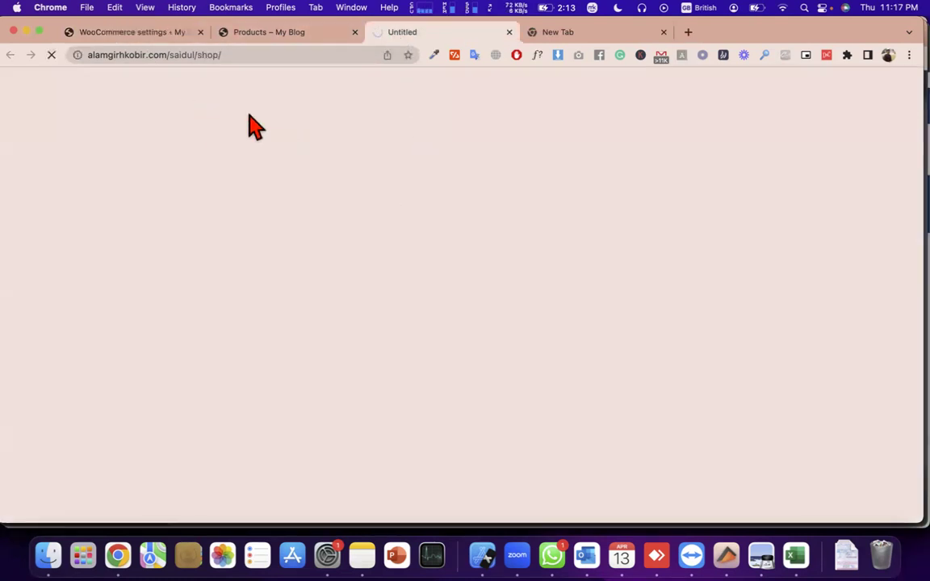
left_click(212, 55)
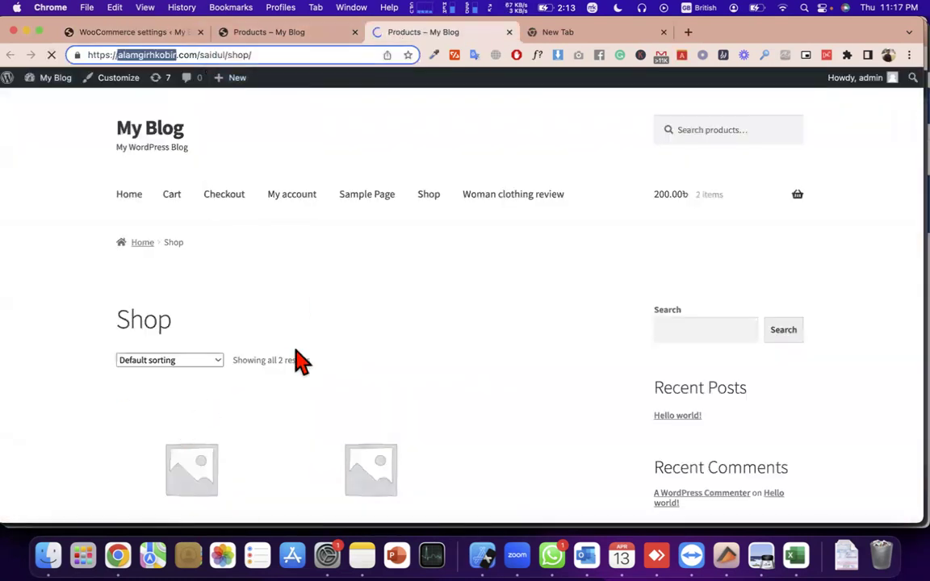
scroll(278, 360, "down", 5)
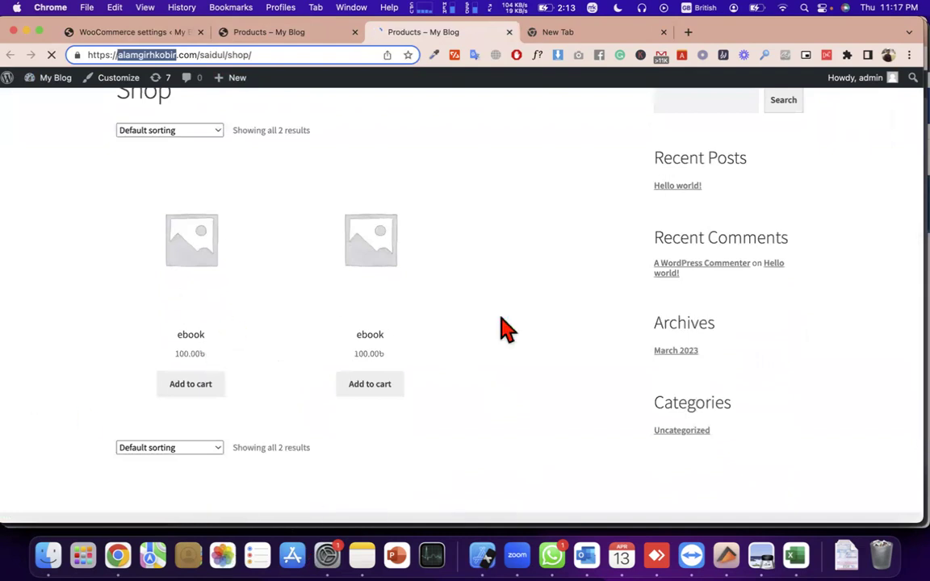
left_click(142, 35)
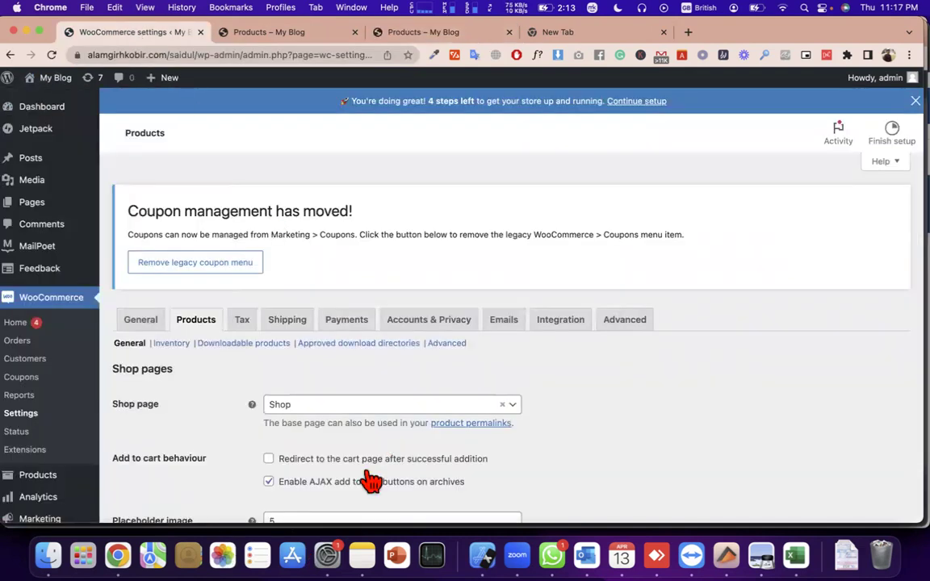
- Set the Shop page to Checkout and save the Products settings
left_click(308, 406)
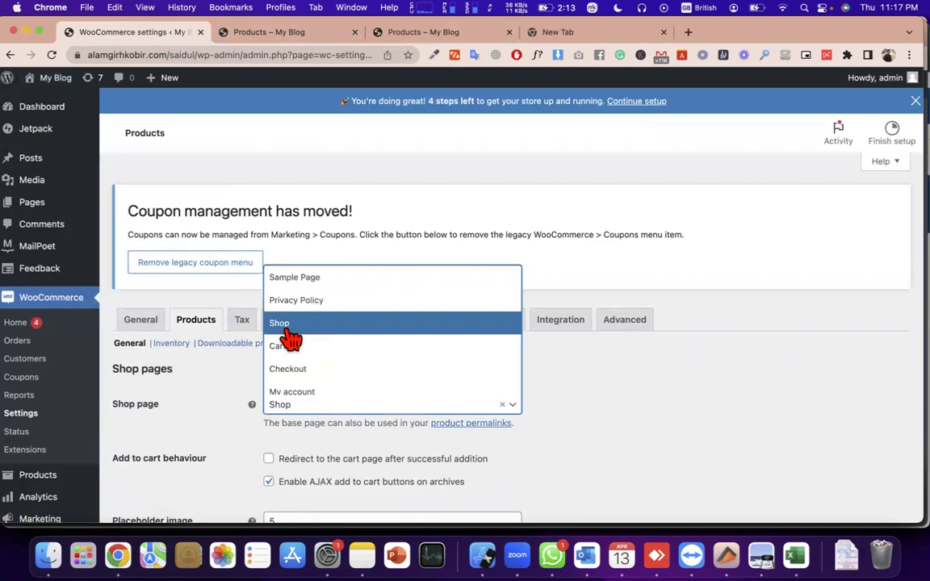
left_click(356, 369)
scroll(331, 513, "down", 1)
scroll(331, 512, "down", 10)
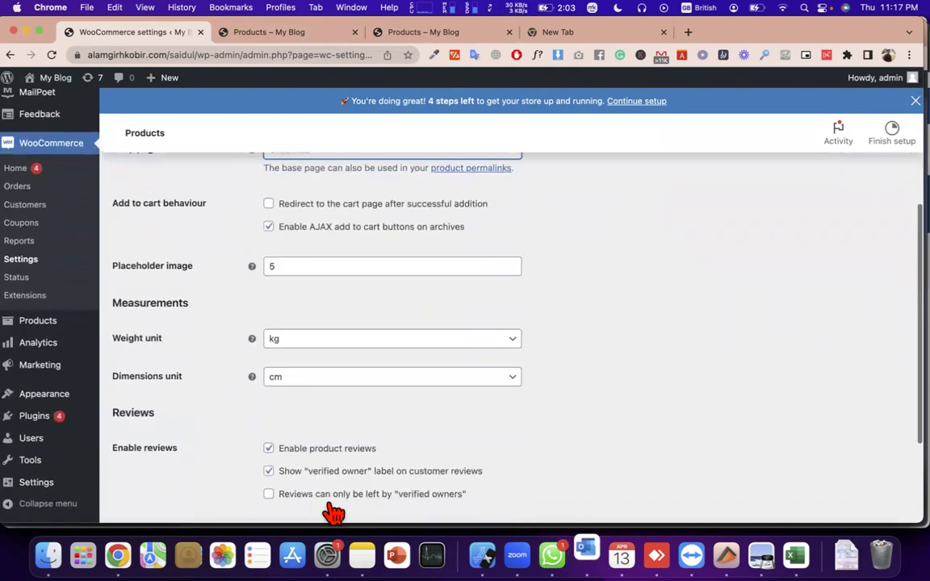
left_click(156, 462)
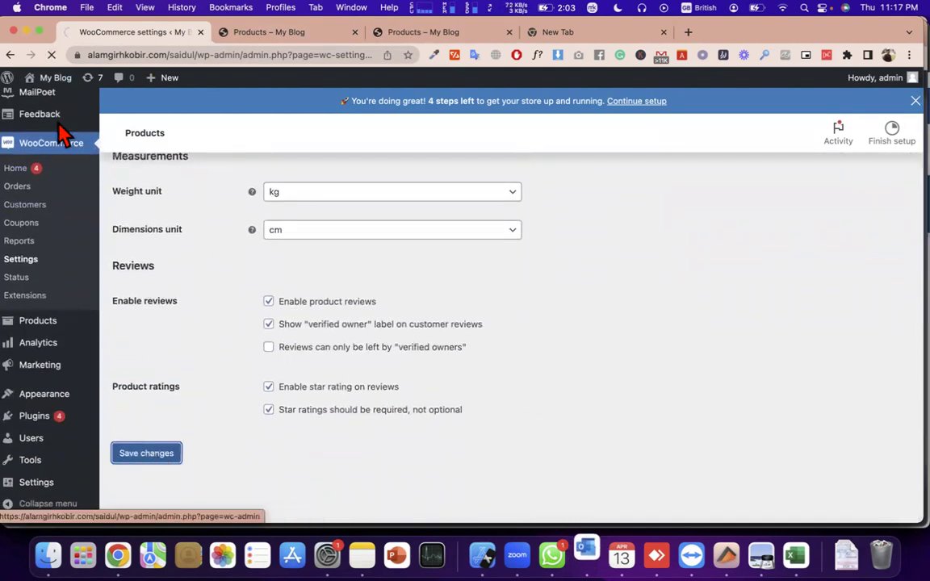
- Open the store in a new browser tab in place of the old shop tabs and examine the page used as the shop
mouse_move(53, 81)
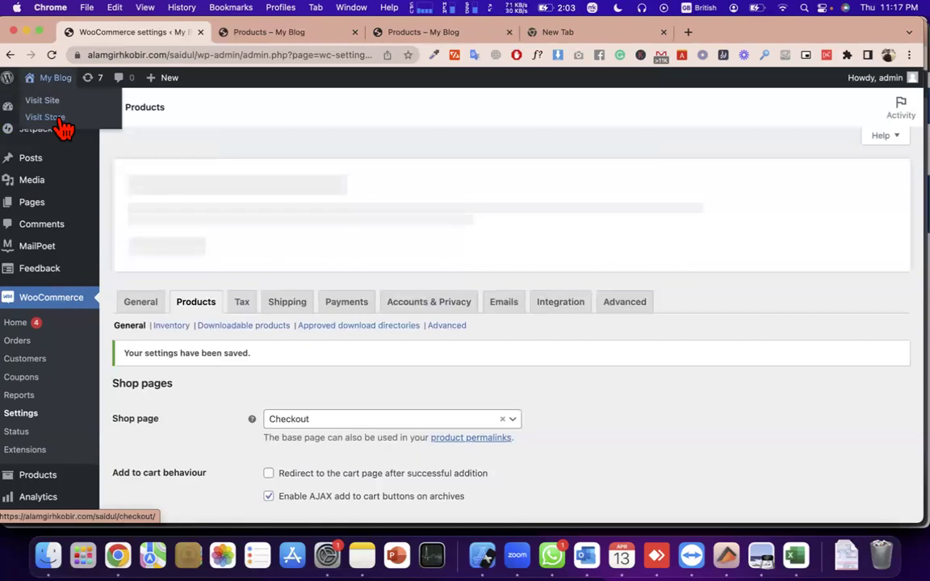
right_click(61, 121)
left_click(81, 124)
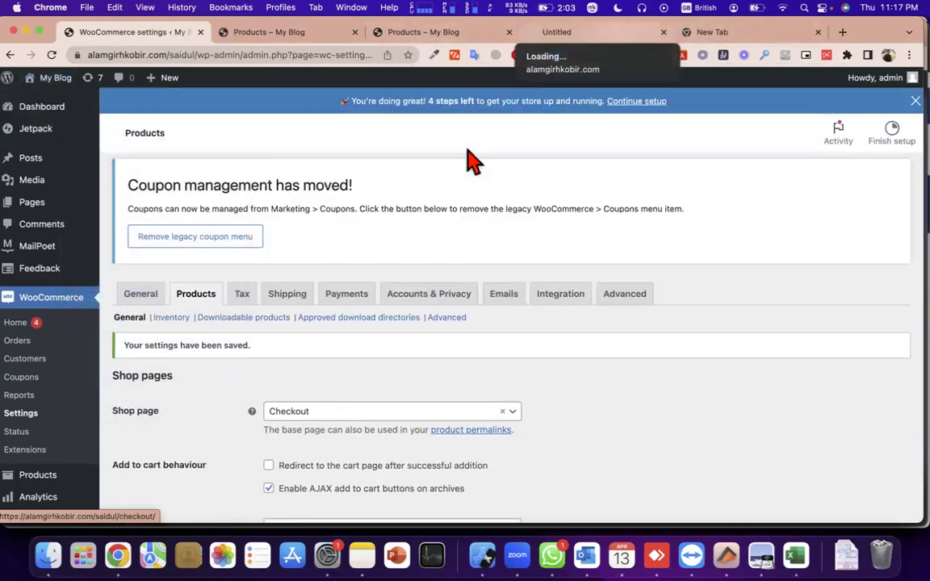
left_click(508, 33)
left_click(355, 33)
left_click(298, 36)
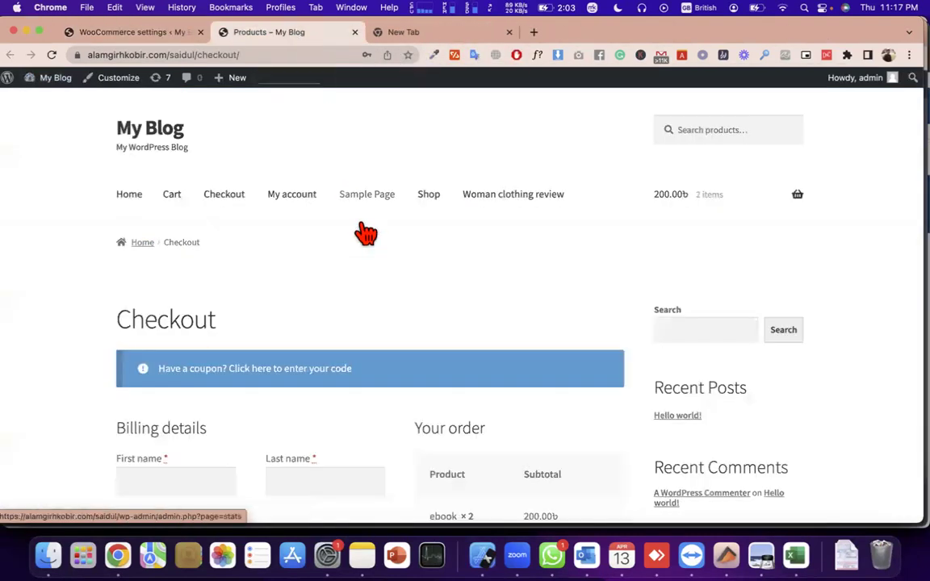
scroll(374, 323, "down", 10)
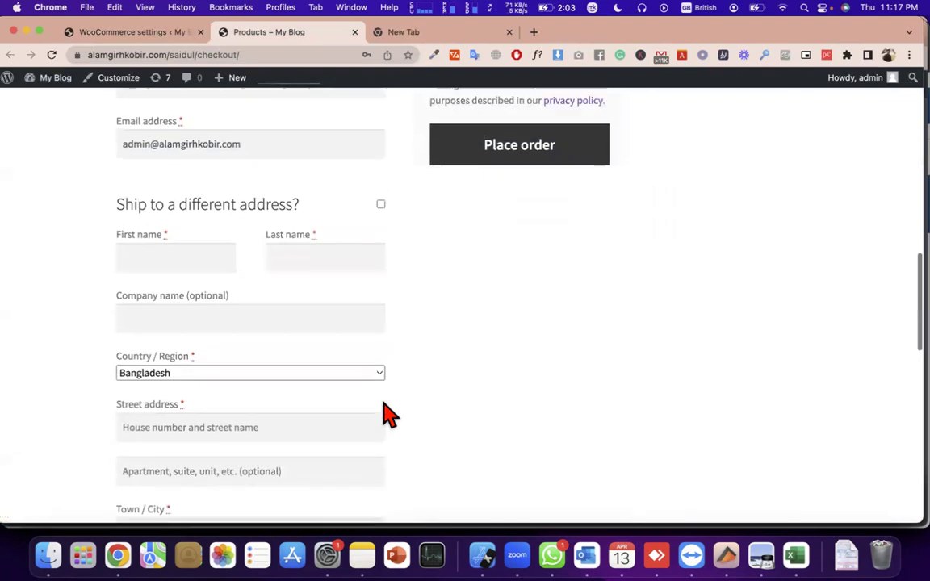
scroll(388, 414, "down", 15)
scroll(387, 414, "up", 4)
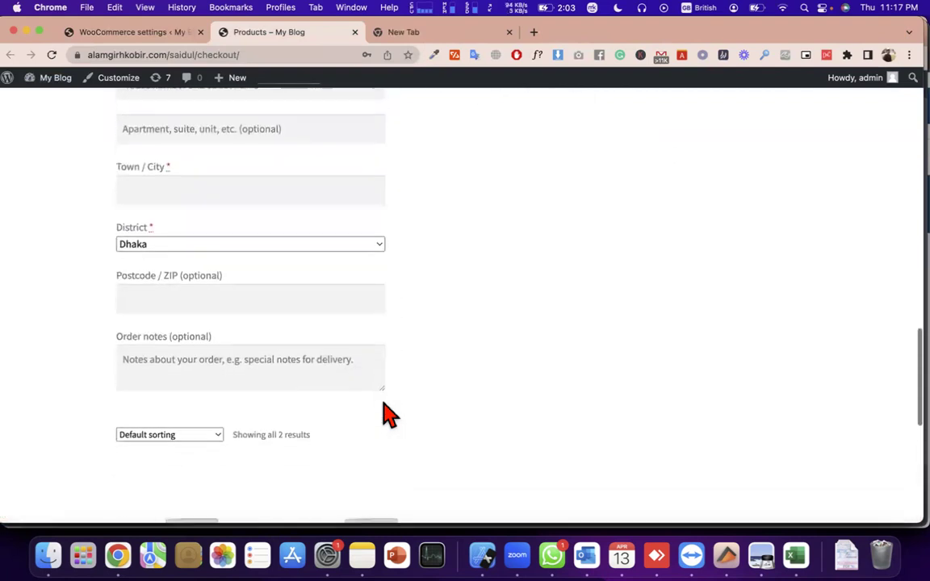
scroll(388, 415, "down", 5)
scroll(385, 415, "up", 20)
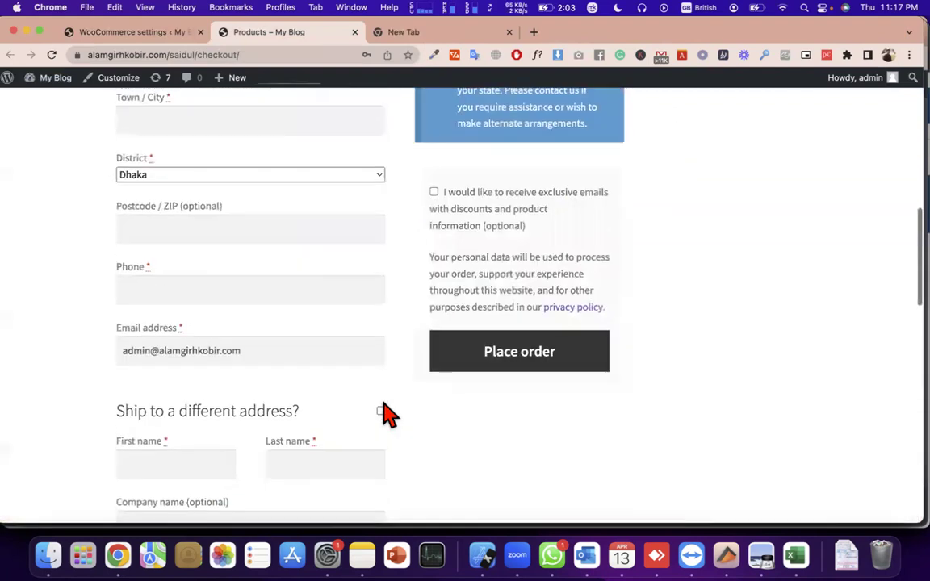
- Return to the WooCommerce Products settings and set the Shop page back to Shop
left_click(133, 32)
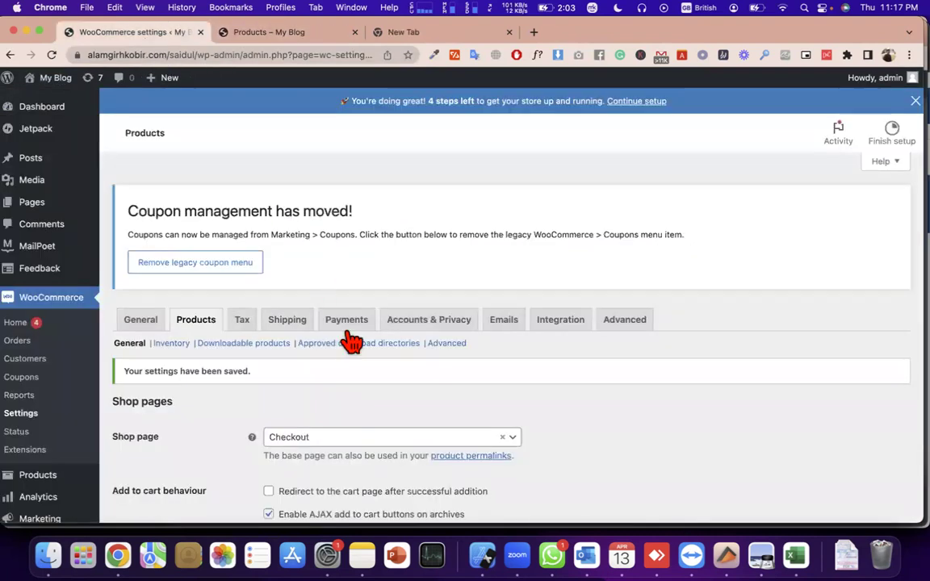
scroll(358, 338, "down", 4)
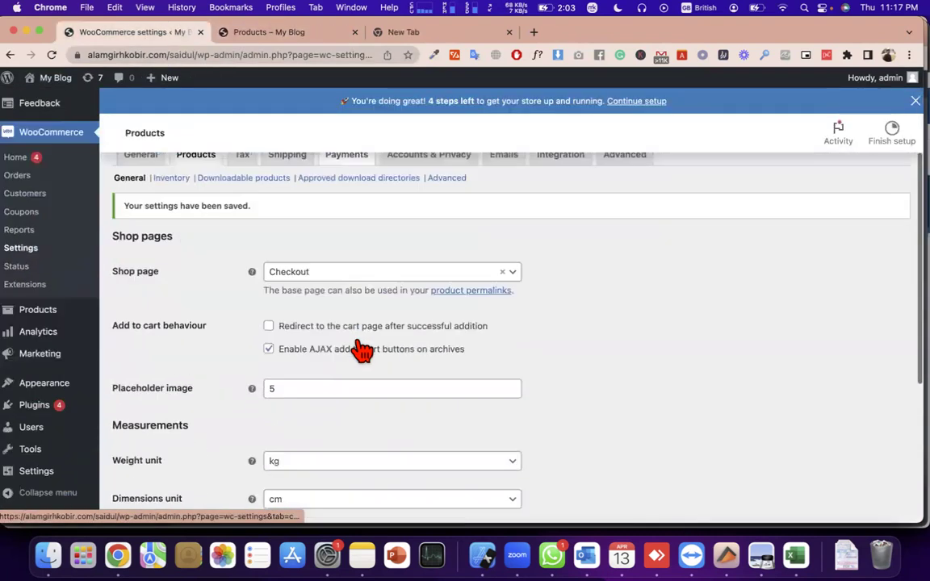
left_click(373, 275)
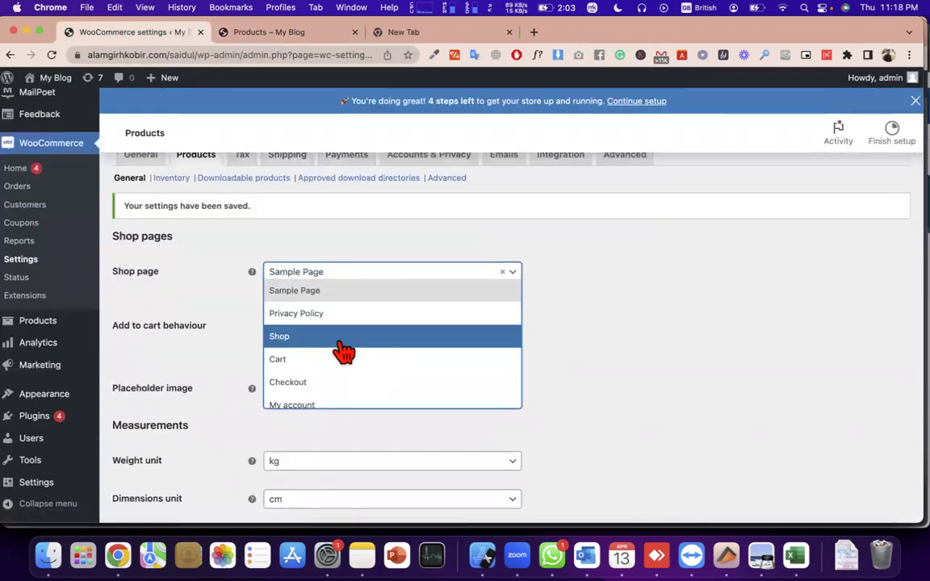
left_click(343, 338)
- Examine the Add to cart behaviour options under Shop pages
scroll(382, 366, "down", 1)
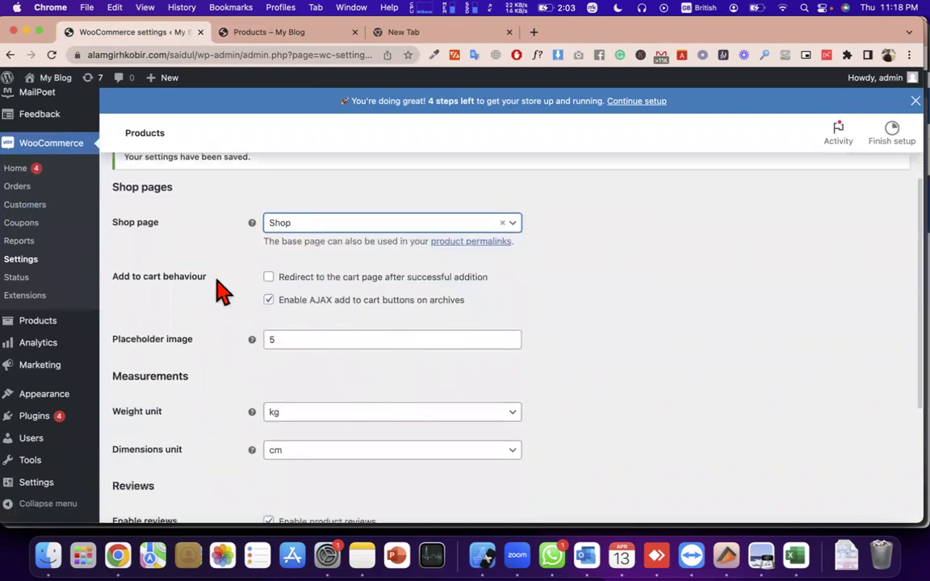
double_click(192, 276)
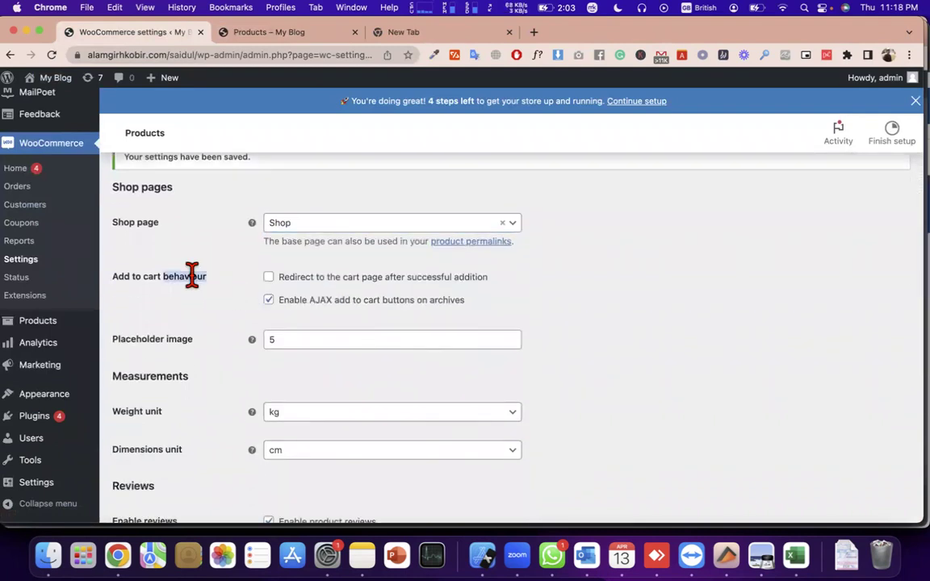
left_click(330, 313)
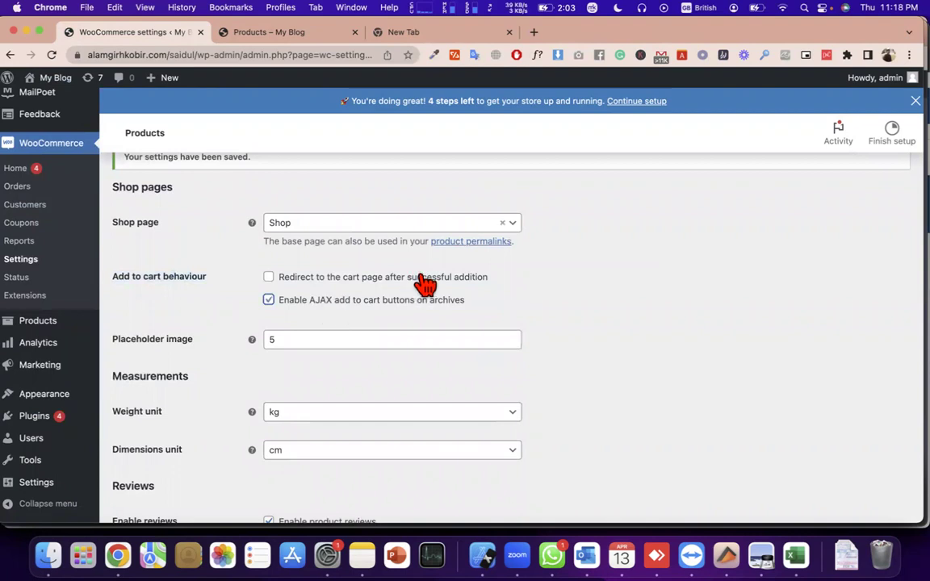
- Switch to the store's browser tab and add the first ebook product to the cart
left_click(274, 35)
scroll(307, 505, "down", 6)
scroll(295, 500, "down", 15)
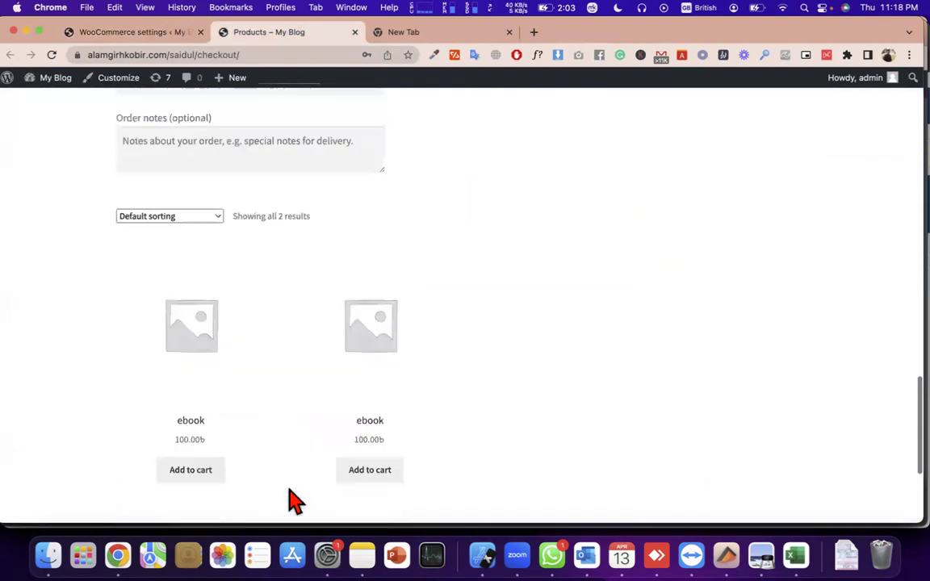
left_click(200, 255)
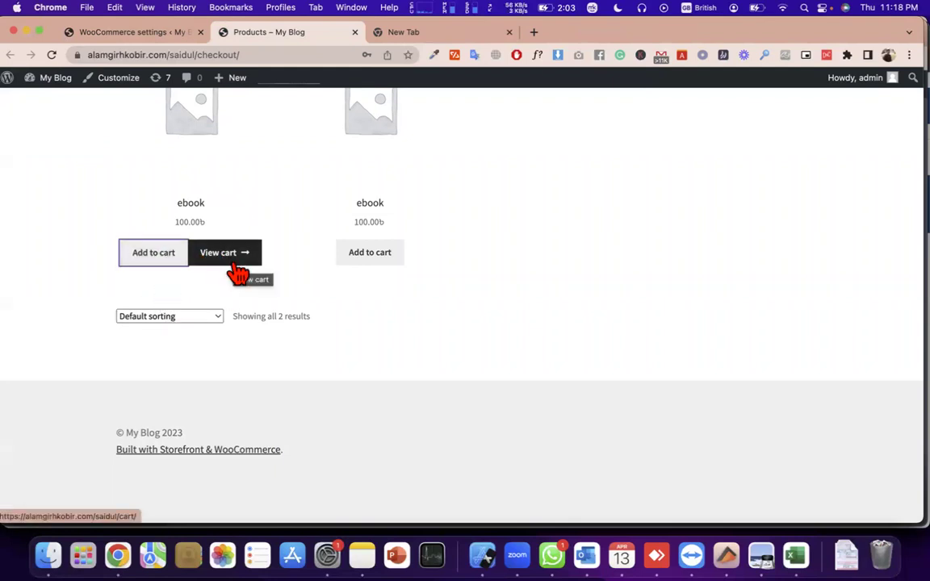
- Open google.com in a new browser tab
left_click(534, 32)
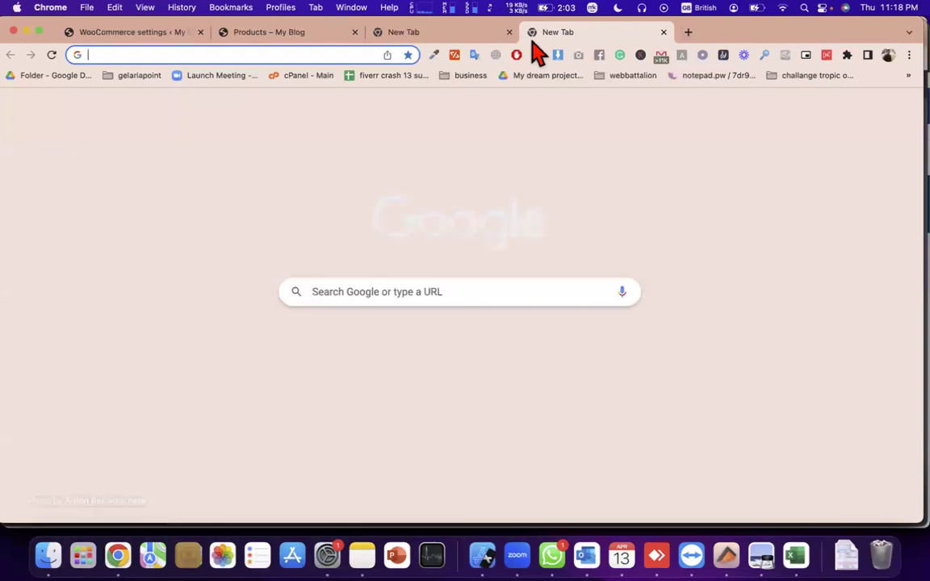
type("gi")
key("BackSpace")
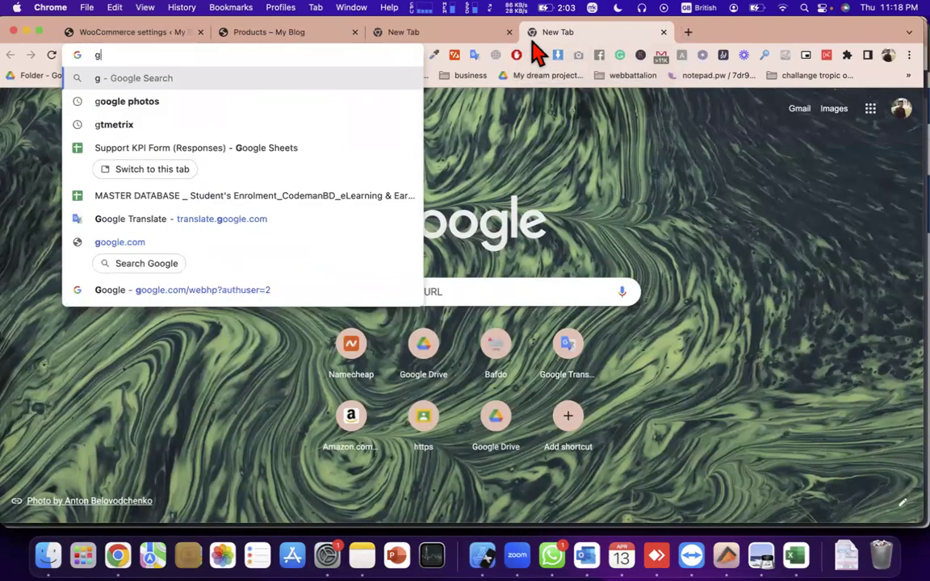
type("oo")
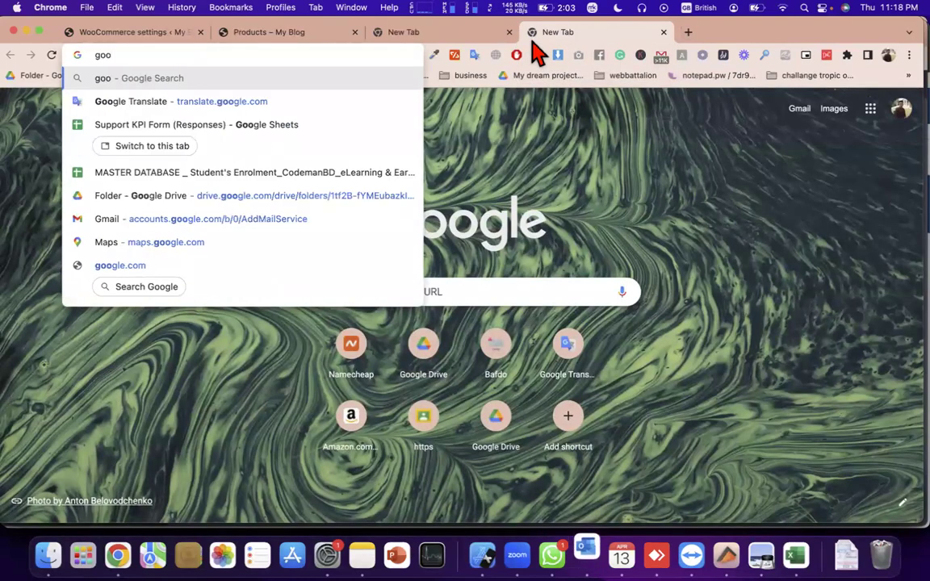
type("gl3")
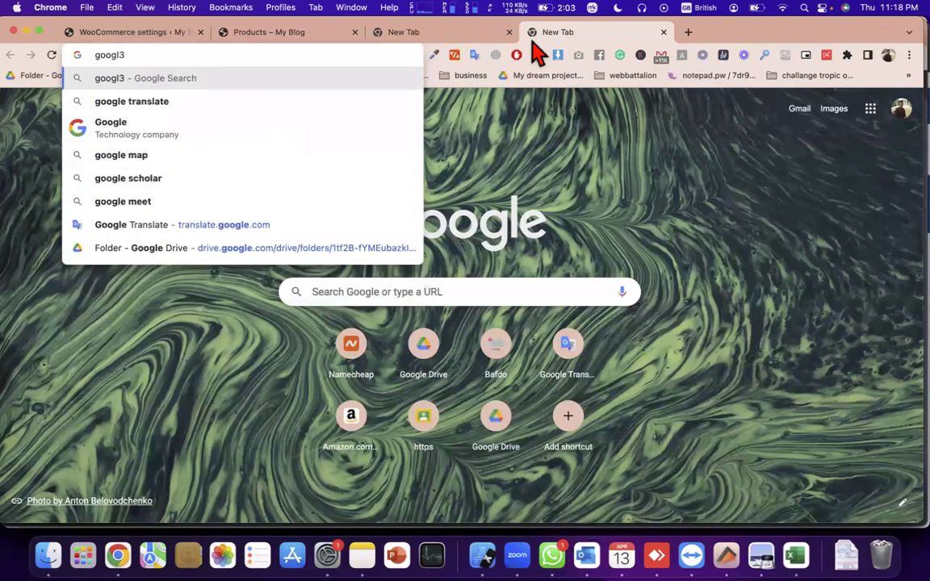
key("BackSpace")
type("e.com")
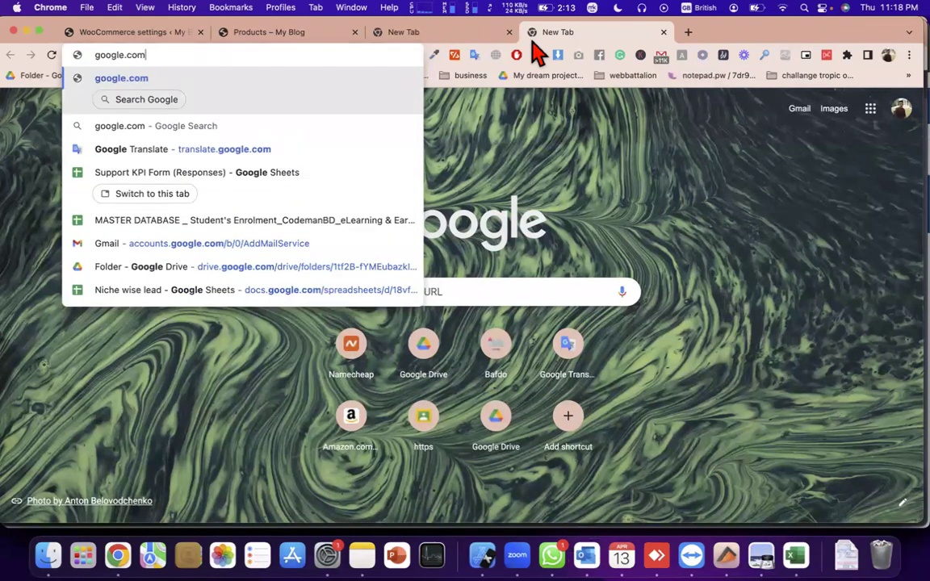
key("Return")
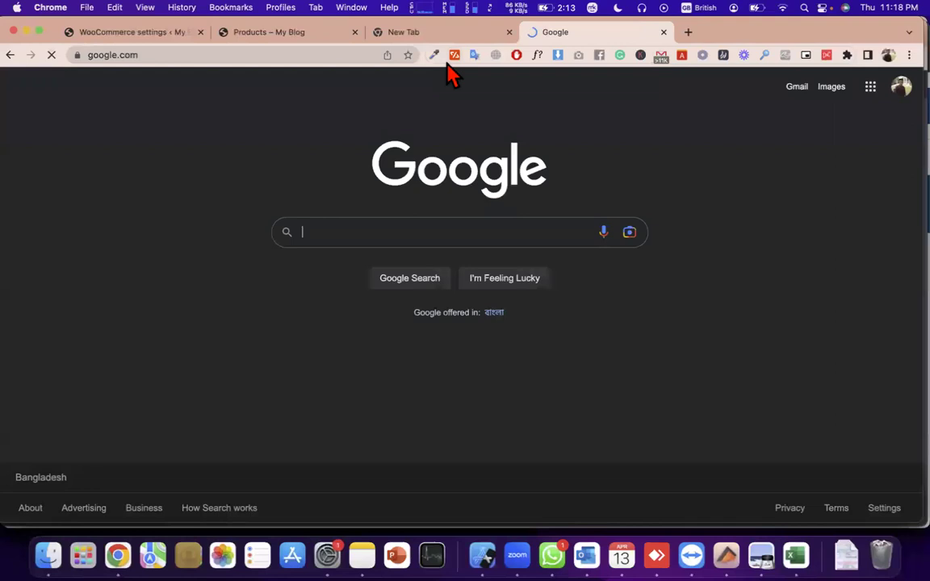
- Enter dkd in the Google search box without submitting it and examine the live suggestions
left_click(405, 227)
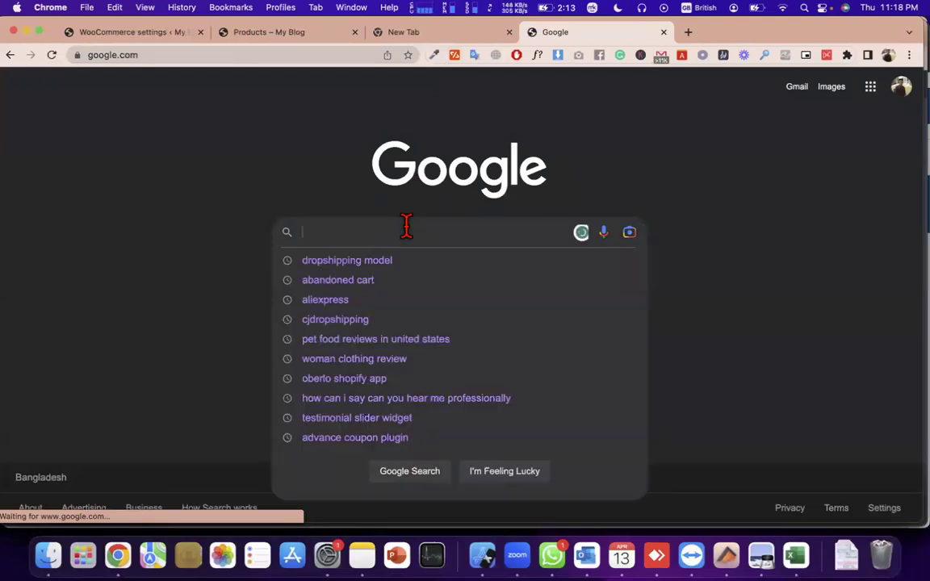
type("dkd")
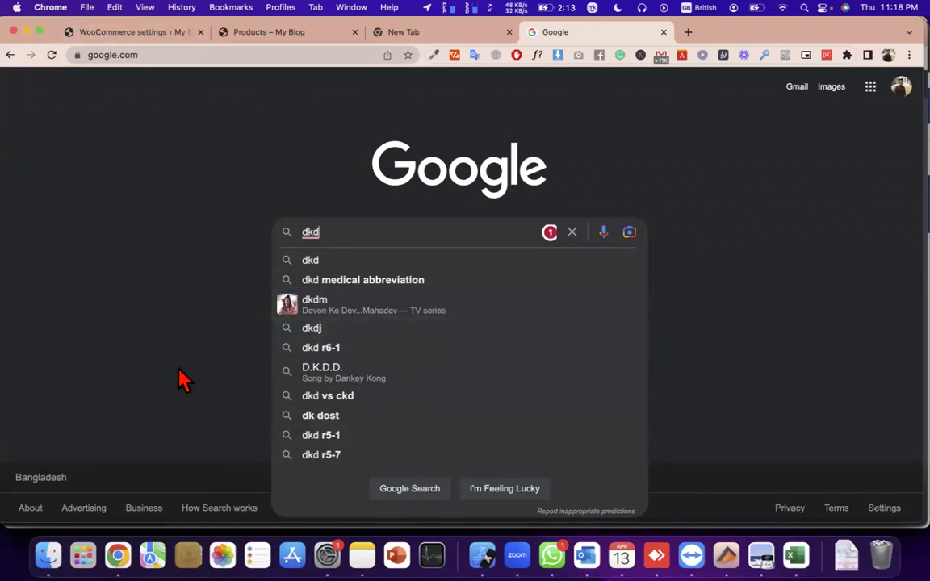
double_click(334, 232)
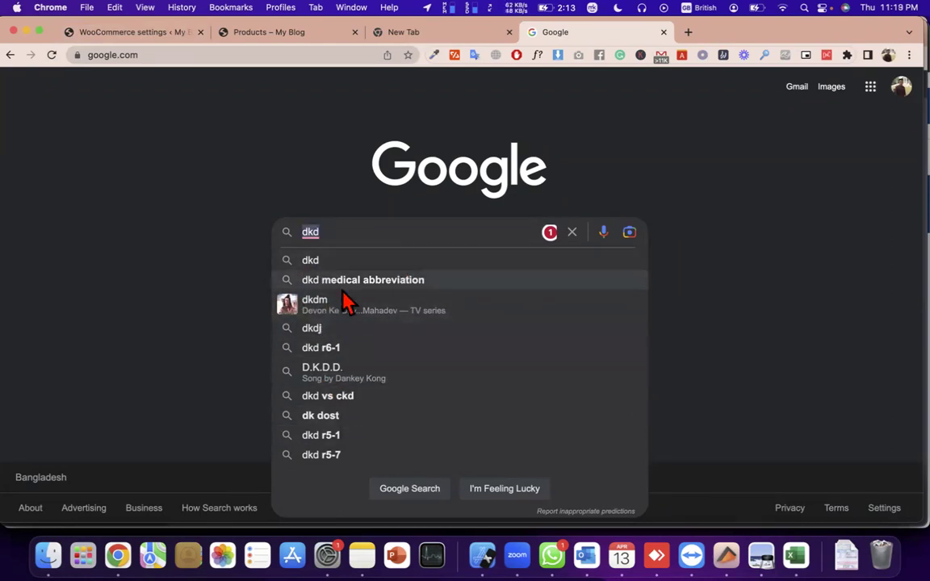
left_click(202, 236)
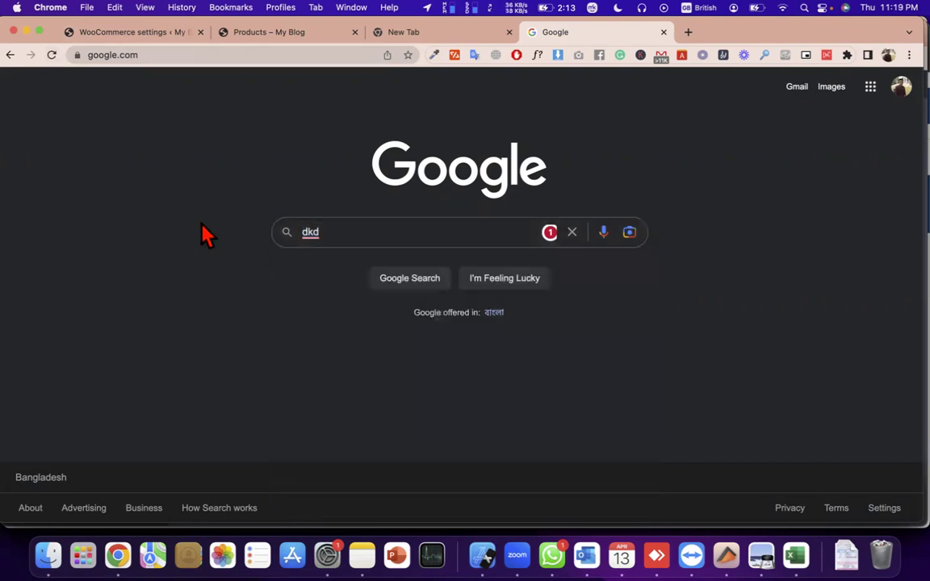
- Close the spare empty browser tab and return to the WooCommerce settings tab
left_click(509, 32)
left_click(279, 34)
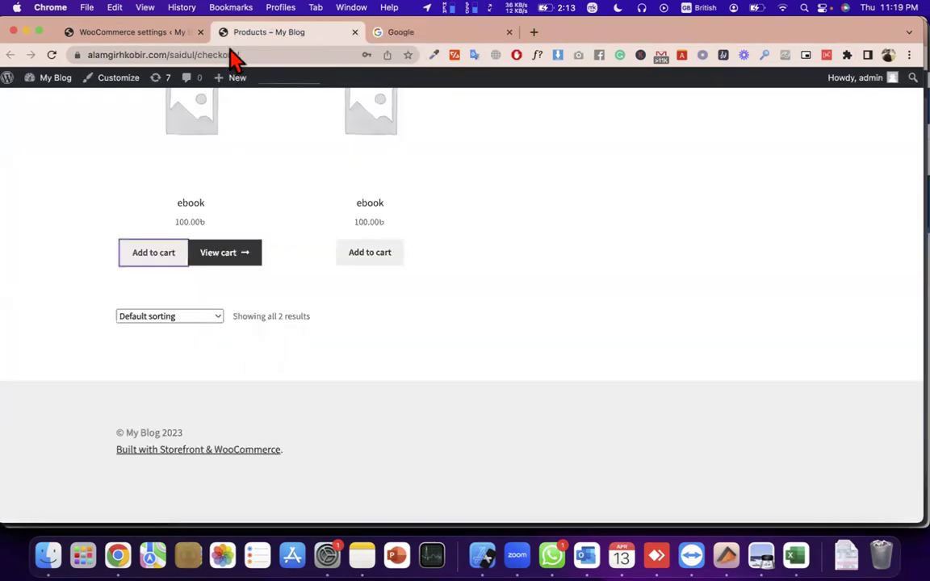
left_click(151, 39)
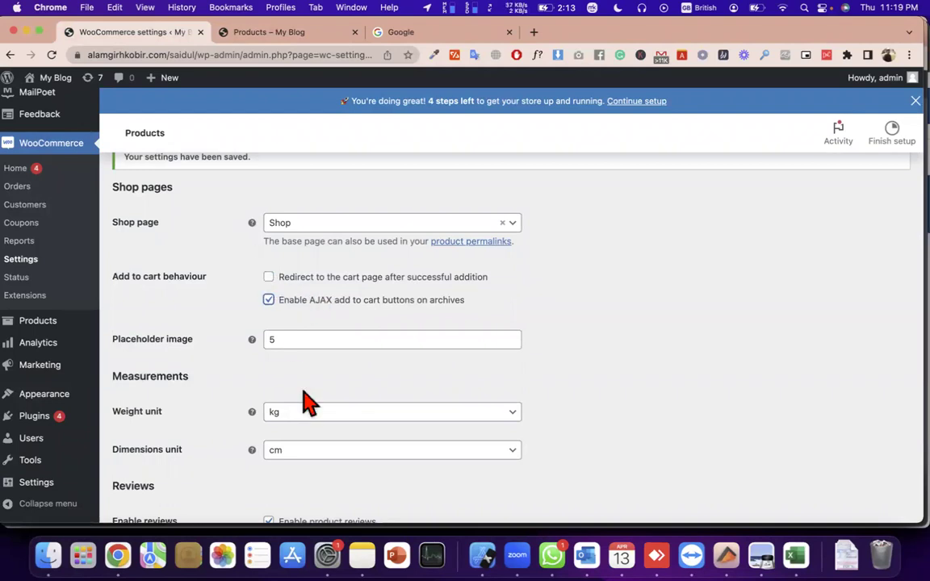
- Clear the Placeholder image value in the WooCommerce Products settings
scroll(303, 384, "down", 2)
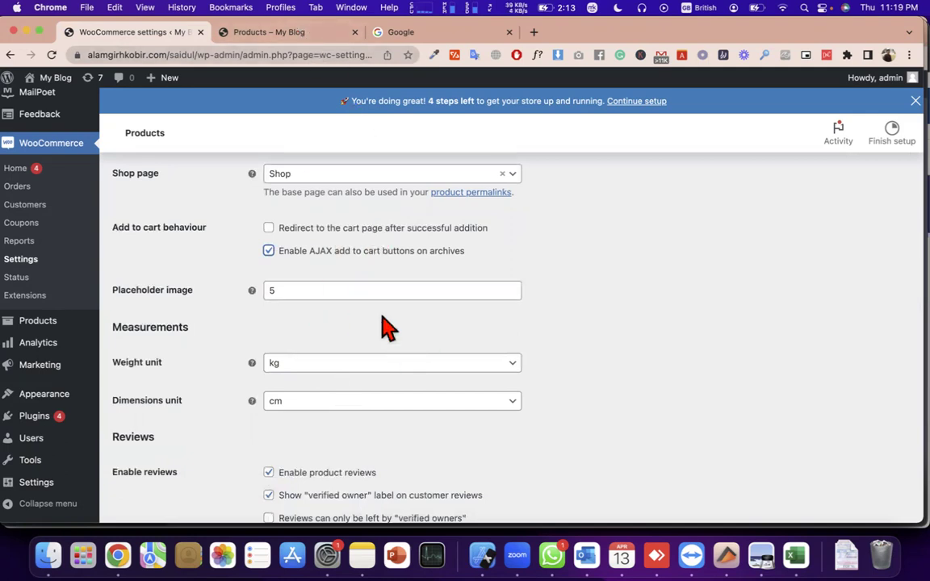
scroll(300, 230, "down", 2)
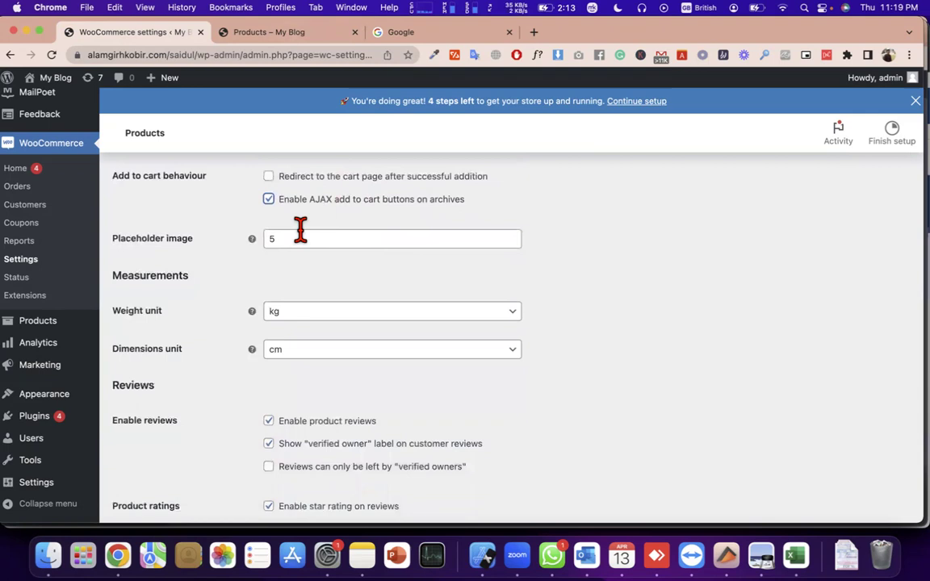
scroll(300, 230, "down", 3)
double_click(290, 171)
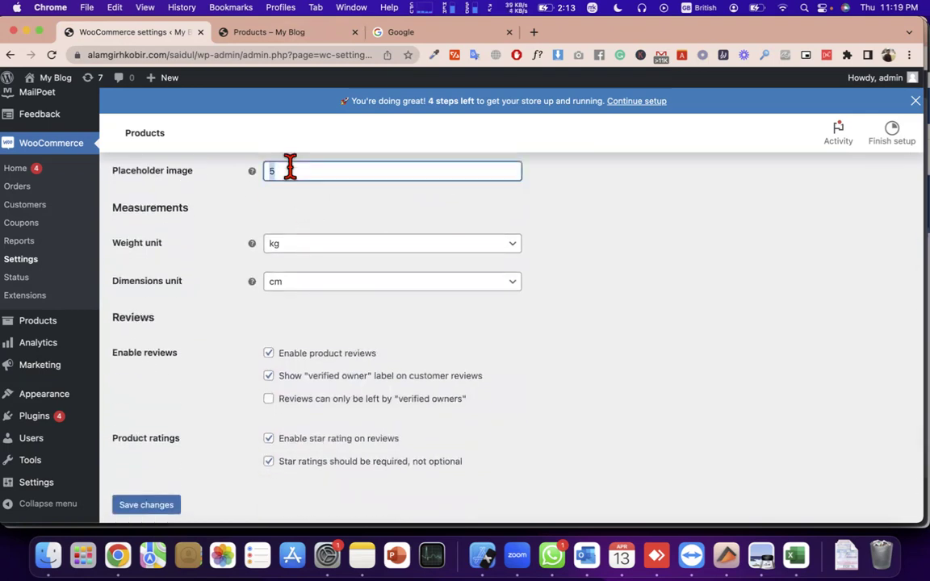
key("BackSpace")
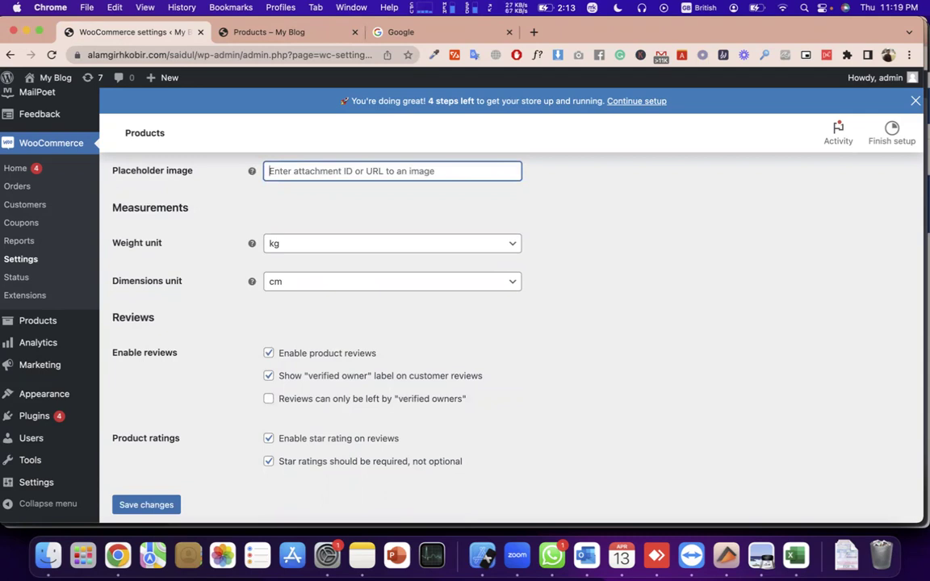
- Review the weight and dimensions unit choices, keeping kg and cm, and save the Products settings
left_click(176, 246)
left_click(291, 250)
left_click(292, 262)
left_click(307, 283)
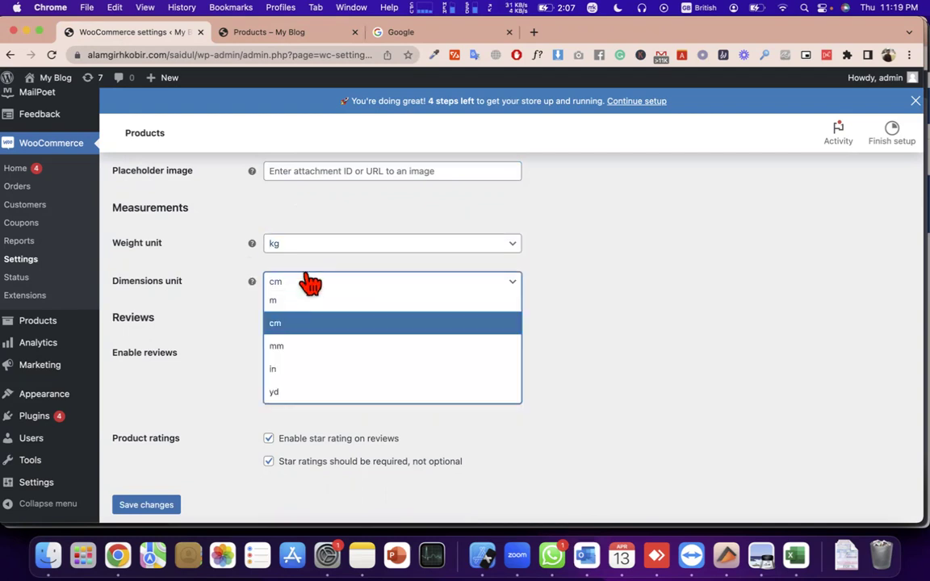
left_click(311, 283)
scroll(311, 282, "down", 2)
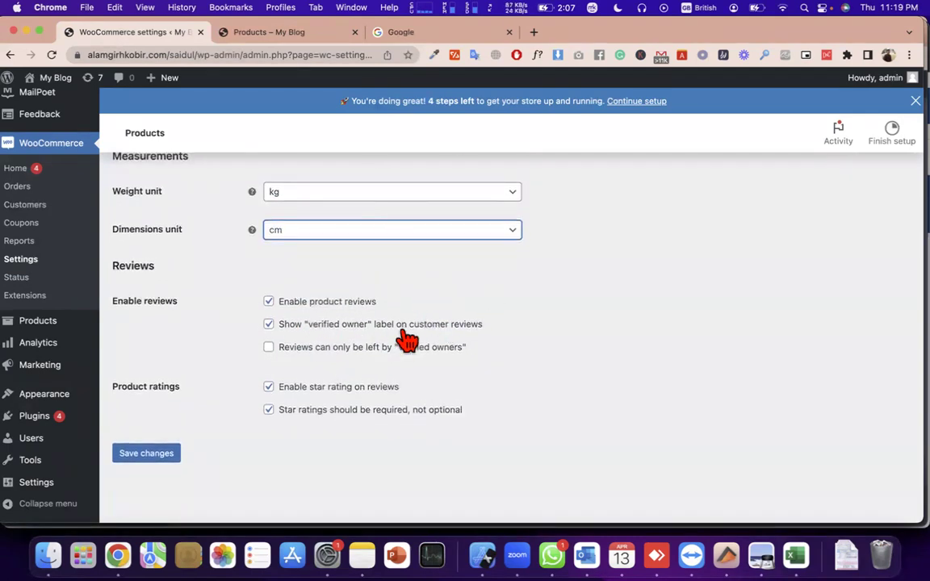
left_click(129, 457)
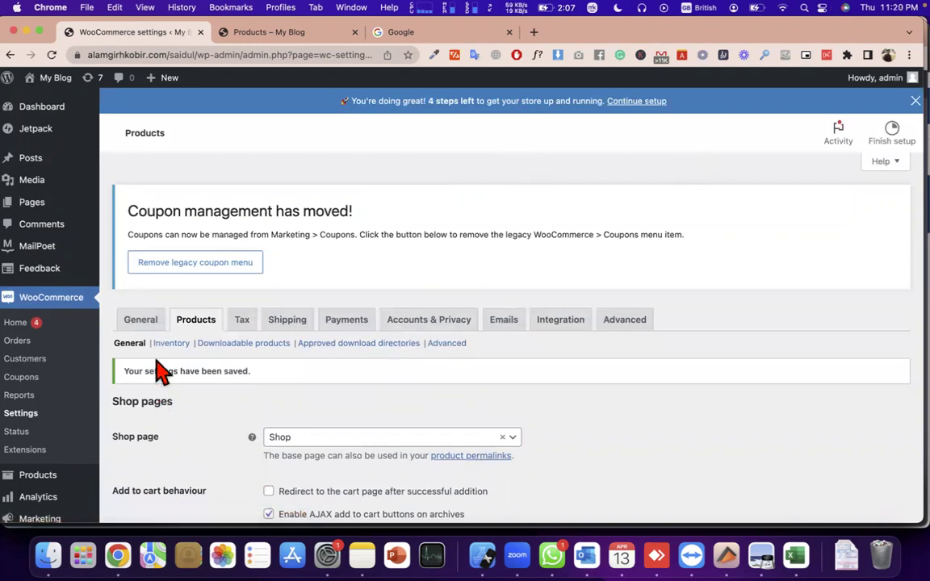
- Open the WooCommerce Tax settings and examine the tax options
mouse_move(306, 331)
left_mouse_down()
mouse_move(470, 338)
mouse_move(326, 356)
mouse_move(218, 355)
mouse_move(163, 350)
mouse_move(152, 334)
left_mouse_up()
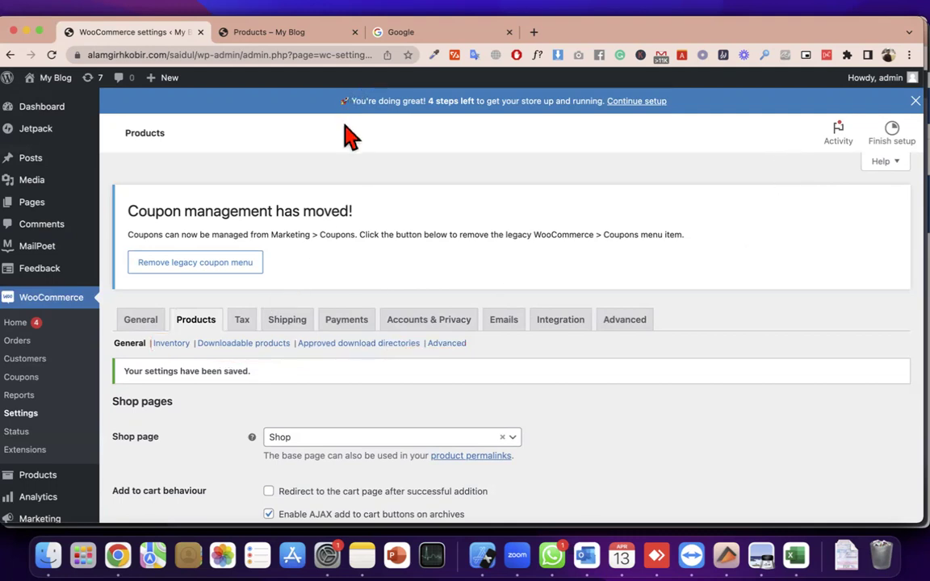
left_click(242, 320)
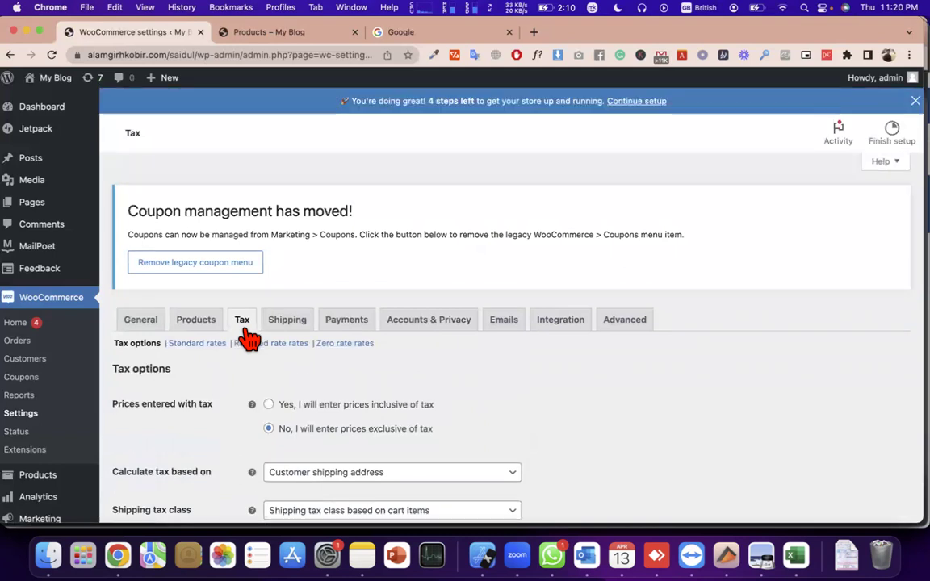
scroll(249, 337, "down", 2)
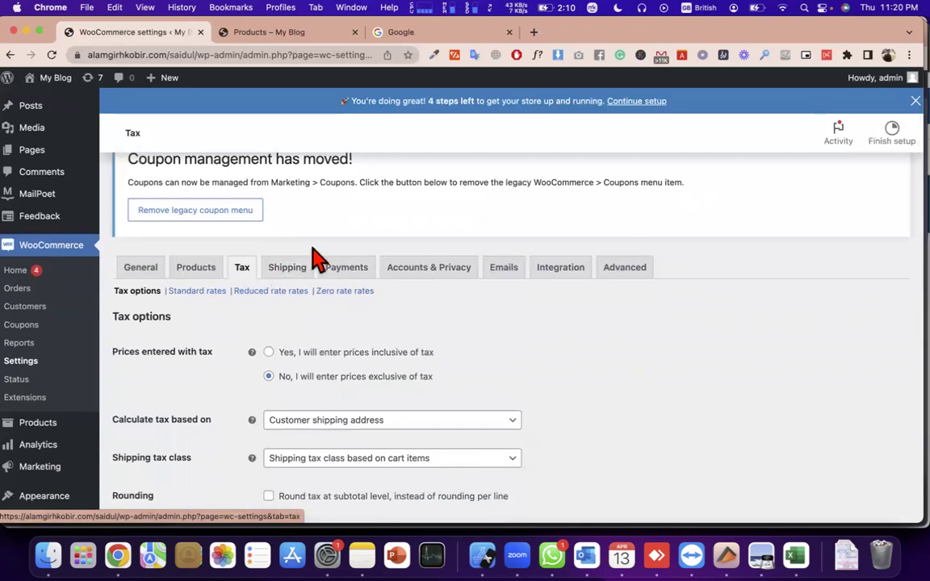
- Open the WooCommerce Payments settings and enable the Direct bank transfer payment method
left_click(353, 274)
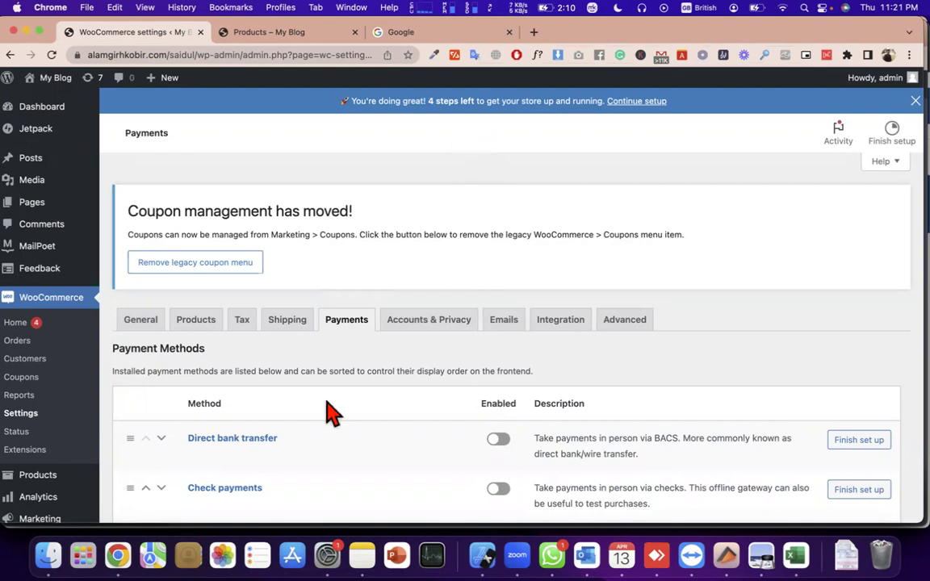
scroll(307, 432, "down", 5)
scroll(307, 460, "up", 2)
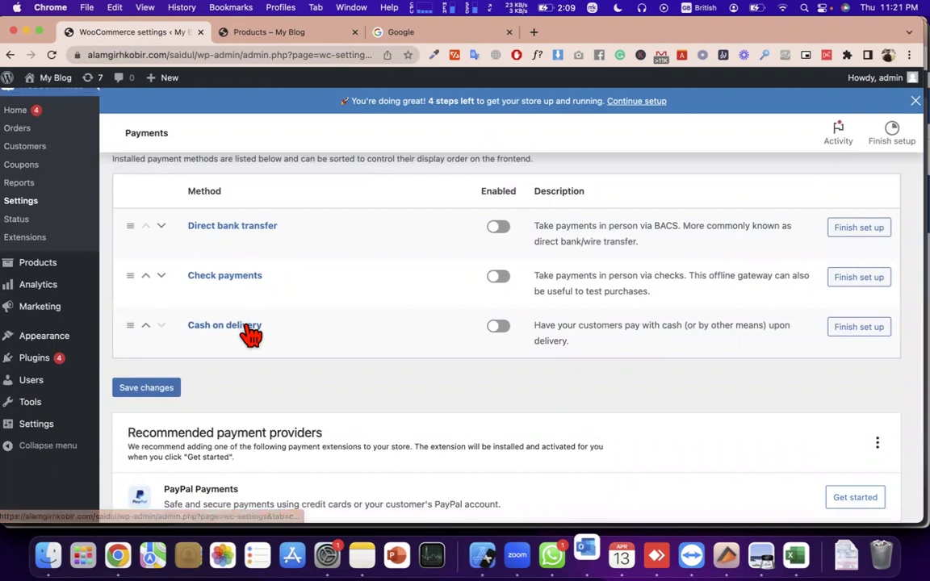
scroll(255, 339, "up", 1)
scroll(252, 336, "up", 2)
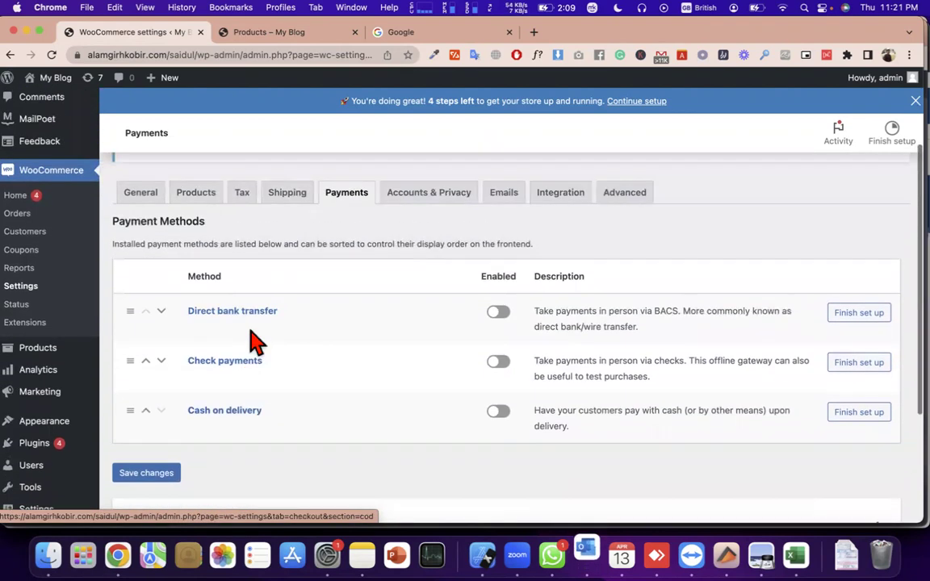
left_click(499, 314)
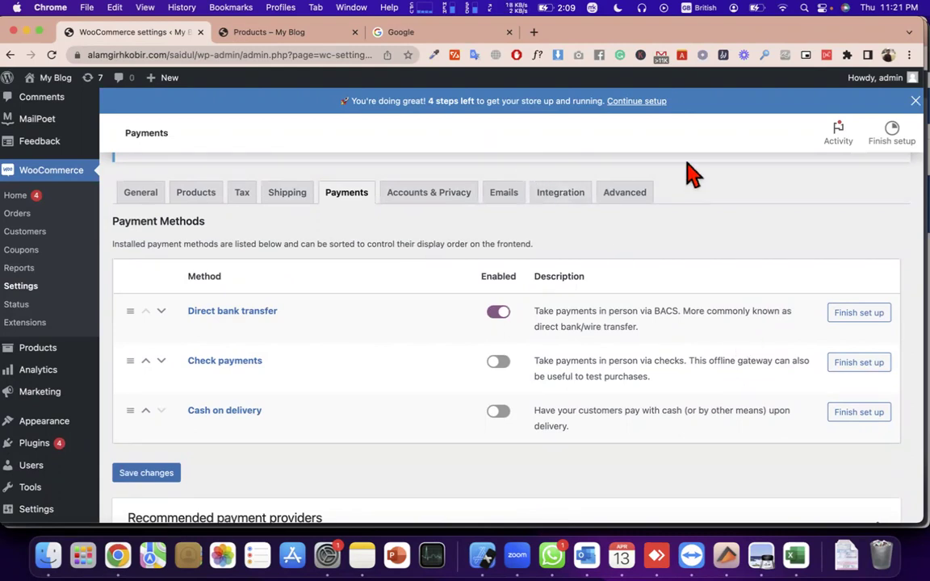
mouse_move(133, 294)
left_mouse_down()
mouse_move(368, 360)
mouse_move(154, 301)
mouse_move(258, 330)
left_mouse_up()
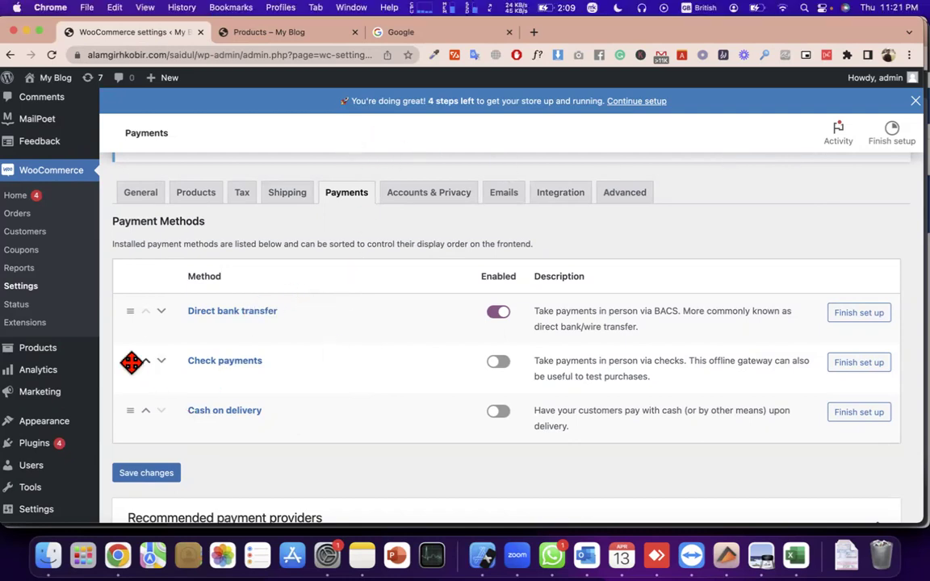
- Open the setup page of Direct bank transfer and examine its title, description and account detail fields
left_click(875, 317)
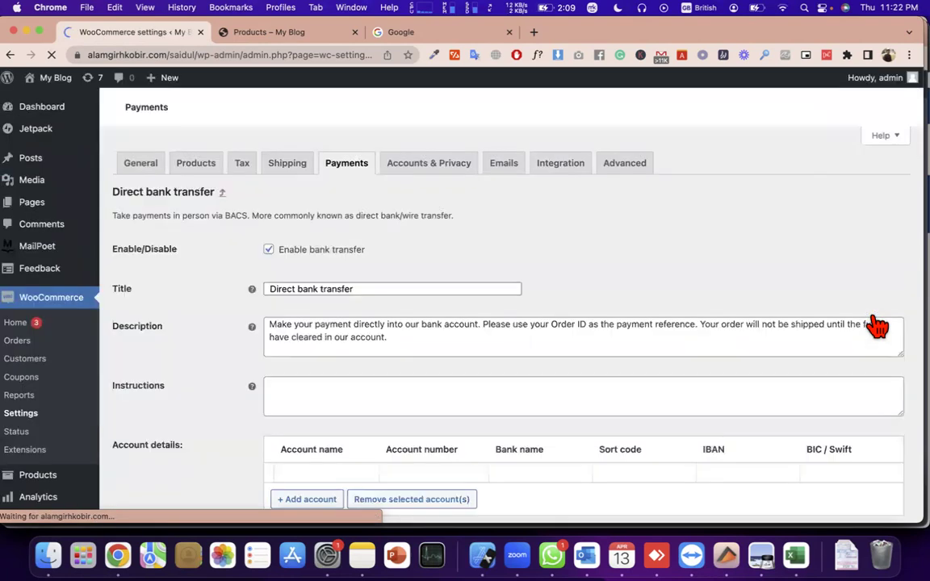
scroll(505, 352, "down", 1)
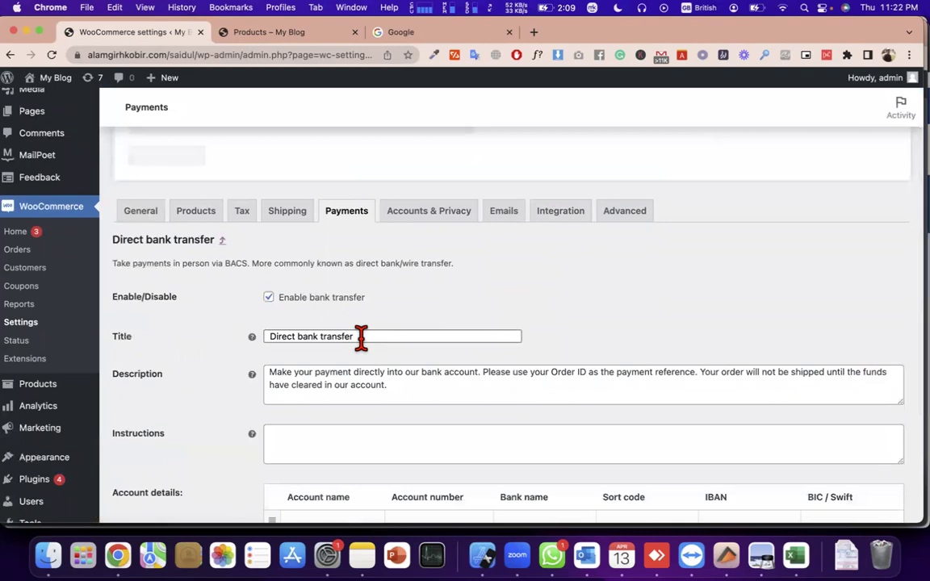
left_click(361, 337)
key("shift+alt+Left")
key("shift+alt+Left")
key("shift+alt+Left")
left_click(409, 391)
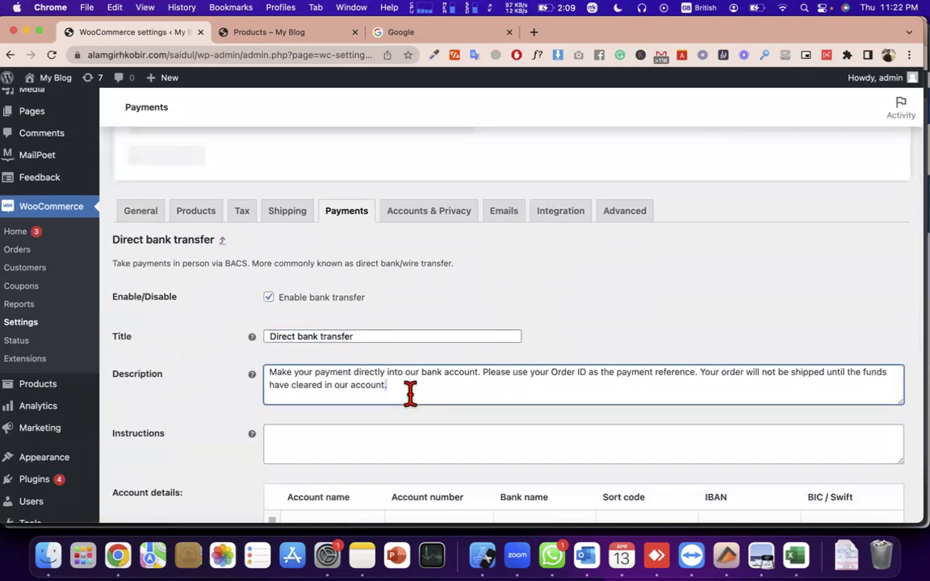
key("super+a")
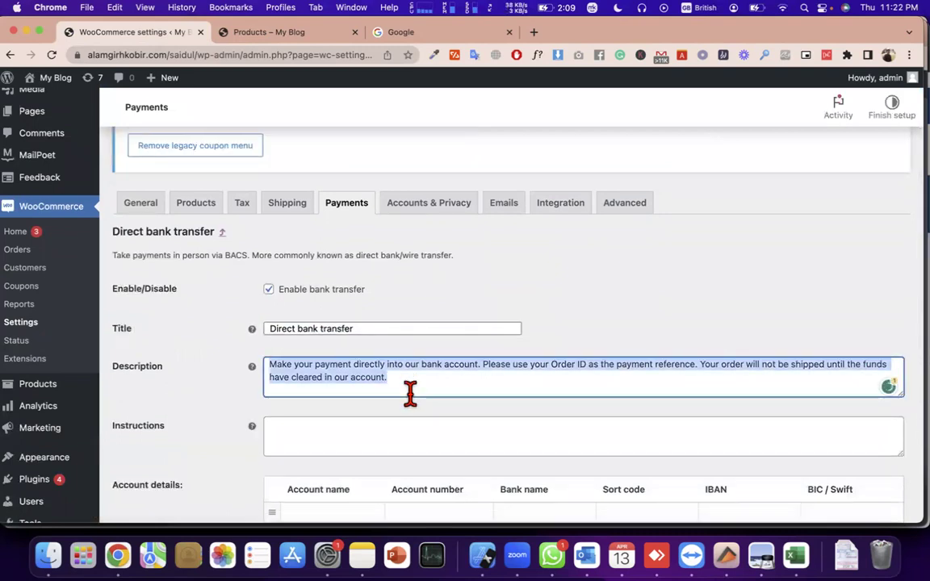
scroll(410, 393, "down", 2)
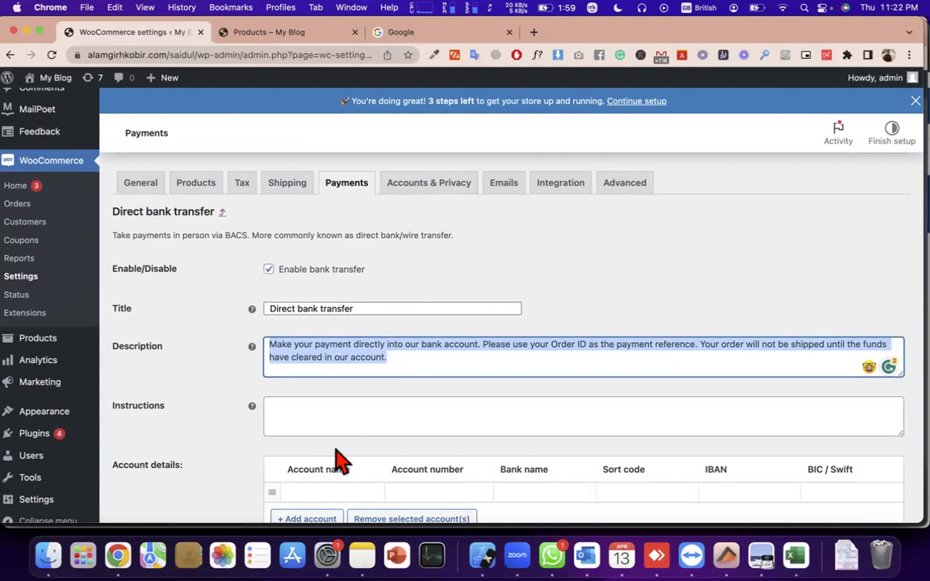
- Copy the full Description text of Direct bank transfer into the empty Instructions field
left_click(303, 349)
key("super+a")
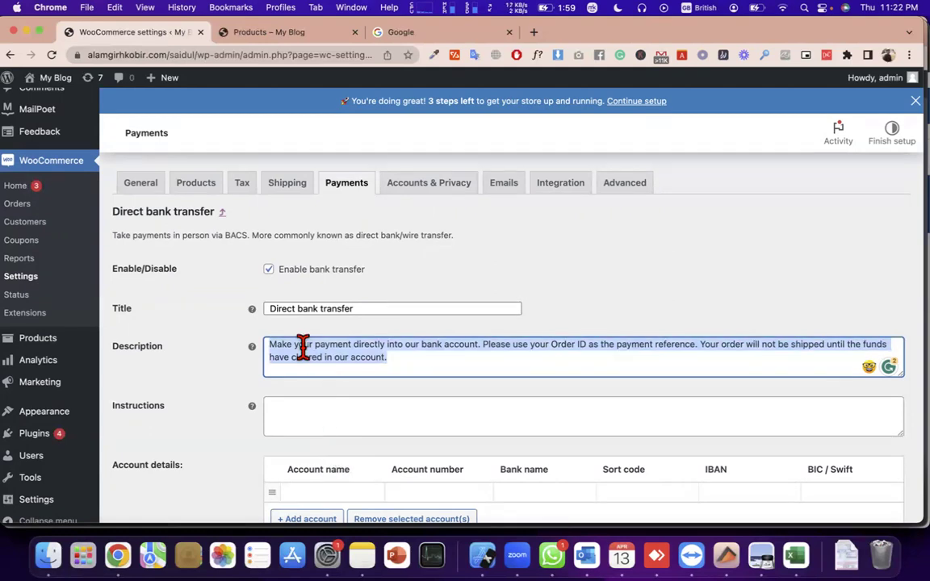
left_click(451, 357)
key("super+a")
key("super+c")
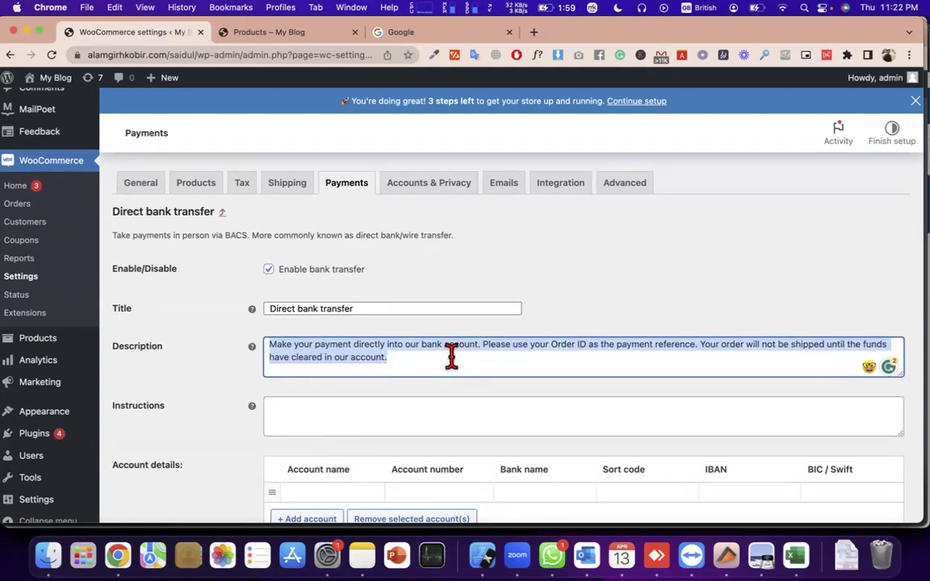
left_click(481, 415)
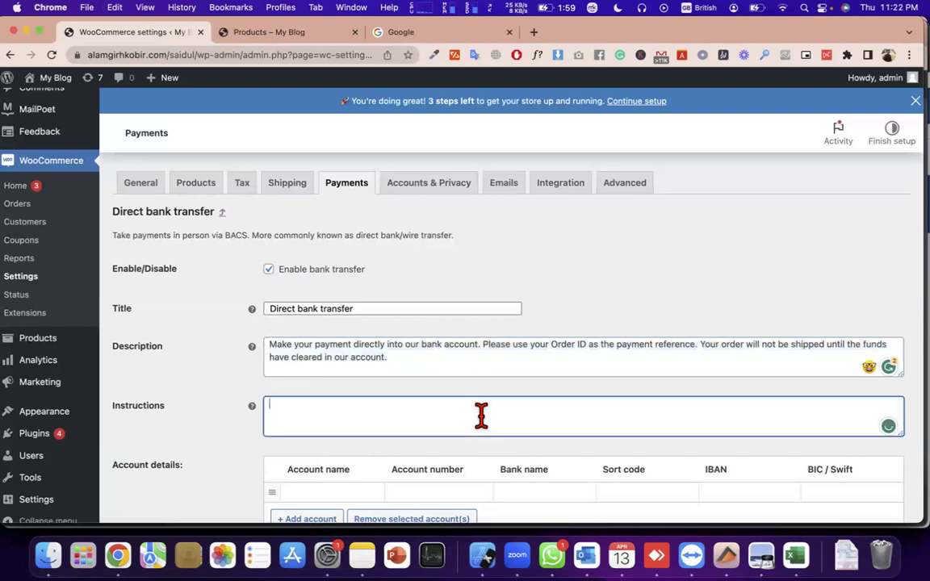
key("super+v")
- Examine the Instructions text sentence by sentence: paying into the bank account, using the Order ID as reference, and shipping after funds clear
left_click_drag(272, 401, 485, 403)
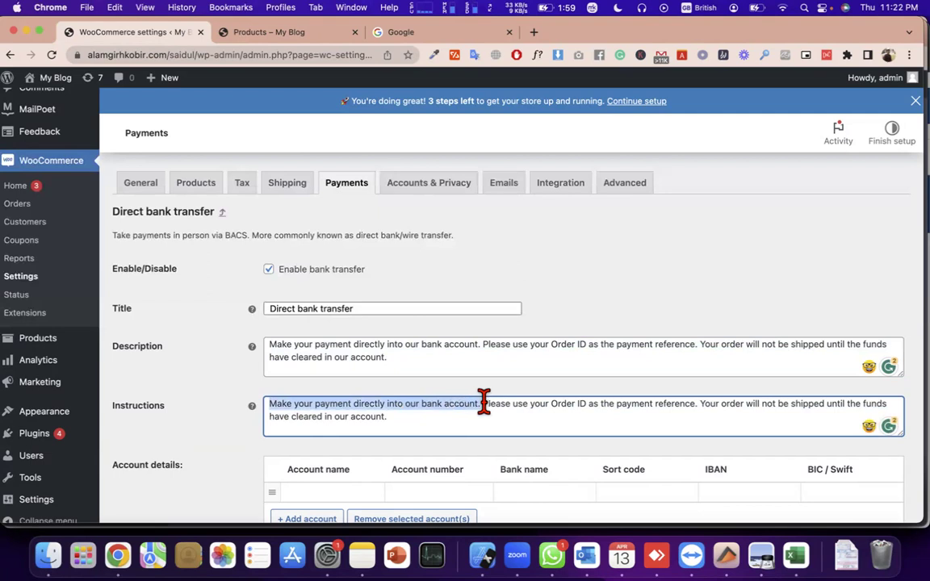
scroll(436, 432, "down", 2)
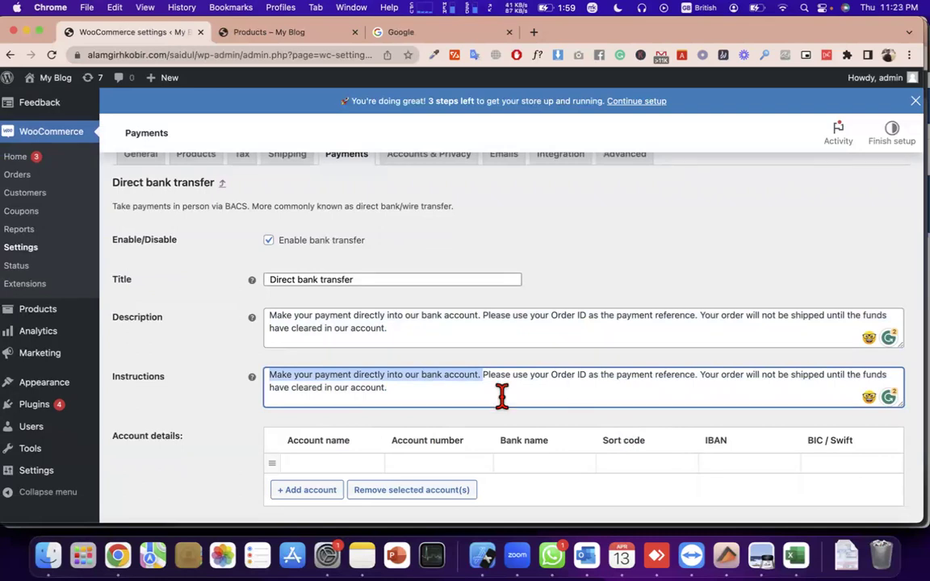
left_click(482, 373)
left_click_drag(482, 373, 300, 368)
left_click(429, 378)
key("super+a")
left_click(461, 378)
double_click(462, 378)
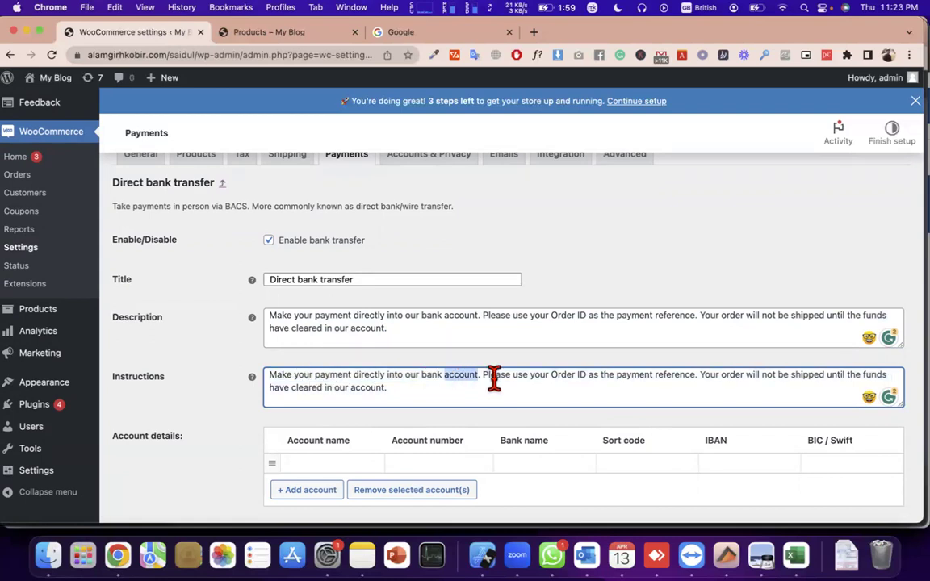
left_click(477, 374)
left_click_drag(480, 374, 697, 371)
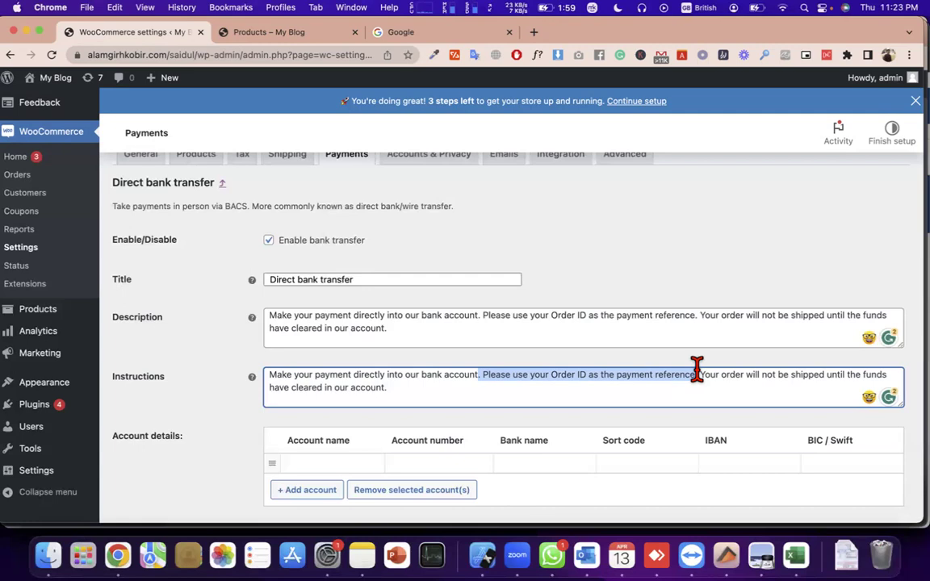
left_click(697, 371)
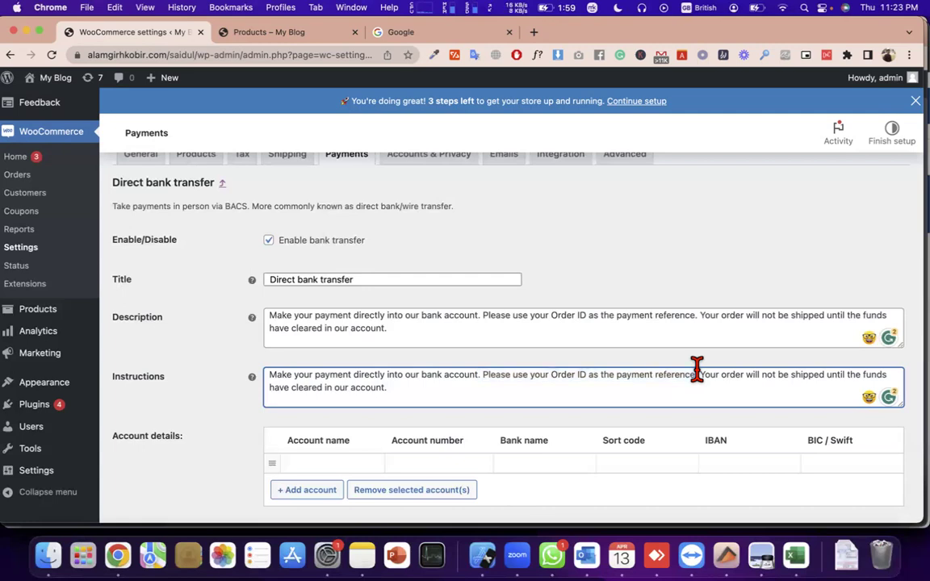
left_click_drag(702, 376, 872, 375)
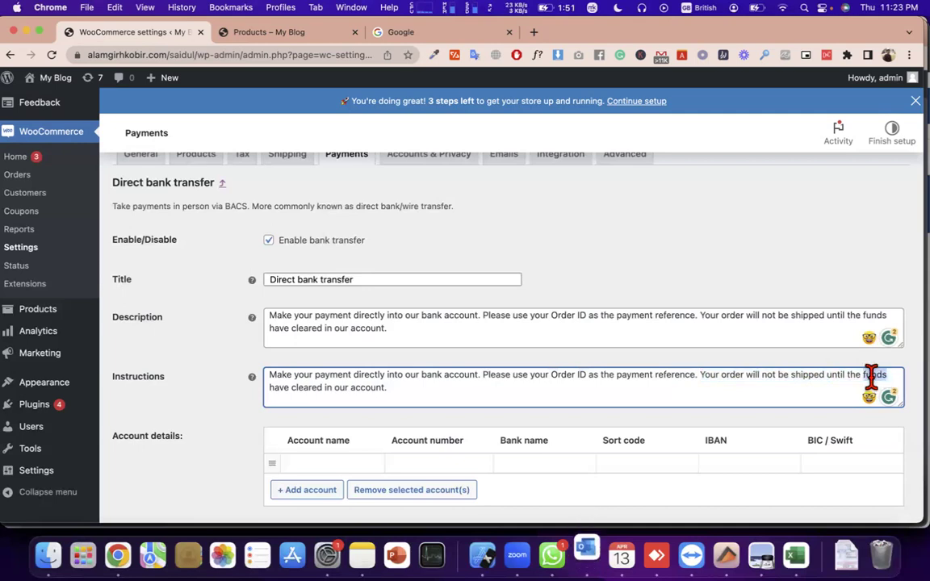
- Fill in the account holder's name and account number in the account details and set the bank name to Bank Central Asia
scroll(561, 415, "down", 2)
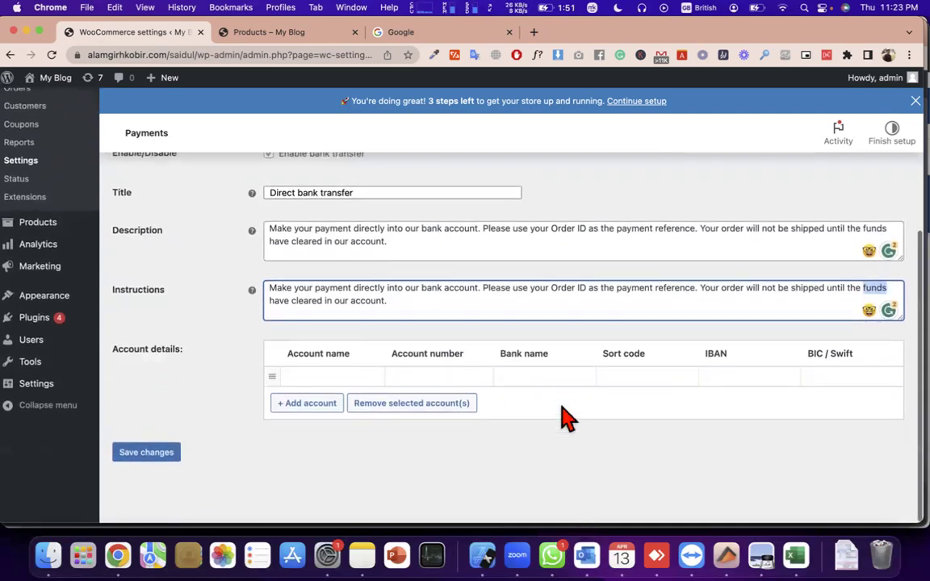
left_click(324, 374)
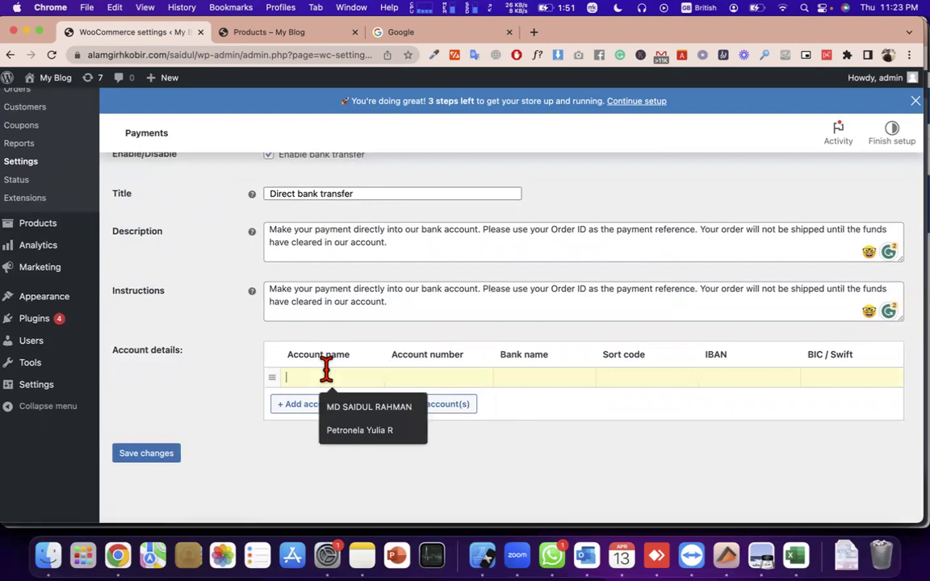
left_click(365, 416)
left_click(470, 372)
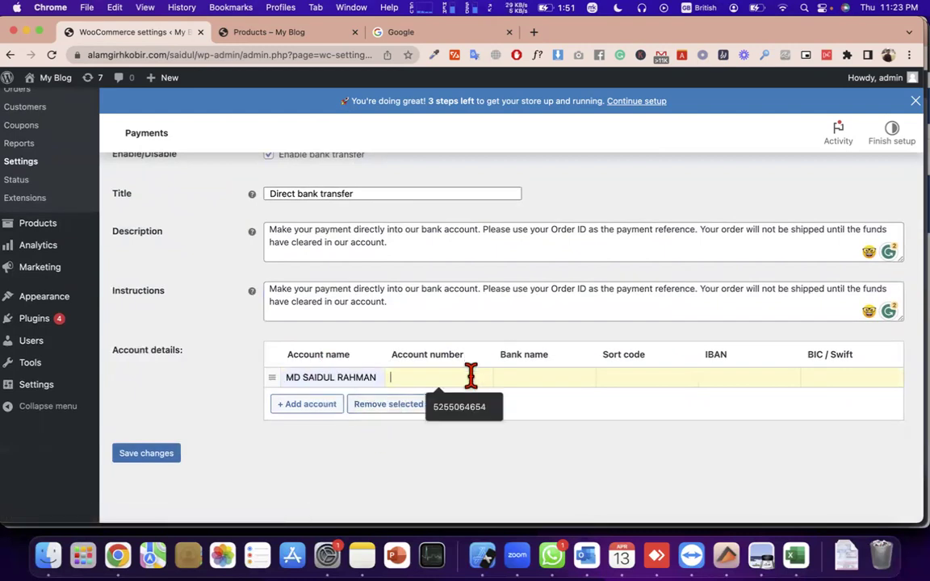
left_click(482, 411)
left_click(539, 385)
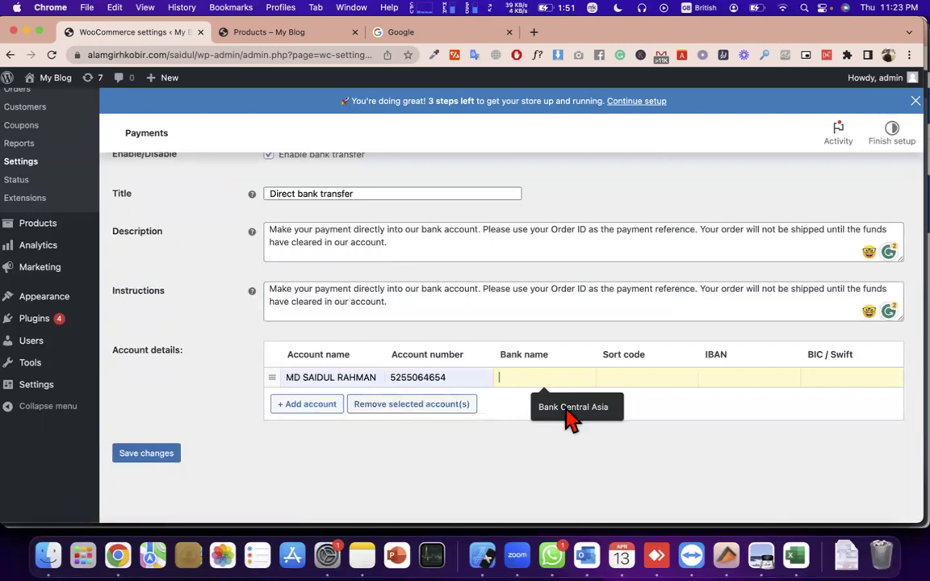
left_click(585, 424)
left_click(638, 378)
left_click(655, 409)
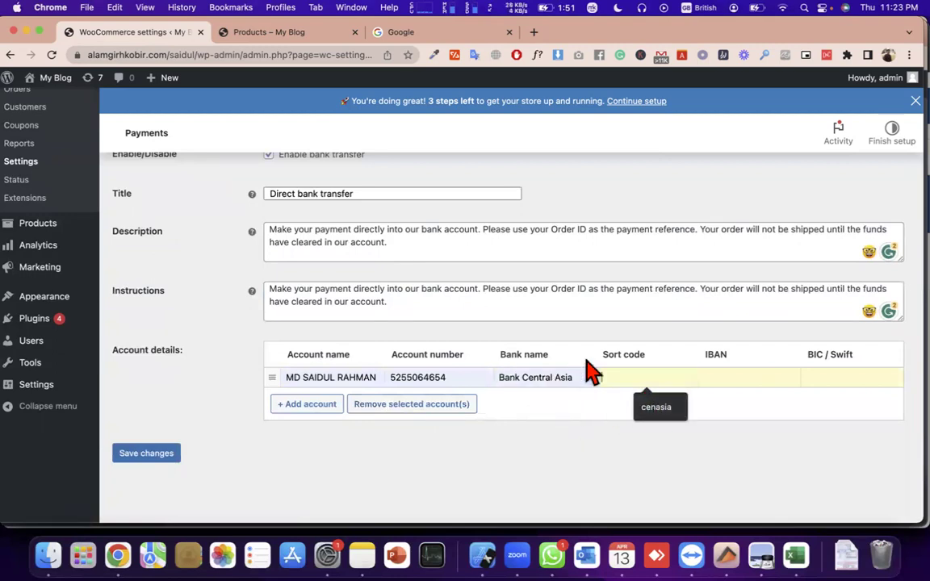
- Review the account detail columns and set the bank account's sort code to cenasia
triple_click(624, 354)
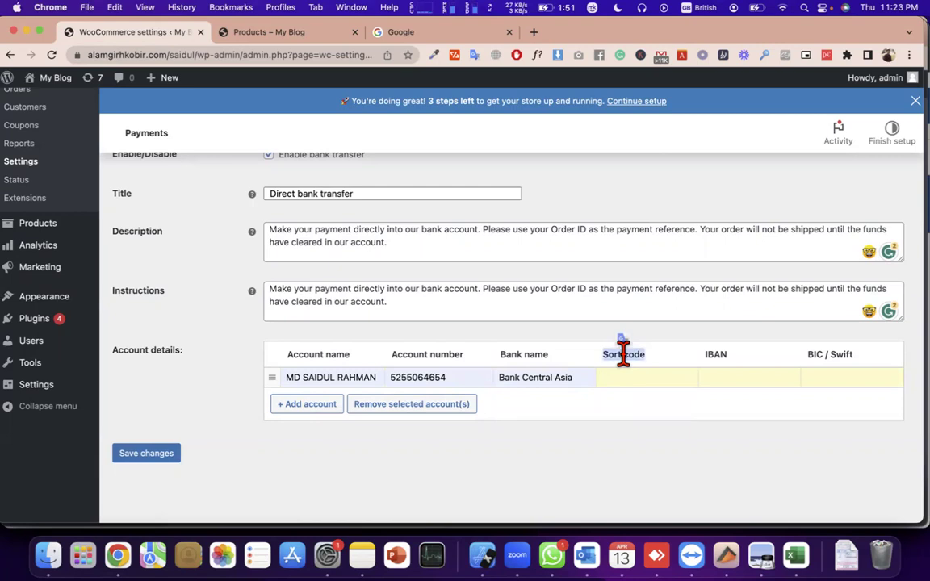
triple_click(305, 354)
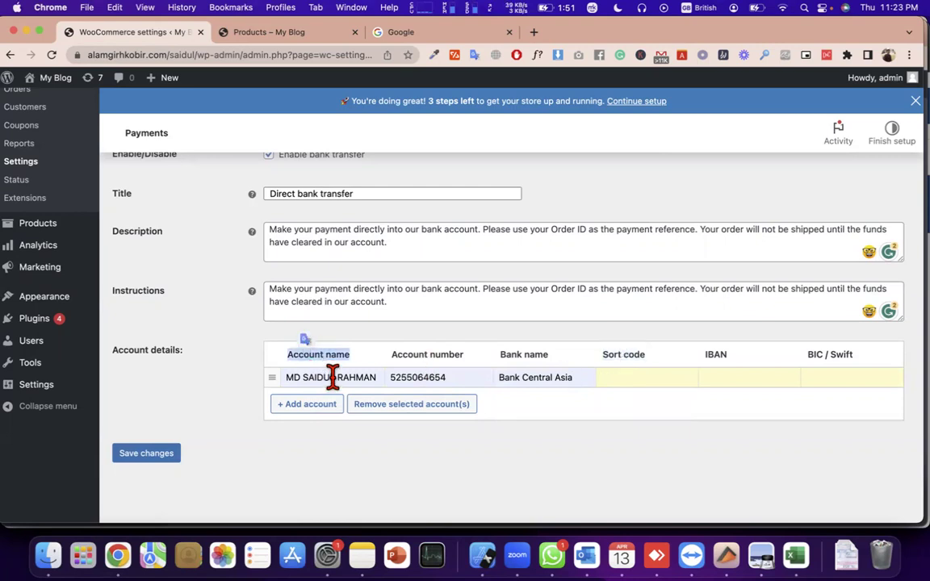
triple_click(432, 354)
triple_click(446, 356)
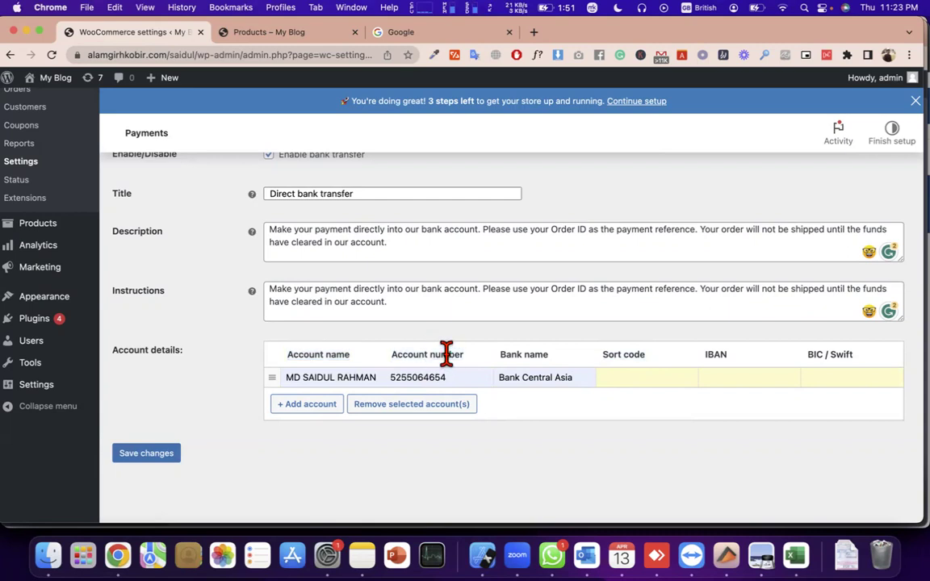
triple_click(524, 352)
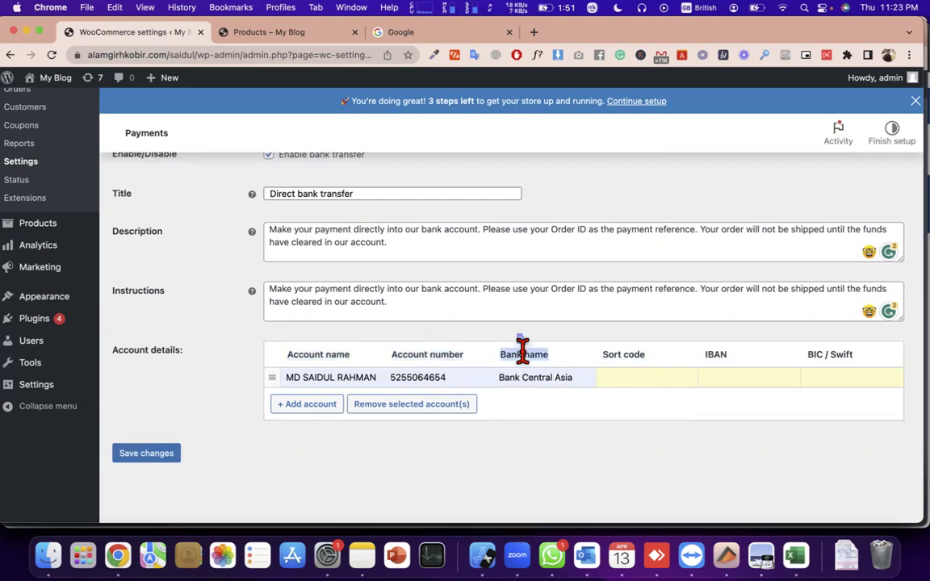
triple_click(540, 377)
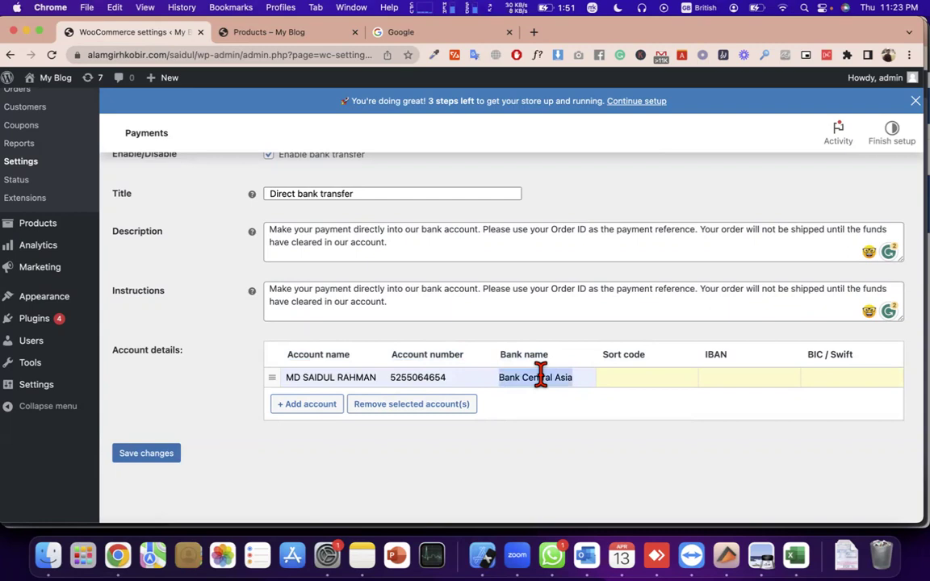
triple_click(612, 357)
left_click(653, 380)
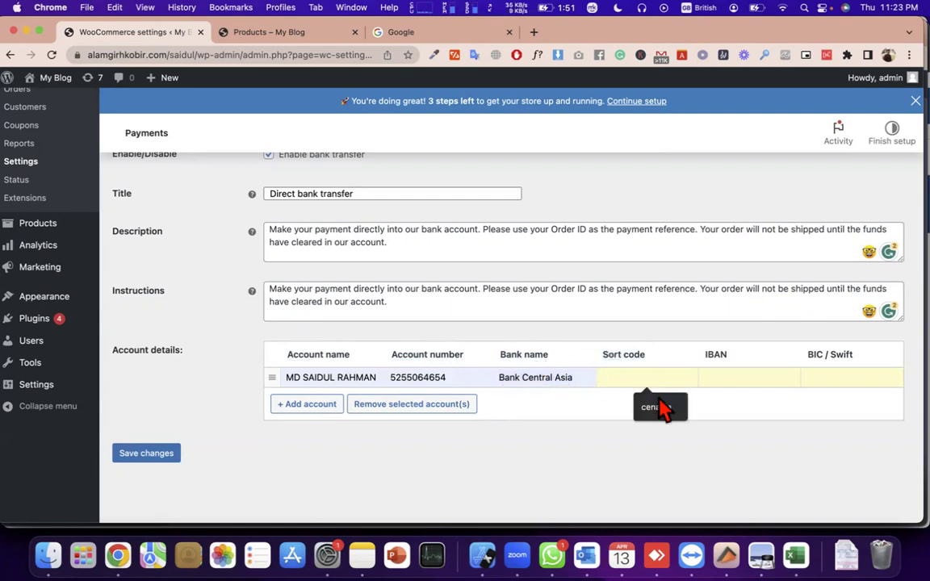
left_click(664, 414)
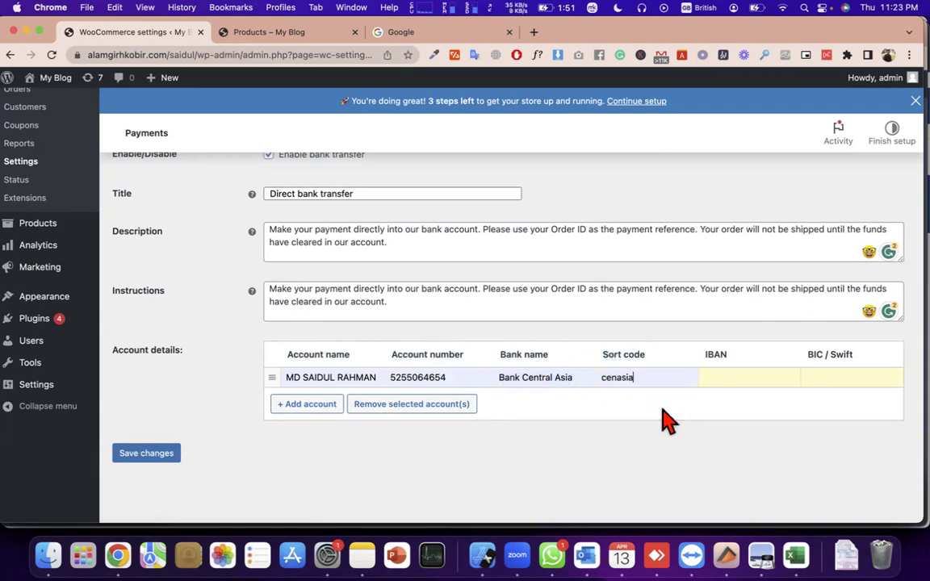
- Leave the IBAN empty, set the BIC / Swift code to INGBNL2A and save the Direct bank transfer settings
left_click(745, 378)
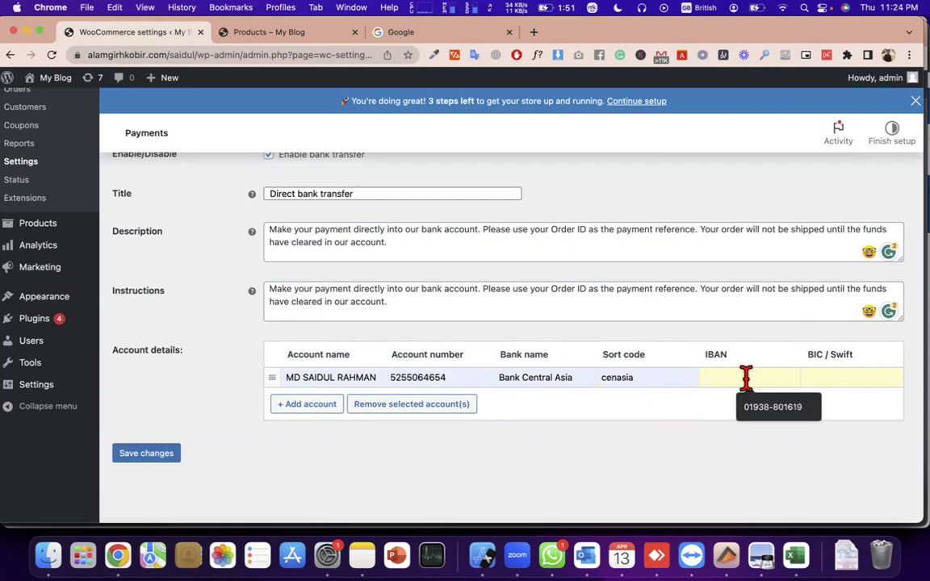
left_click(716, 357)
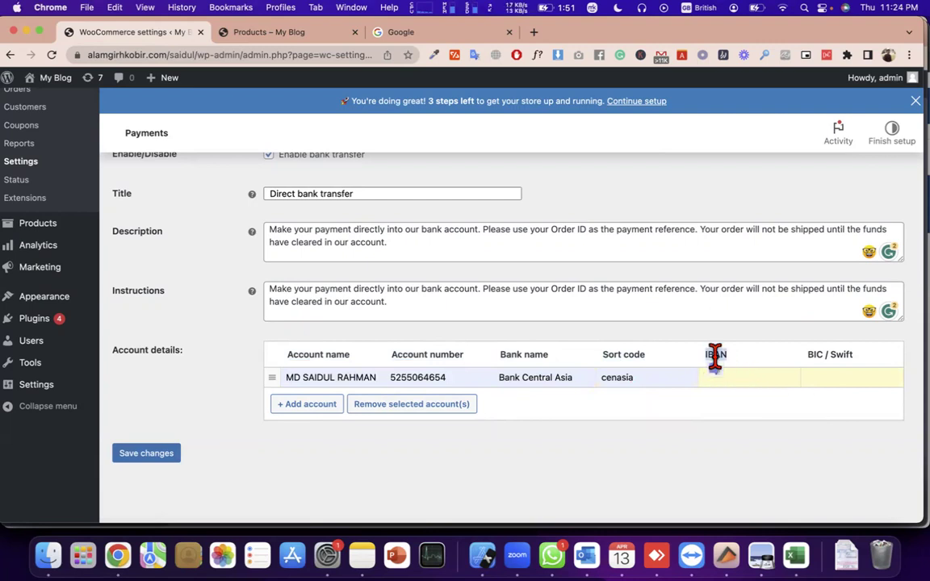
triple_click(830, 357)
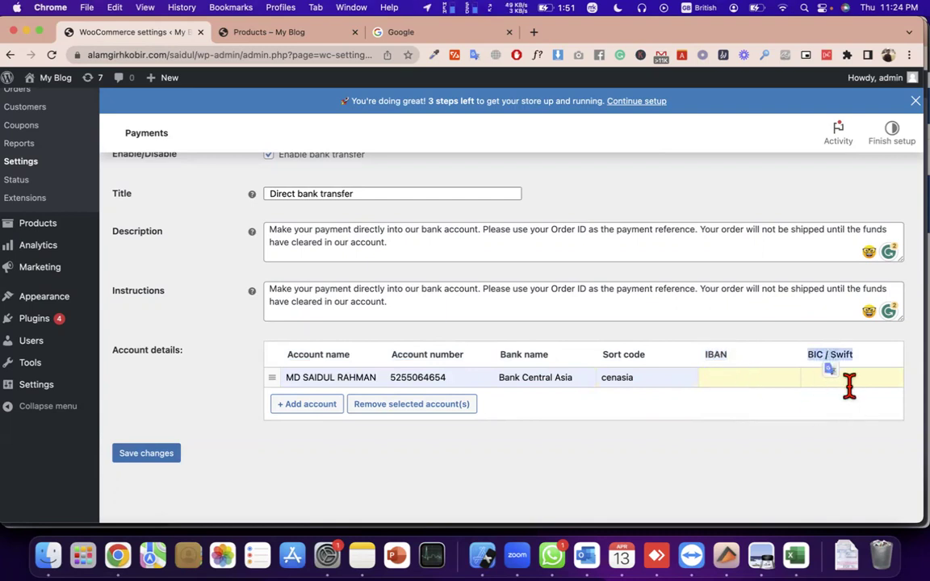
left_click(850, 386)
left_click(844, 410)
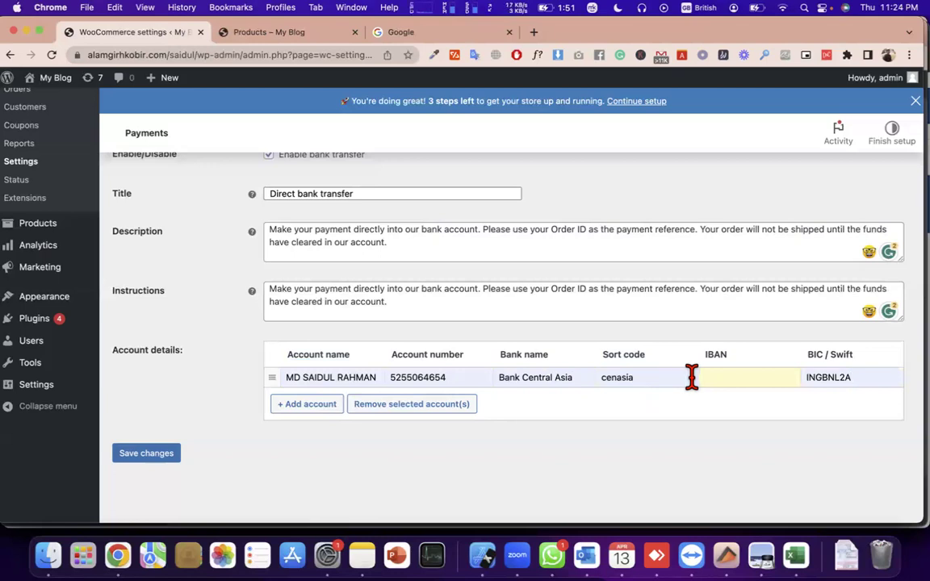
left_click(147, 455)
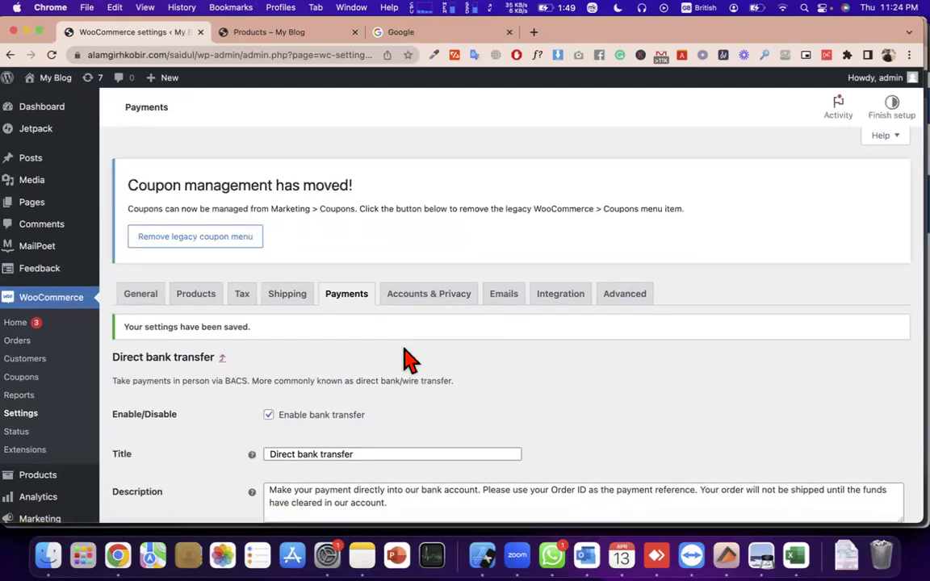
- Check the saved Direct bank transfer details and return to the Payments overview
scroll(409, 357, "down", 5)
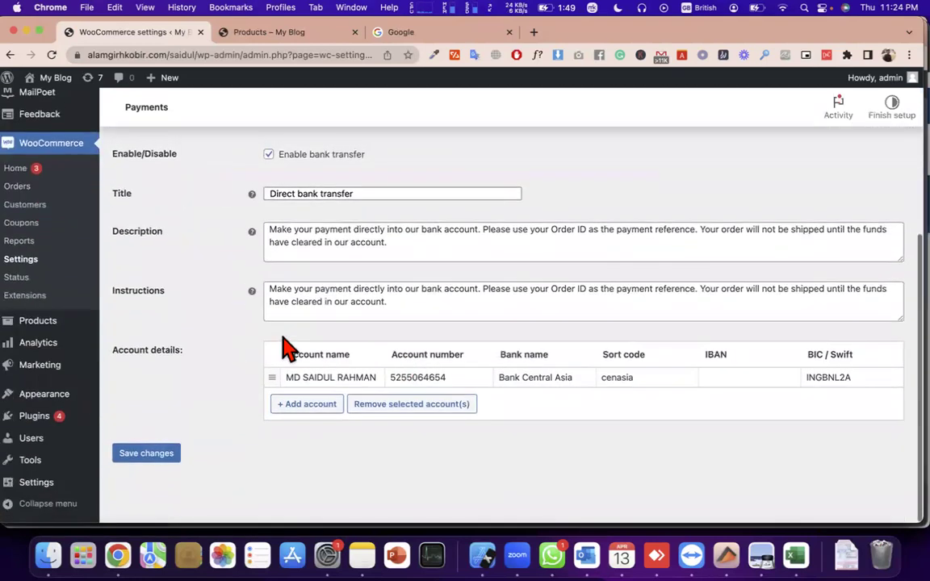
scroll(282, 335, "up", 3)
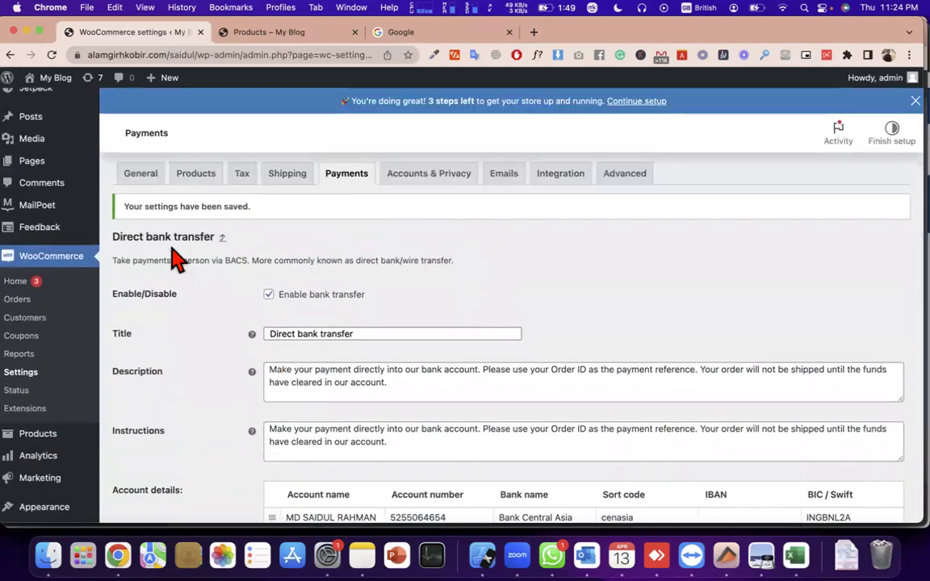
left_click(347, 192)
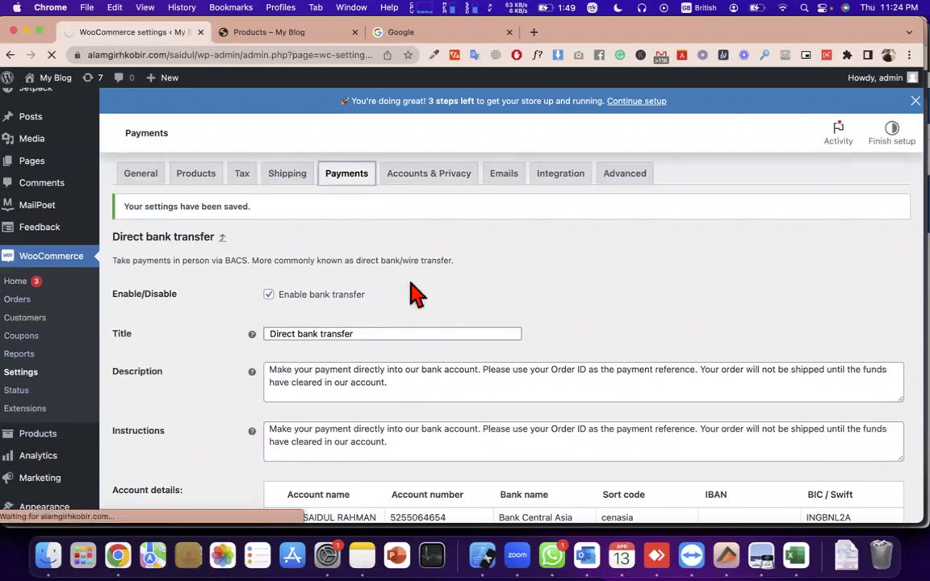
- Switch to the store site, open the cart containing the ebook and proceed to its checkout page
left_click(279, 33)
left_click(219, 257)
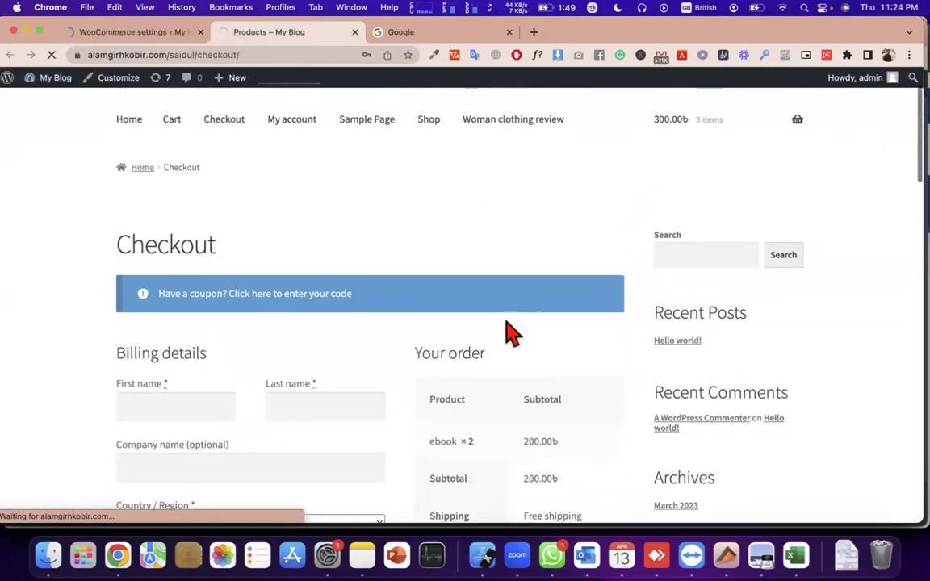
scroll(504, 332, "down", 3)
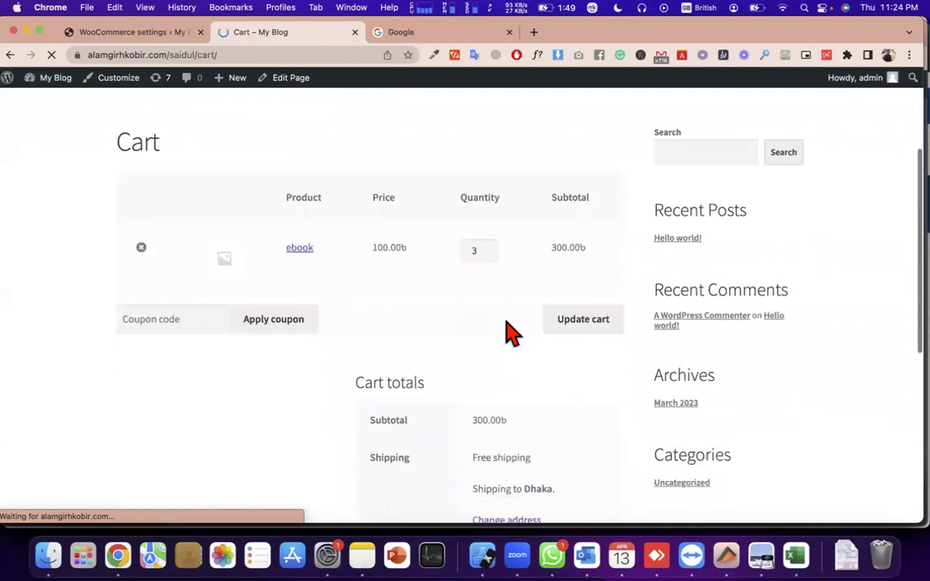
scroll(638, 373, "down", 4)
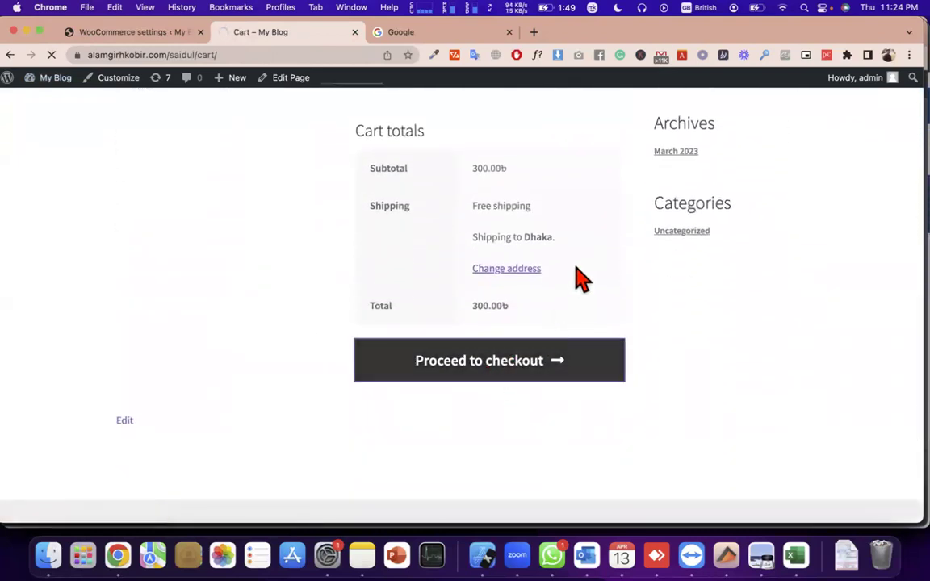
scroll(581, 276, "up", 2)
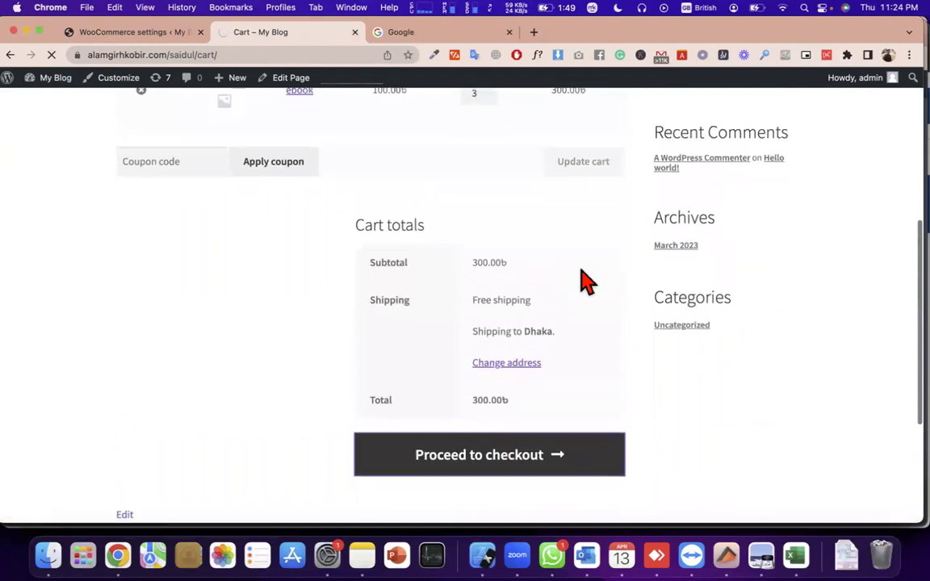
scroll(443, 356, "down", 5)
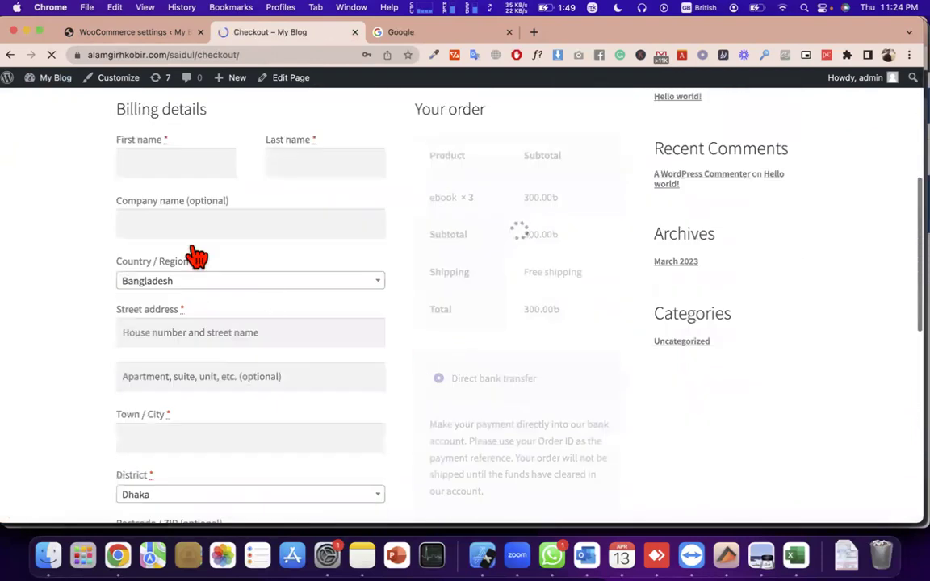
- Fill in the checkout's billing details with the customer's saved name, address and phone entry
left_click(173, 166)
left_click(176, 166)
left_click(175, 161)
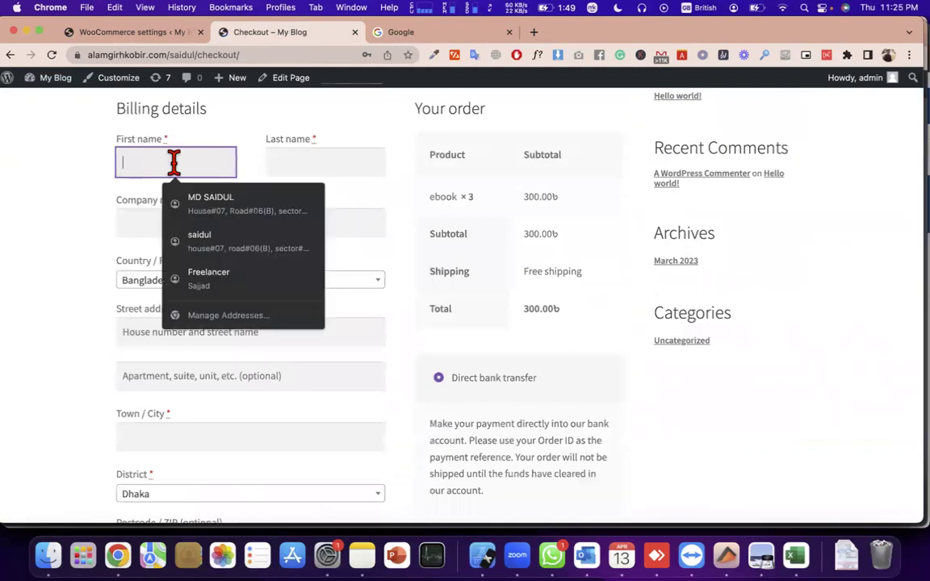
left_click(243, 243)
scroll(355, 323, "down", 3)
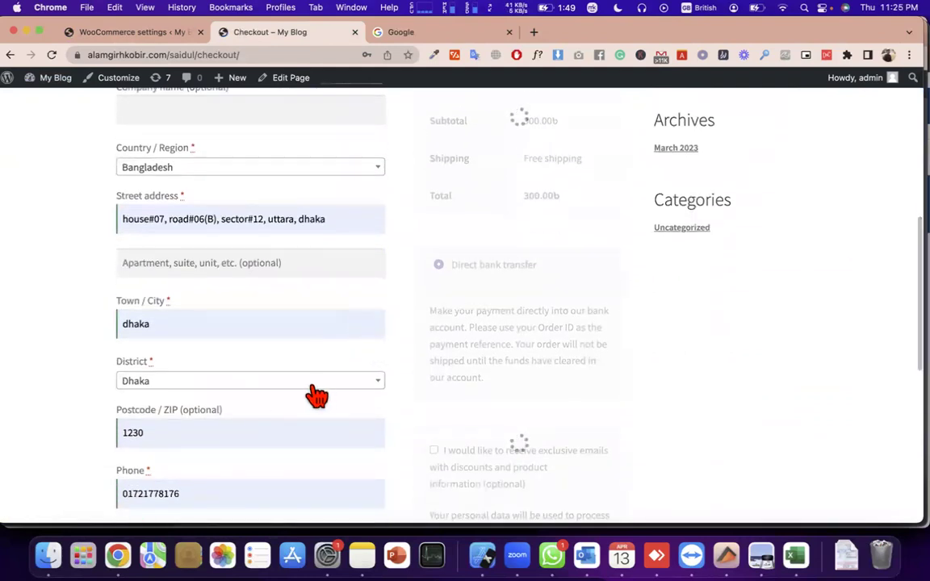
scroll(316, 395, "down", 2)
scroll(310, 365, "down", 3)
scroll(314, 373, "down", 3)
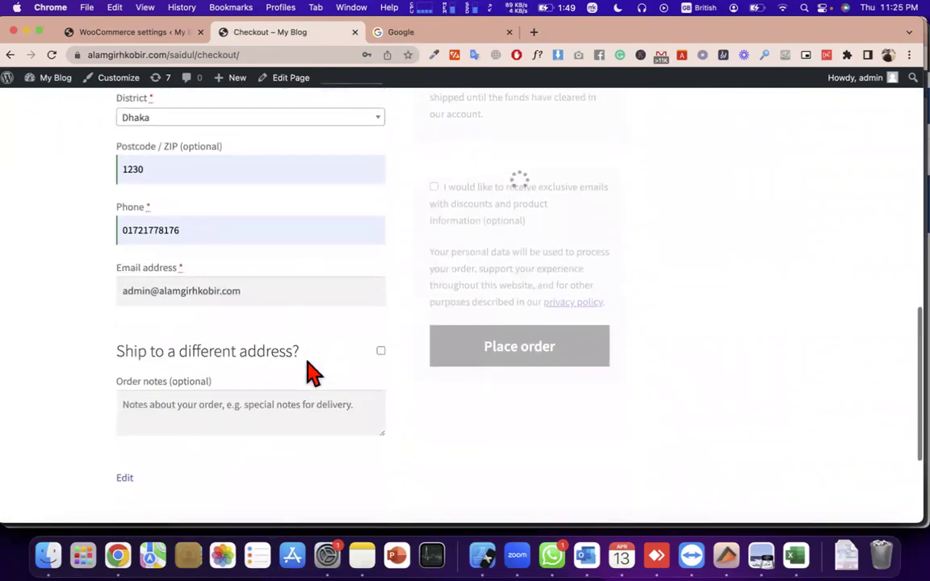
scroll(476, 356, "up", 8)
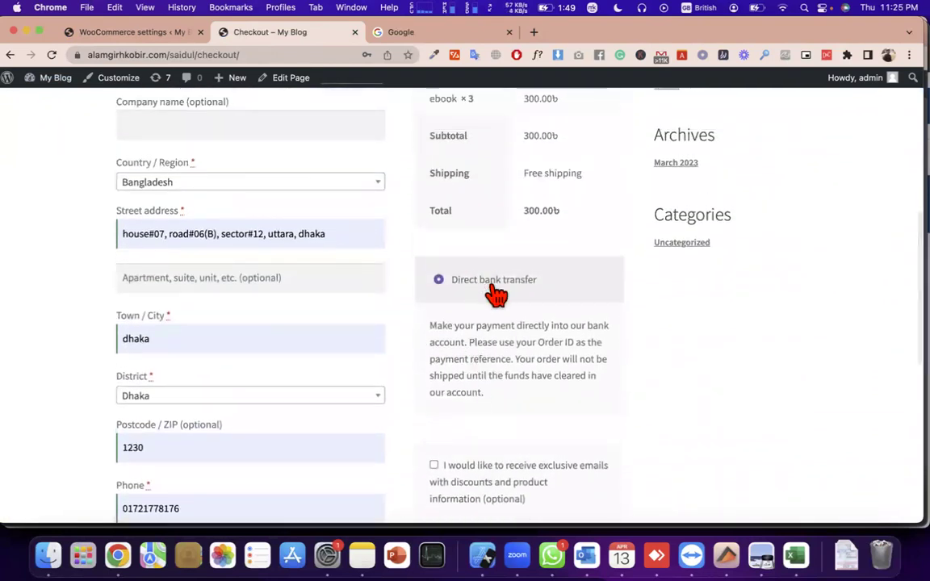
- Opt in to exclusive emails with discounts and product information, and try to place the order by Direct bank transfer
scroll(495, 293, "down", 2)
left_click(435, 363)
scroll(441, 373, "down", 2)
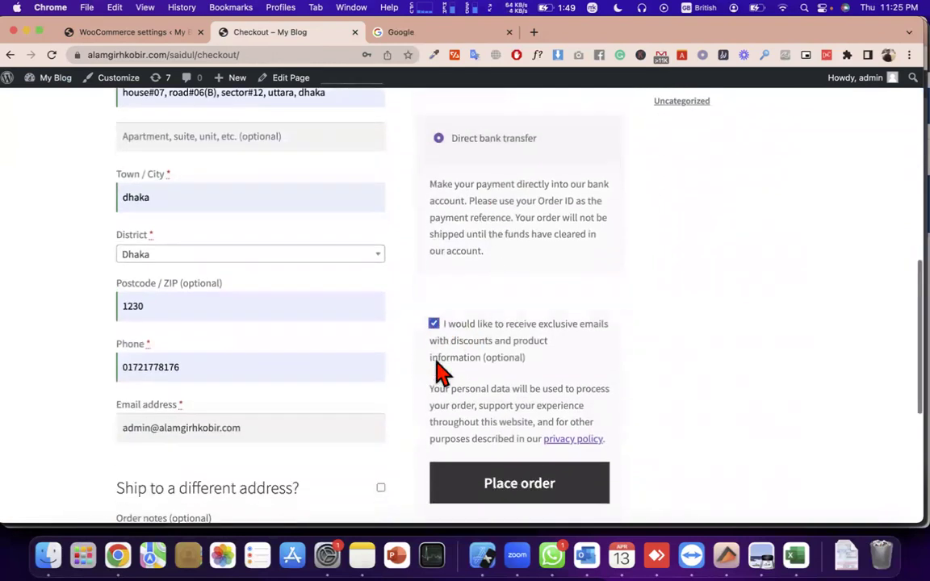
left_click(533, 485)
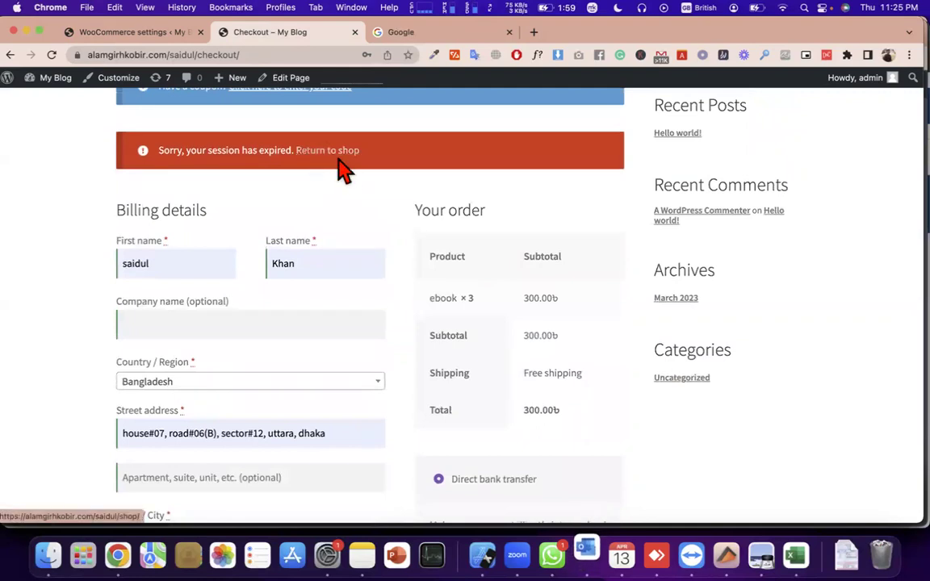
- Return to the shop, add the first ebook to the cart and view the cart
left_click(336, 155)
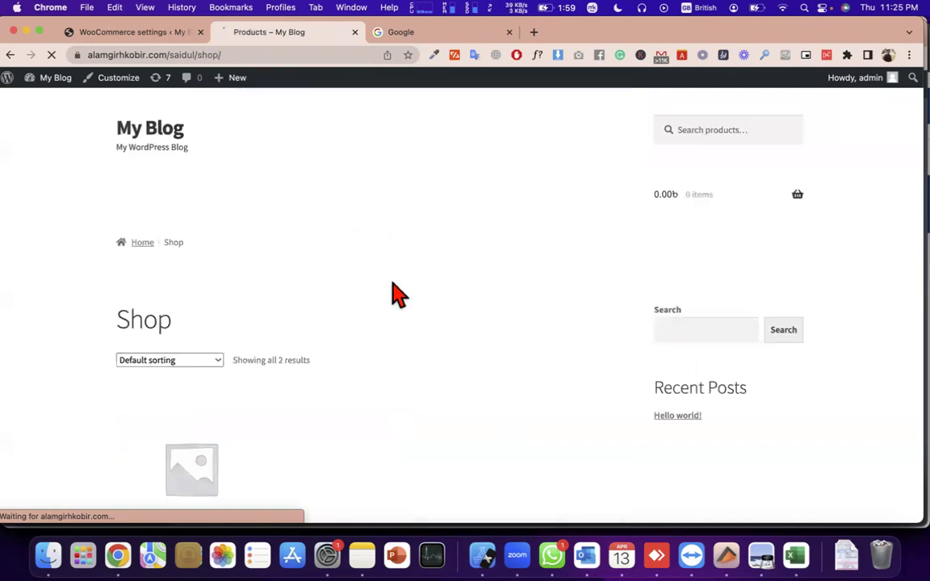
scroll(394, 293, "down", 5)
left_click(200, 404)
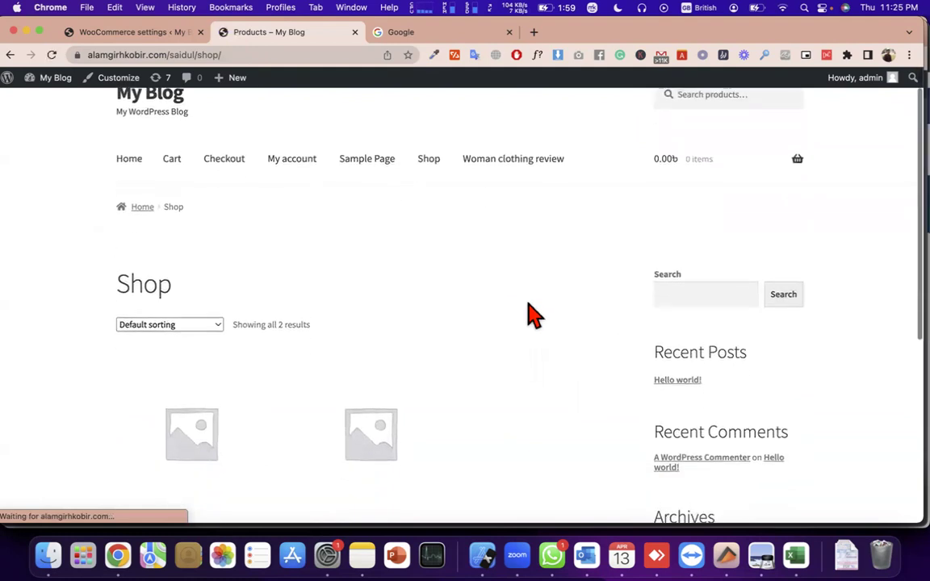
mouse_move(723, 202)
scroll(525, 380, "down", 8)
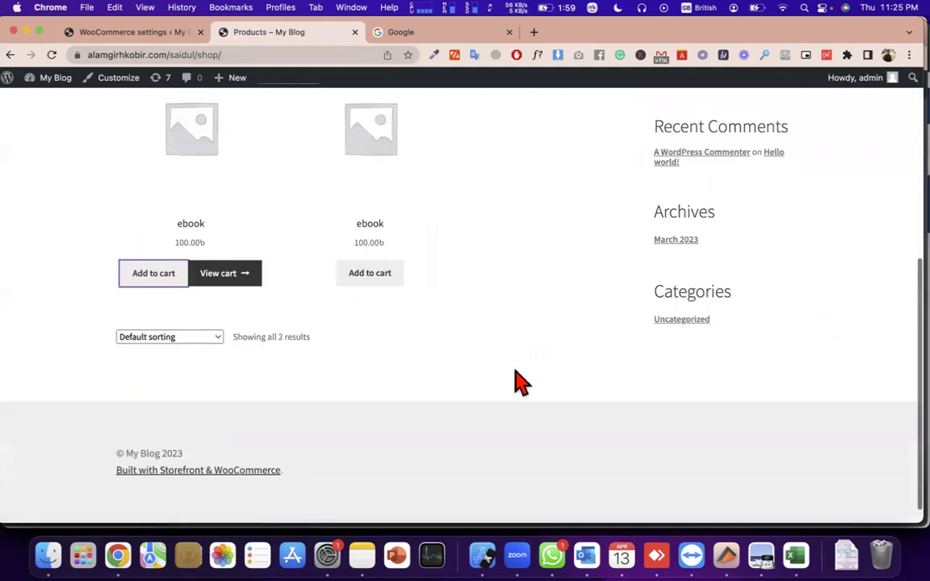
left_click(222, 278)
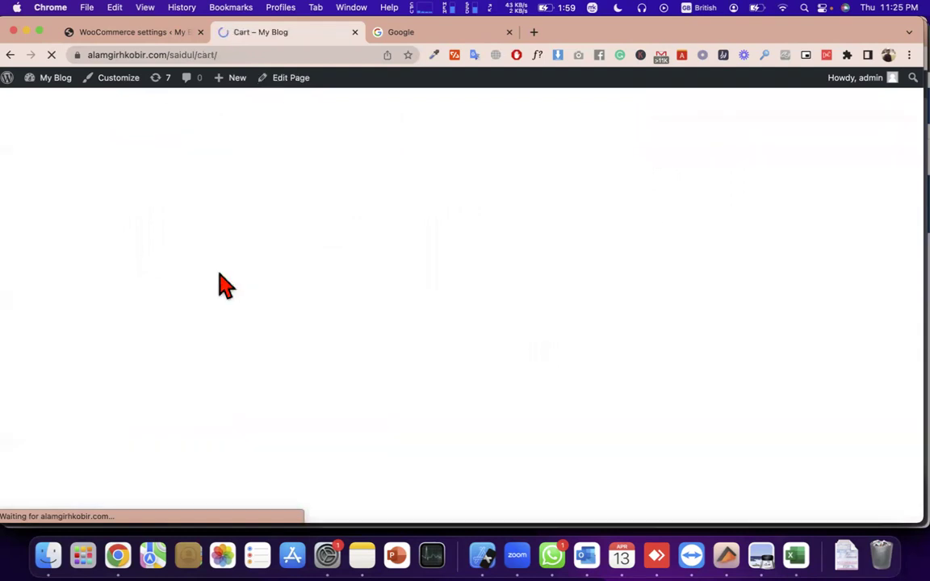
- Proceed to checkout with the prefilled billing details and place the ebook order by Direct bank transfer
scroll(642, 406, "down", 6)
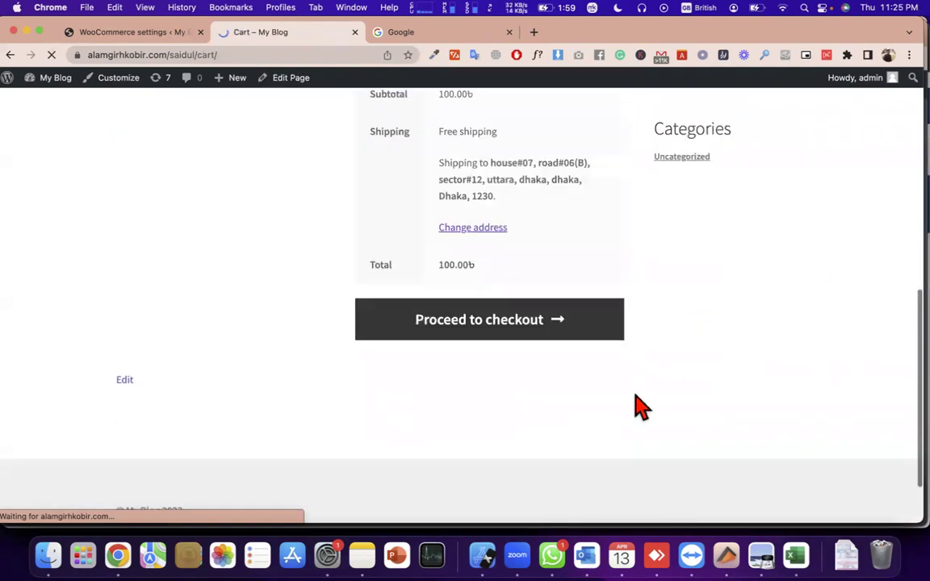
left_click(546, 328)
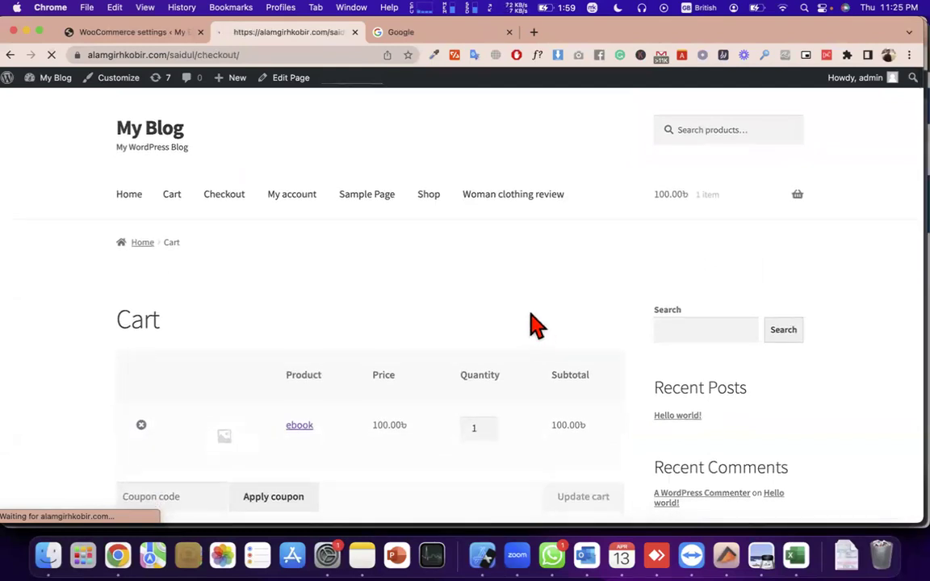
scroll(536, 327, "down", 4)
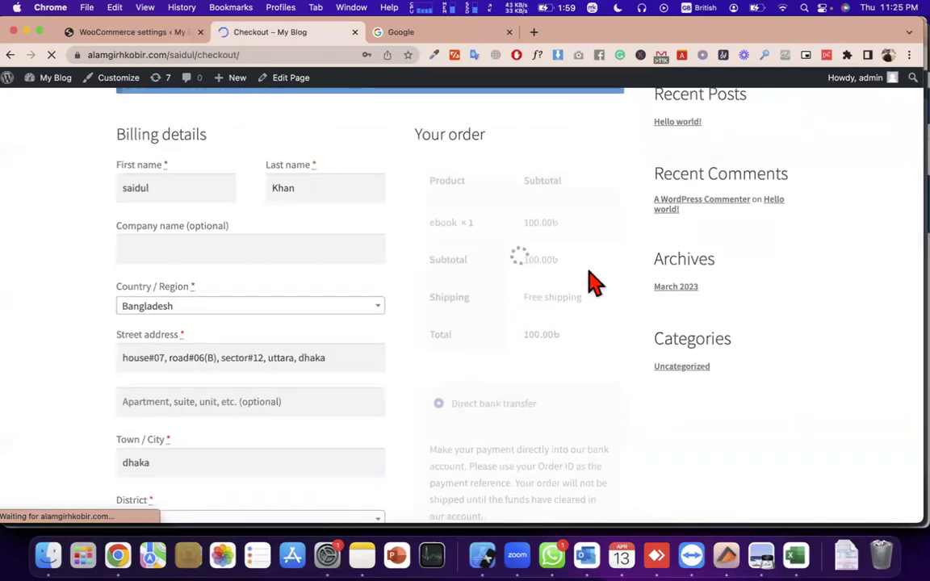
scroll(588, 349, "down", 6)
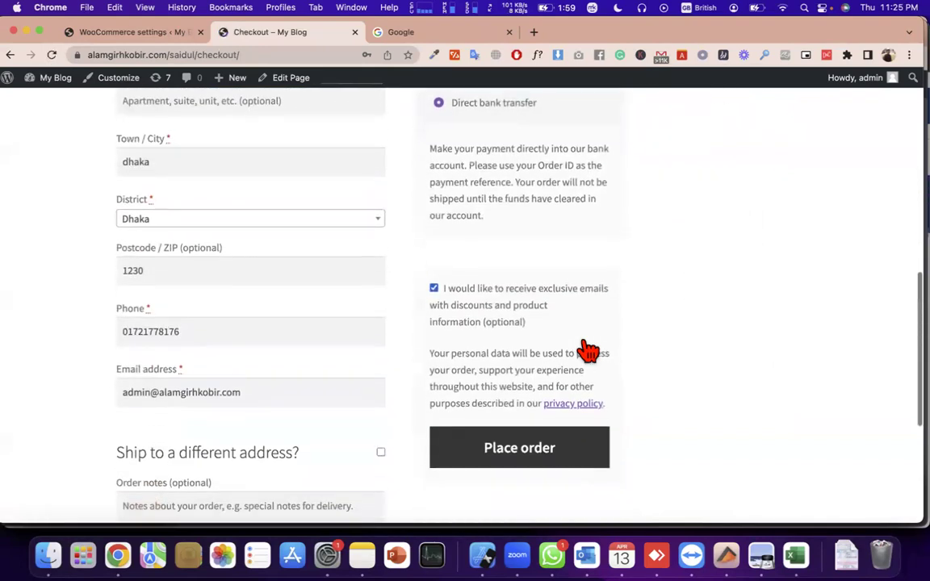
left_click(567, 453)
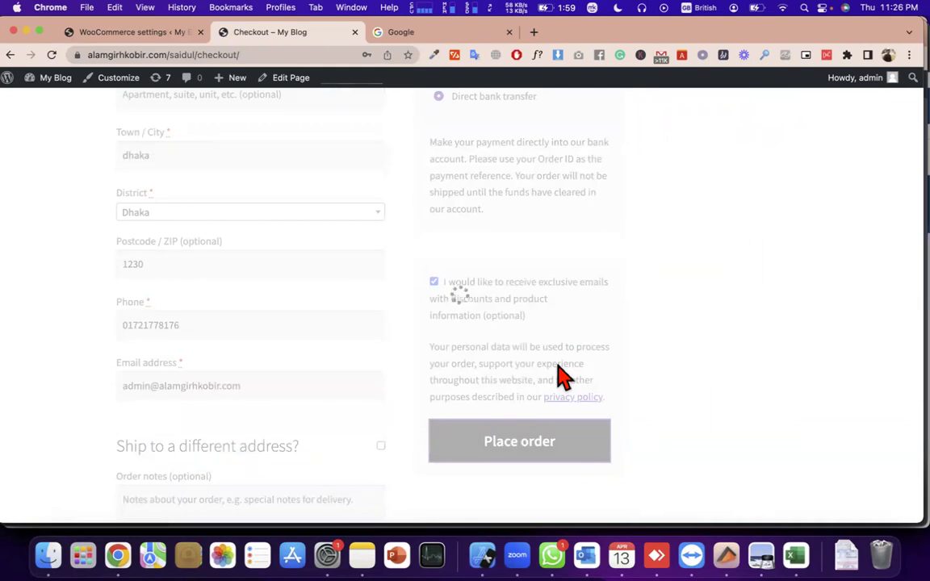
scroll(557, 368, "up", 5)
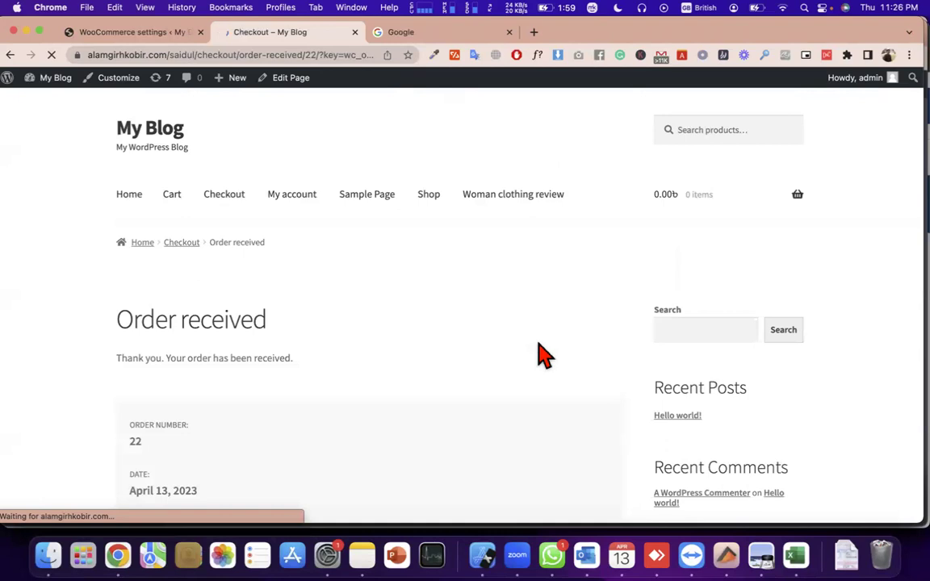
- Review the order confirmation's heading, order summary and payment method
scroll(543, 355, "down", 4)
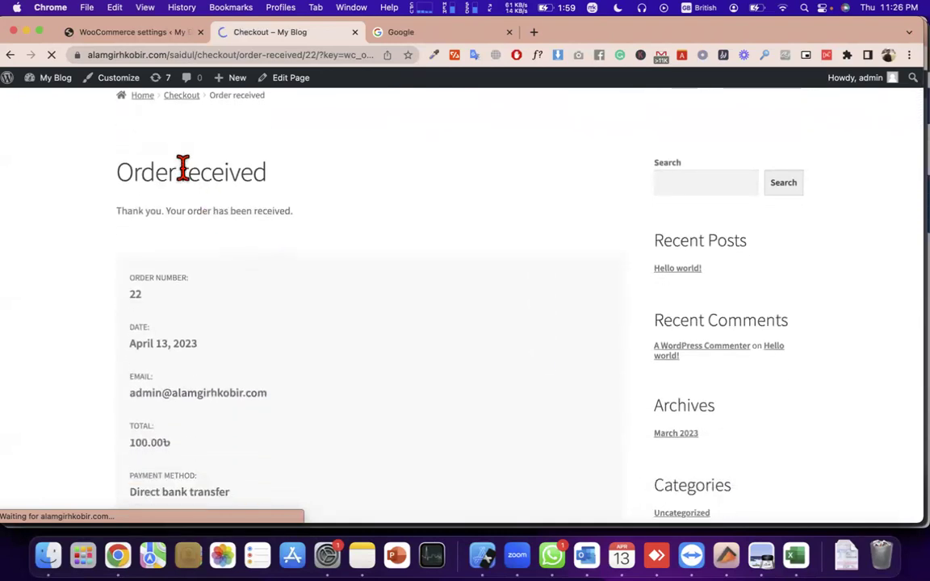
triple_click(184, 168)
scroll(316, 226, "down", 1)
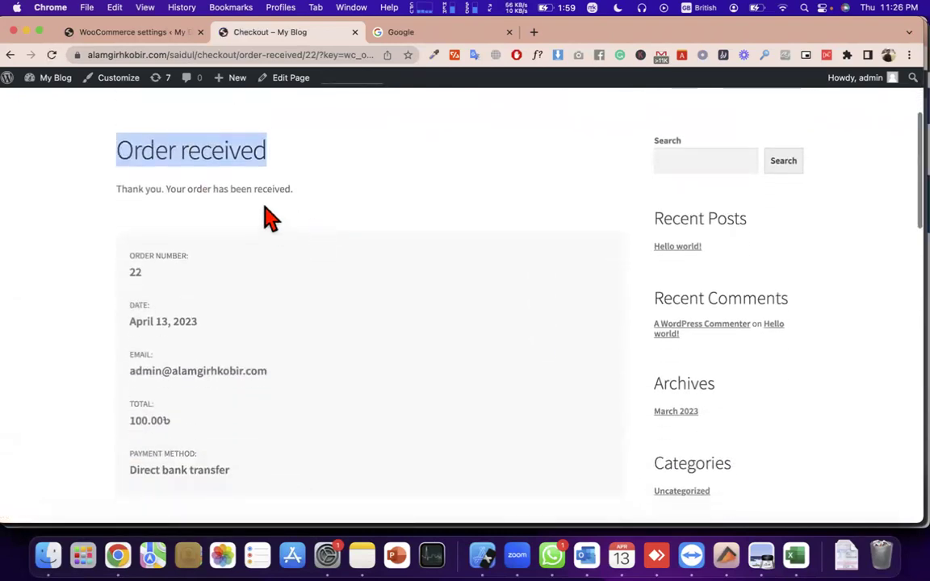
scroll(271, 218, "down", 3)
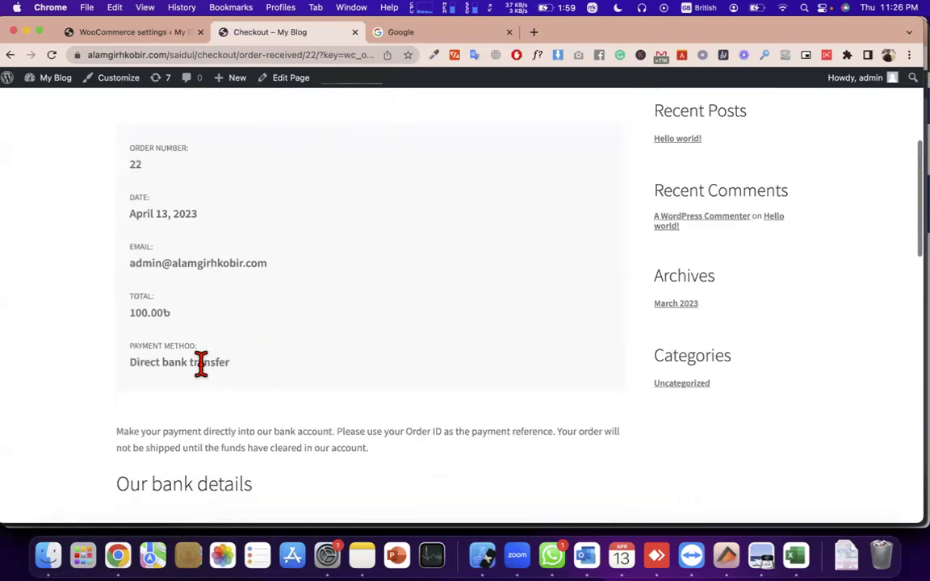
triple_click(201, 363)
scroll(201, 363, "down", 3)
scroll(243, 396, "down", 2)
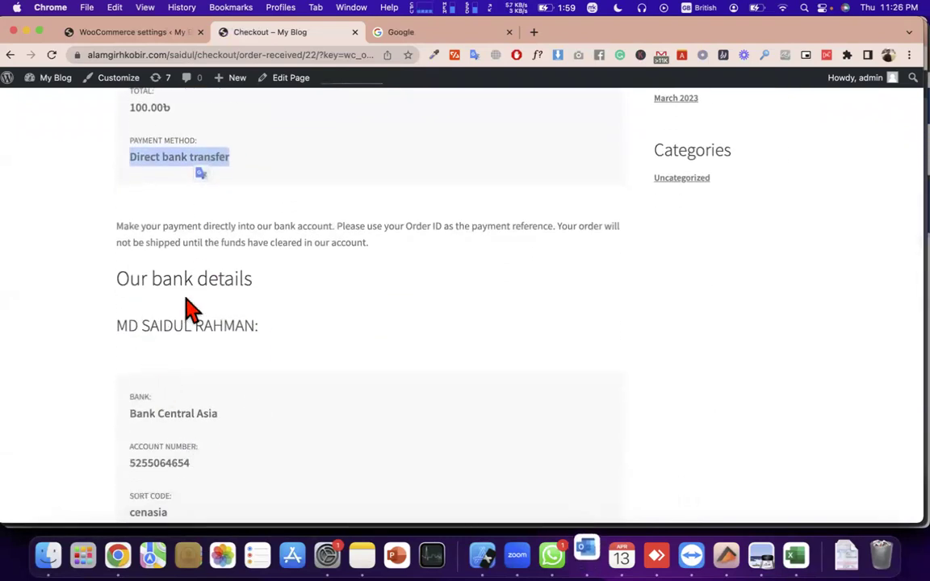
- Read the bank transfer payment instructions and locate the bank details section of the order confirmation
triple_click(208, 300)
double_click(208, 278)
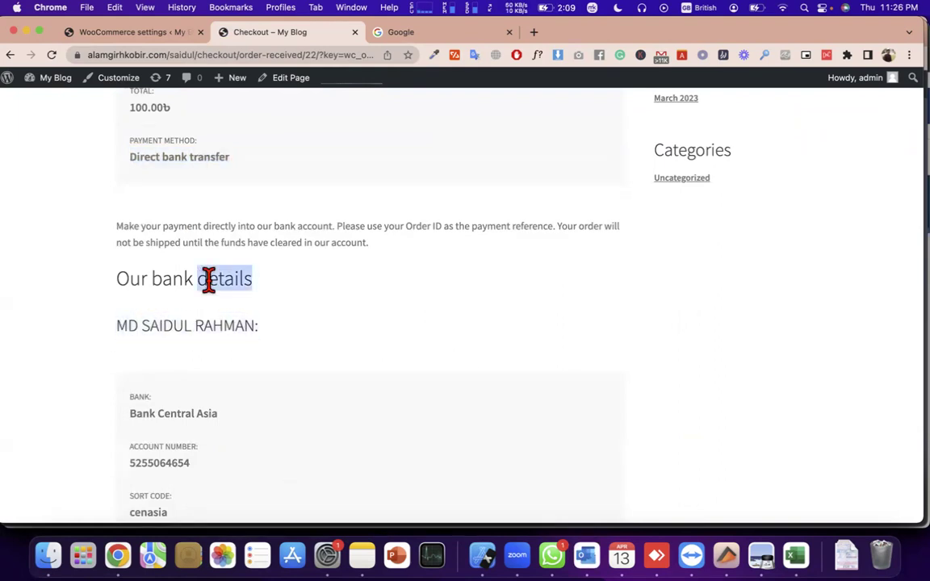
triple_click(208, 279)
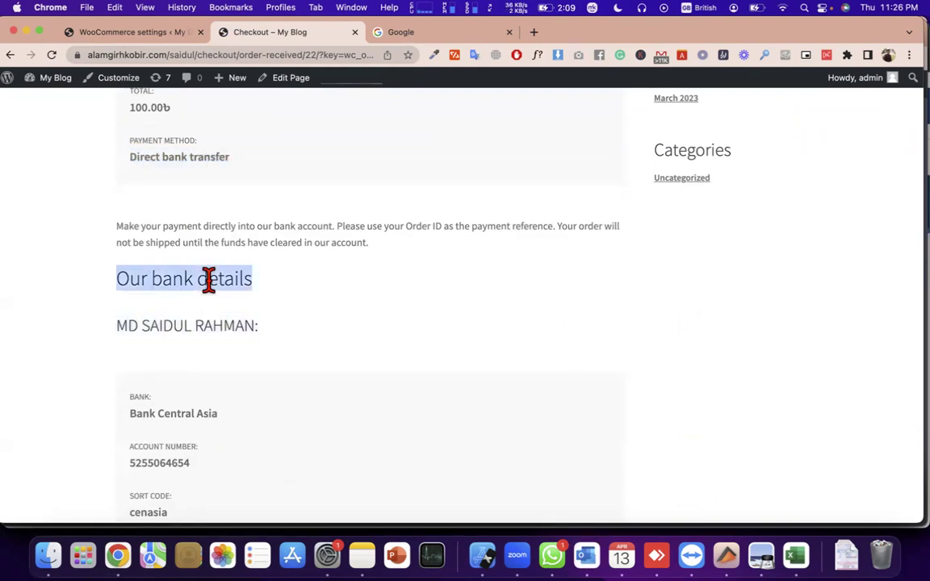
triple_click(218, 226)
double_click(309, 226)
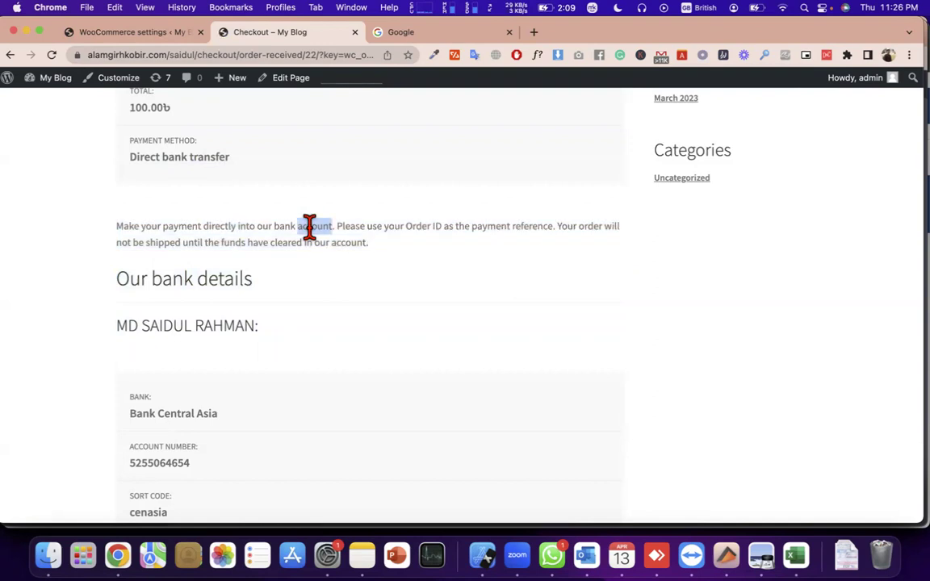
scroll(311, 238, "down", 2)
scroll(460, 353, "down", 5)
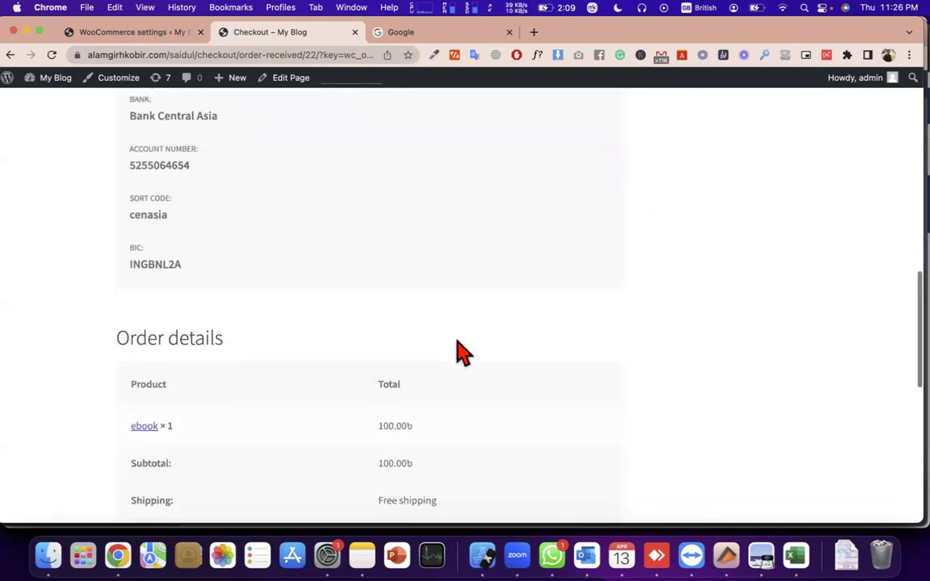
scroll(456, 352, "up", 5)
triple_click(284, 201)
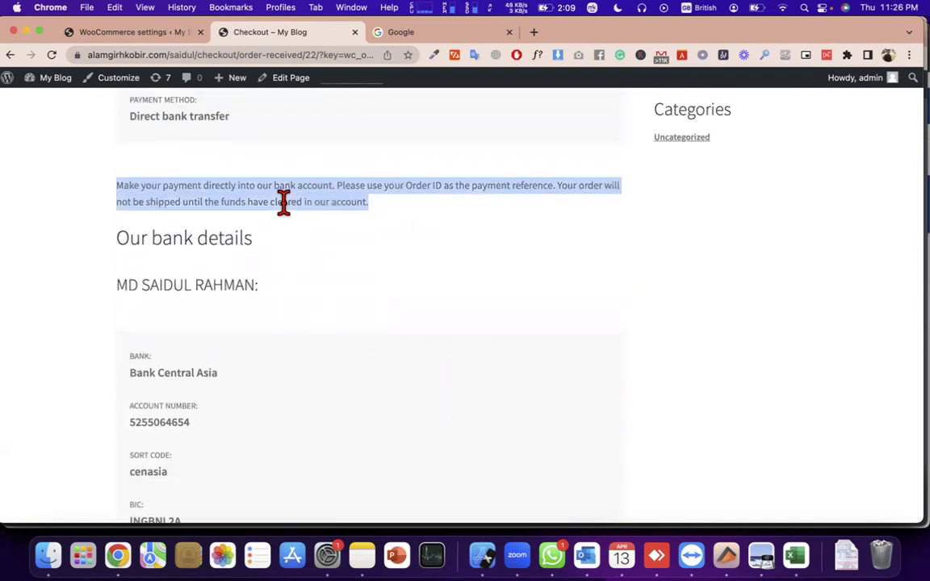
- Check the account name, bank, account number, sort code and BIC shown under the confirmation's bank details
scroll(284, 206, "down", 1)
triple_click(225, 197)
triple_click(228, 245)
scroll(229, 246, "down", 3)
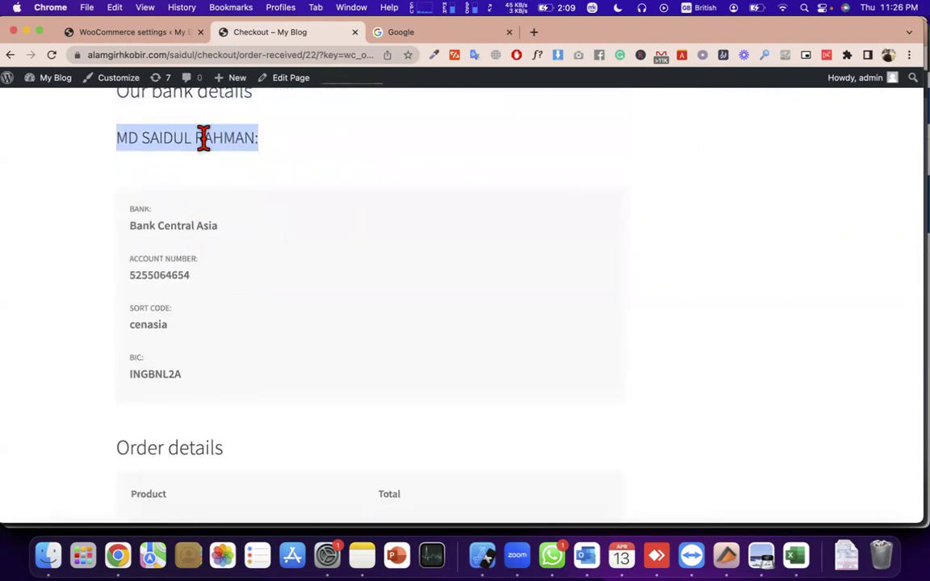
triple_click(202, 139)
left_click(199, 220)
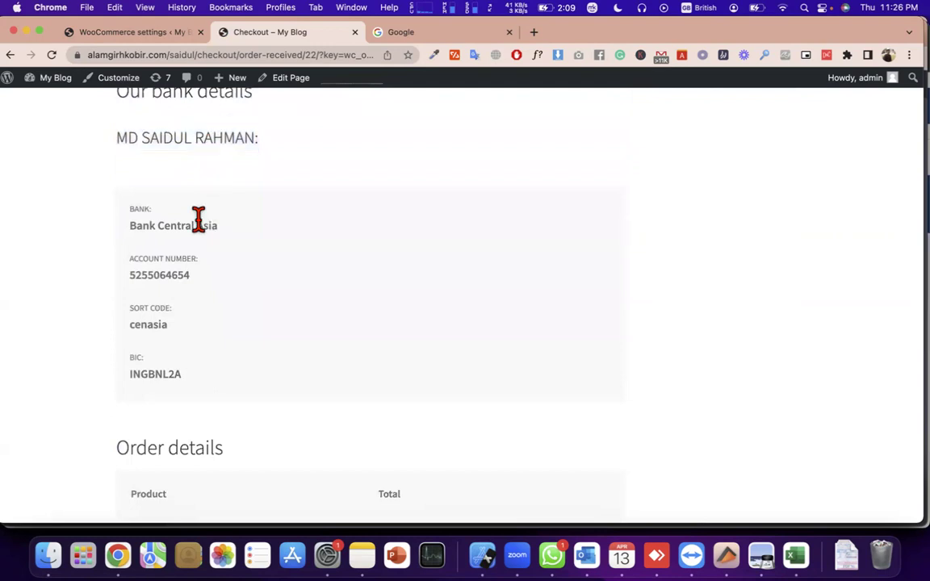
triple_click(198, 221)
triple_click(178, 272)
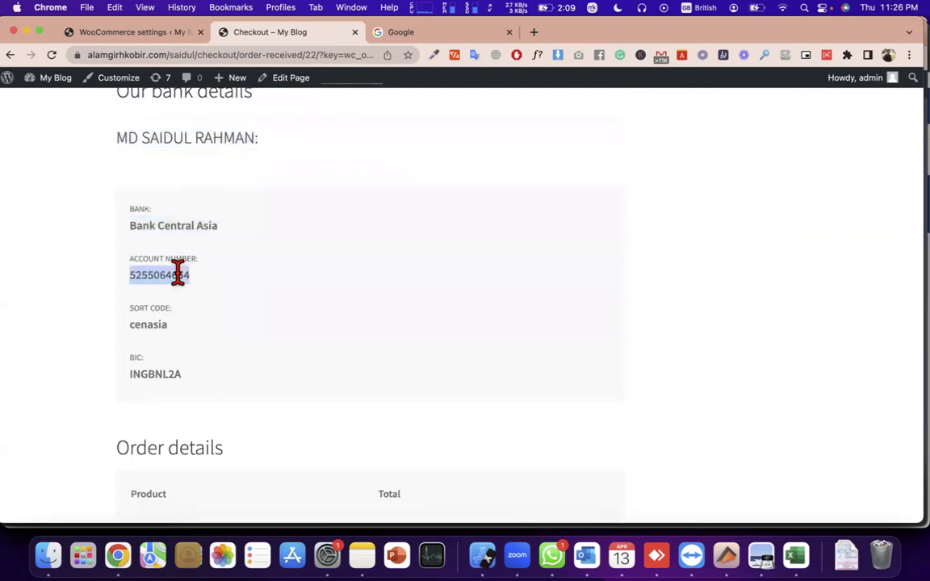
triple_click(157, 326)
scroll(158, 332, "down", 1)
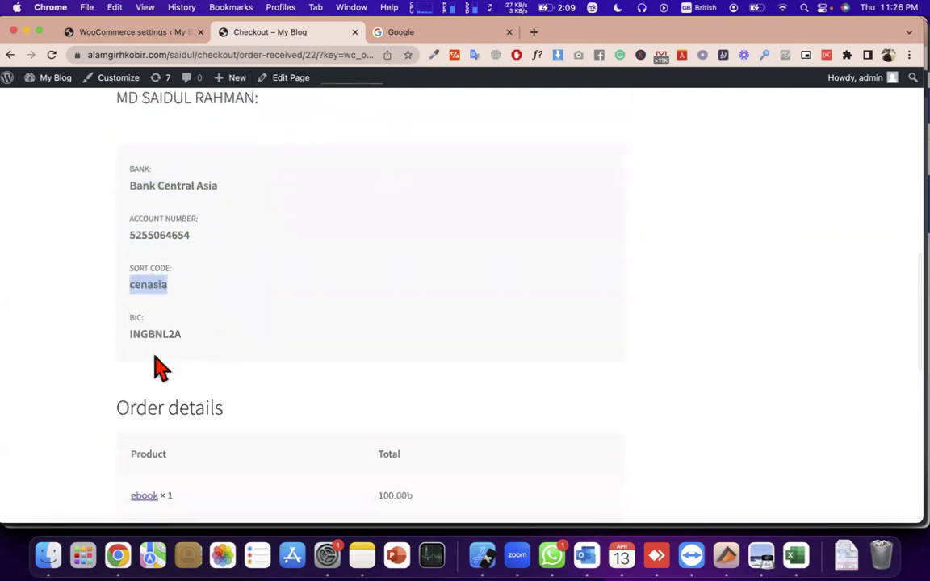
triple_click(152, 328)
- Review the order details together with the billing and shipping addresses on the confirmation page
scroll(156, 345, "down", 3)
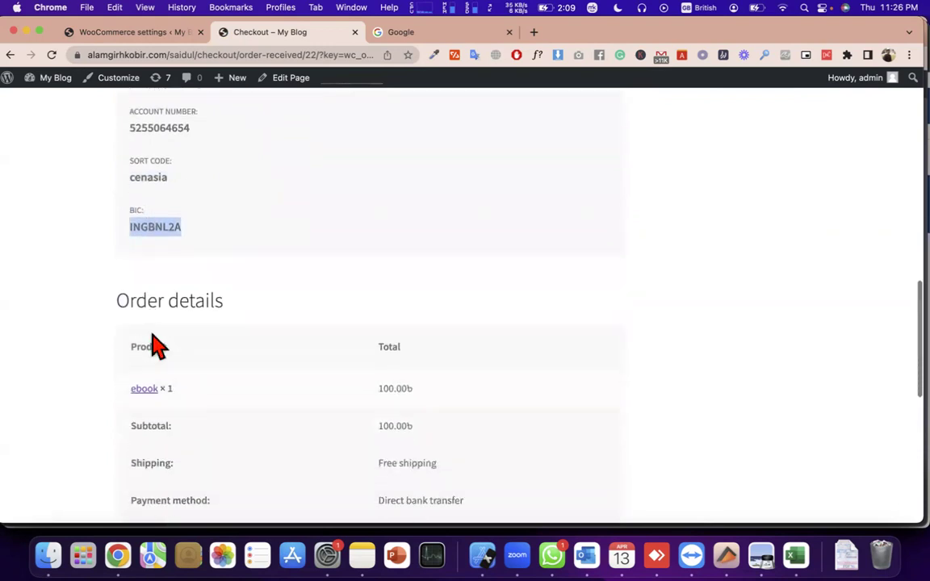
scroll(222, 452, "down", 2)
scroll(216, 321, "down", 12)
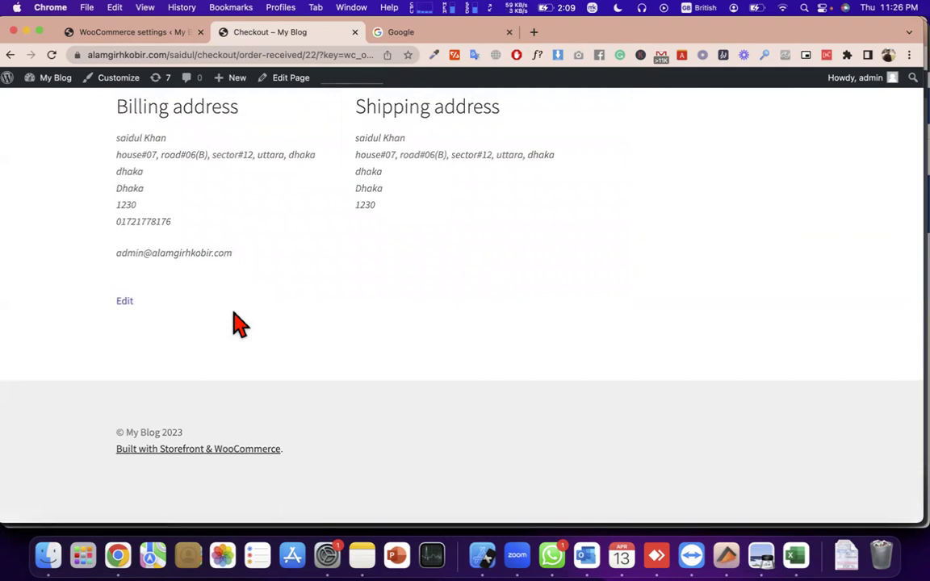
scroll(234, 317, "up", 15)
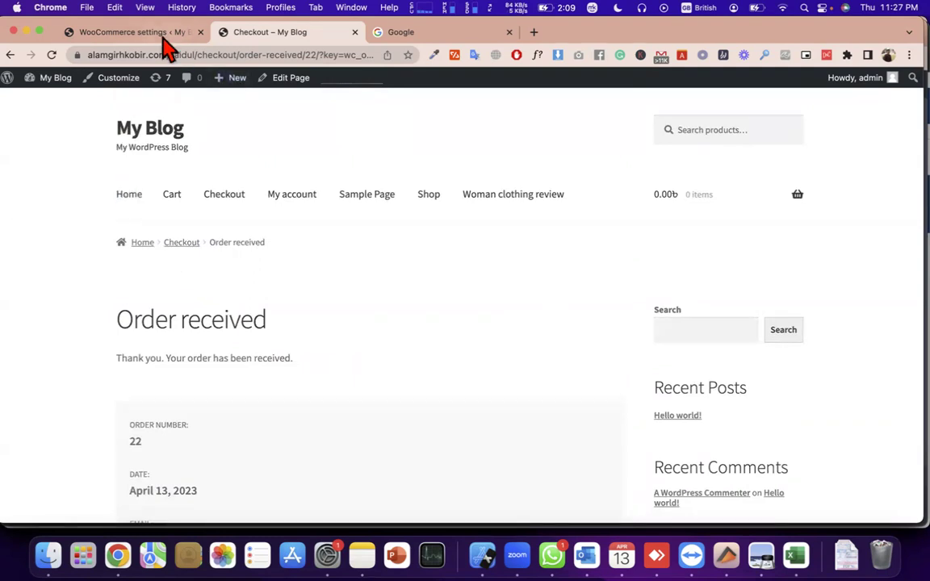
- Revisit the WooCommerce Payments settings, and return to the bank details on the order confirmation page
left_click(133, 33)
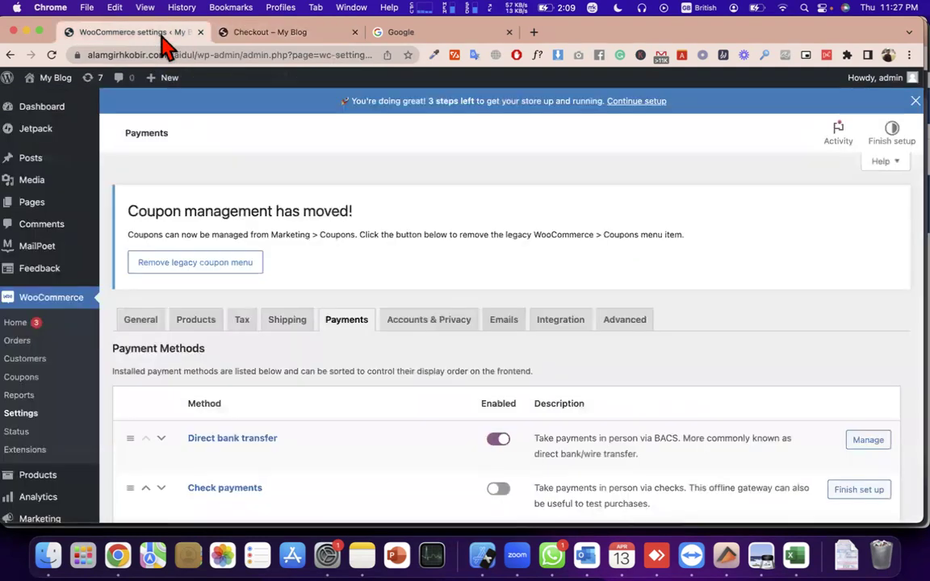
triple_click(328, 235)
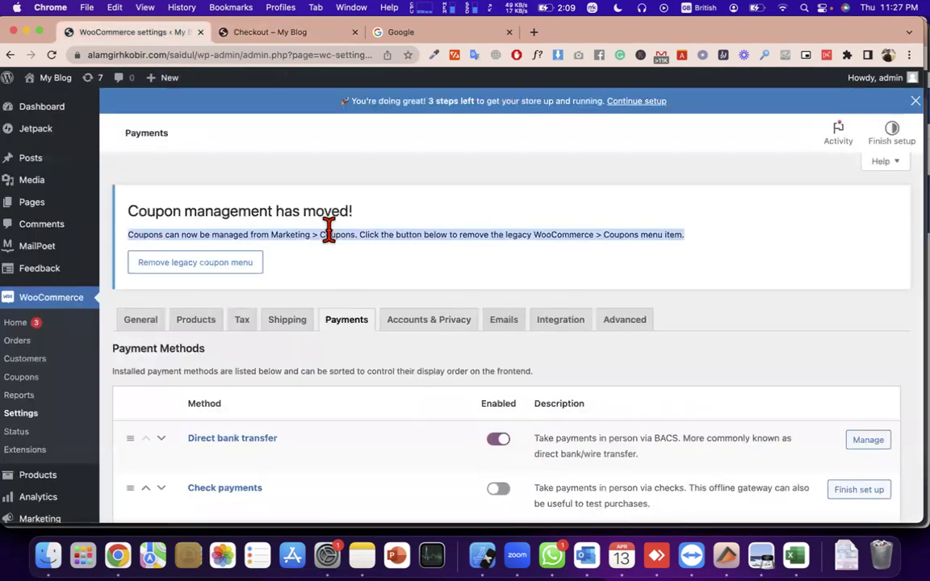
left_click(284, 35)
scroll(301, 336, "down", 10)
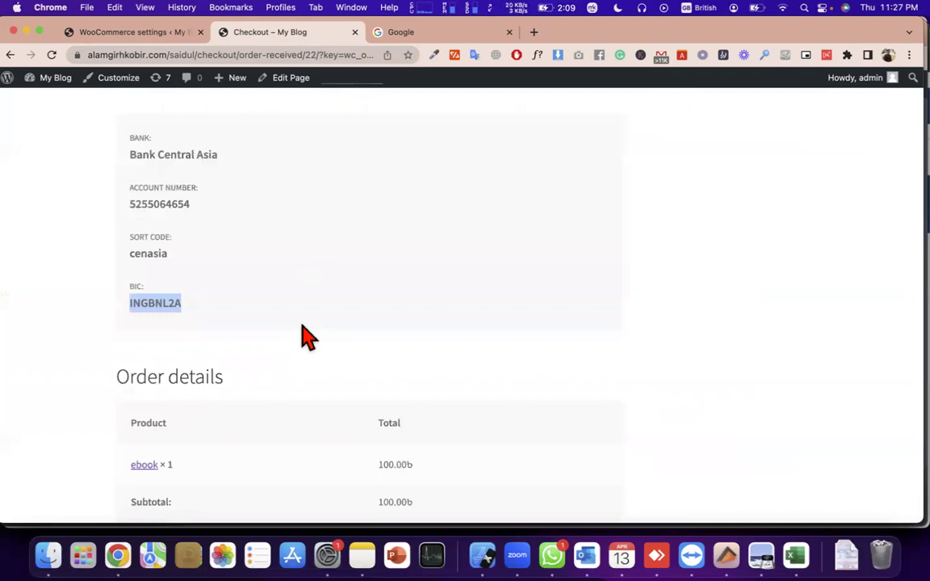
- Reread the bank transfer instructions on the order confirmation about payment, Order ID reference and shipping after funds clear
scroll(196, 258, "up", 5)
left_click_drag(122, 184, 335, 176)
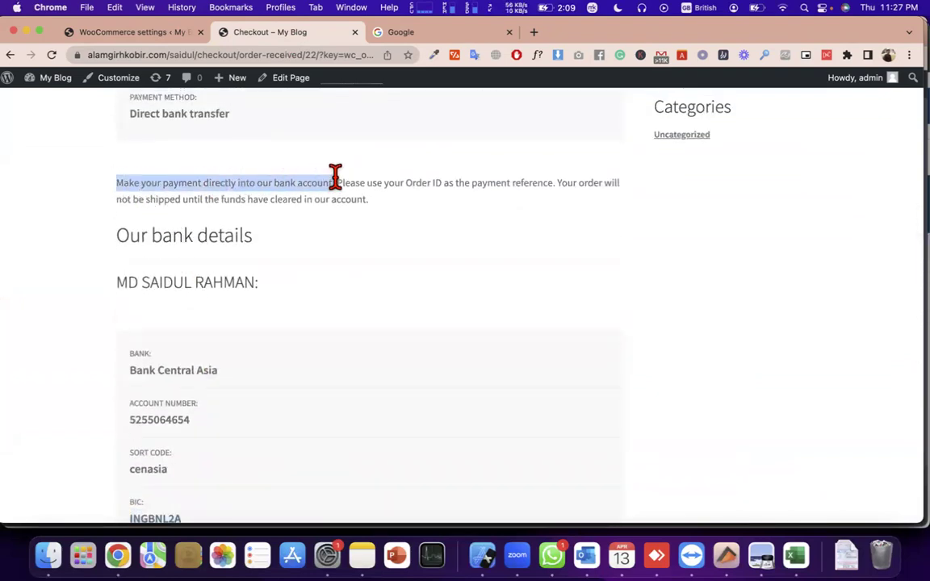
left_click(331, 183)
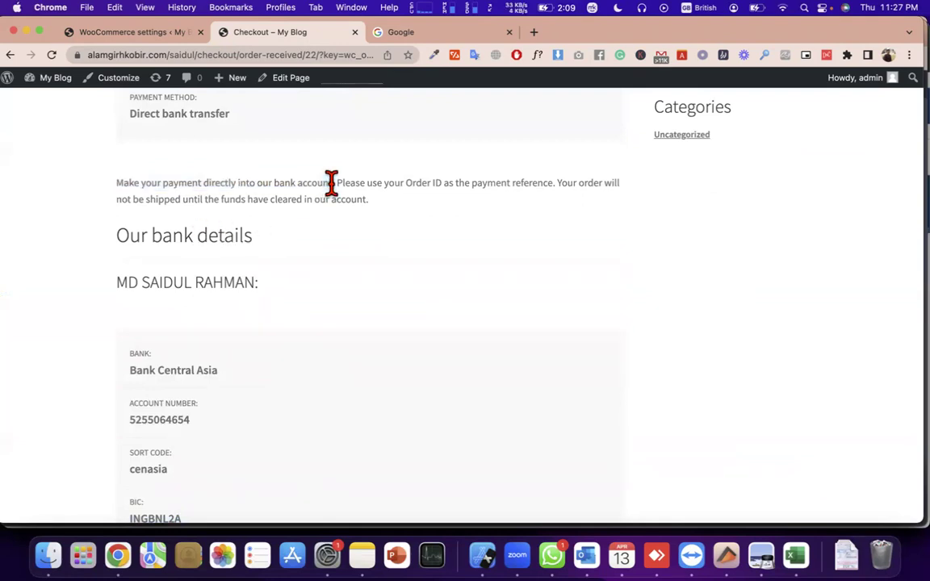
left_click_drag(331, 183, 115, 182)
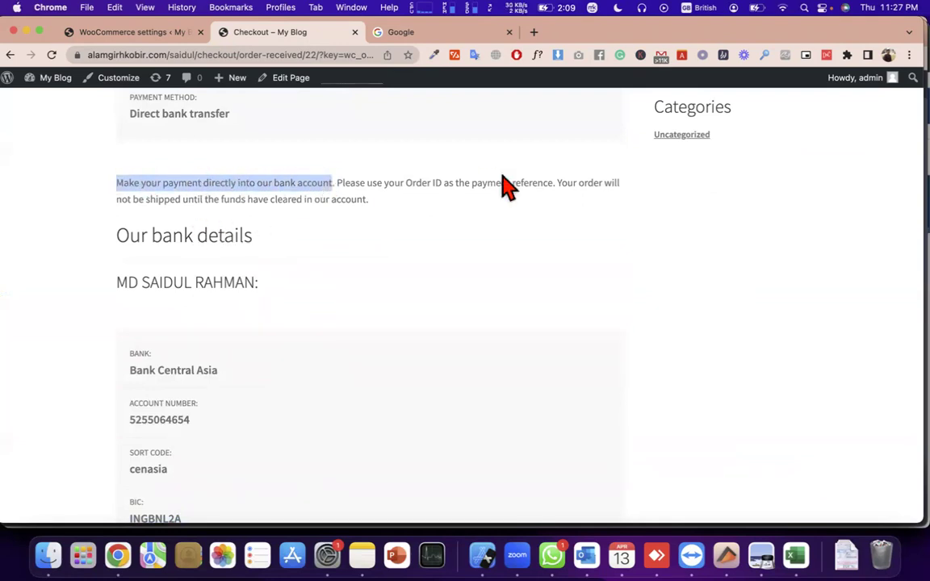
left_click(339, 184)
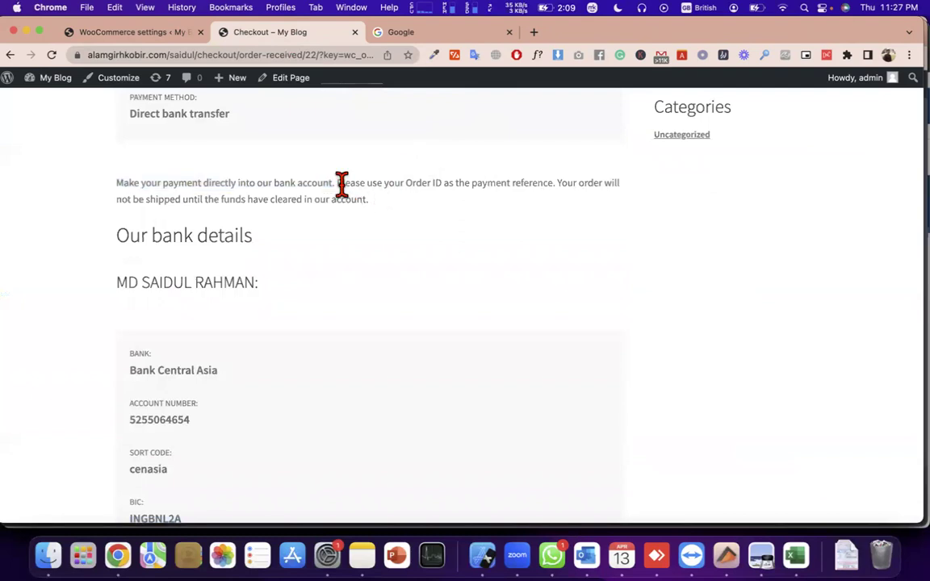
left_click_drag(334, 183, 440, 181)
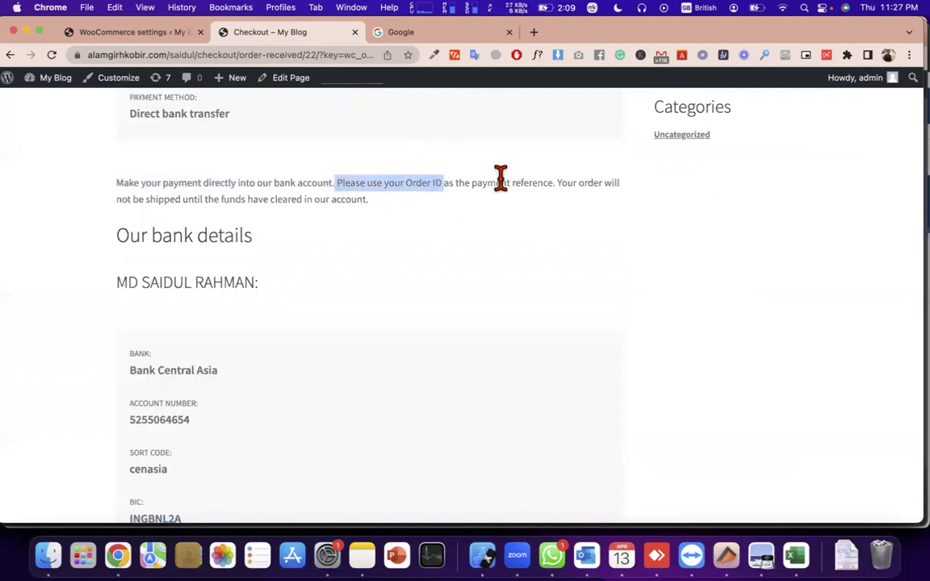
left_click_drag(507, 182, 541, 182)
left_click_drag(394, 183, 342, 183)
left_click_drag(556, 182, 610, 212)
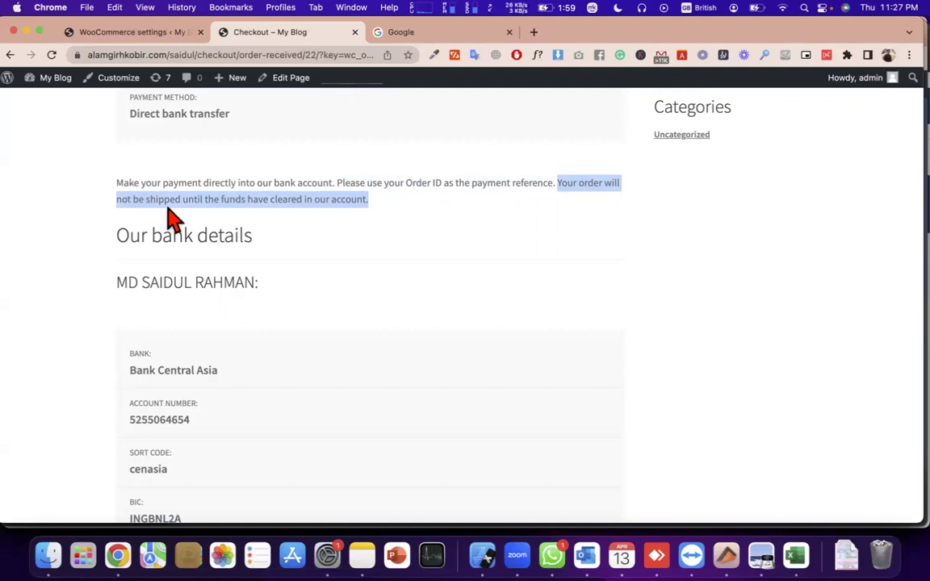
left_click_drag(231, 201, 361, 202)
left_click(295, 259)
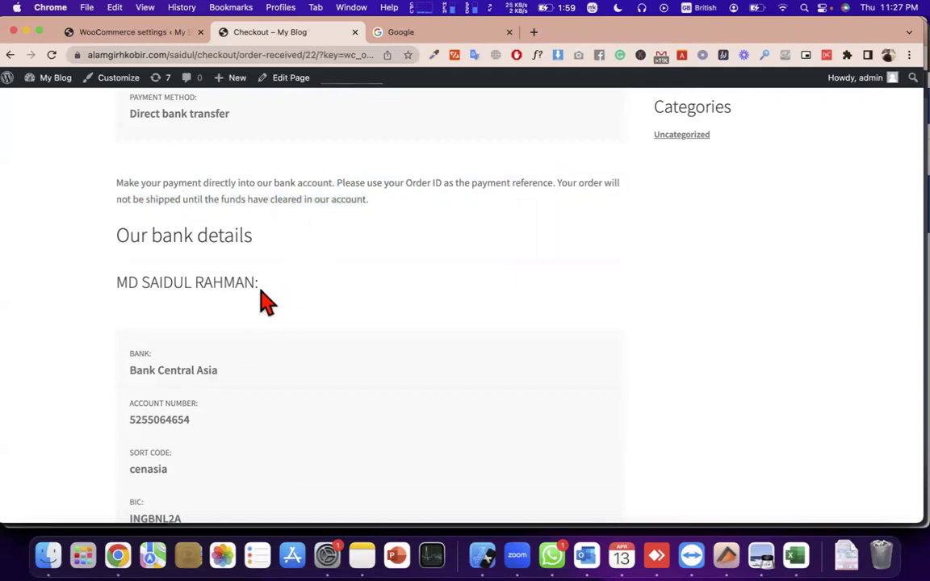
- Check the account name, account number and BIC in the confirmation's bank details
left_click_drag(260, 291, 62, 289)
left_click(17, 392)
left_click_drag(222, 434, 88, 432)
scroll(119, 440, "down", 2)
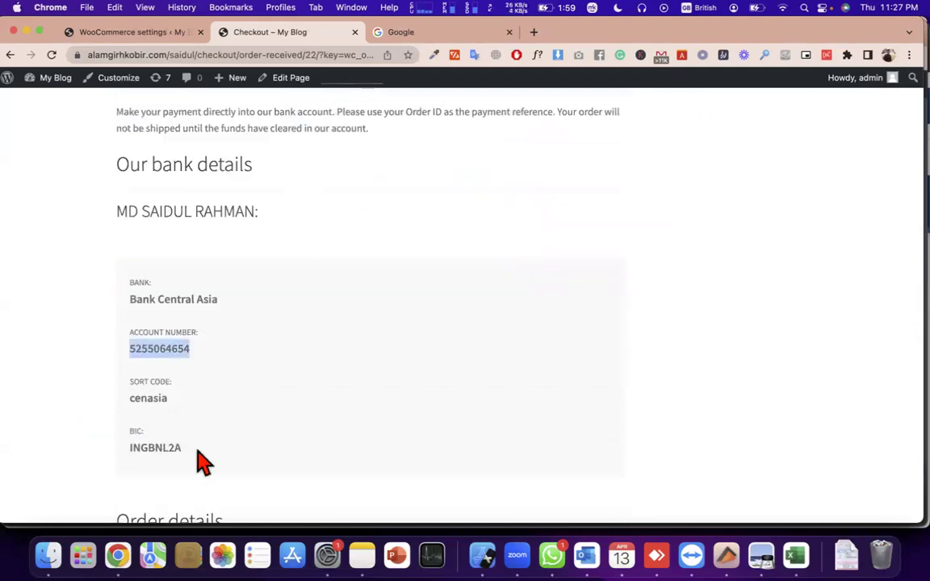
double_click(167, 449)
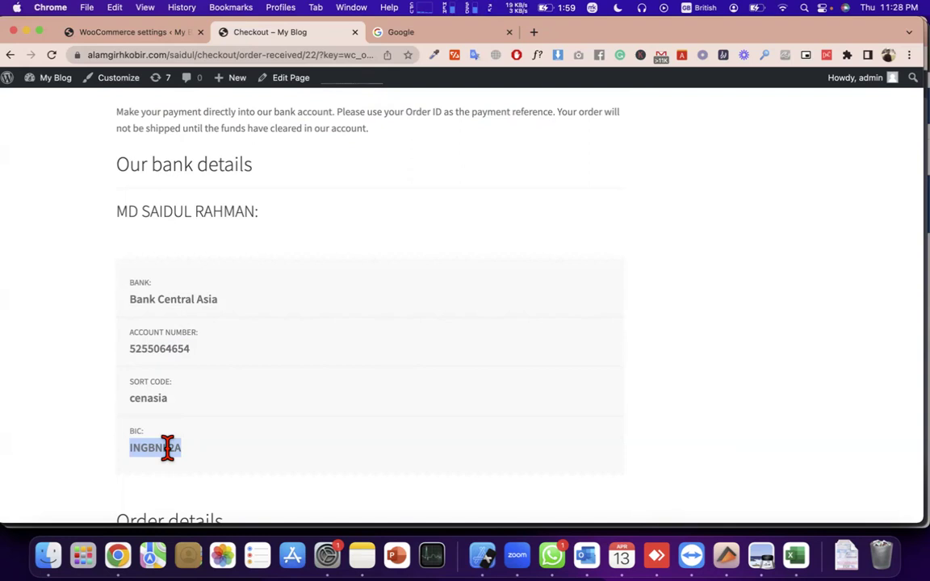
scroll(167, 449, "down", 2)
left_click(174, 299)
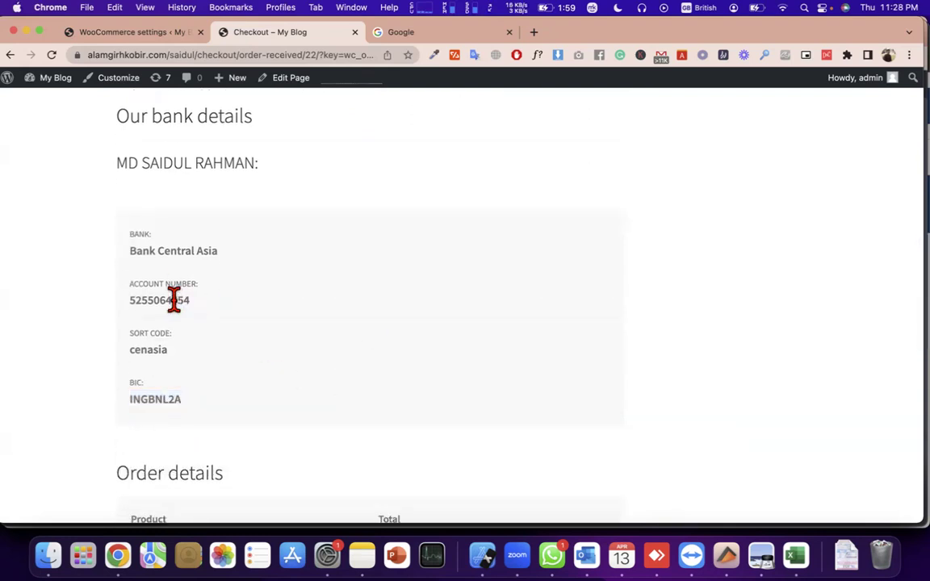
double_click(173, 300)
- Return to the WooCommerce payment methods list and enable Check payments
left_click(120, 36)
scroll(323, 222, "down", 2)
double_click(352, 171)
scroll(353, 172, "down", 5)
scroll(364, 201, "up", 4)
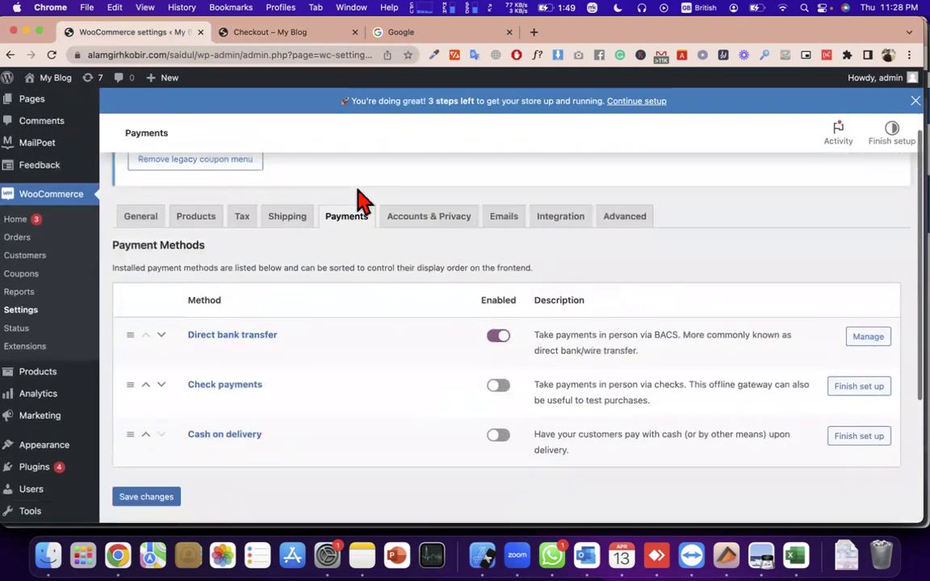
scroll(363, 201, "down", 3)
left_click(498, 252)
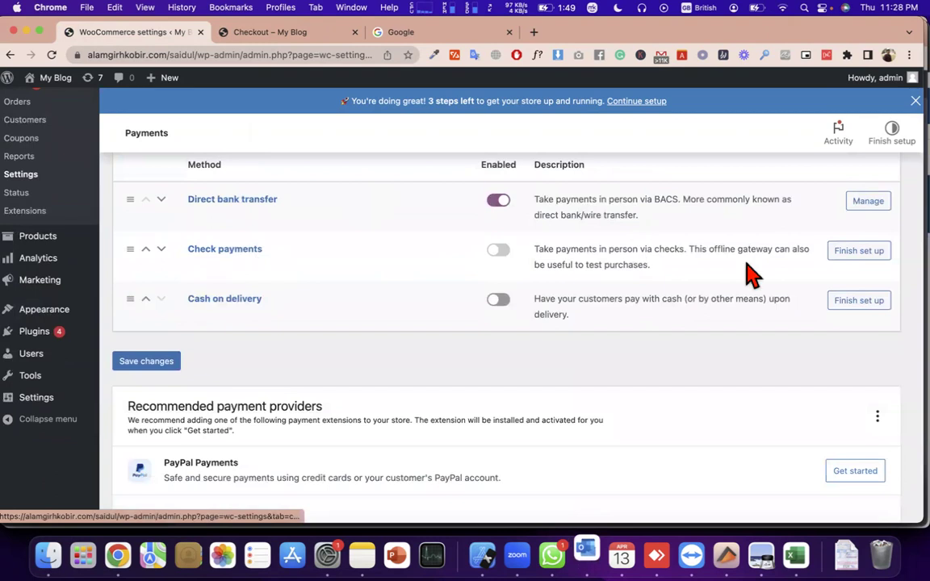
- Read the name and description of the Check payments method in the payment methods list
triple_click(577, 266)
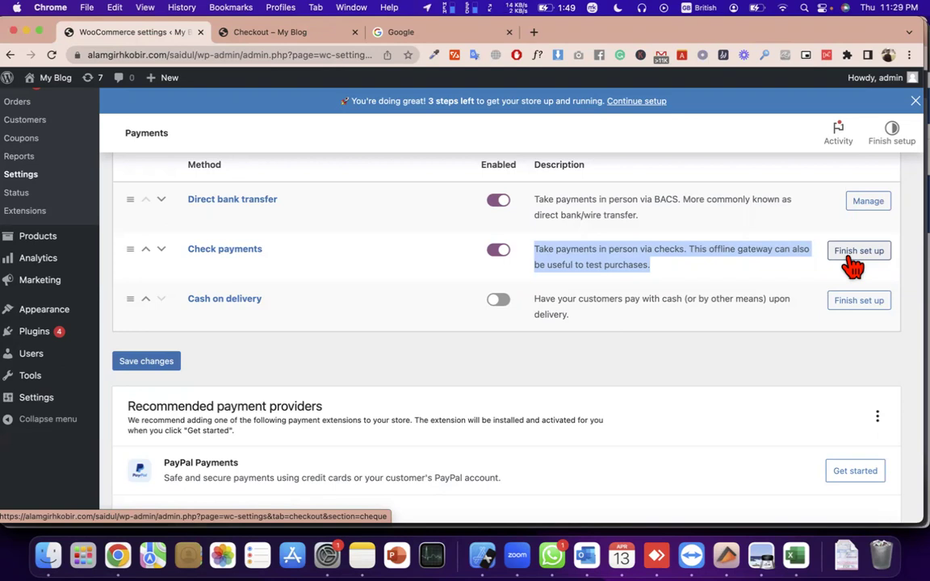
left_click(619, 252)
triple_click(618, 251)
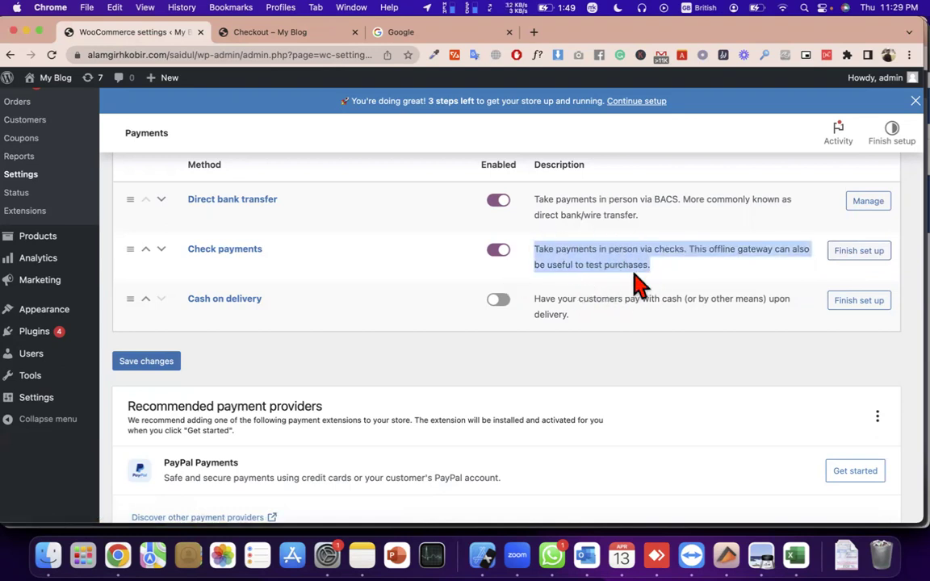
triple_click(276, 257)
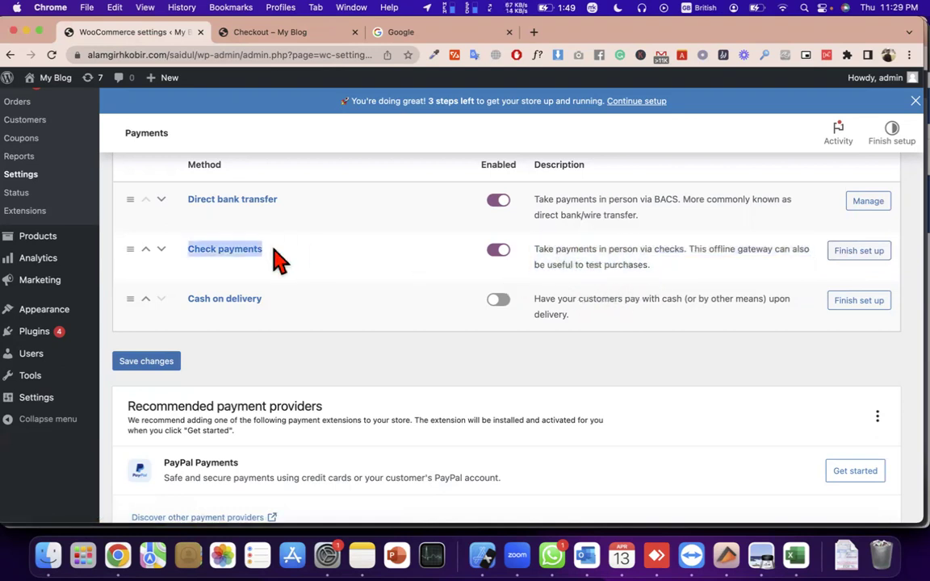
left_click(644, 249)
triple_click(660, 251)
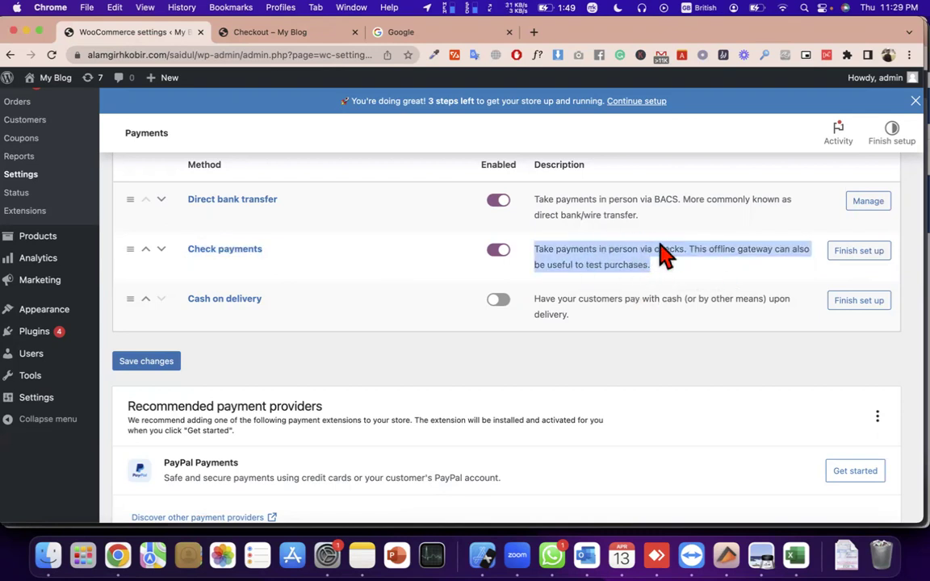
triple_click(654, 249)
- Open the Check payments setup and copy its description text into the instructions
left_click(861, 254)
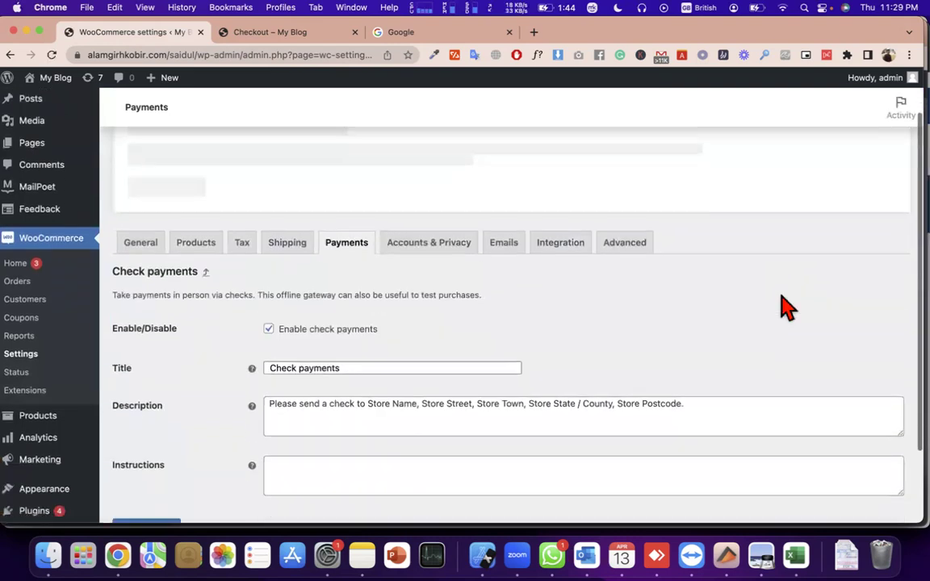
scroll(787, 307, "down", 3)
triple_click(311, 315)
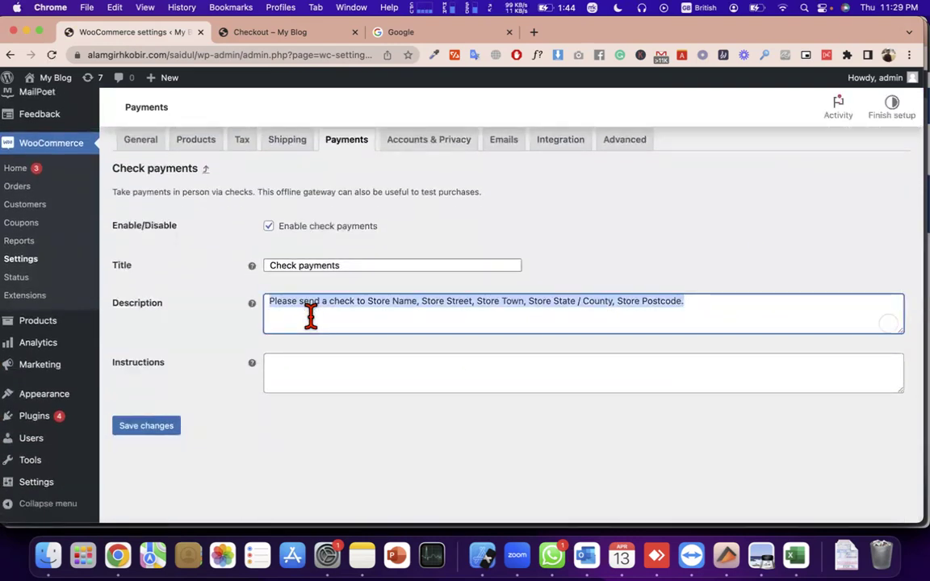
double_click(312, 304)
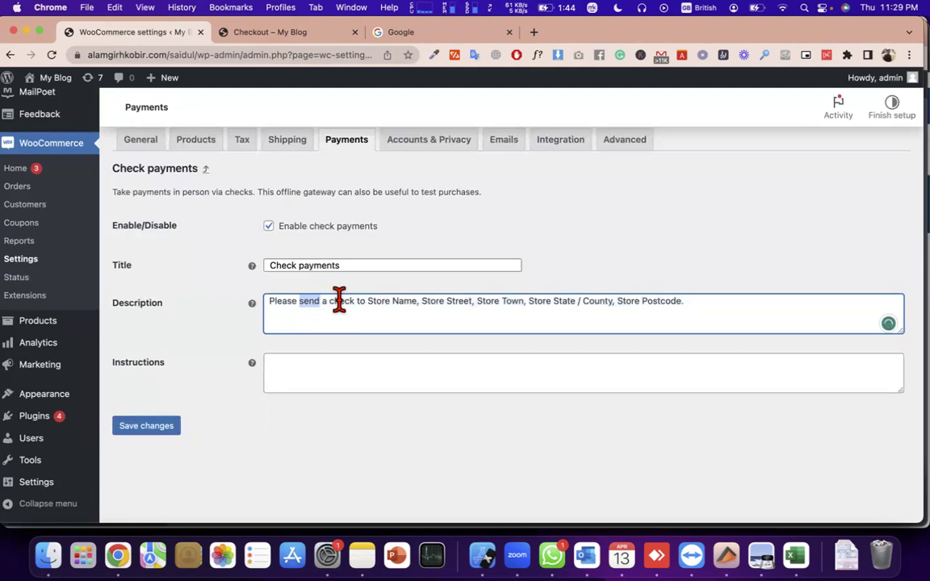
triple_click(313, 329)
key("cmd+c")
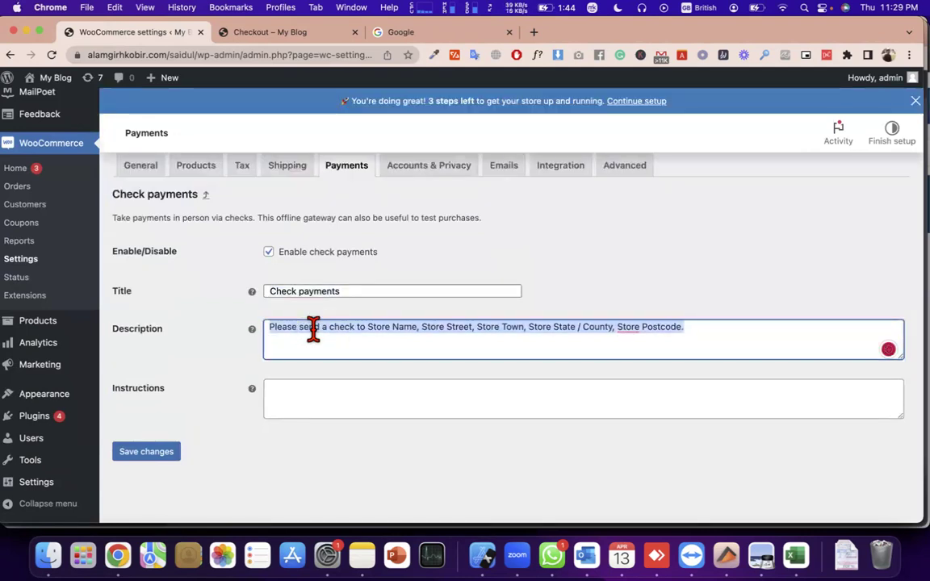
left_click(312, 407)
key("cmd+v")
- Review the store name and address placeholders in the check instructions, and save the Check payments settings
double_click(288, 387)
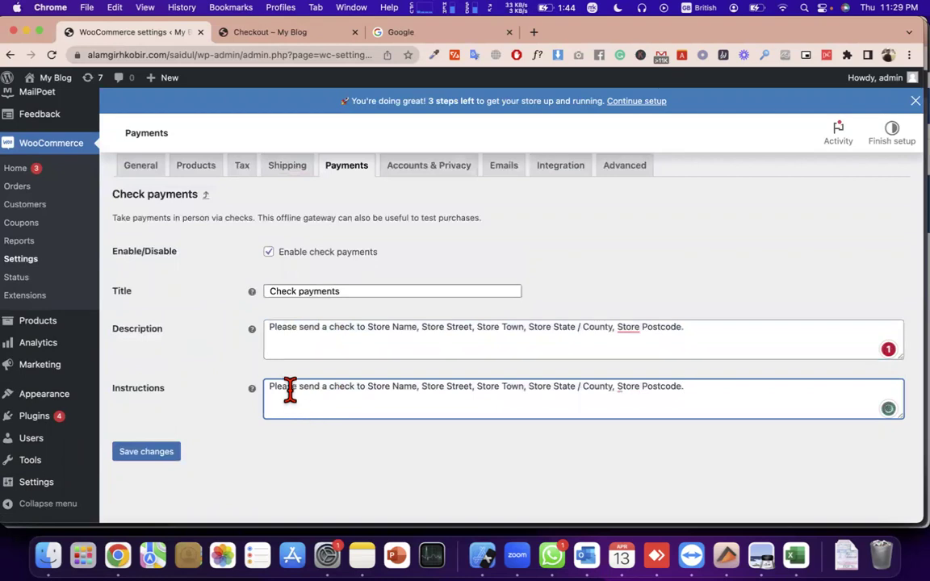
left_click(355, 386)
left_click_drag(368, 386, 614, 388)
left_click(424, 386)
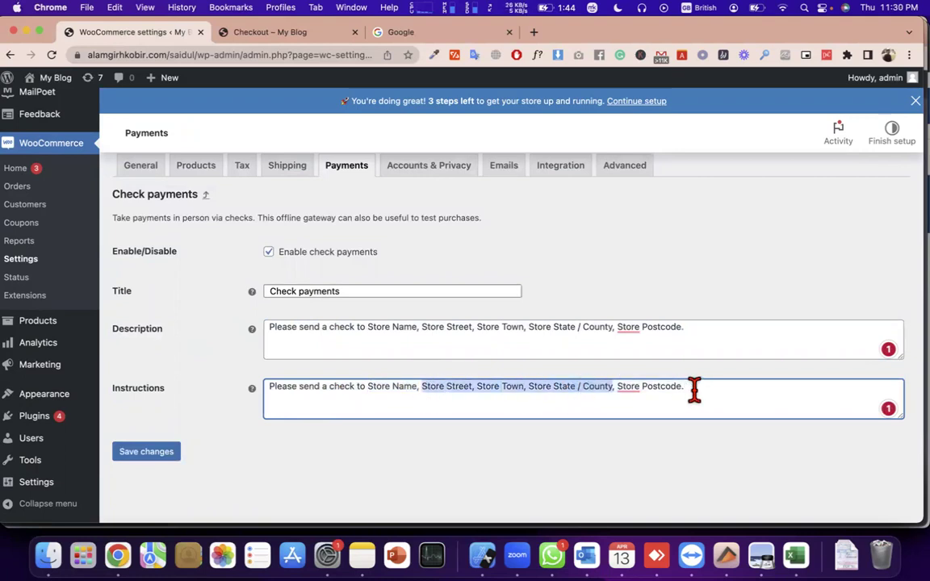
left_click(696, 388)
key("super+a")
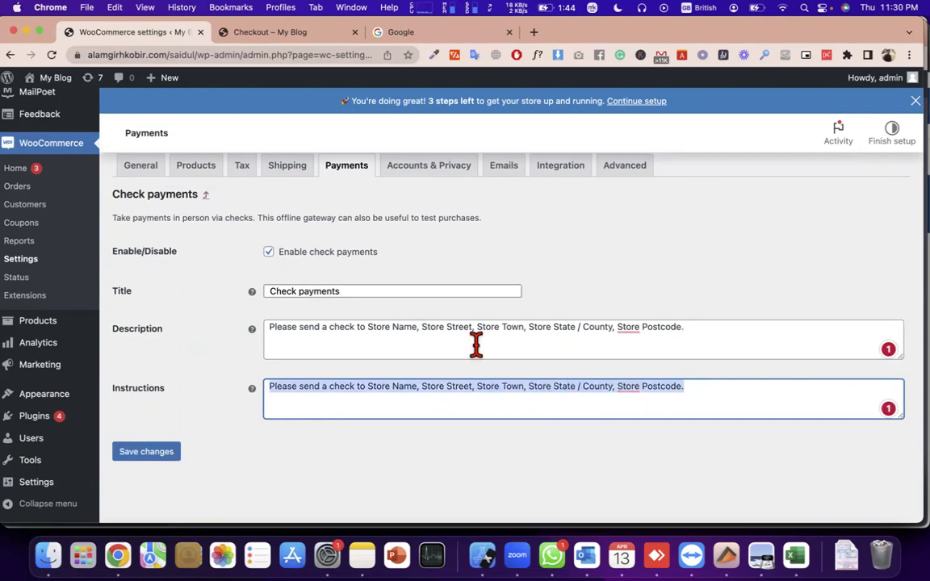
left_click(163, 452)
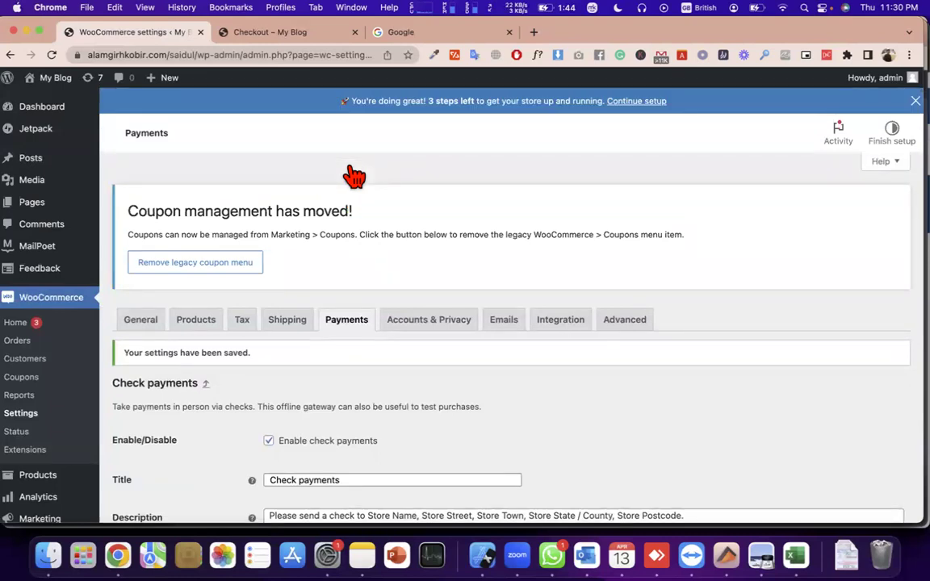
- Go back to the payment methods list and disable both Direct bank transfer and Check payments
scroll(331, 291, "down", 2)
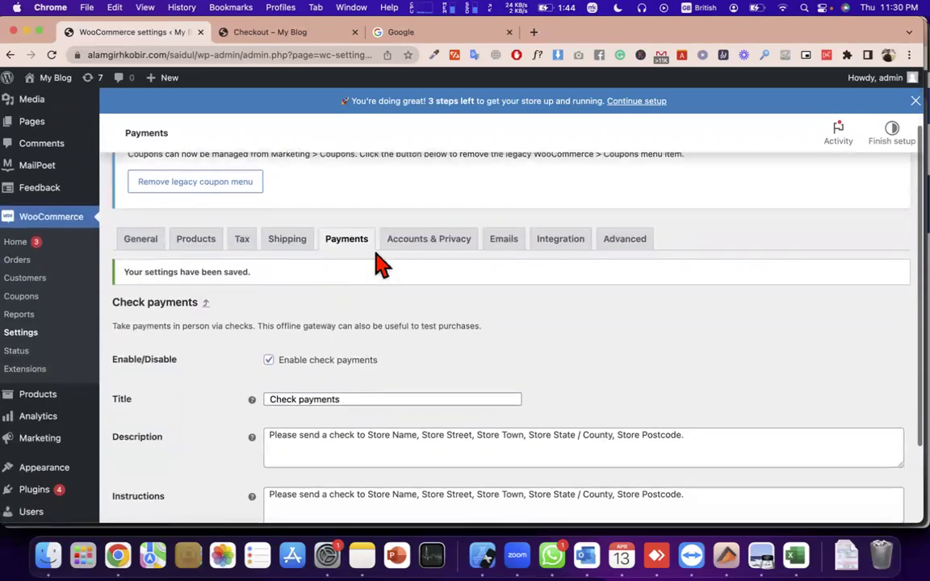
left_click(347, 249)
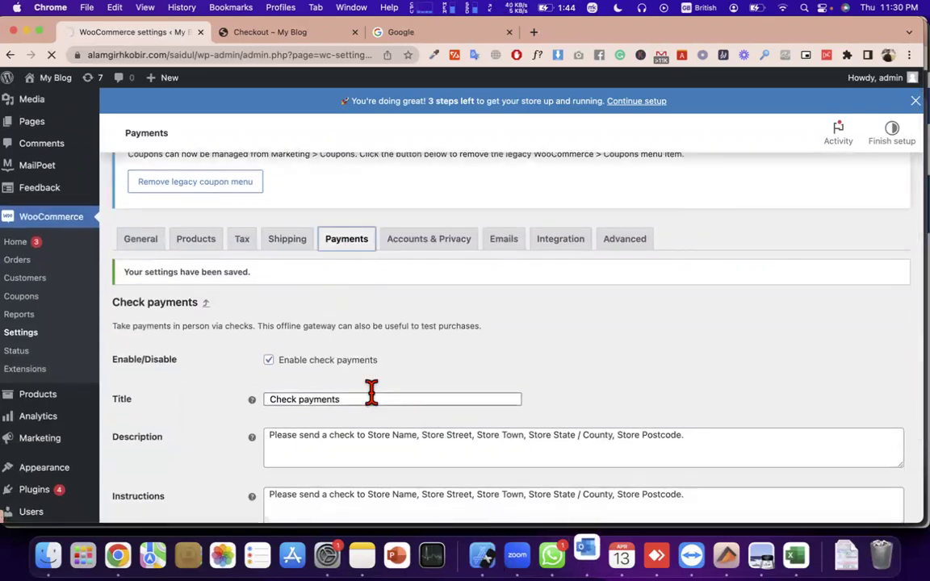
scroll(371, 393, "down", 3)
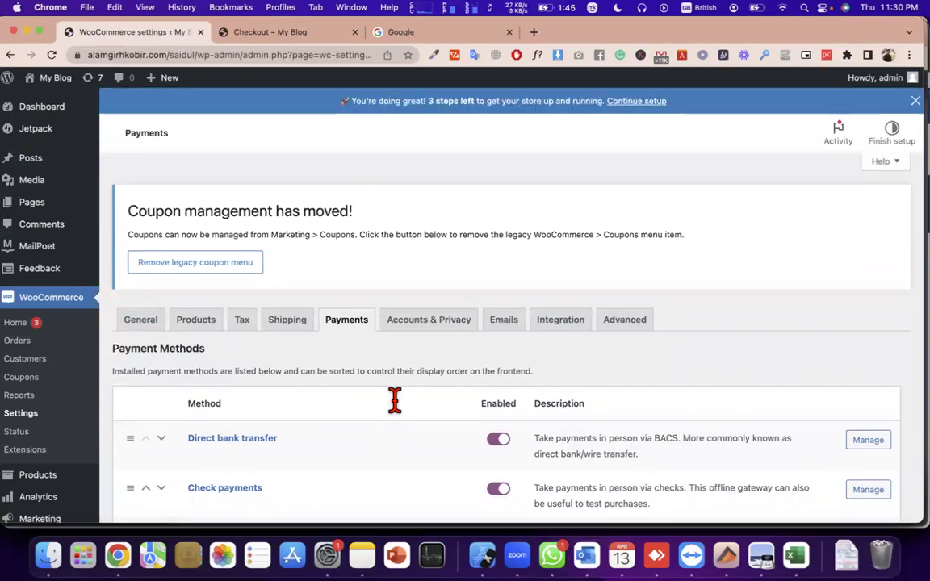
left_click(503, 441)
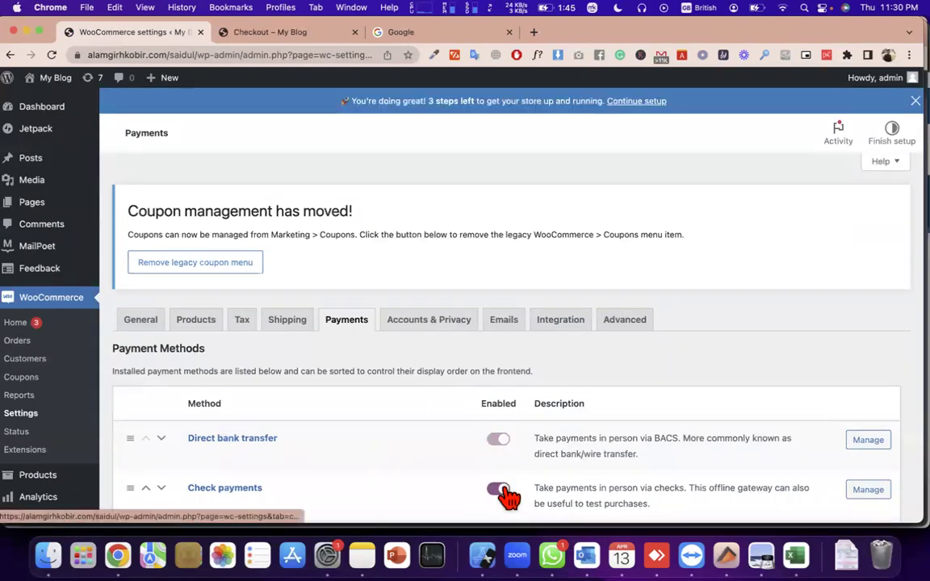
left_click(498, 490)
- Open the Cash on delivery setup with cash on delivery enabled
scroll(493, 445, "down", 3)
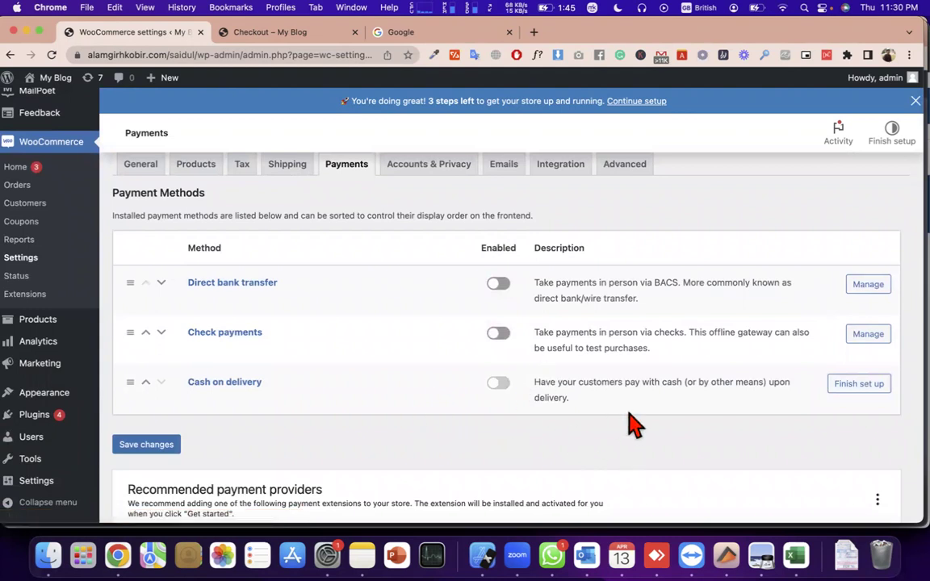
left_click(872, 388)
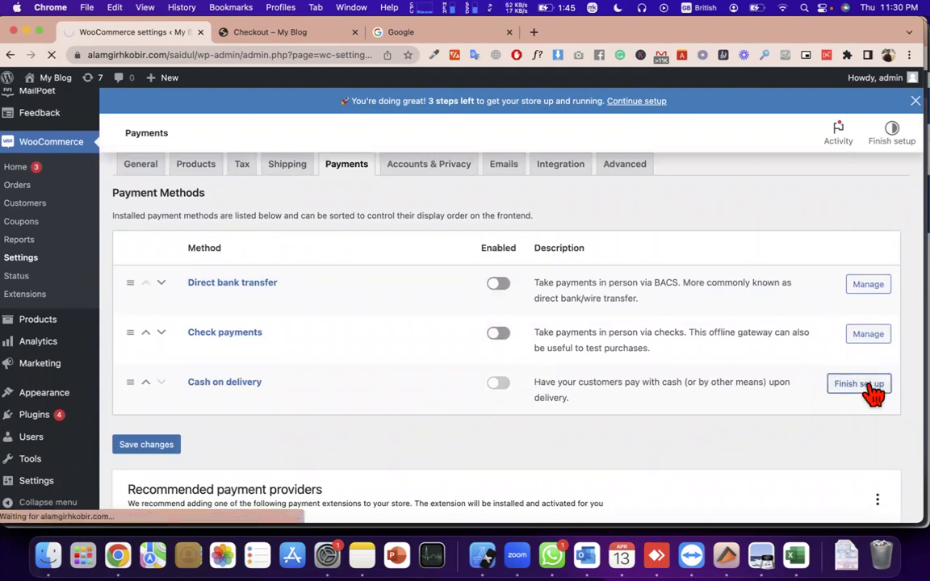
left_click(264, 385)
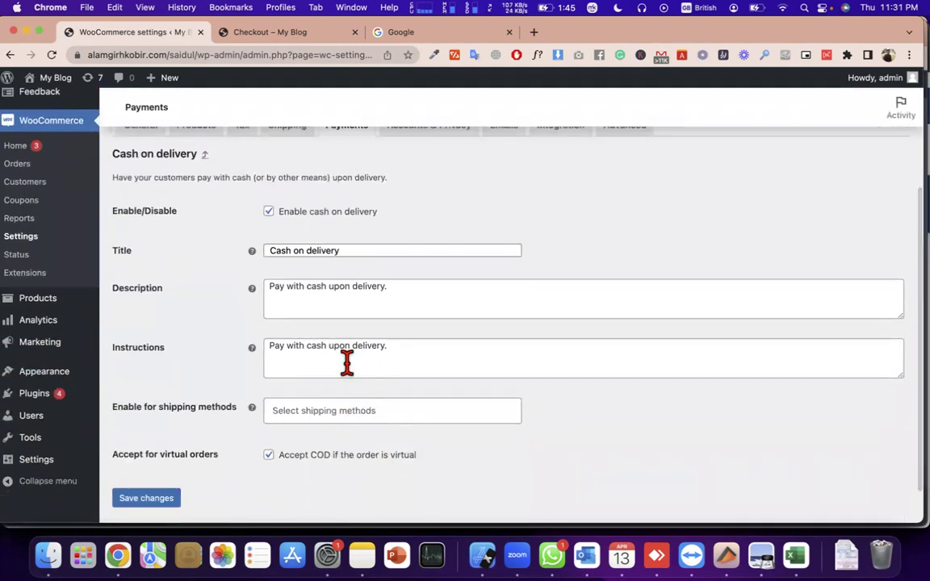
- Review the Cash on delivery instructions and the shipping methods it can be enabled for, without selecting any
left_click(346, 361)
triple_click(345, 361)
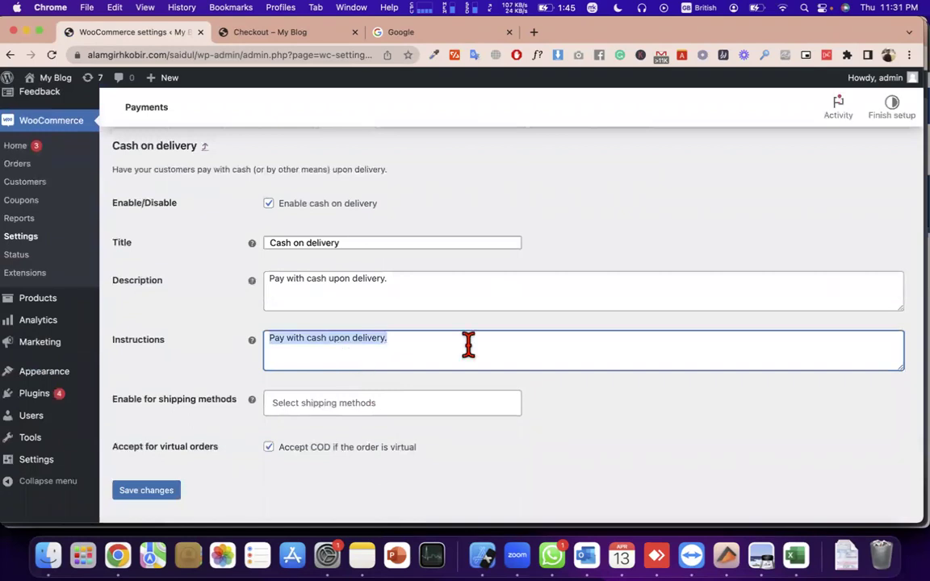
triple_click(426, 357)
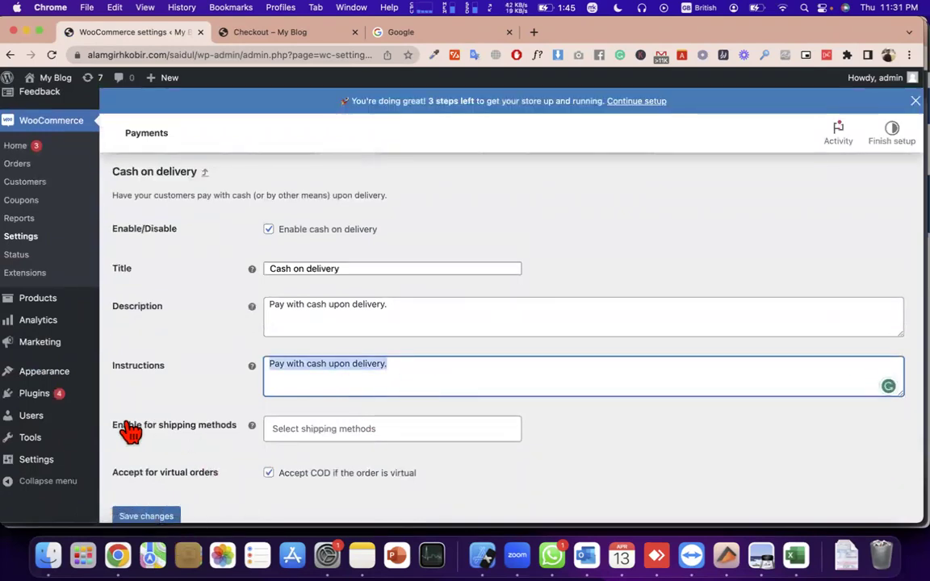
left_click(361, 438)
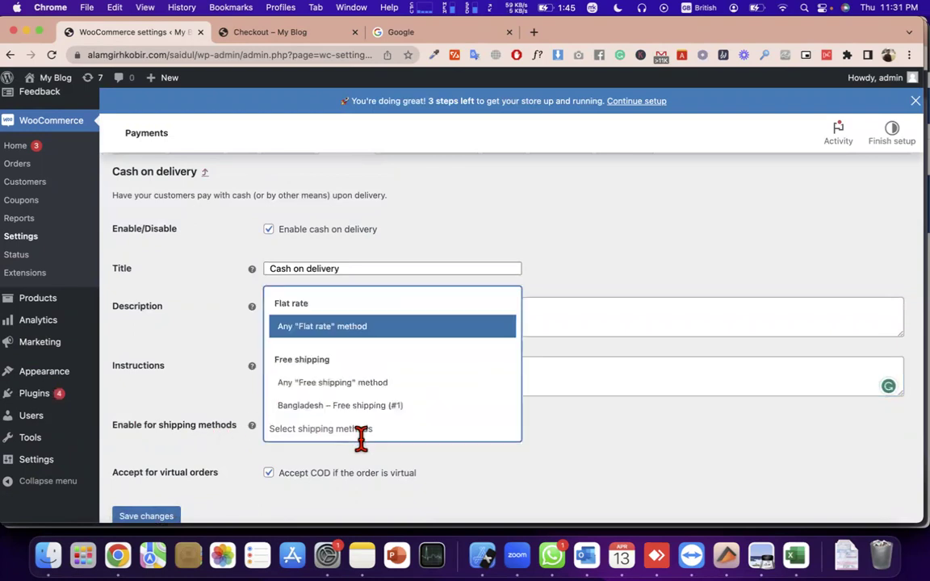
left_click(656, 510)
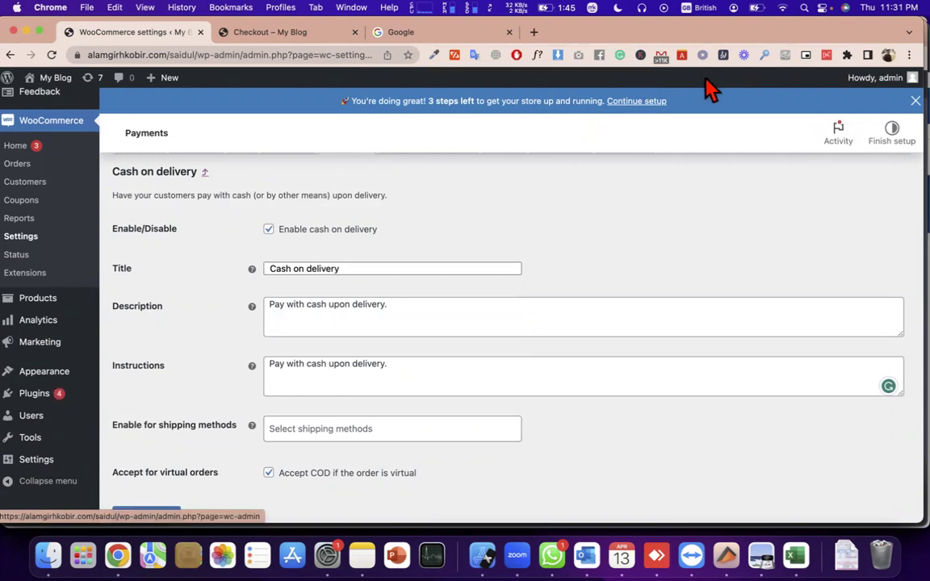
- Leave the Cash on delivery setup and return to the WooCommerce payment methods list
mouse_move(238, 414)
left_mouse_down()
mouse_move(394, 404)
mouse_move(368, 446)
left_mouse_up()
left_click_drag(266, 464, 212, 420)
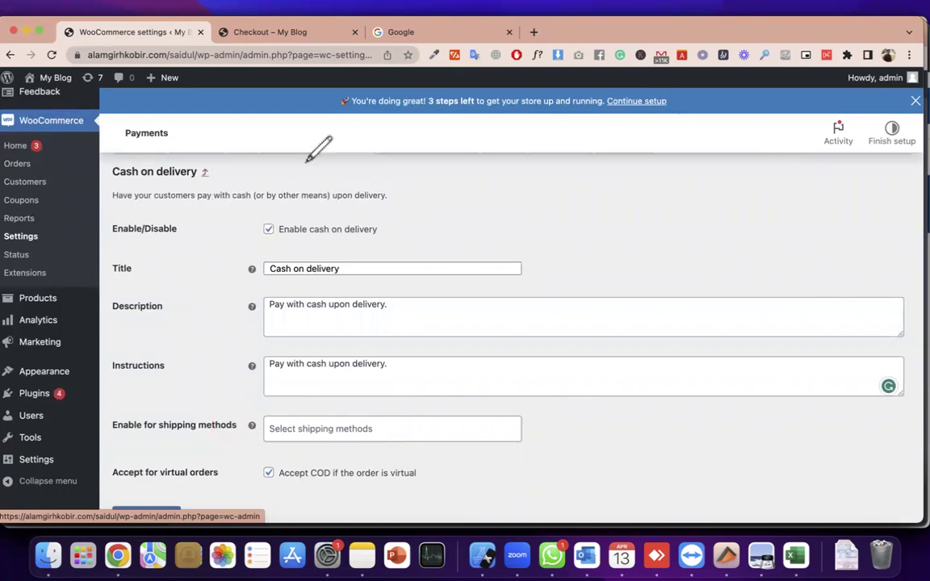
scroll(307, 229, "up", 4)
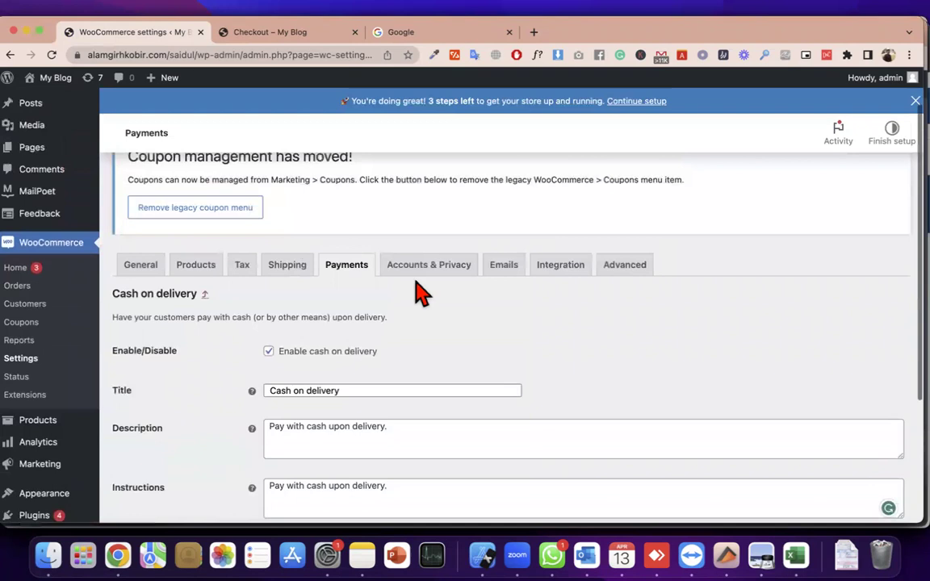
left_click(346, 274)
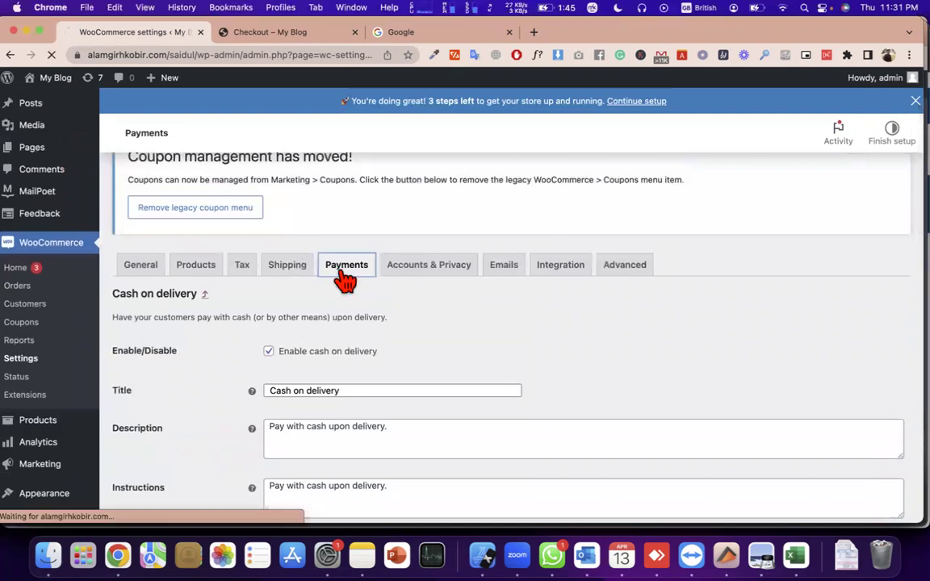
scroll(339, 340, "down", 5)
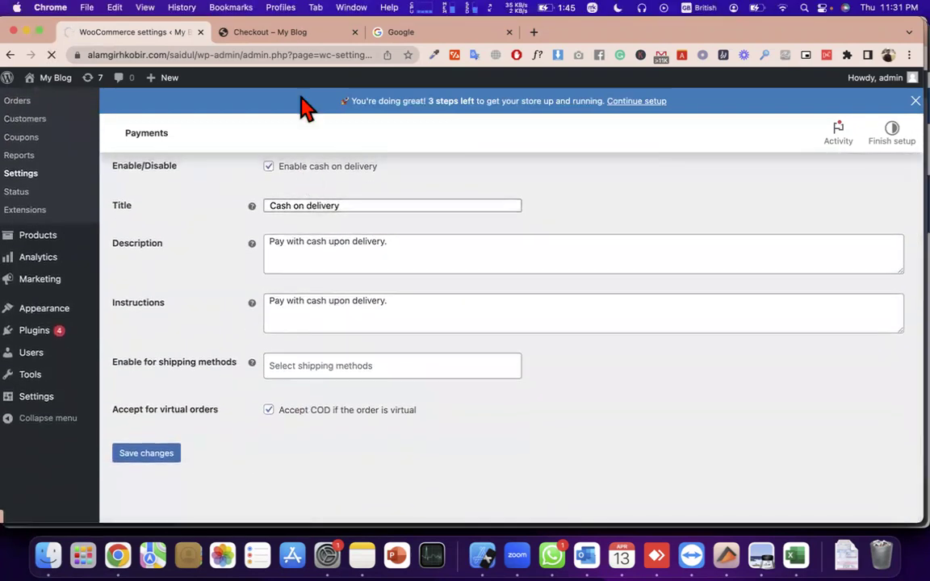
- Switch to the storefront, open the shop page and add the first ebook to the cart
left_click(278, 33)
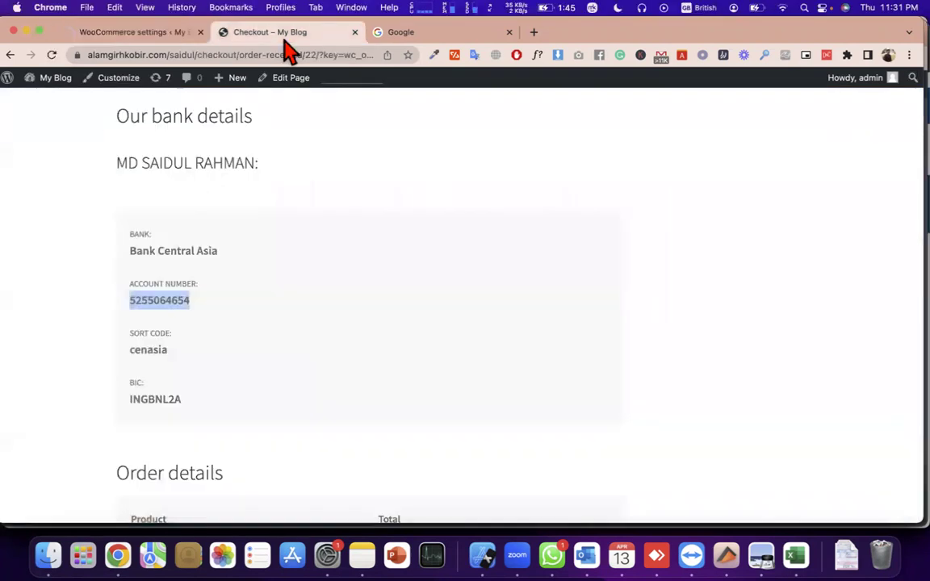
scroll(228, 185, "up", 10)
left_click(239, 203)
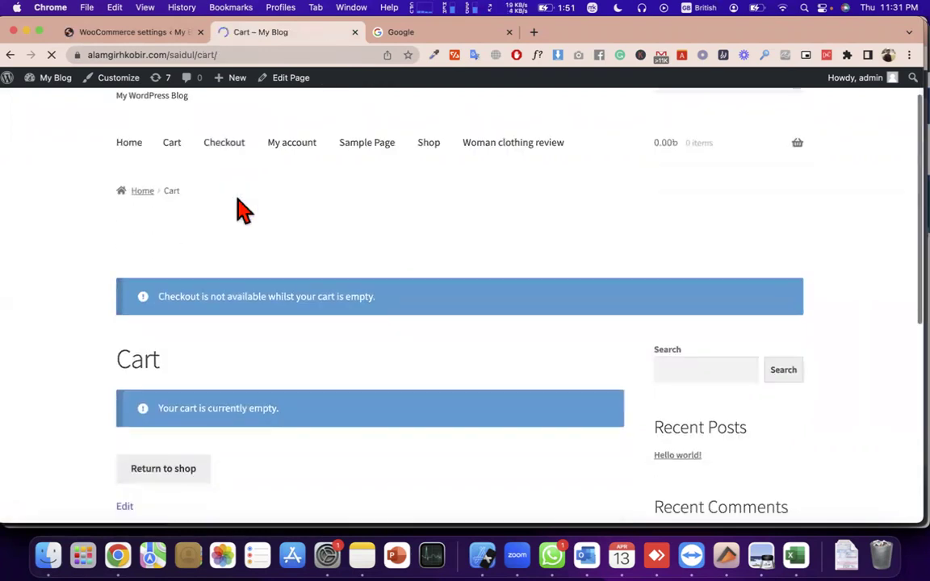
scroll(242, 210, "down", 10)
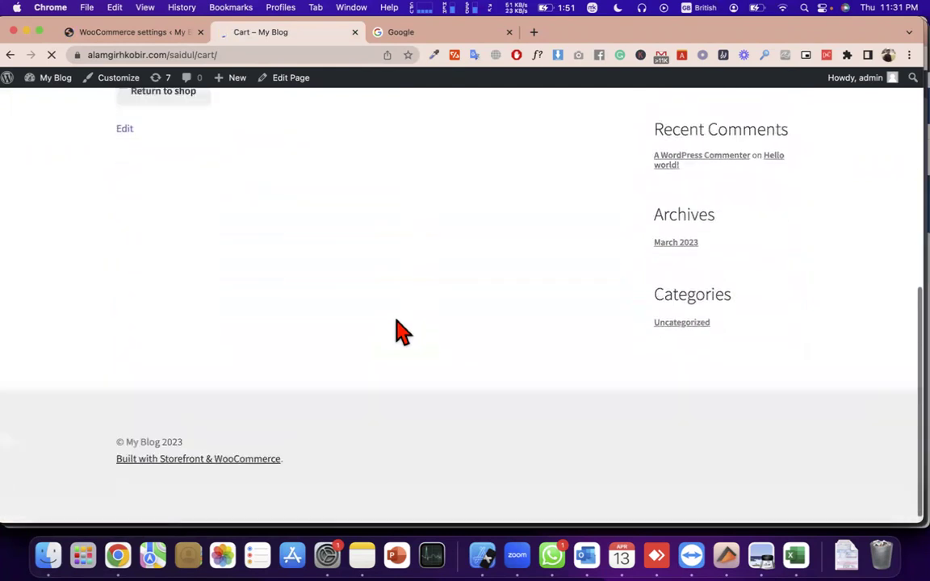
scroll(402, 331, "up", 3)
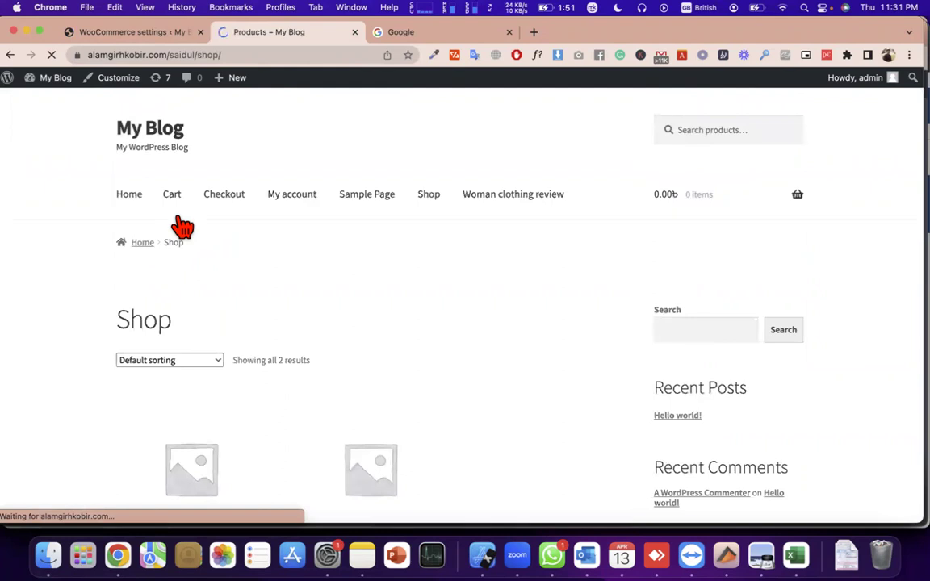
scroll(187, 355, "down", 4)
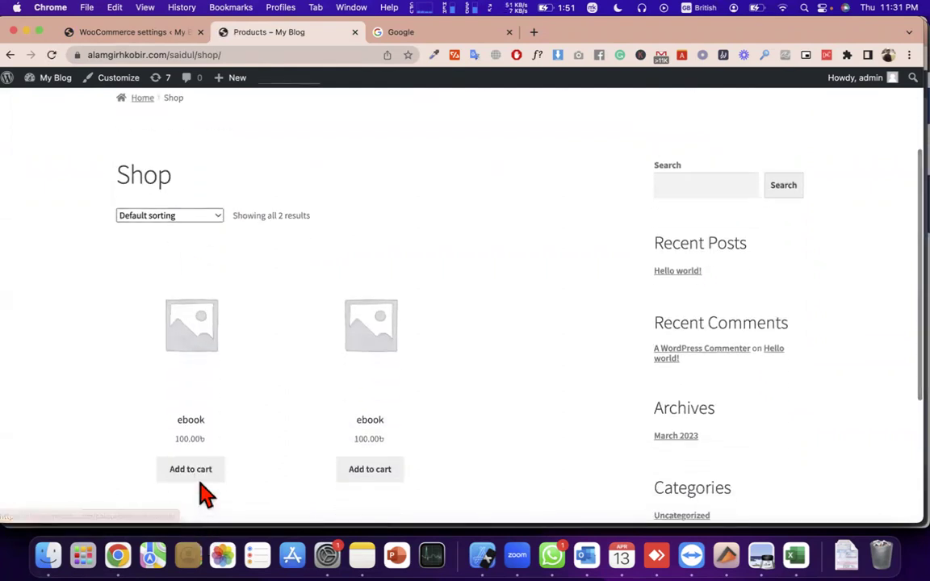
left_click(191, 470)
scroll(353, 338, "down", 5)
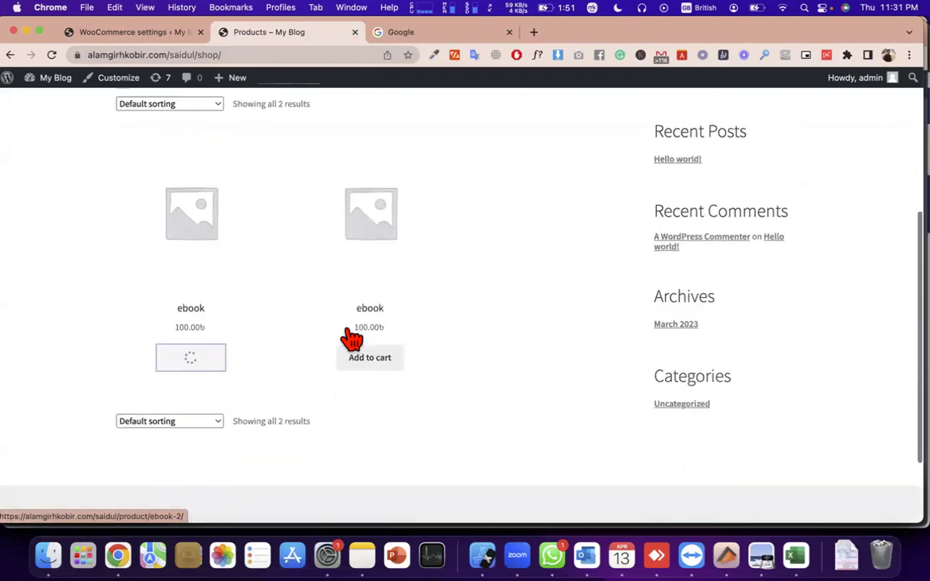
- Open the checkout and review the Cash on delivery option with its payment description
scroll(353, 360, "up", 10)
scroll(228, 229, "down", 3)
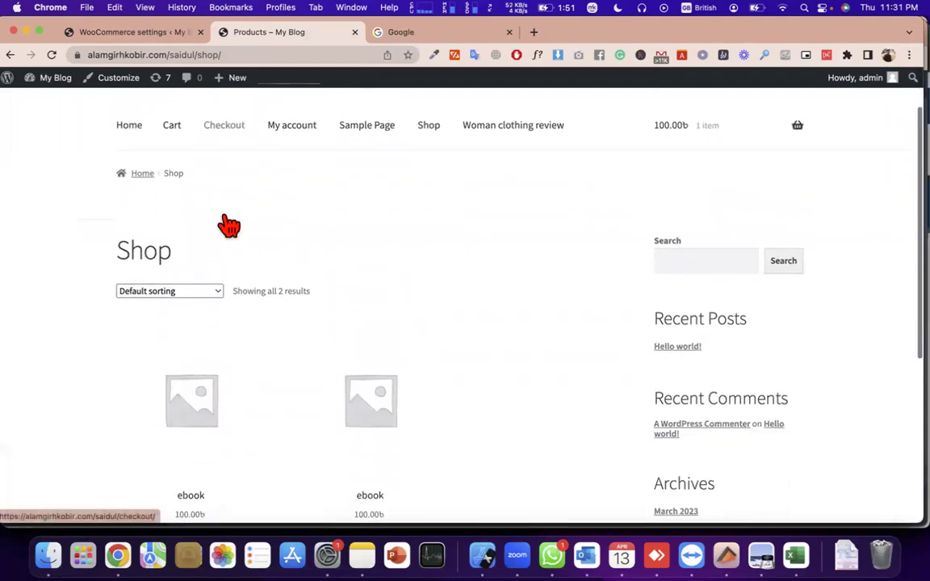
scroll(232, 201, "up", 1)
left_click(227, 161)
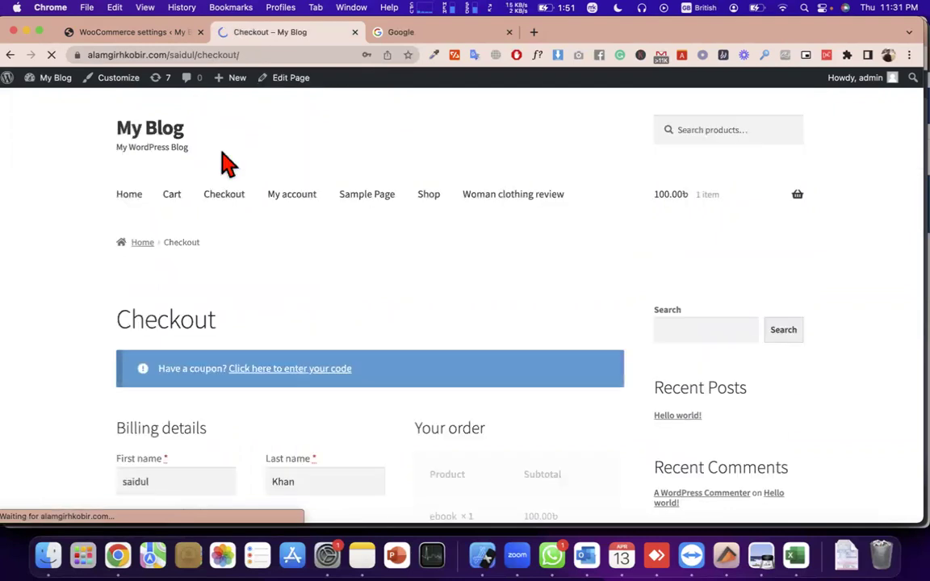
scroll(323, 239, "down", 10)
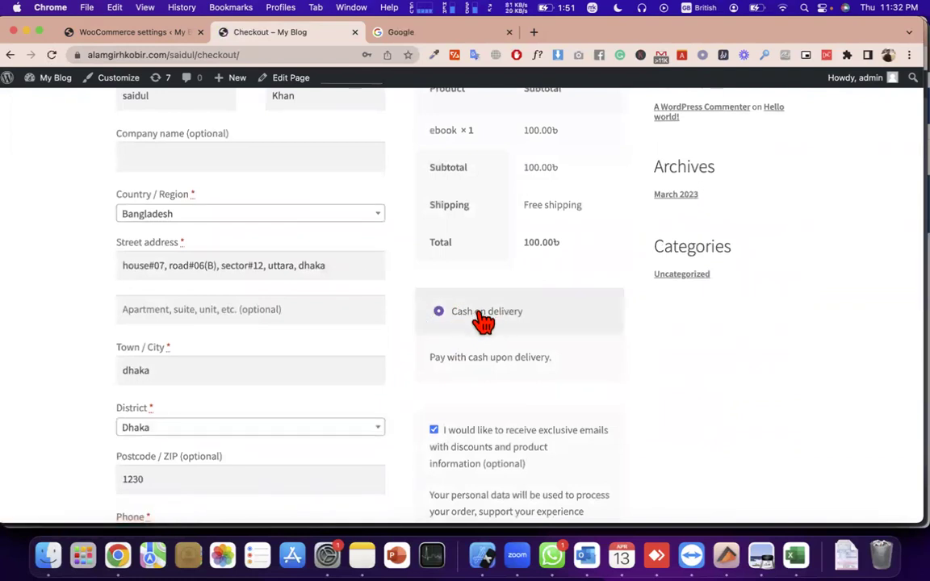
scroll(485, 323, "down", 3)
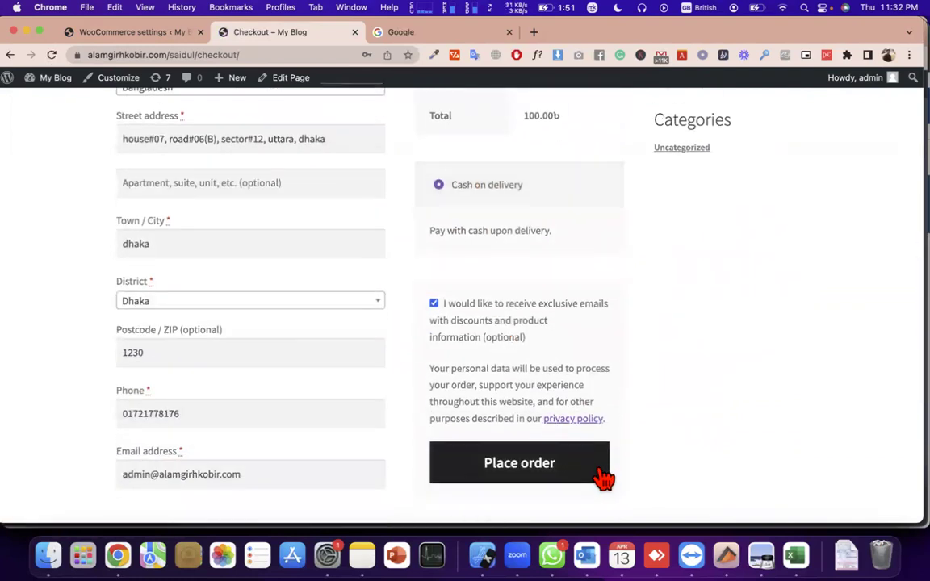
left_click_drag(490, 231, 501, 232)
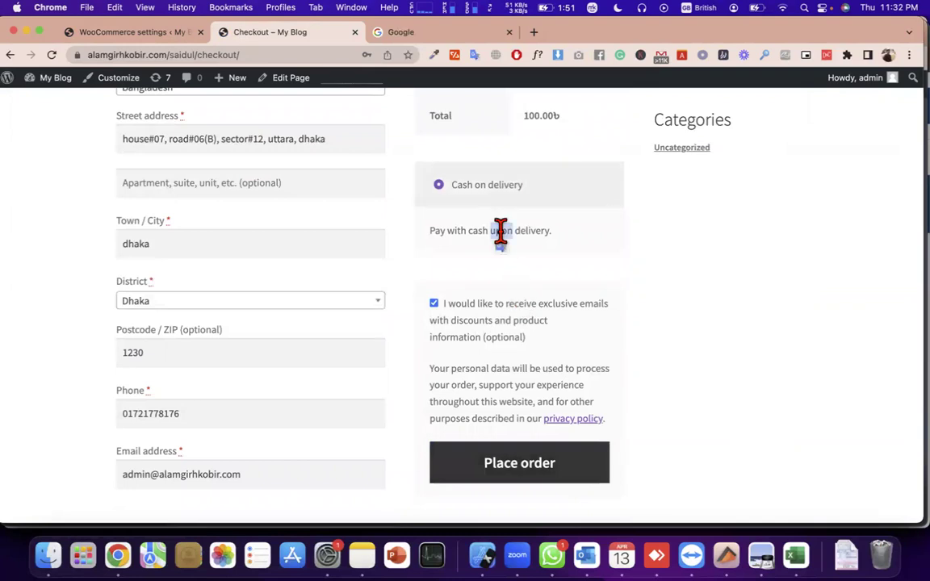
triple_click(501, 231)
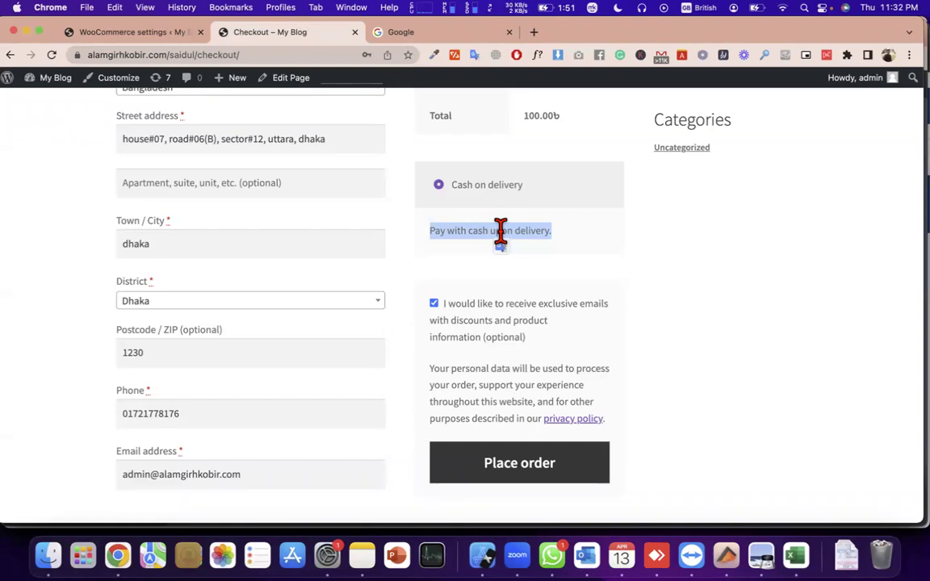
- Close the checkout and Google tabs, and review the payment methods list in the WooCommerce settings
left_click(355, 33)
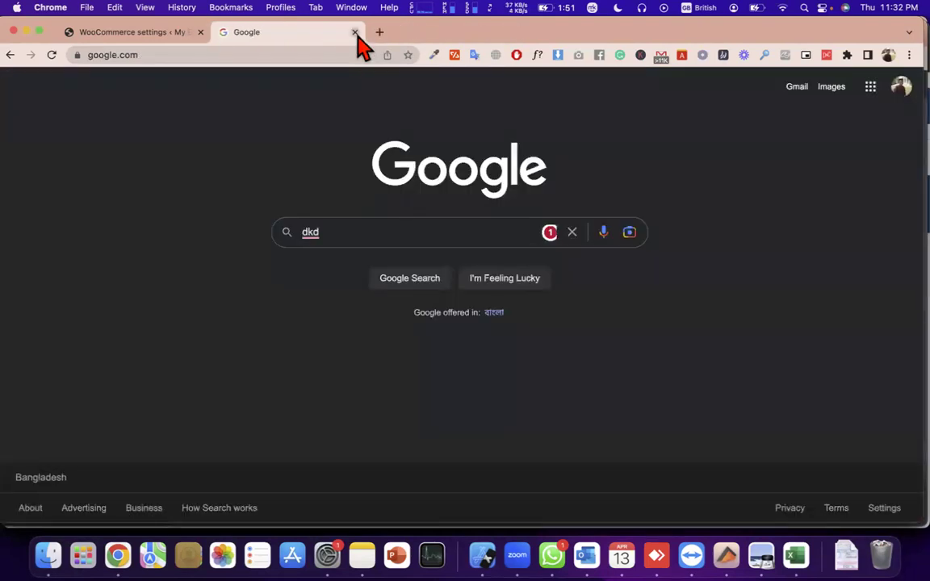
left_click(355, 33)
scroll(321, 345, "down", 5)
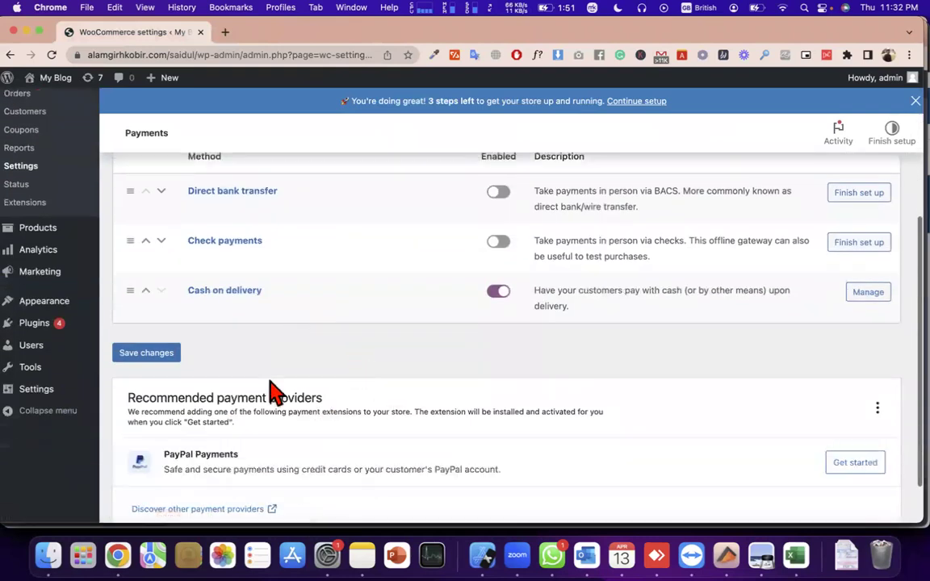
scroll(201, 357, "up", 5)
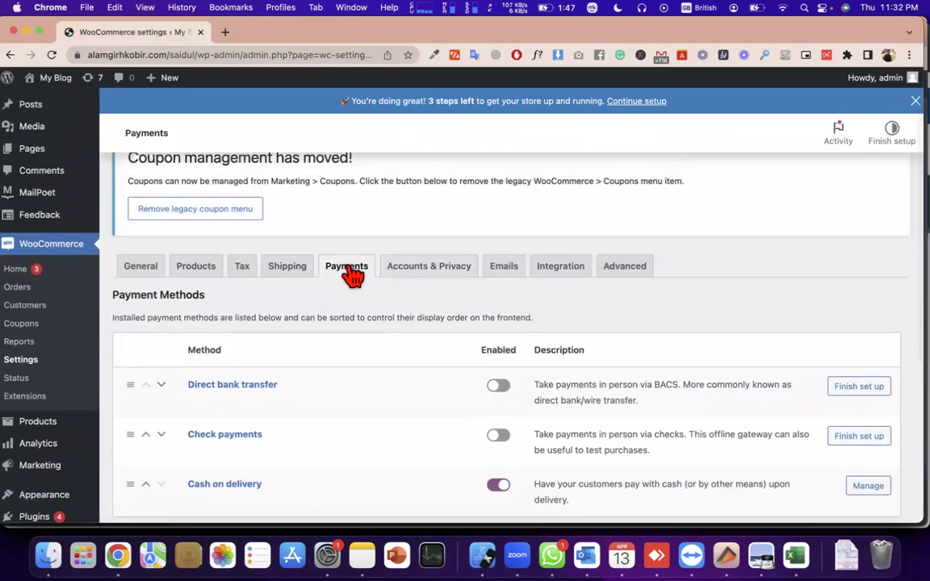
scroll(315, 481, "down", 1)
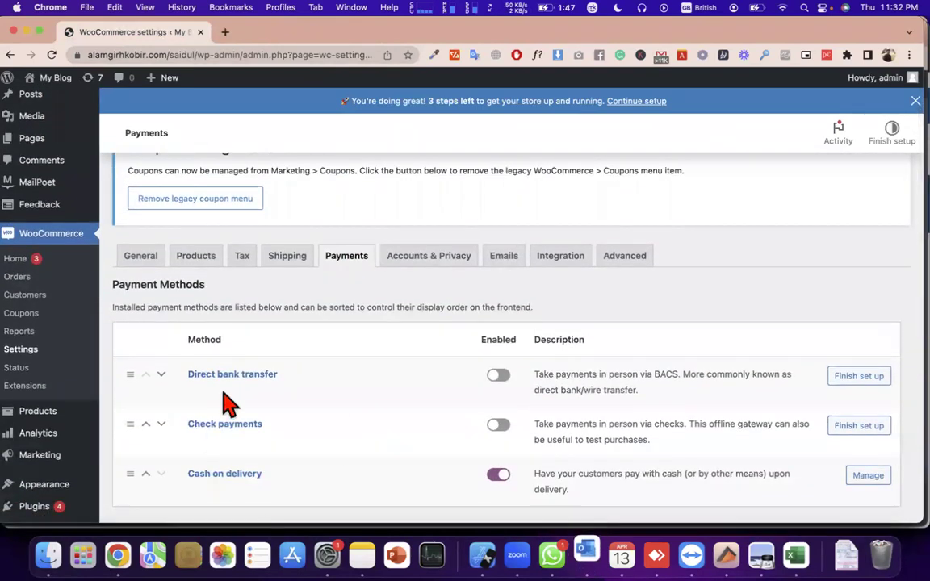
scroll(226, 401, "down", 3)
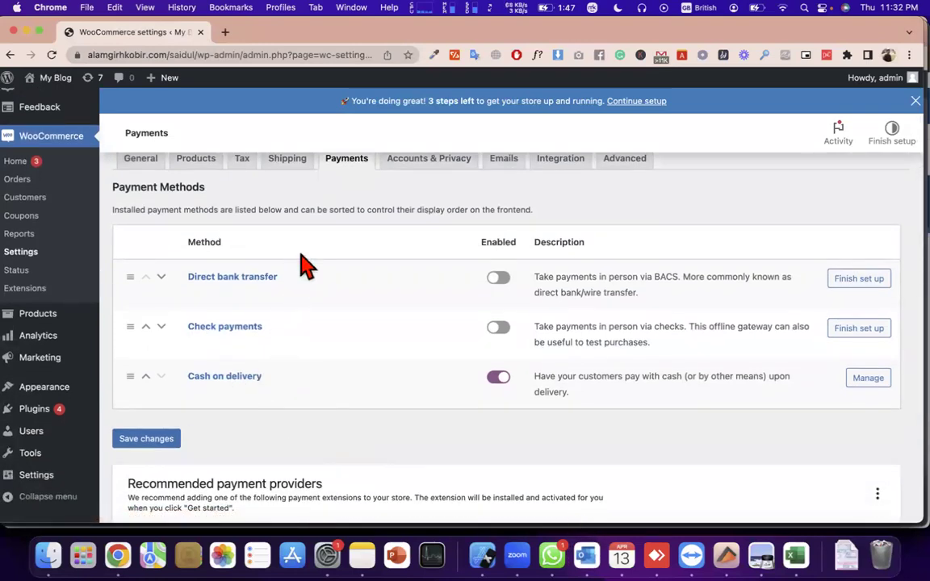
triple_click(295, 212)
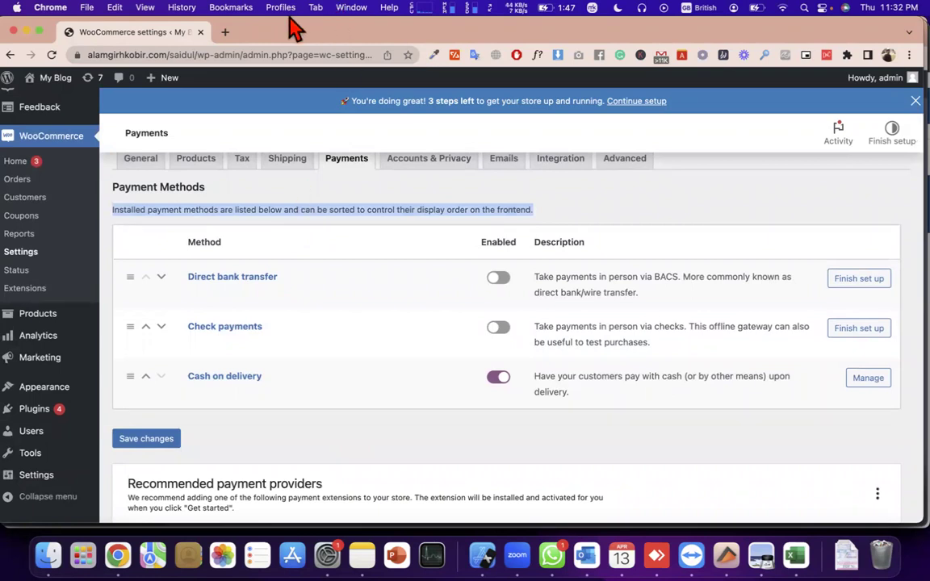
- In a new browser tab, start an online notepad list headed "National:" with the entries "mfs" and "internet banking"
left_click(226, 33)
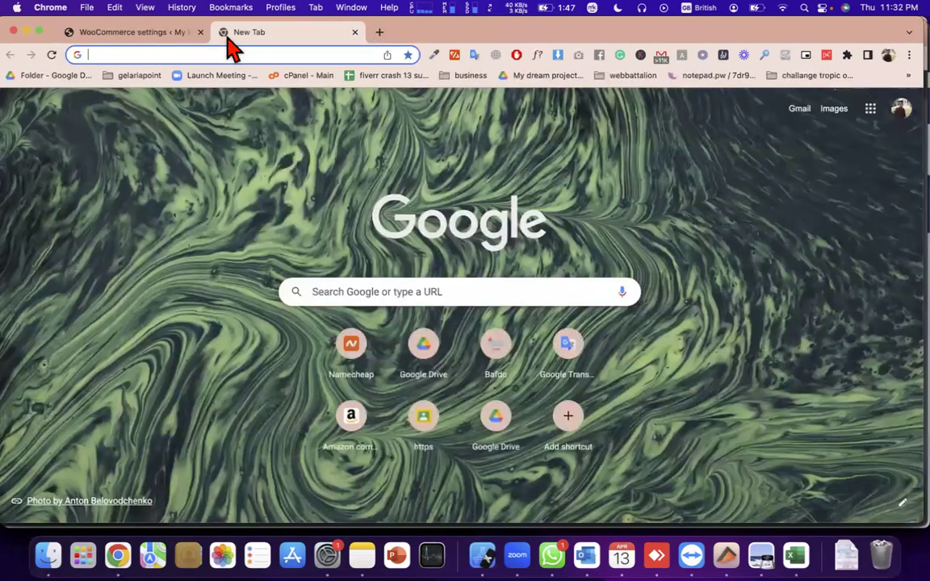
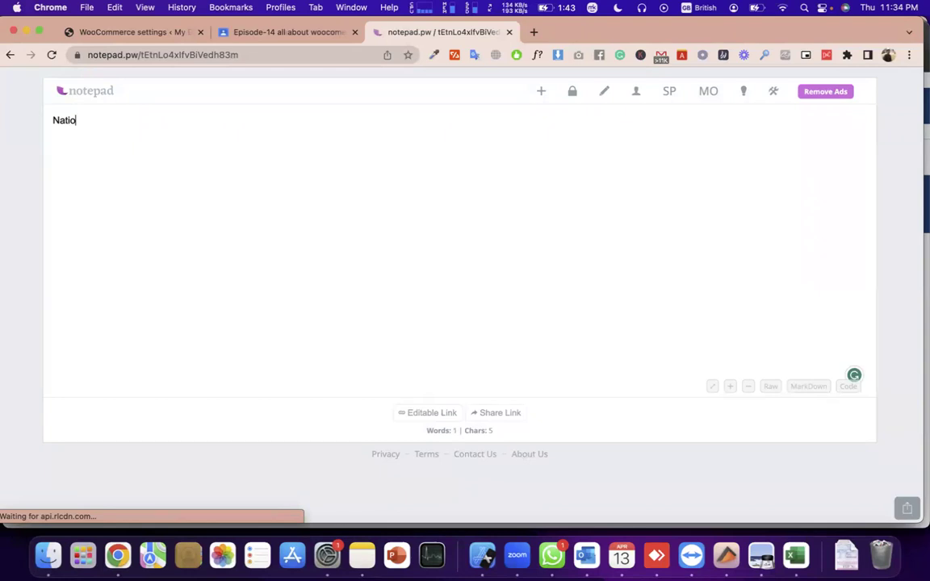
type("nal:")
key("Return")
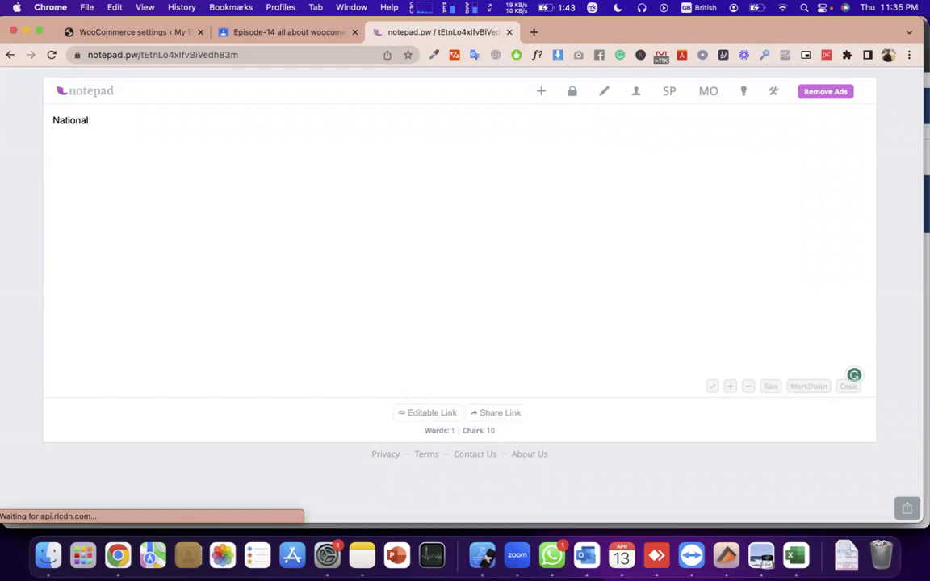
type("mfs")
key("Return")
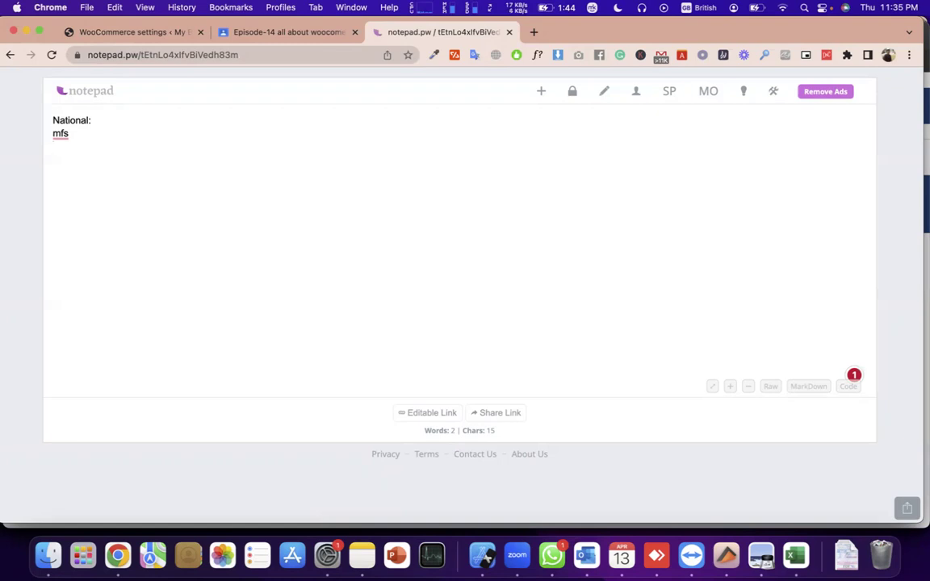
type("internet banking")
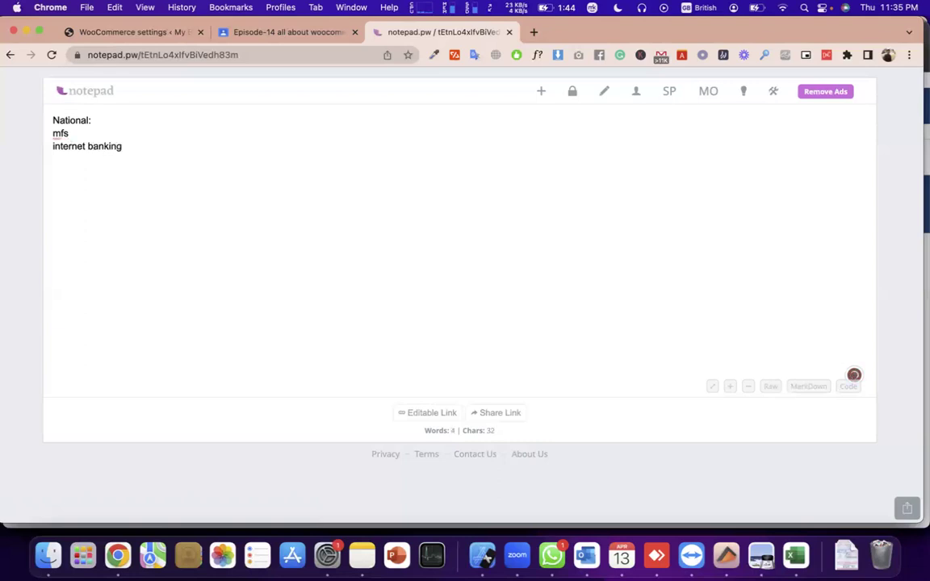
key("Return")
triple_click(89, 150)
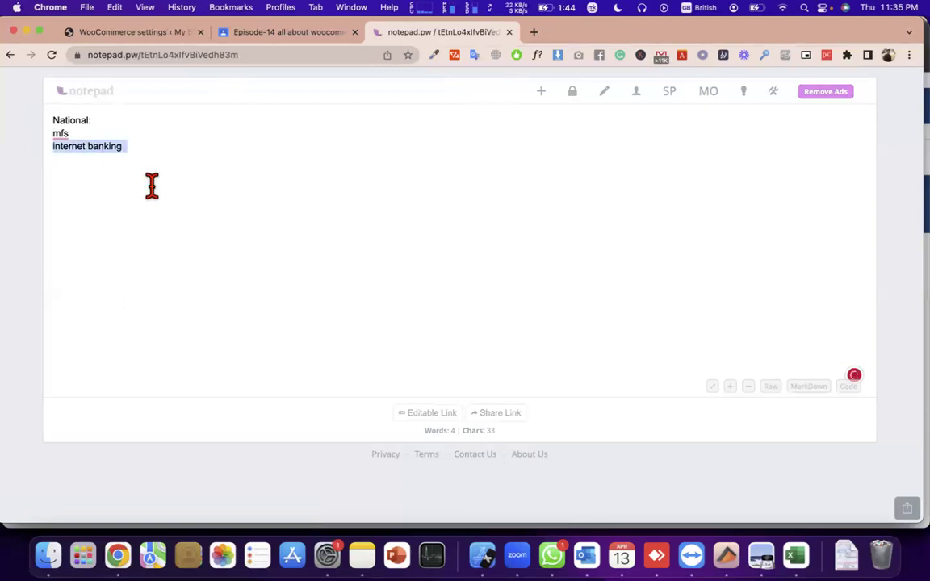
- Add the entry "Card (visa, master, amex... )" below internet banking in the notepad list
left_click(142, 153)
key("Return")
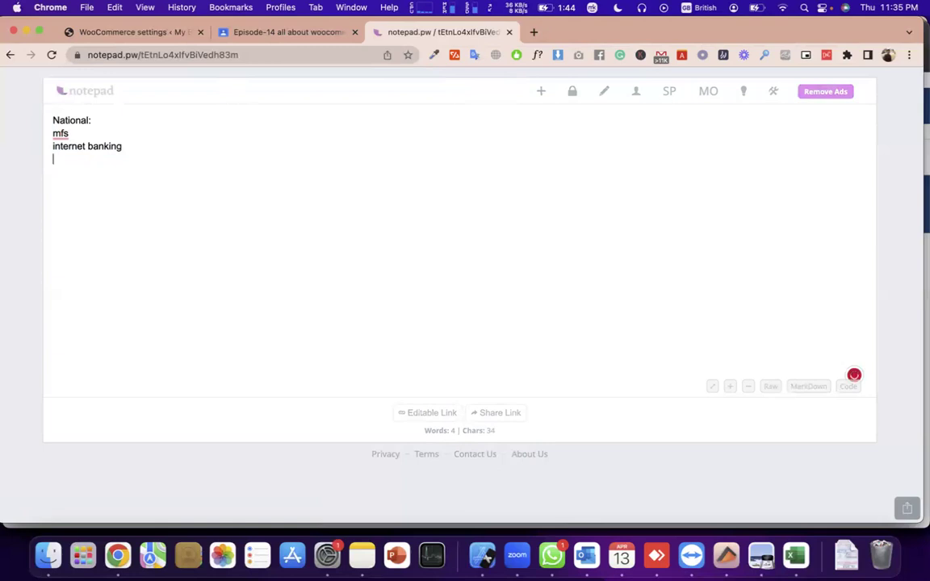
type("Card")
key("BackSpace")
type("()visa")
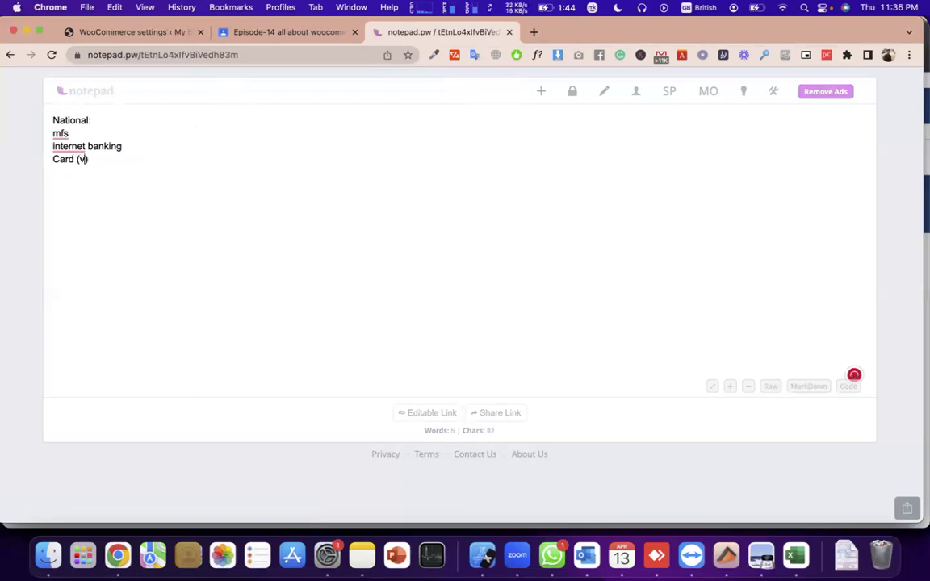
type(", mast")
type("er, ")
type("amex")
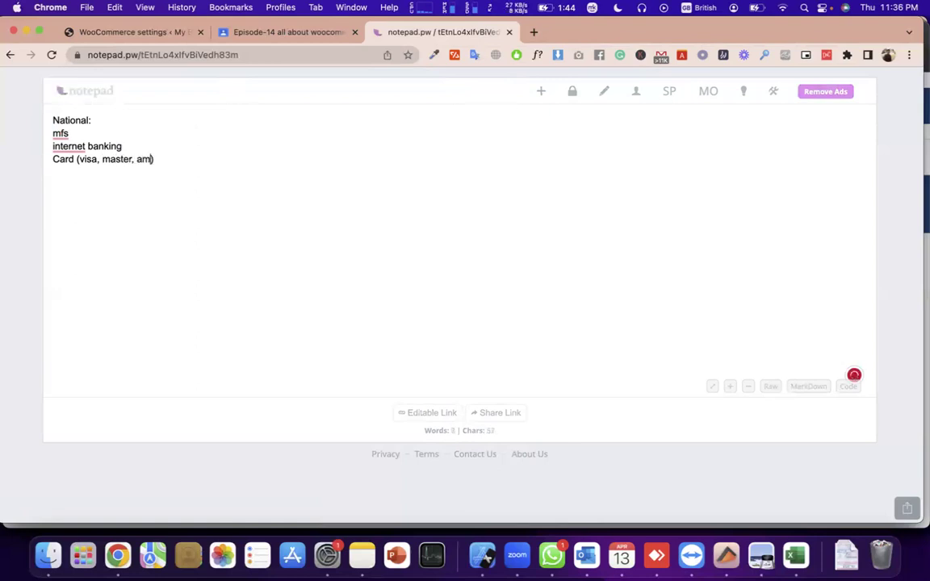
type(",")
key("BackSpace")
key("BackSpace")
type("...")
left_click_drag(587, 556, 528, 496)
triple_click(87, 158)
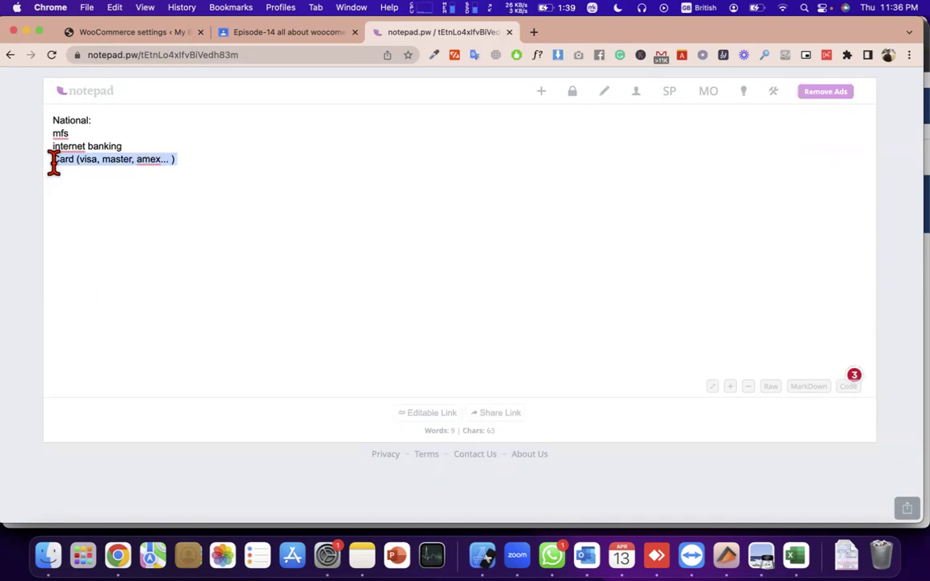
- Add the entry "third party payment gateway" on a new line below the card entry in the notepad list
left_click(225, 167)
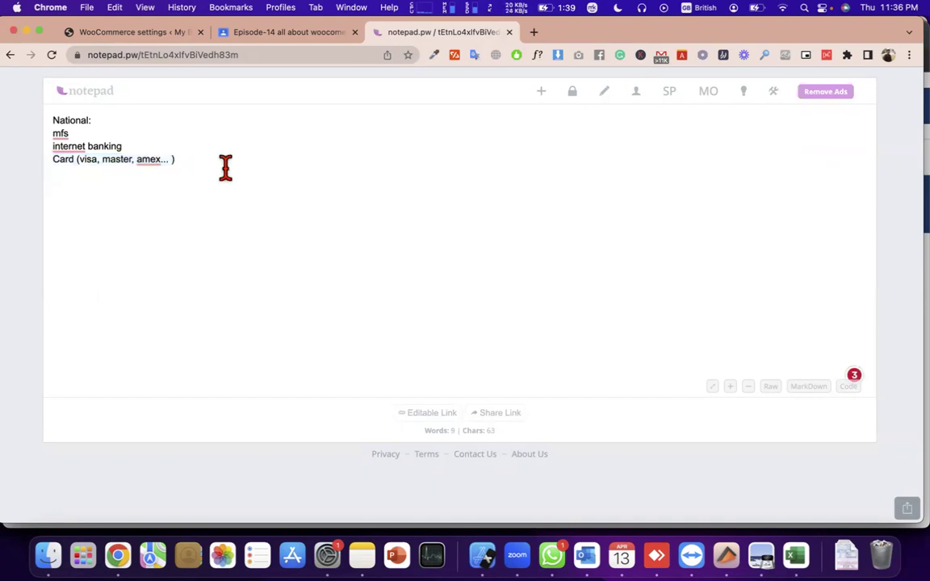
type("thirda")
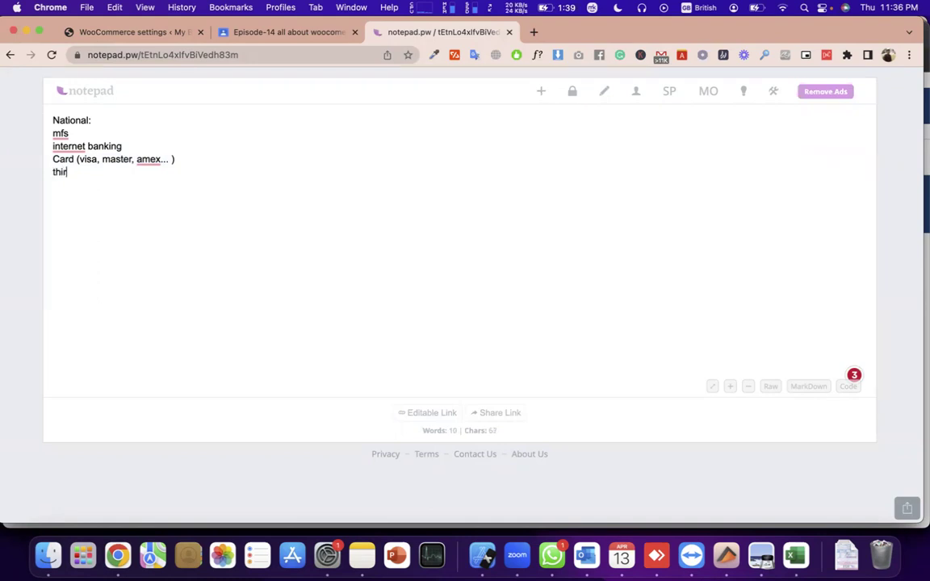
key("BackSpace")
key("BackSpace")
type("partn")
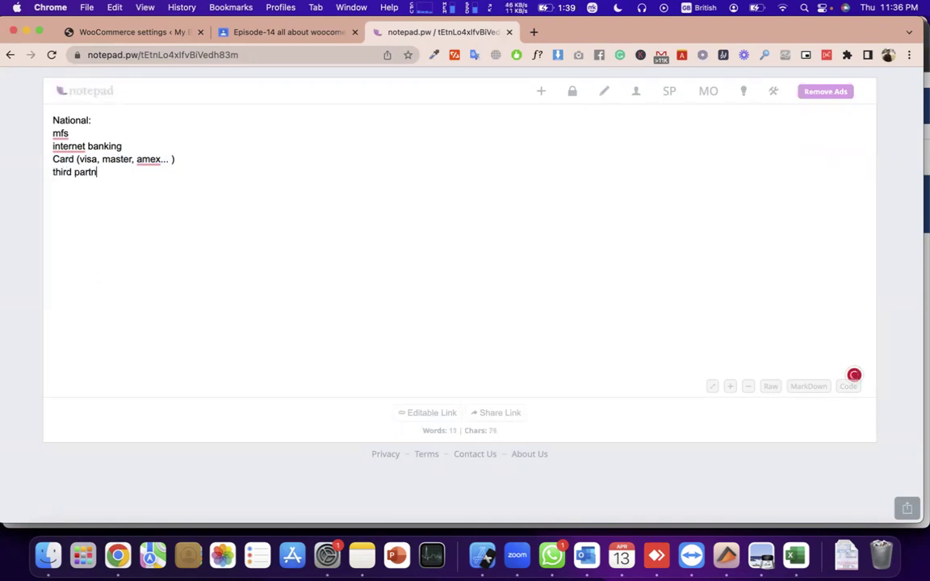
key("BackSpace")
type("y payment ag")
key("BackSpace")
key("BackSpace")
type("gateway")
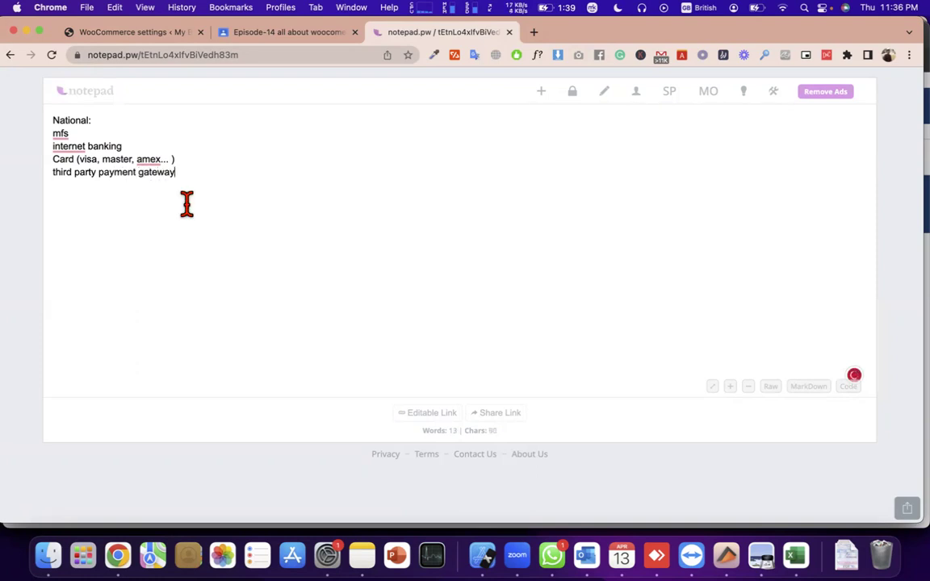
- Correct "internet banking" to "Internet banking" in the notepad list using the suggested spelling
double_click(158, 174)
left_click_drag(188, 157, 41, 139)
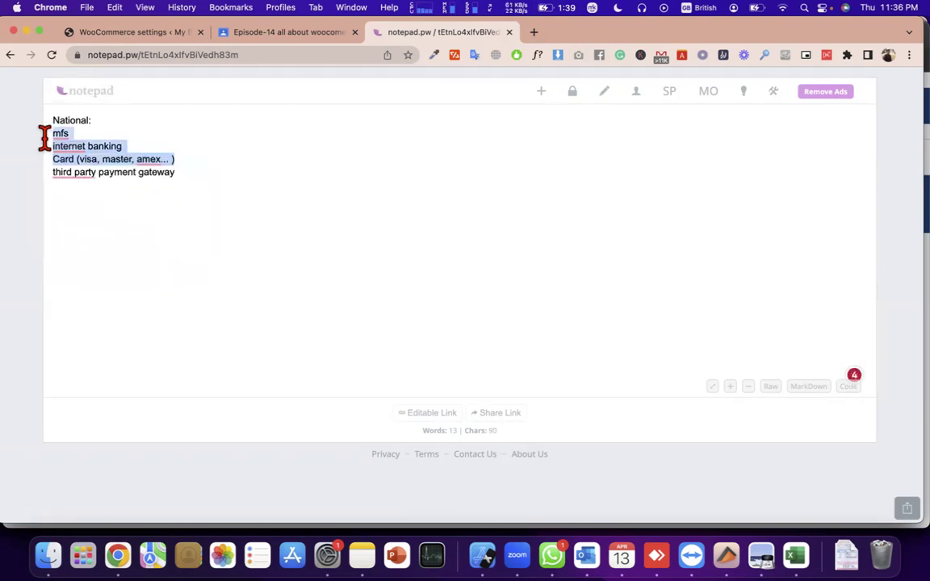
left_click(54, 135)
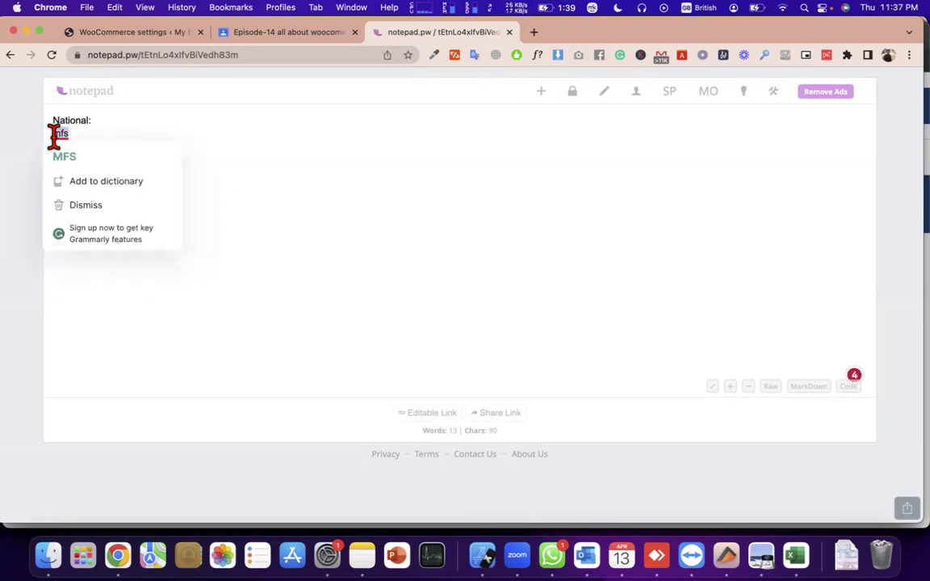
left_click(187, 129)
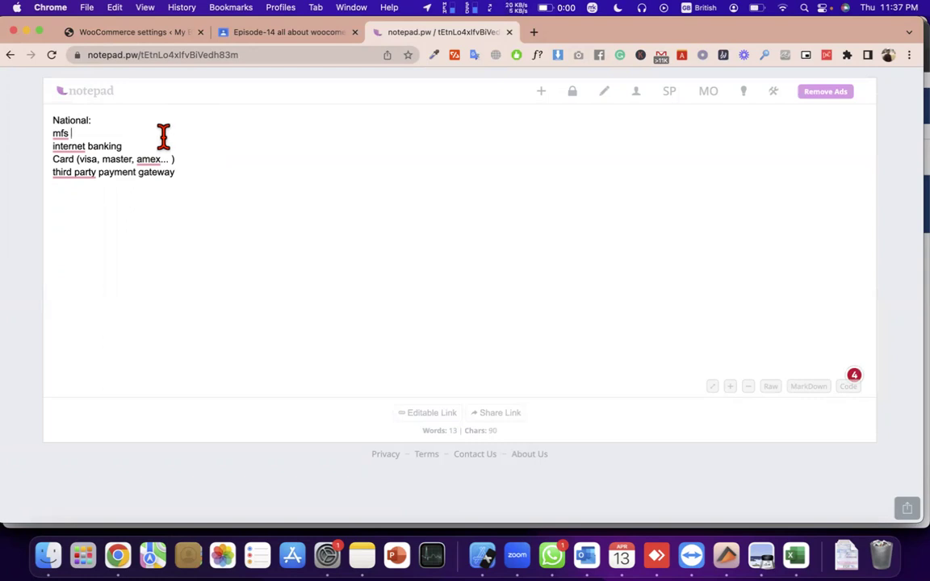
left_click(75, 146)
left_click(101, 181)
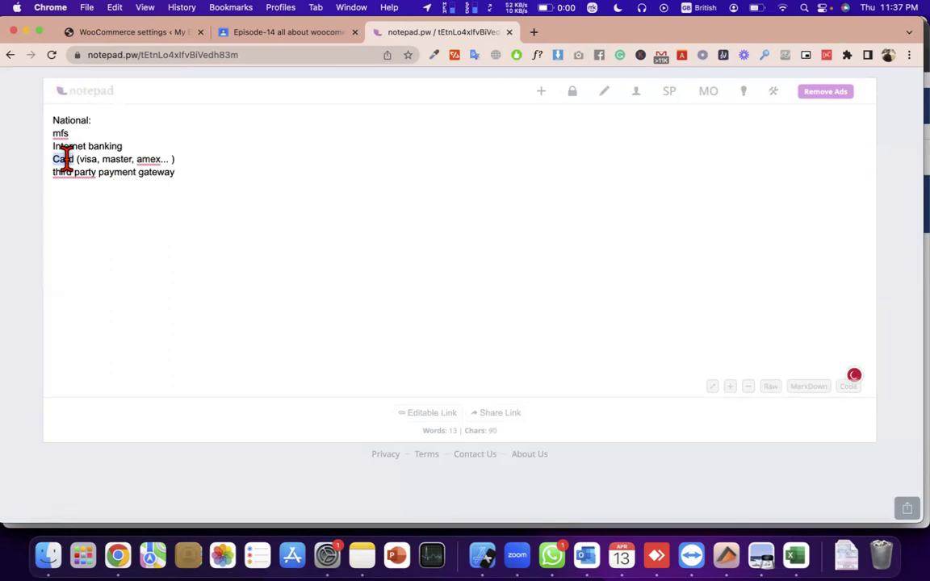
left_click_drag(55, 159, 193, 154)
mouse_move(151, 159)
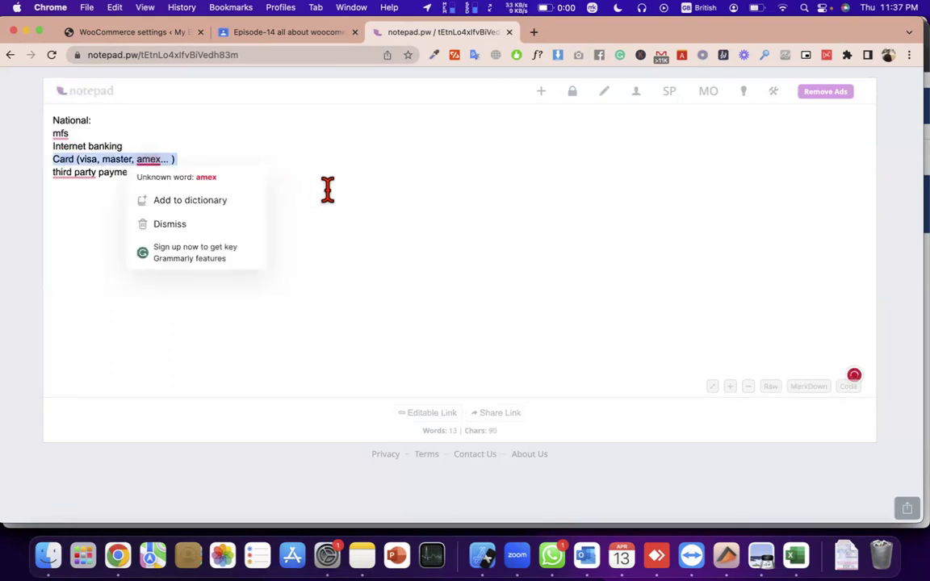
left_click(326, 189)
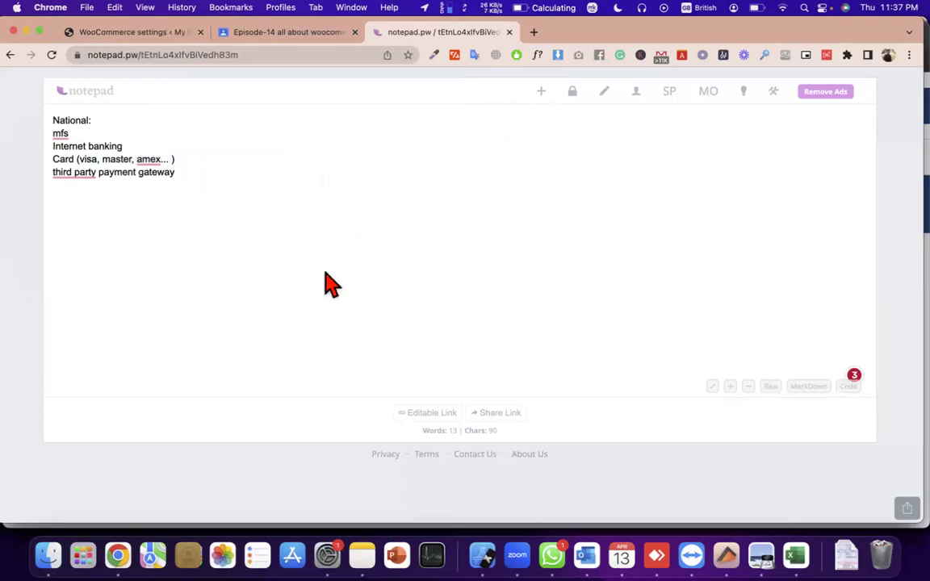
- Insert the entry "w3 crypto currency" between the card and third party payment gateway entries, accepting the suggested spelling "crypto"
left_click(193, 159)
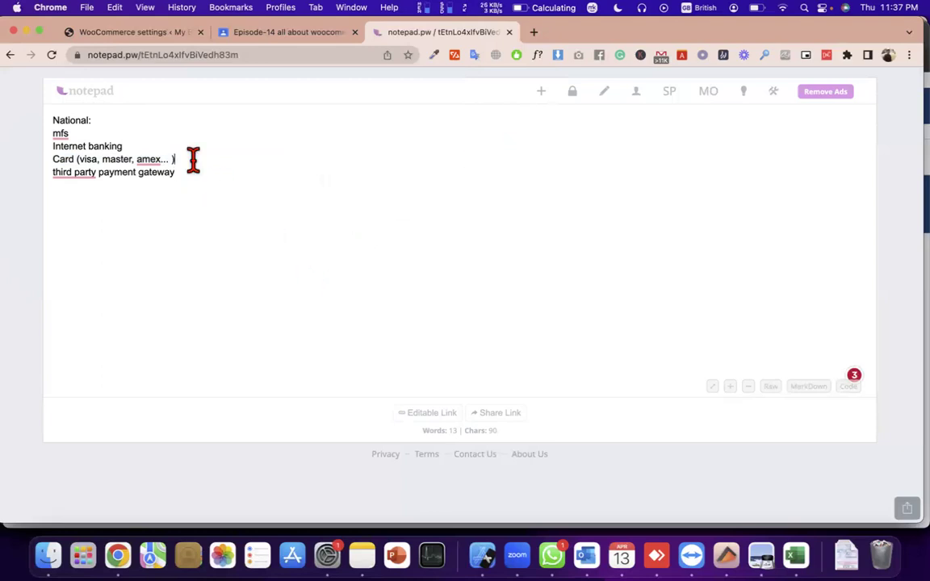
key("Return")
key("BackSpace")
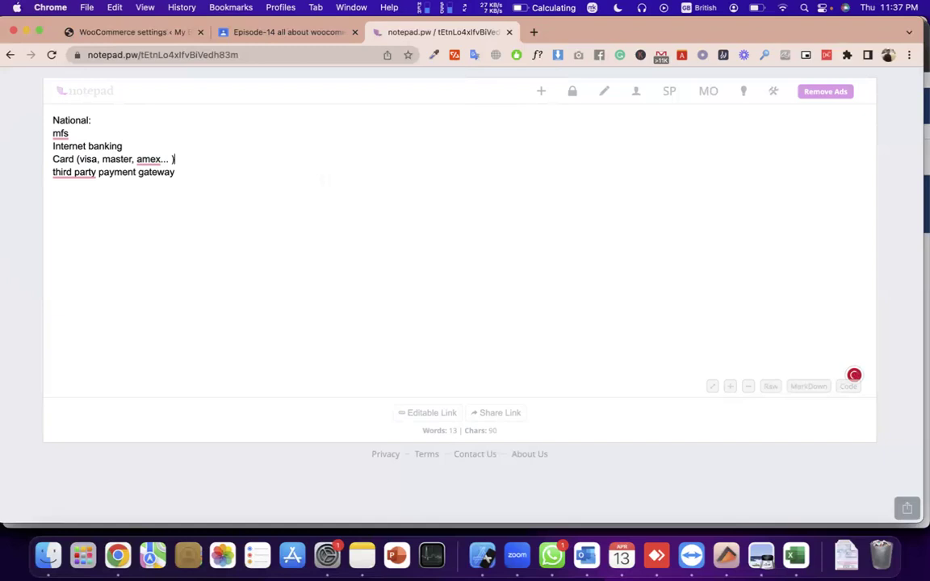
key("Return")
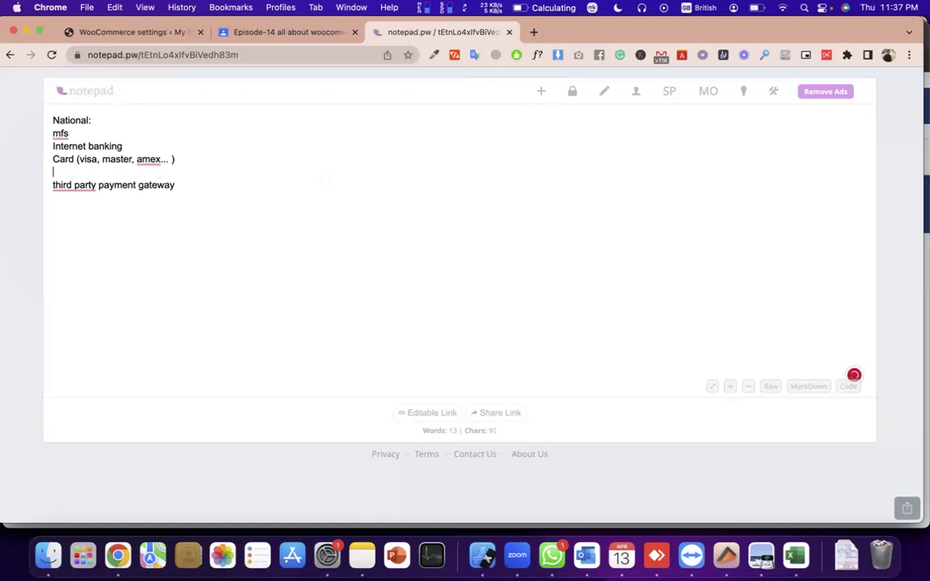
type("w3")
type(" b")
key("BackSpace")
type("cripto currency")
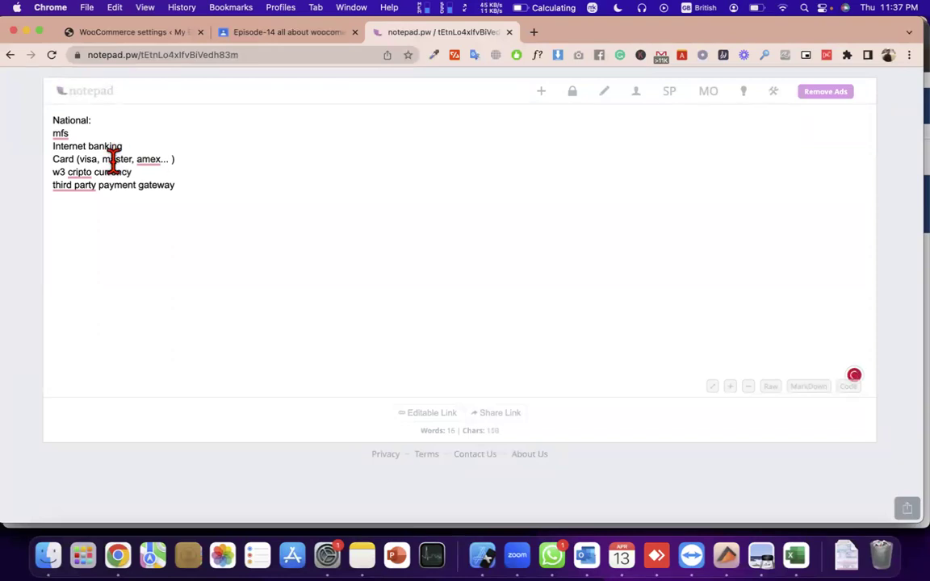
mouse_move(76, 170)
left_click(101, 196)
- Search Google for "w3 world" in a new browser tab and look through the results
left_click(534, 33)
type("w3")
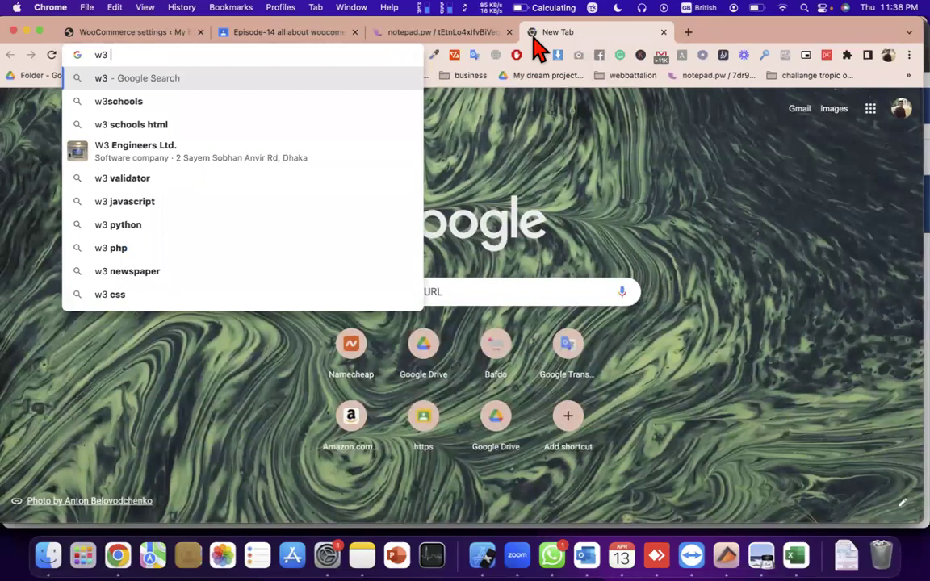
type(" world")
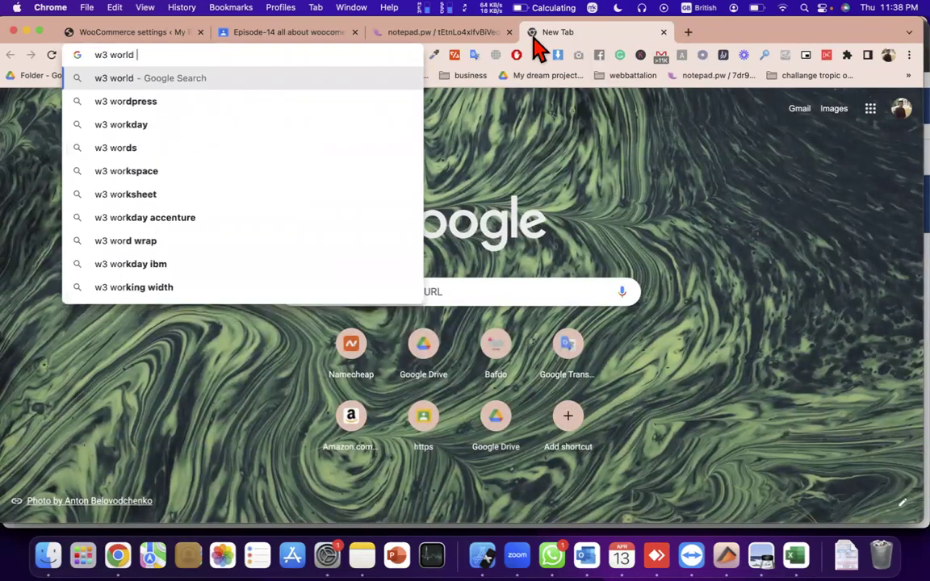
key("Return")
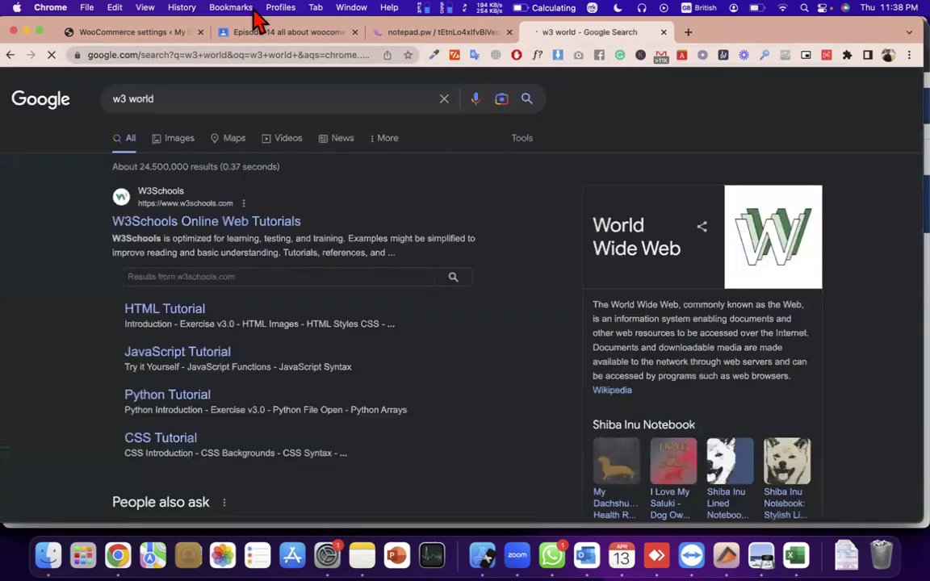
scroll(416, 208, "down", 10)
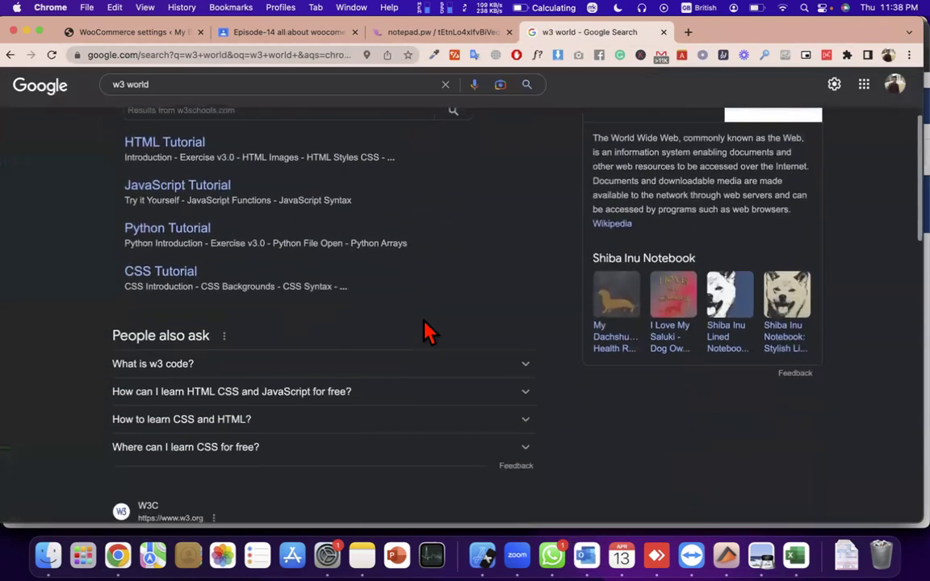
scroll(428, 331, "down", 1)
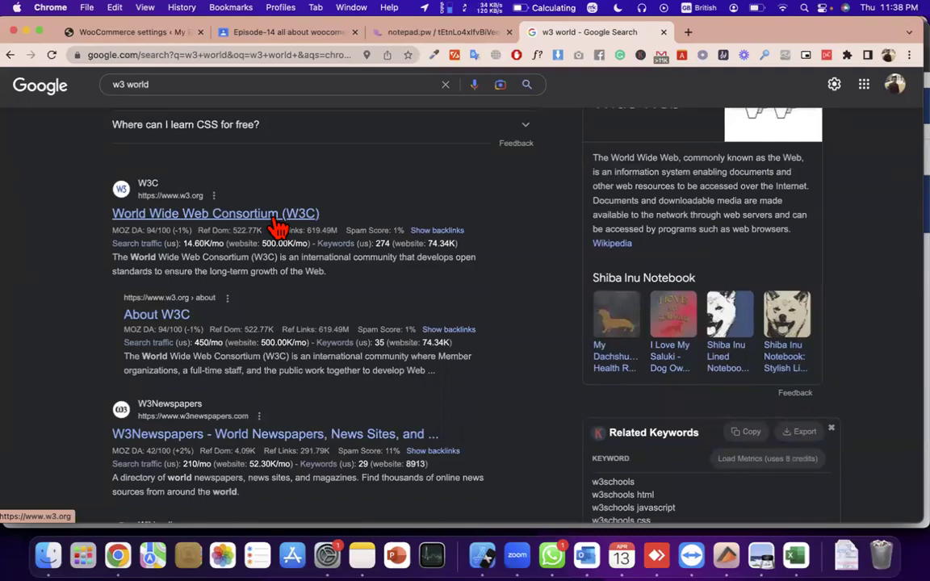
scroll(380, 322, "up", 10)
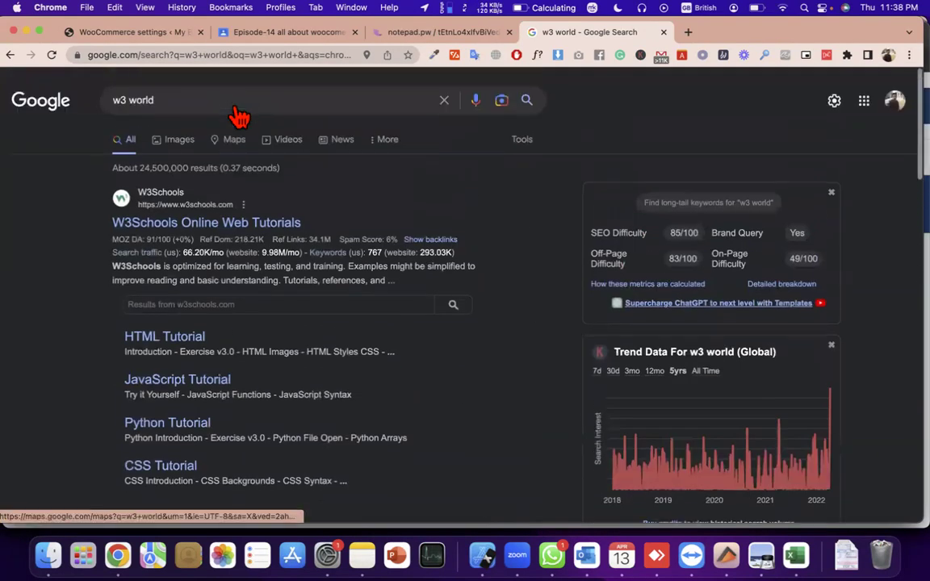
- Search Google for "nft" and view the results
left_click(204, 105)
type("nf")
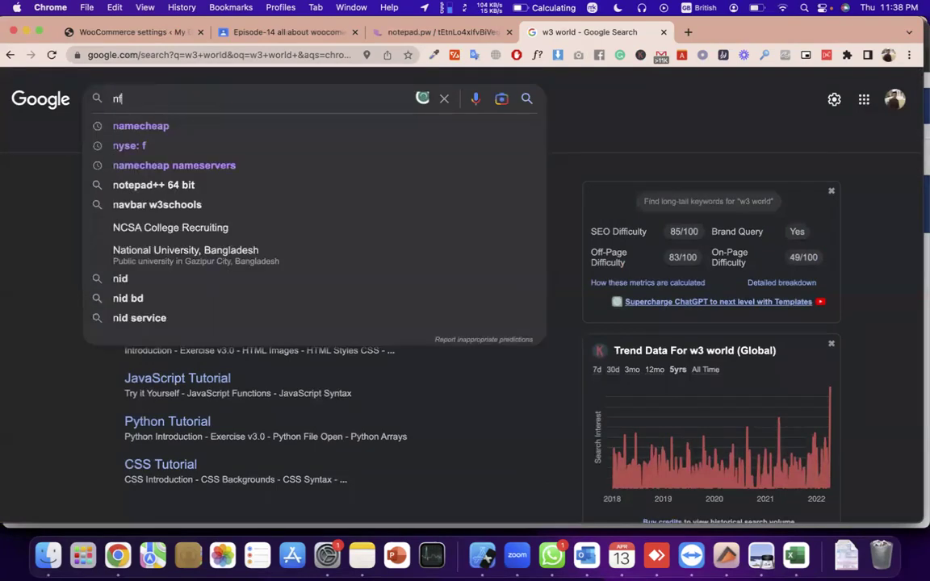
type("t")
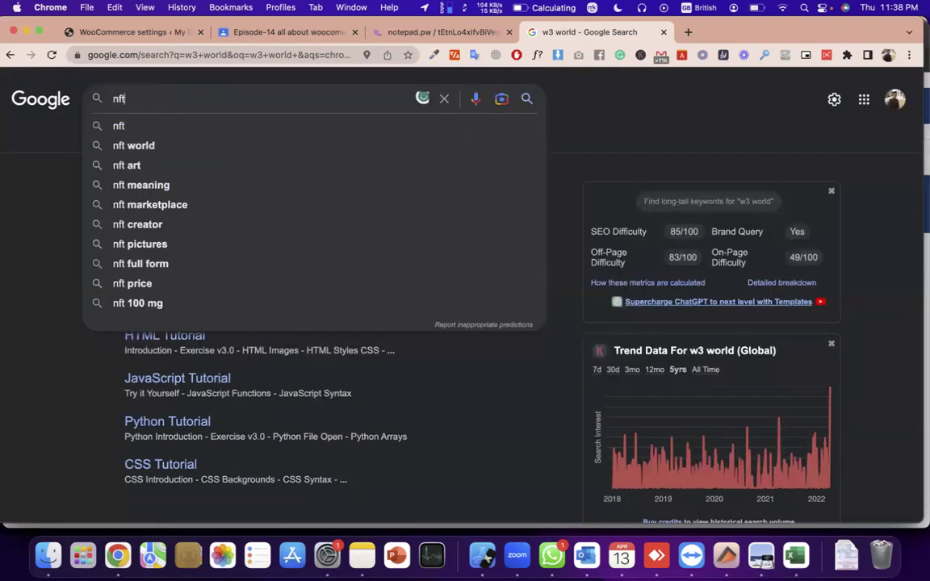
key("Return")
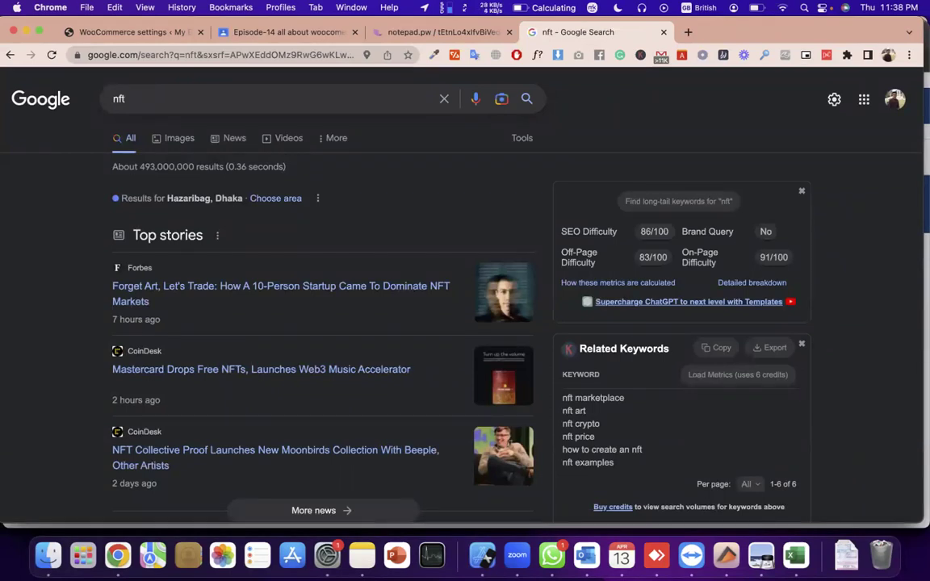
- Return to the notepad tab and add four blank lines below the third party payment gateway entry
left_click(439, 31)
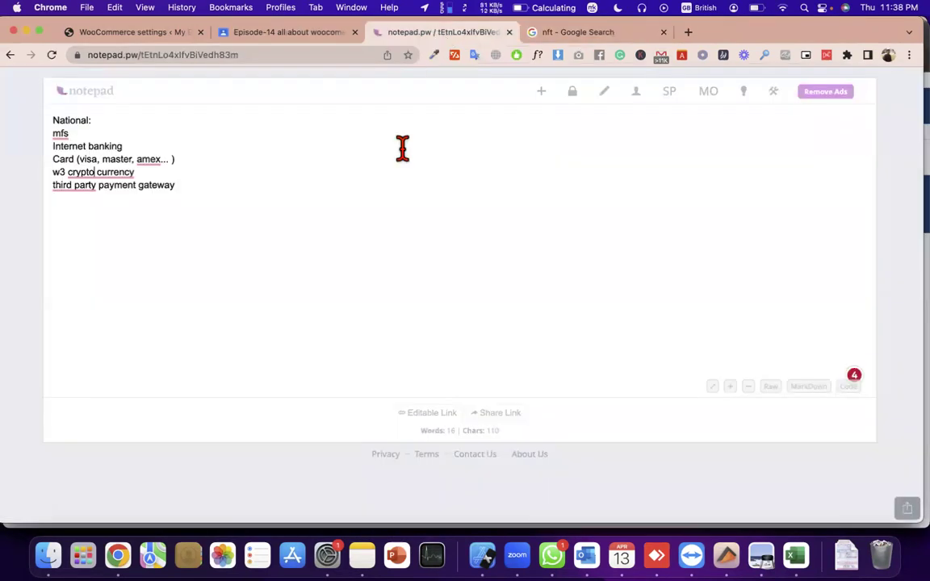
triple_click(189, 187)
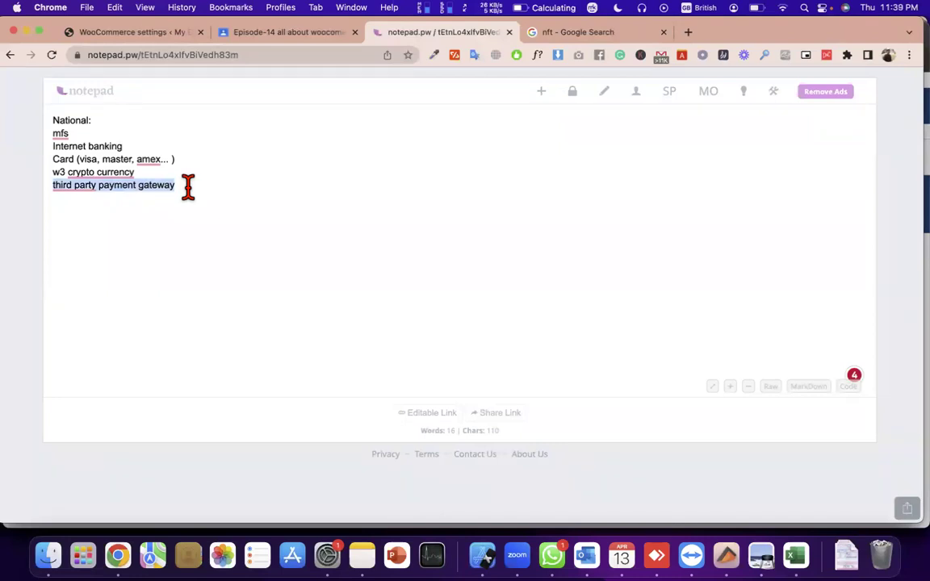
left_click(224, 216)
triple_click(222, 214)
left_click(222, 212)
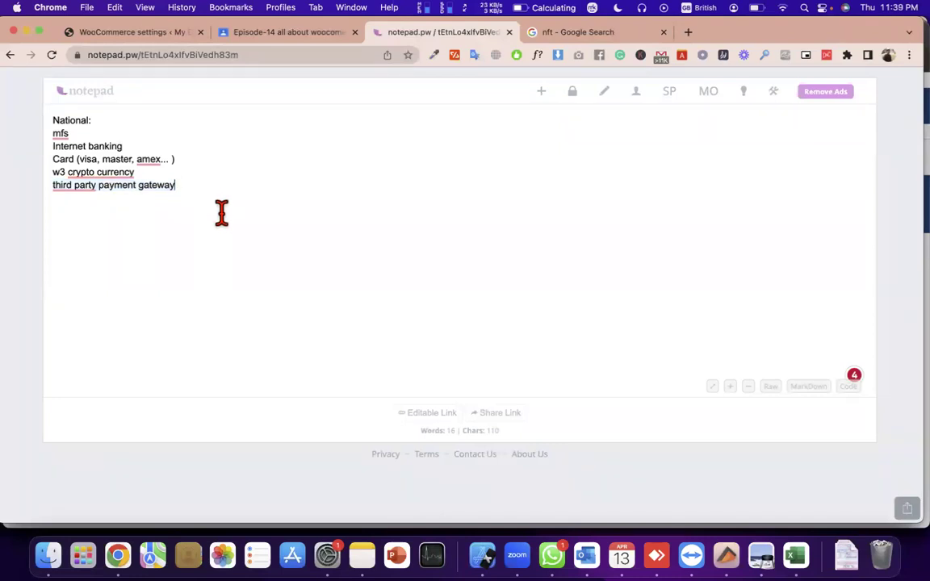
triple_click(222, 213)
left_click(219, 202)
key("Return")
key("Return")
key("Return")
key("Return")
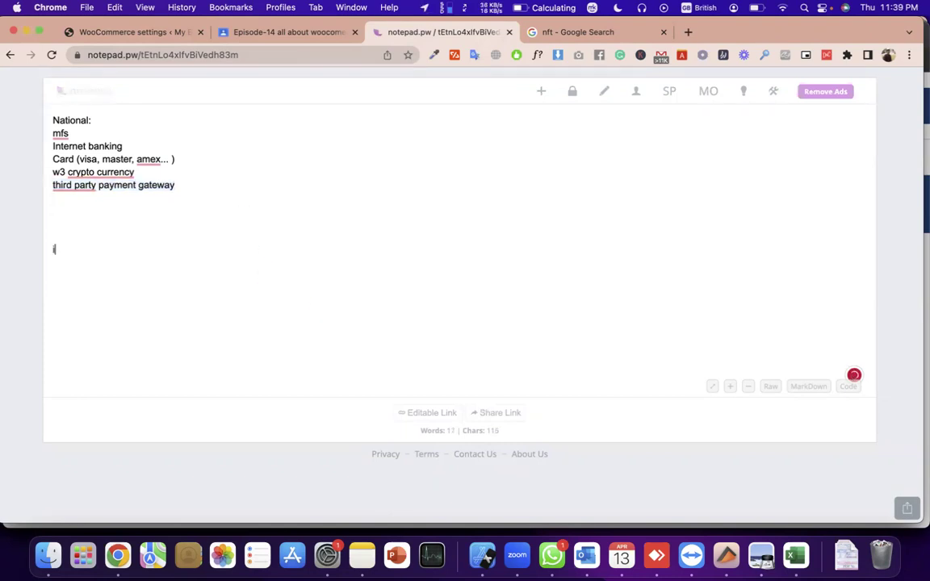
key("BackSpace")
- Extend the mfs entry with the examples "(bkash, nagad, rocket)"
left_click(97, 133)
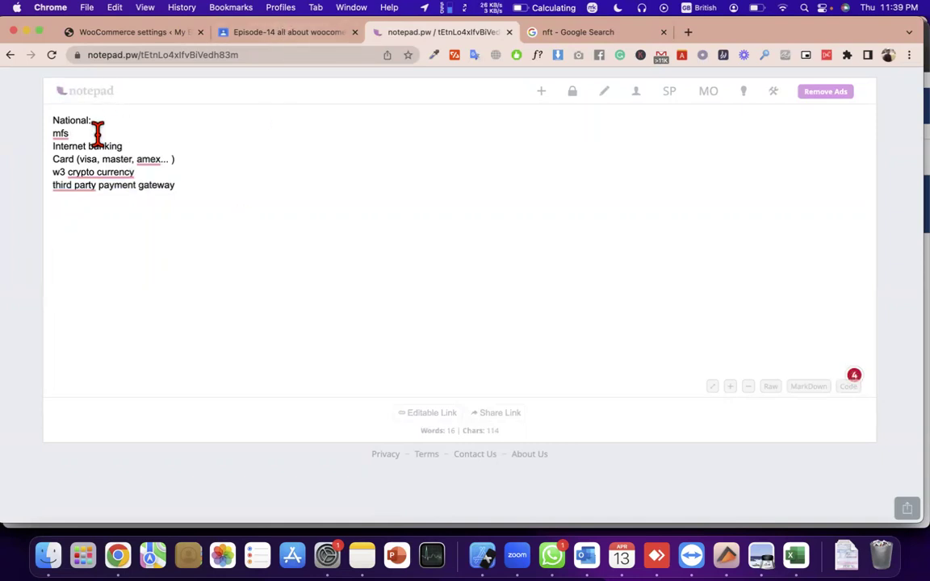
type("()")
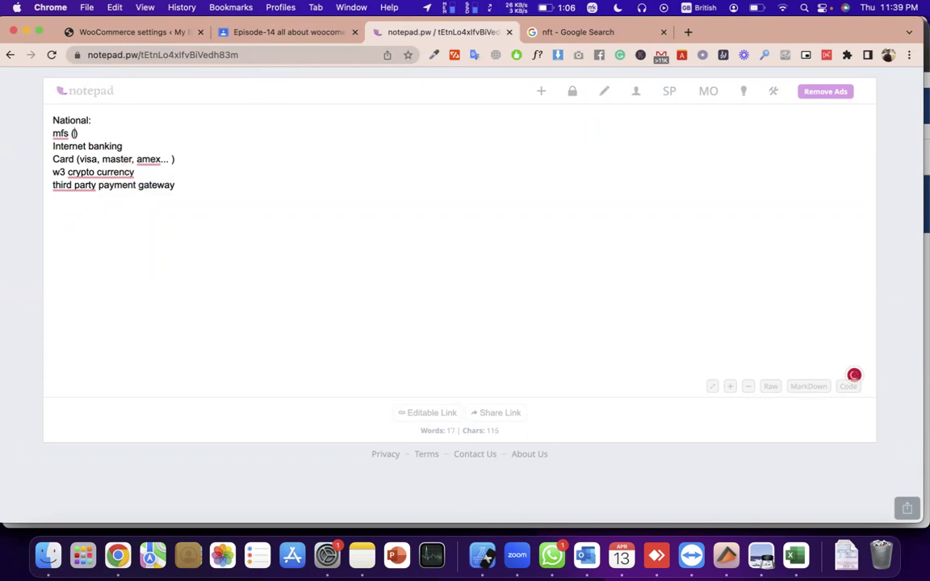
type("bkash, nagad, rocket")
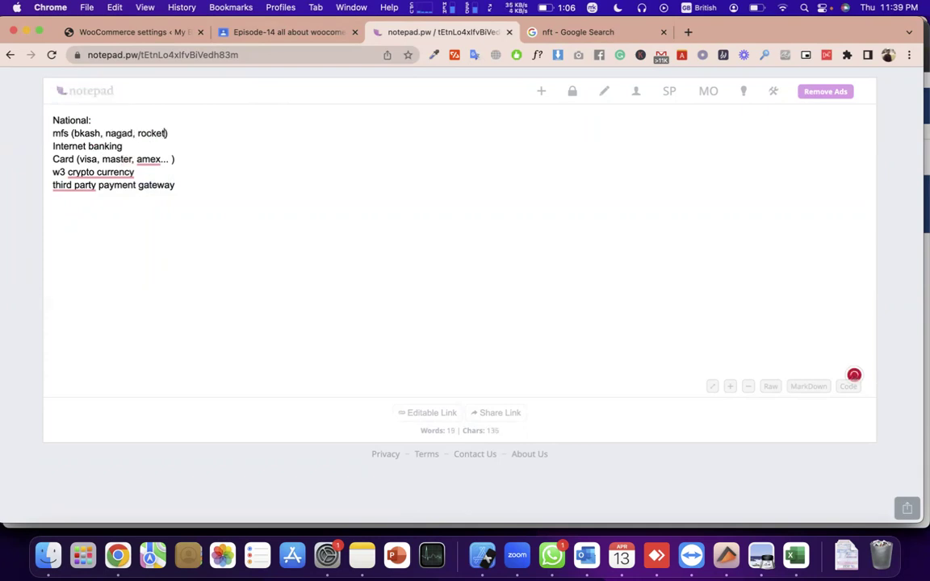
triple_click(106, 132)
triple_click(164, 133)
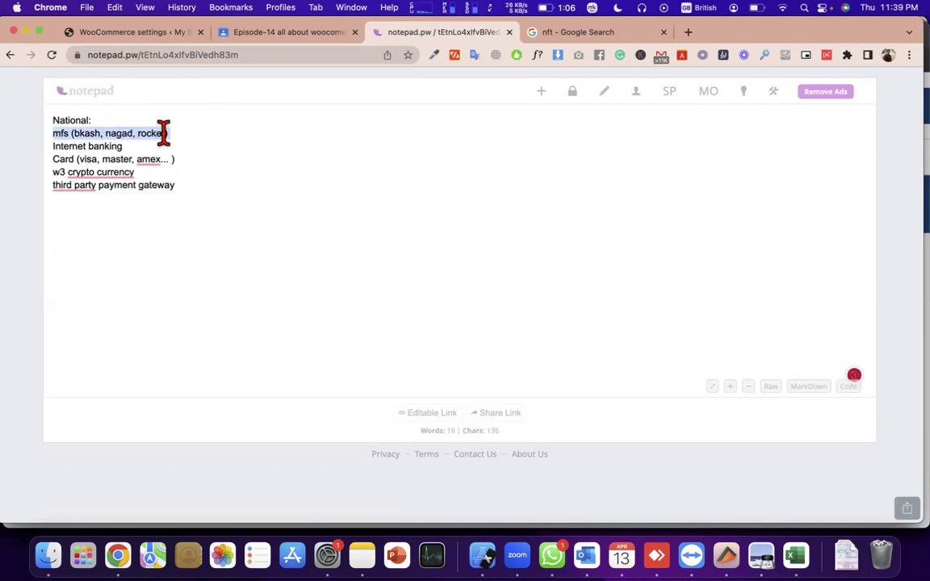
left_click(179, 133)
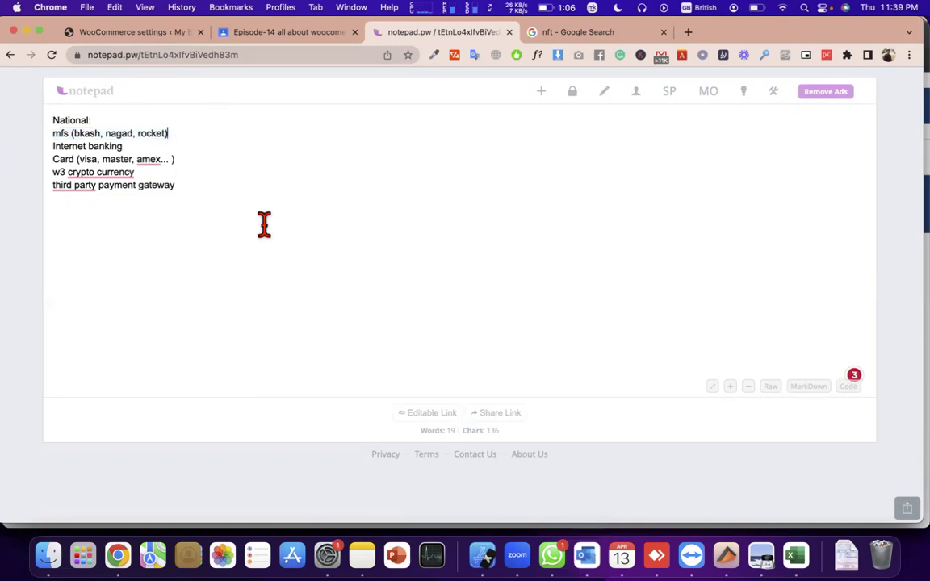
- Add the text "as an" below the blank lines under the third party payment gateway entry and highlight the mfs examples
left_click(242, 239)
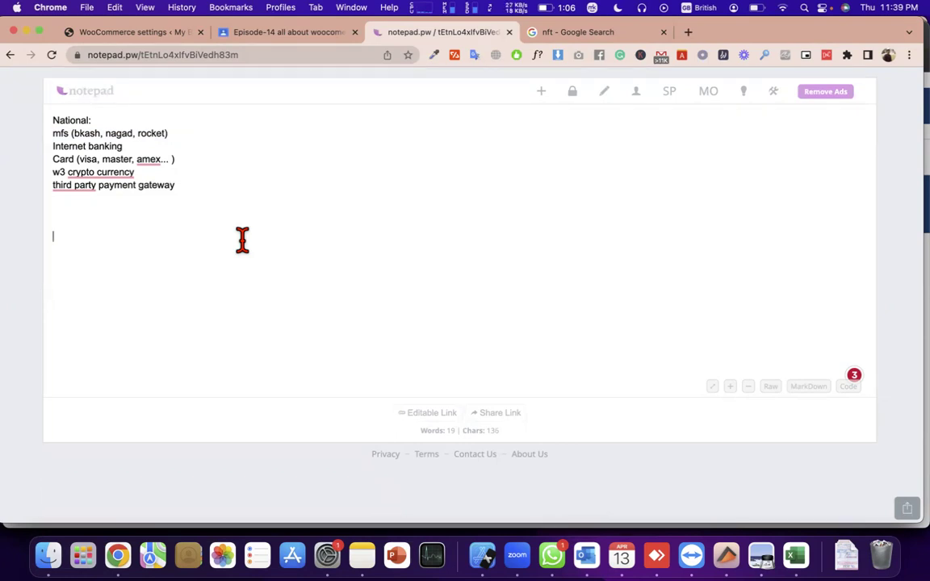
left_click(242, 240)
type("asan")
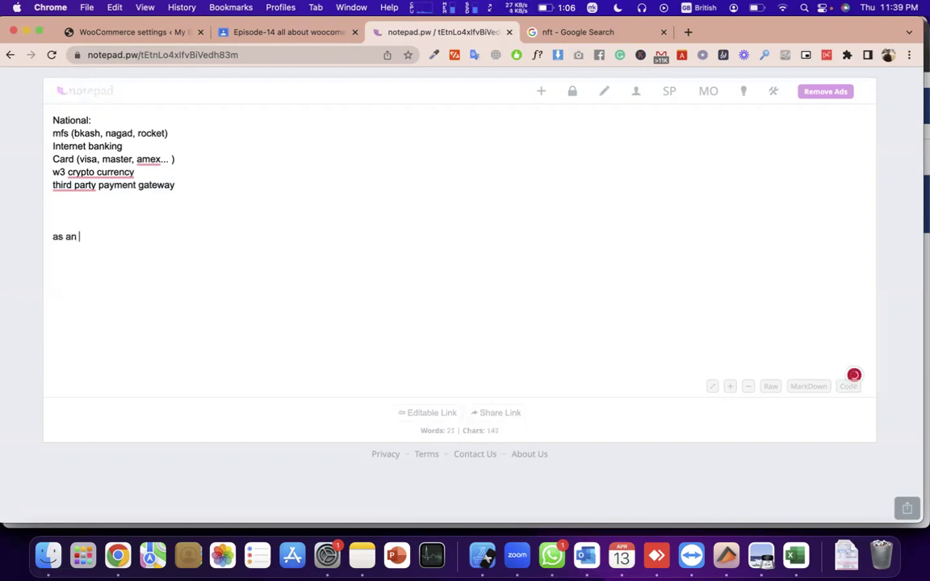
left_click_drag(73, 133, 162, 138)
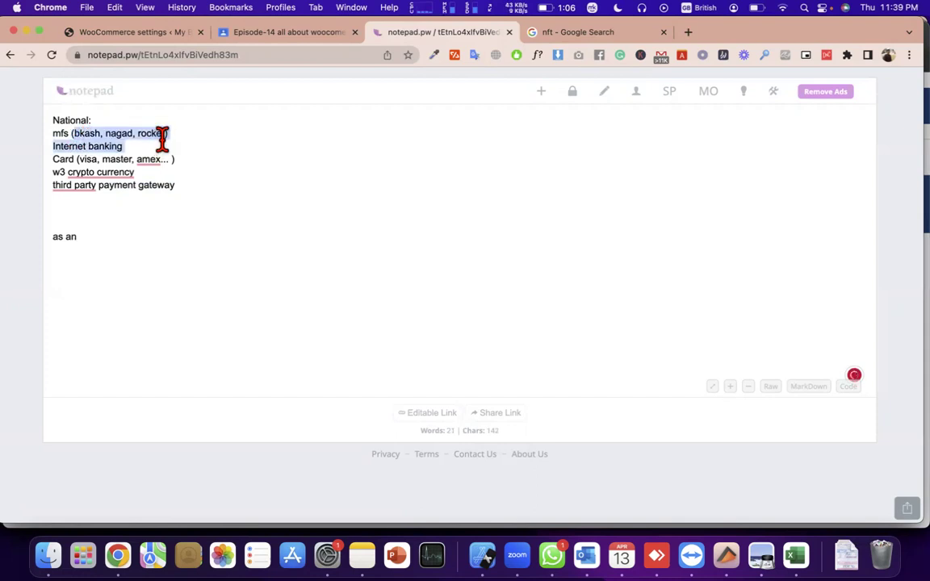
- Search Google for "nagad merchant portal for website" in a new browser tab
left_click(689, 34)
type("bkash")
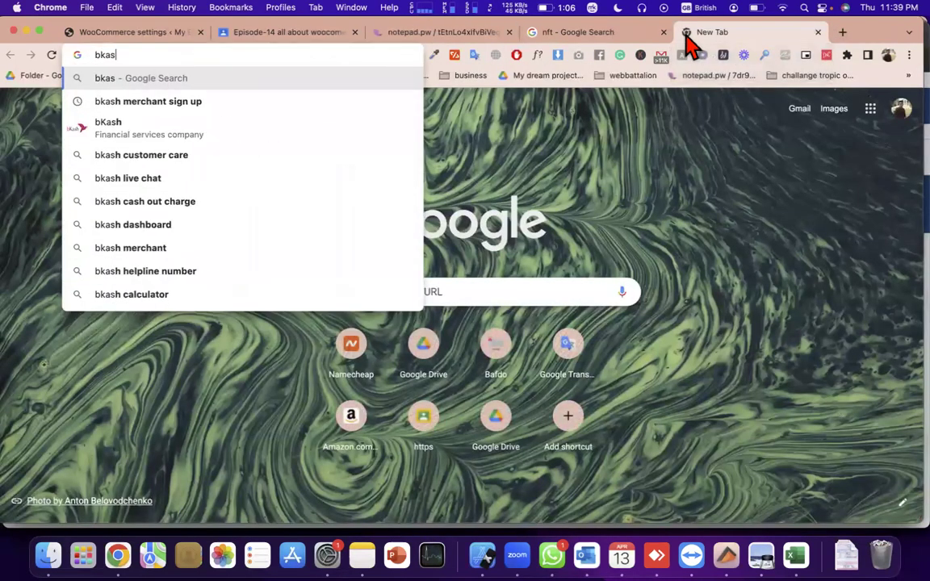
key("BackSpace")
key("BackSpace")
key("BackSpace")
key("BackSpace")
key("BackSpace")
type("nagad mar")
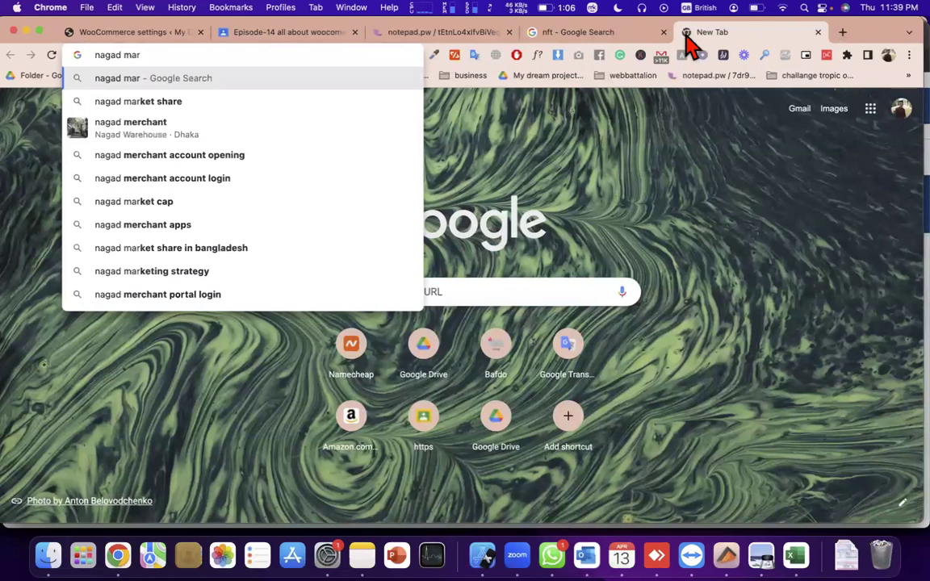
key("Down")
key("Down")
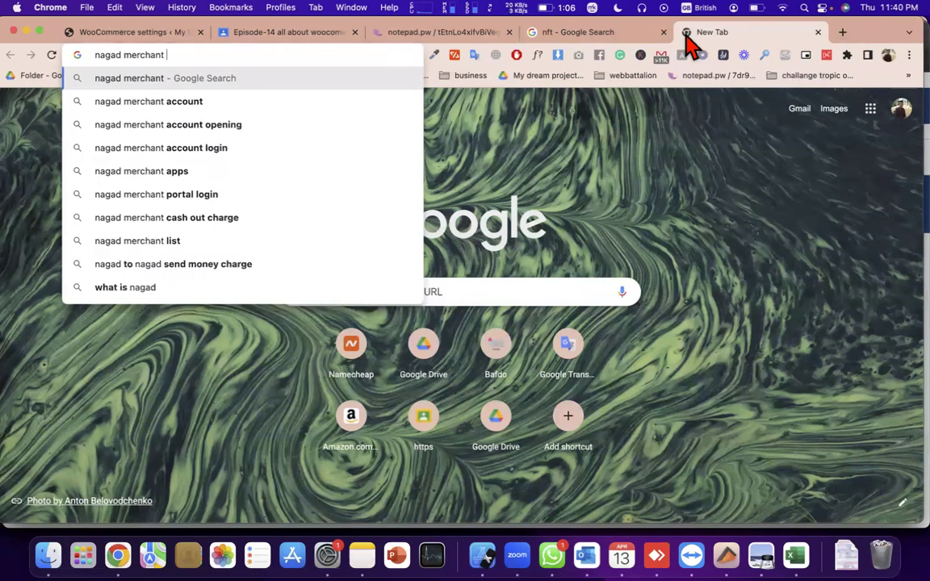
type("portal ")
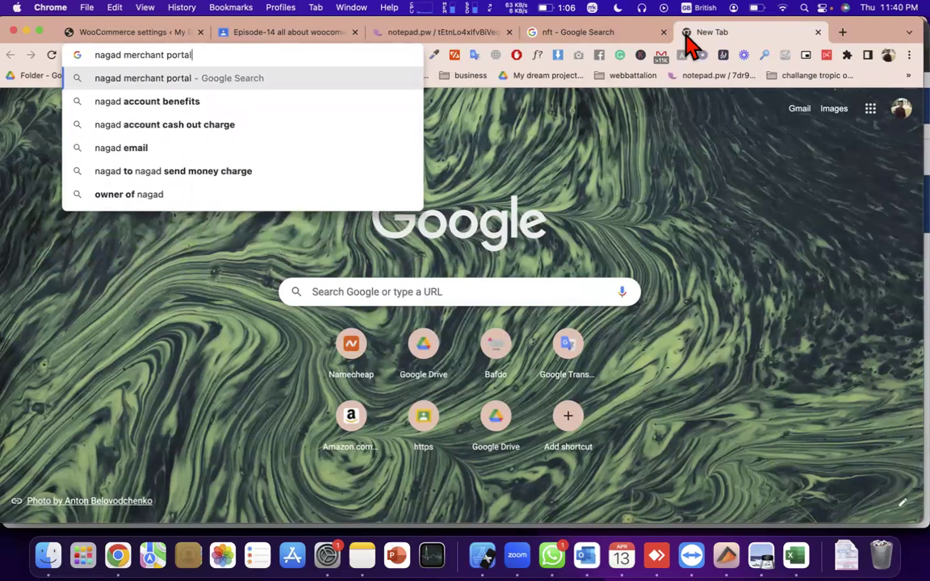
type("to ")
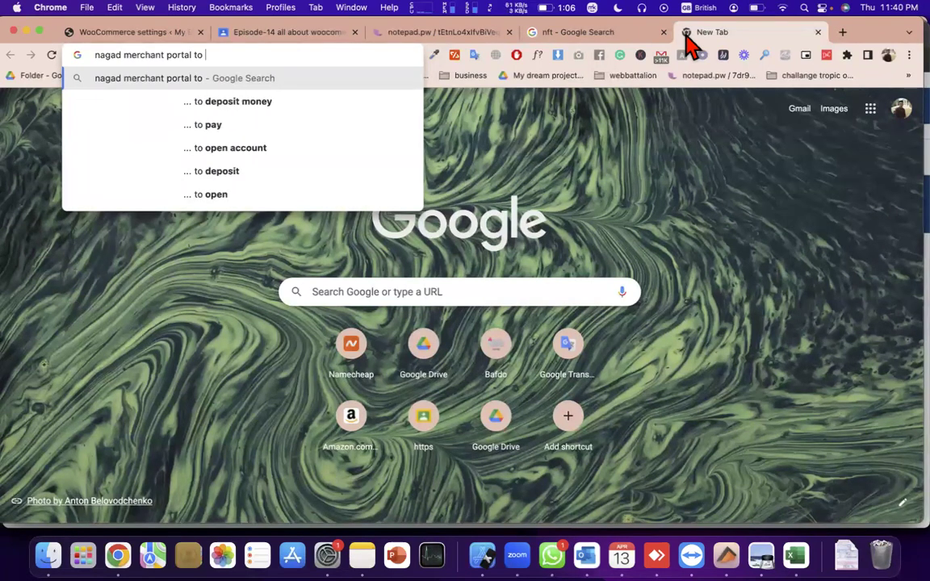
type("a")
key("BackSpace")
type("we")
key("BackSpace")
key("BackSpace")
key("BackSpace")
key("BackSpace")
type("or website")
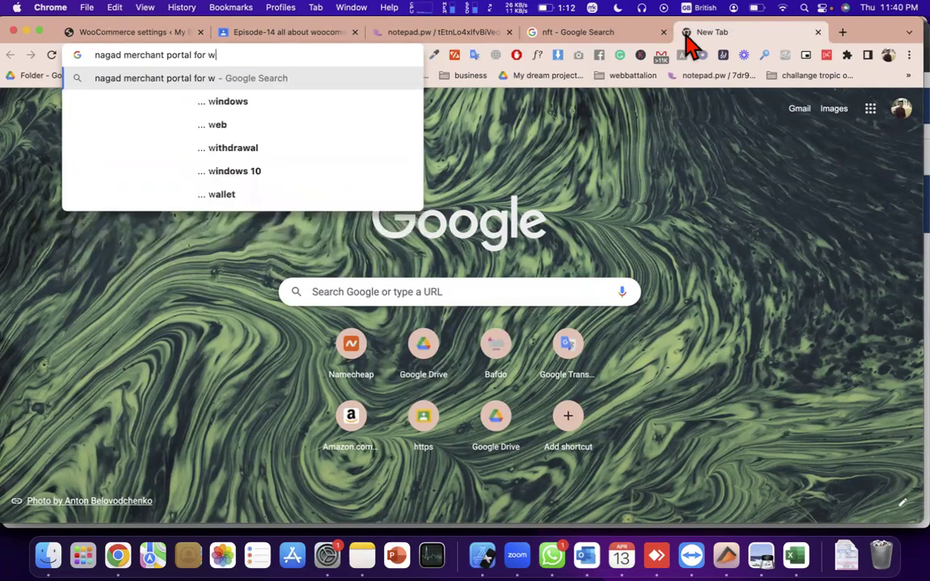
key("Return")
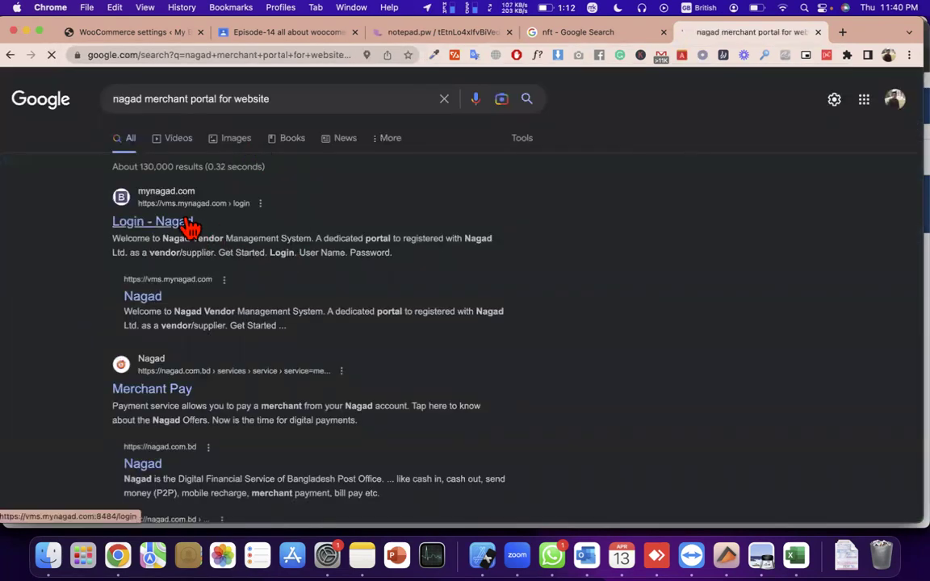
- Look through the search results and open the "Login - Nagad" result from mynagad.com
scroll(332, 299, "down", 1)
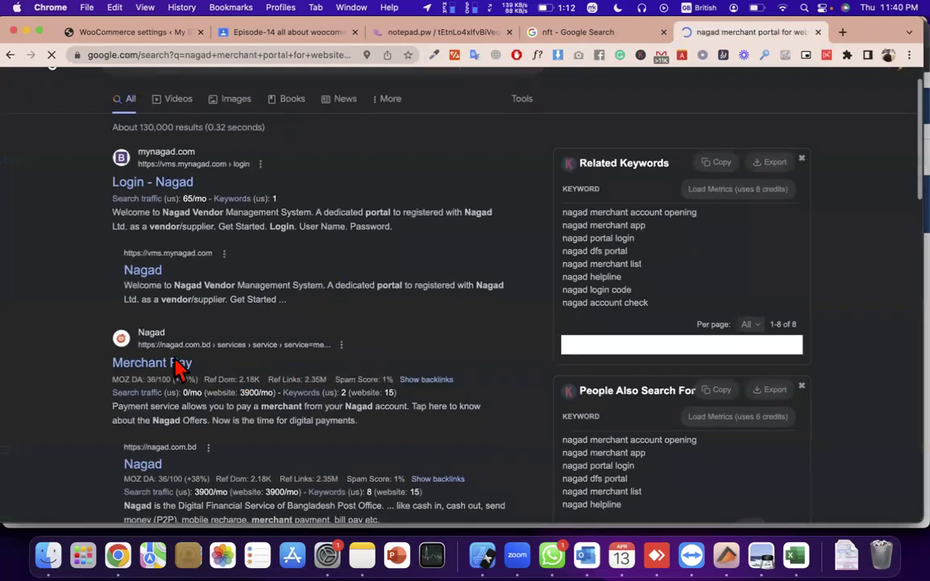
scroll(356, 387, "down", 1)
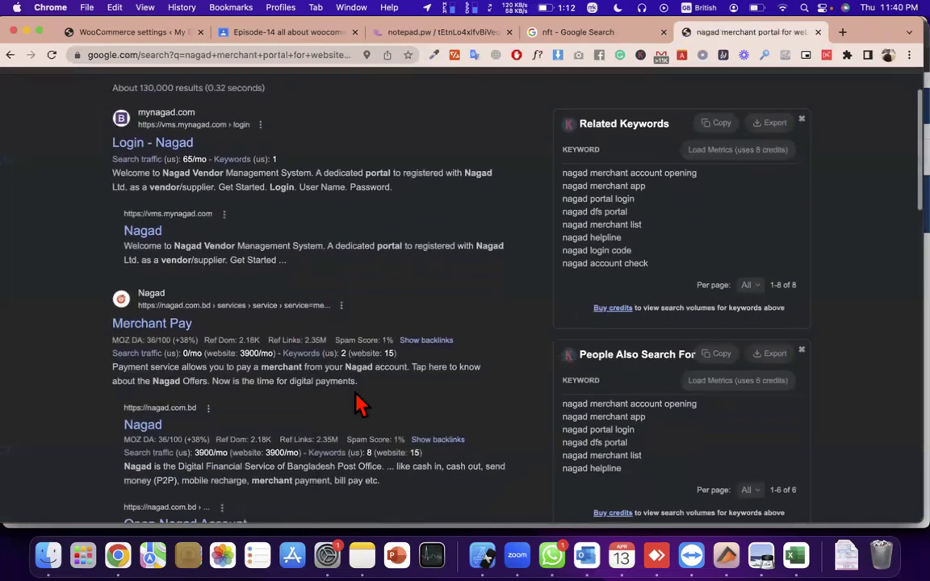
triple_click(272, 242)
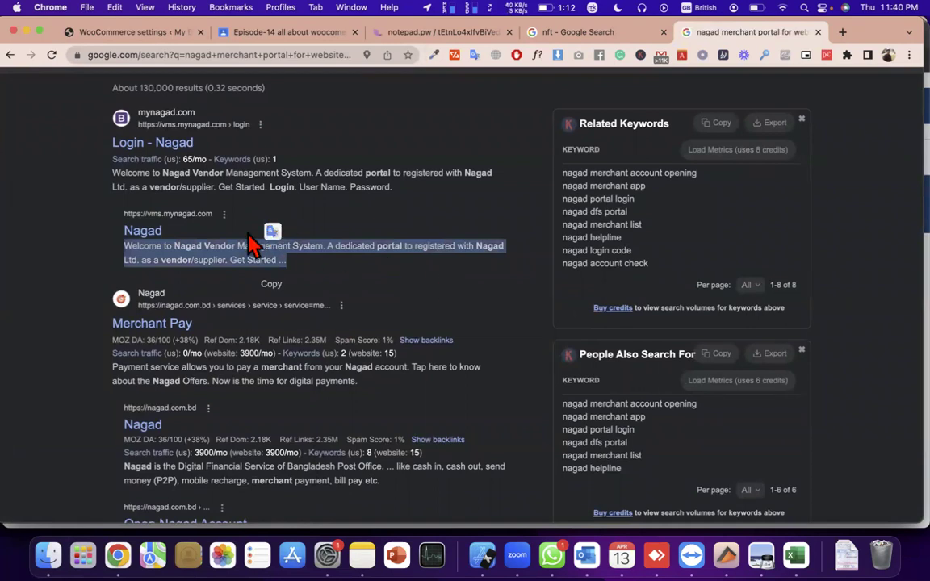
left_click(191, 142)
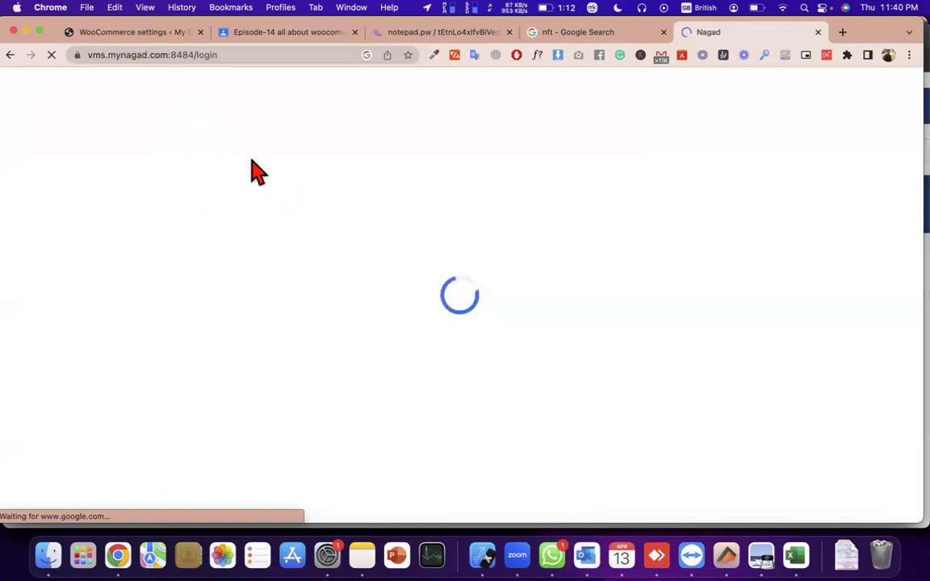
- Examine the Nagad vendor portal's login section, Registration Form page and Required Documents page
left_click(211, 55)
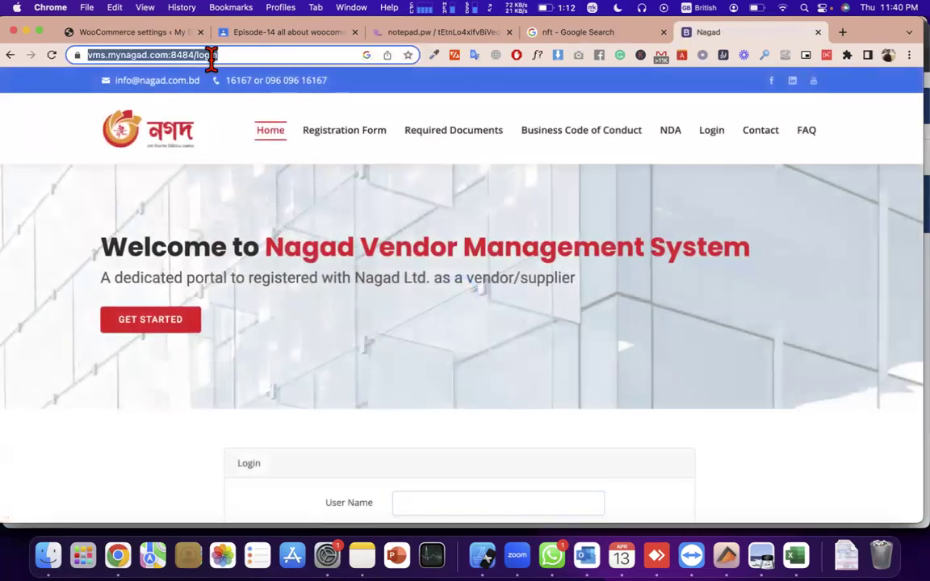
scroll(388, 338, "down", 5)
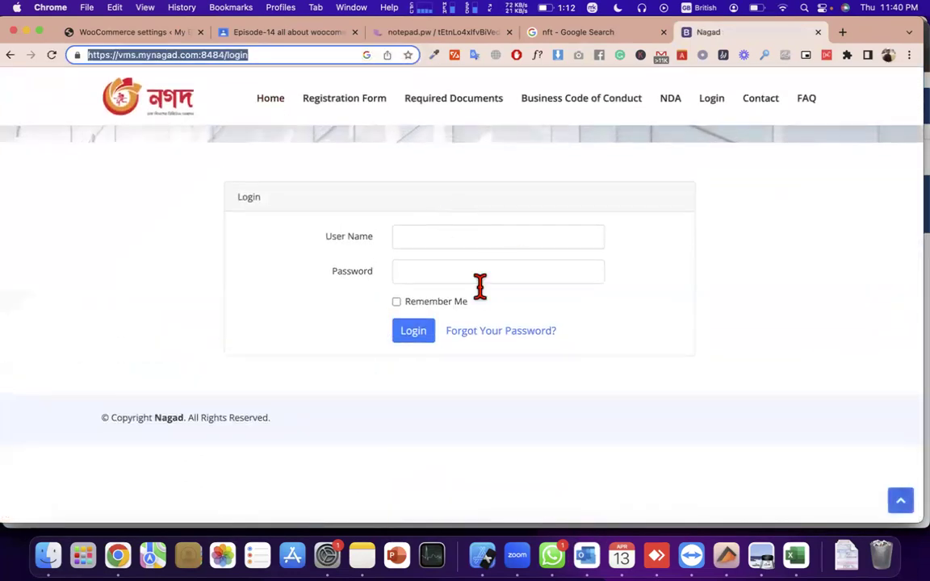
scroll(453, 326, "up", 4)
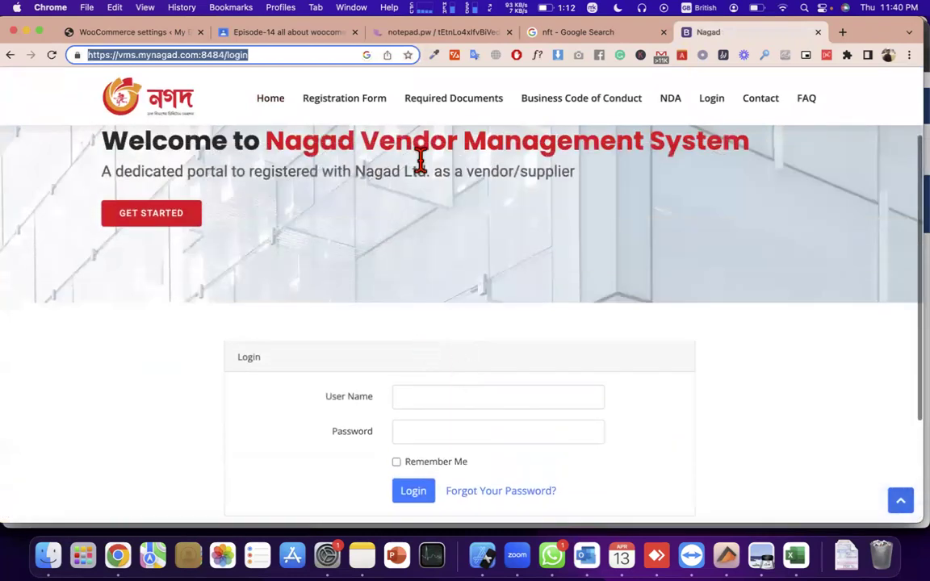
left_click(374, 104)
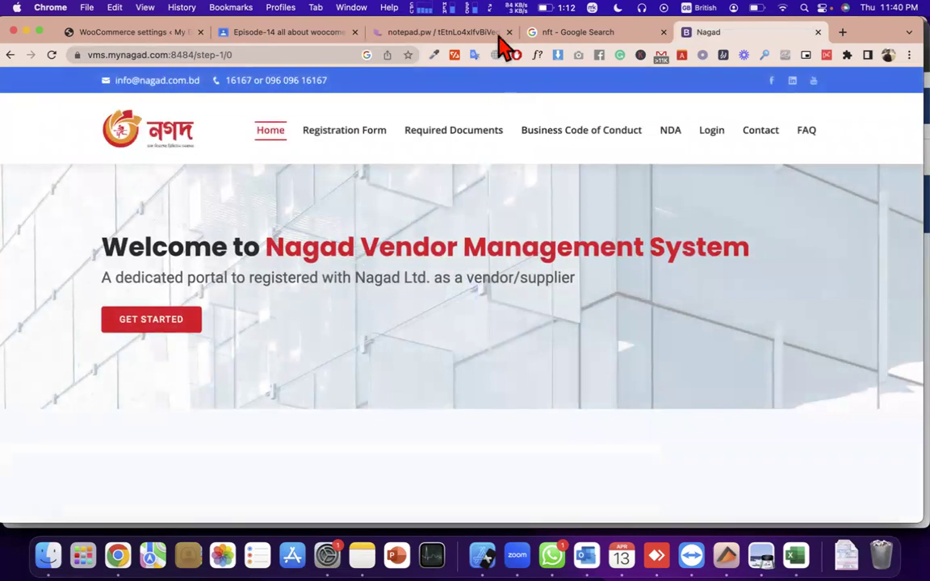
left_click(475, 138)
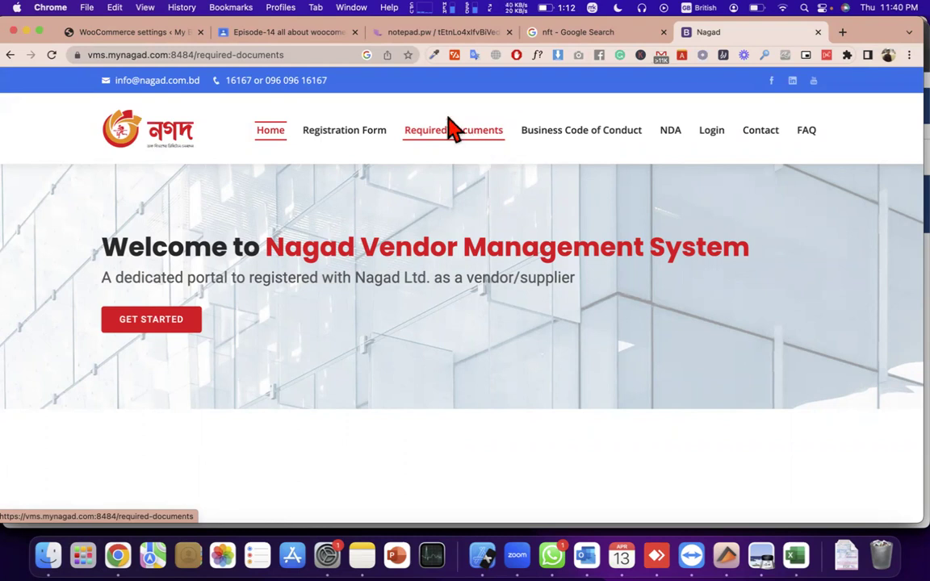
- Replace the "as an" line in the online notepad with "complete our store"
left_click(408, 32)
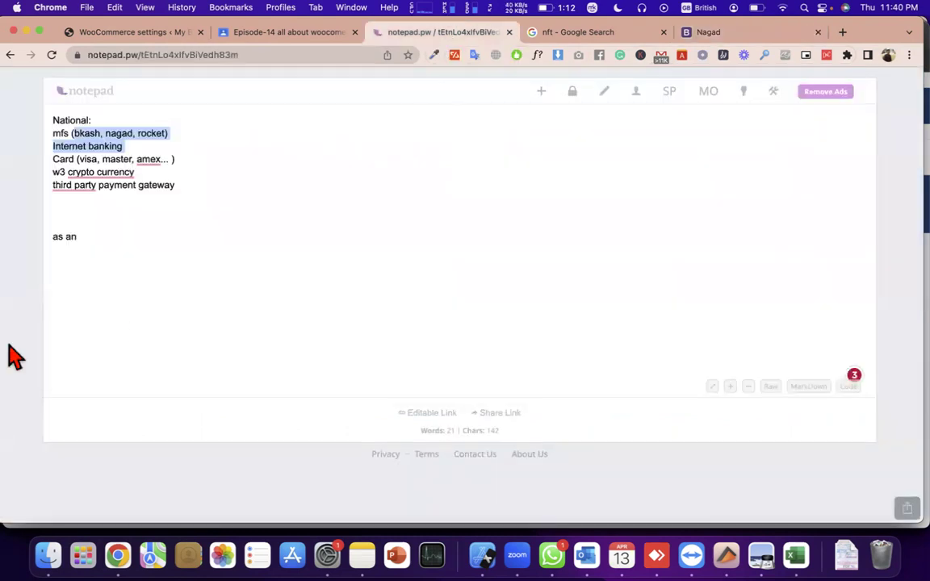
left_click(111, 235)
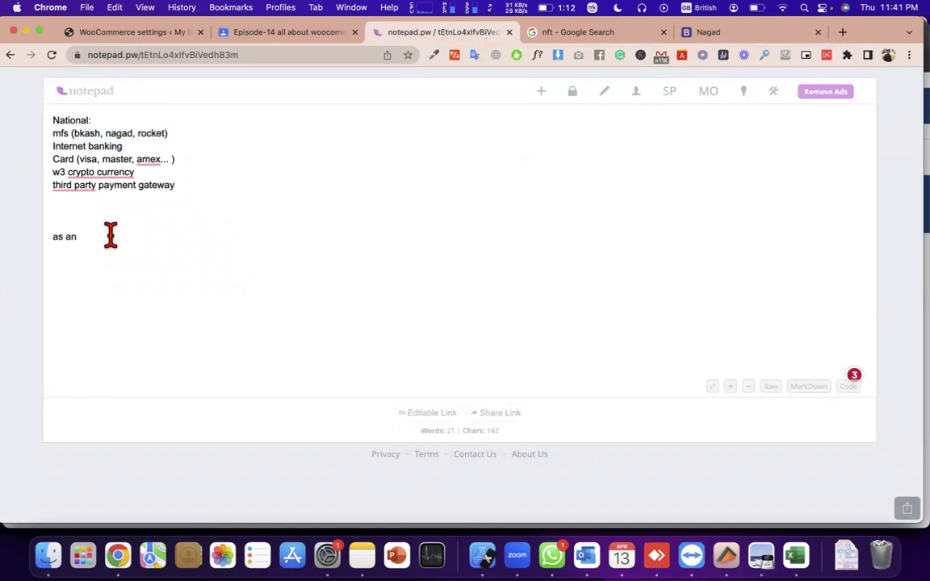
triple_click(110, 235)
type("com")
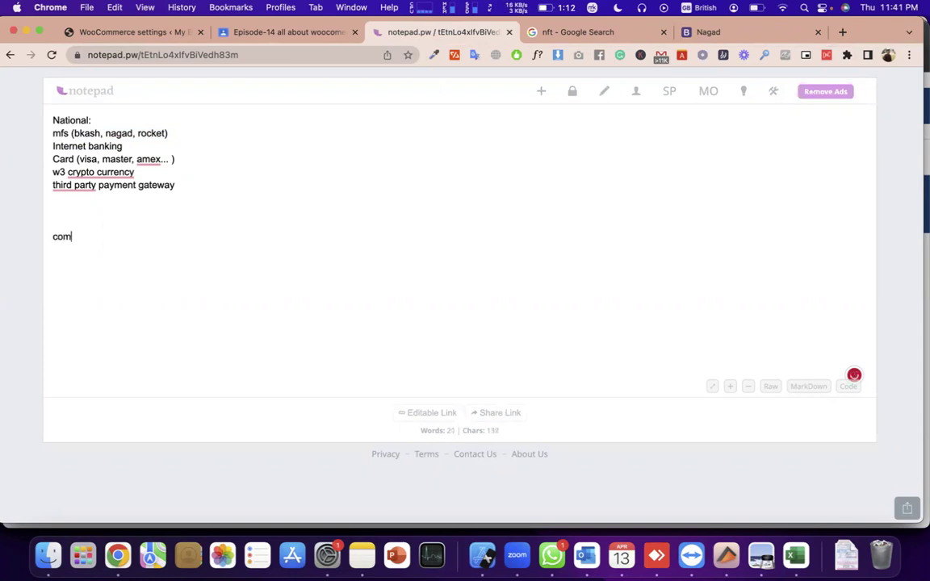
type("plete our store")
key("Return")
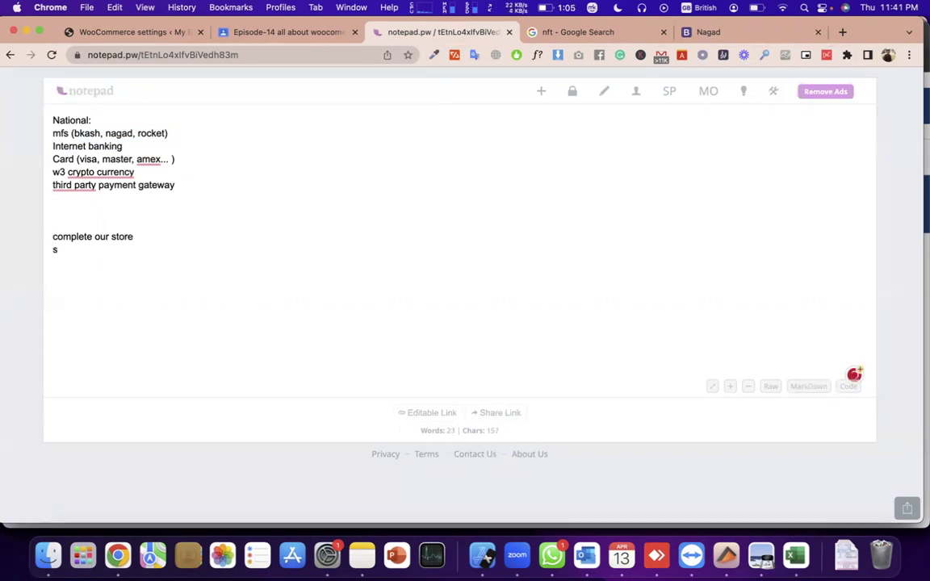
- Add the line "business document" below "complete our store" in the notes
key("BackSpace")
type("business t")
key("BackSpace")
type("document")
key("BackSpace")
key("BackSpace")
key("BackSpace")
type("men")
key("BackSpace")
type("ent")
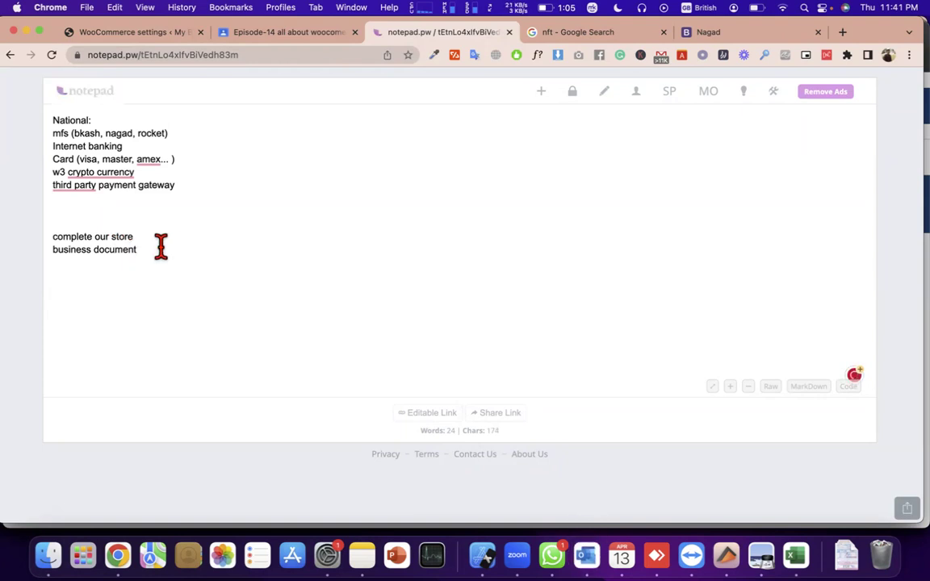
key("Return")
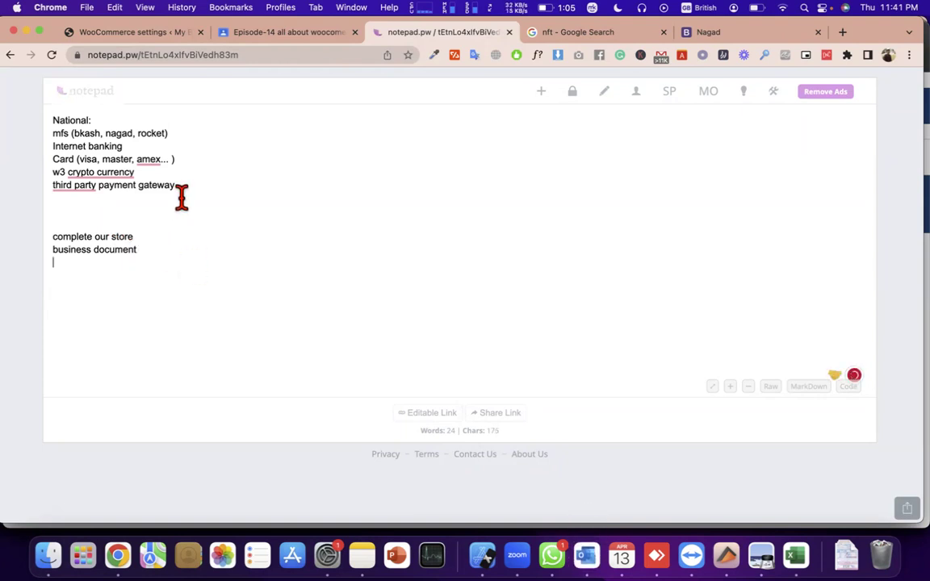
- Check the payment list in the class material, and review the mfs providers and the two requirement lines in the notes
left_click(277, 33)
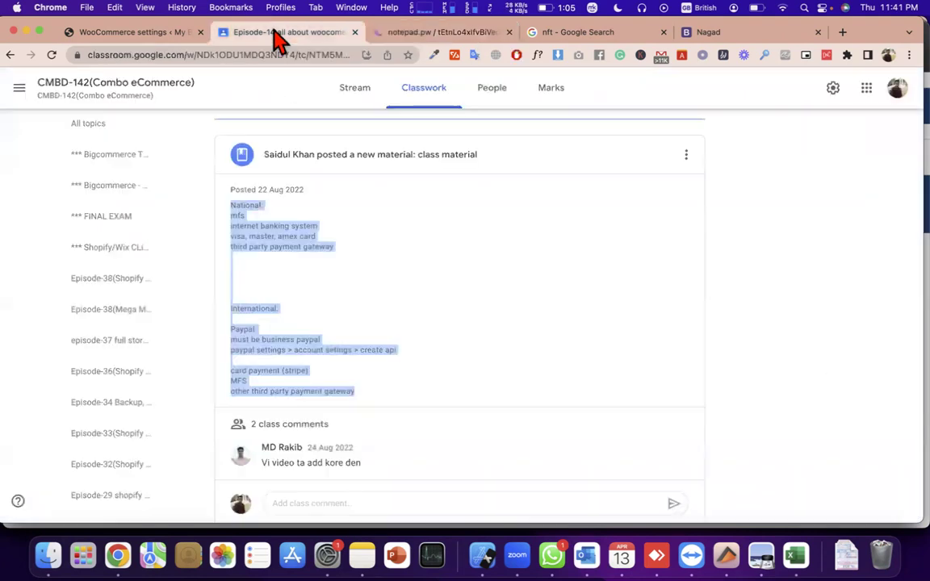
left_click(425, 34)
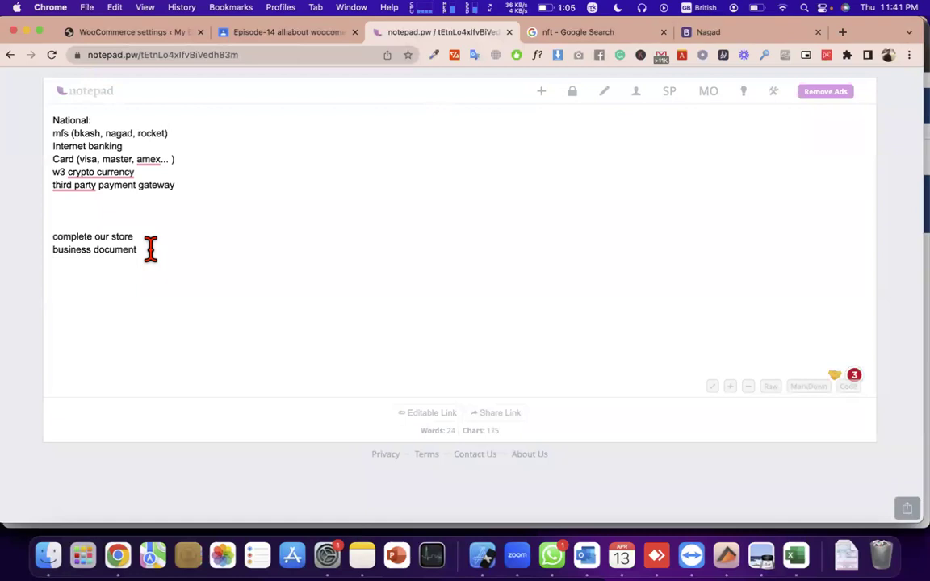
left_click_drag(141, 236, 15, 239)
left_click_drag(140, 248, 66, 255)
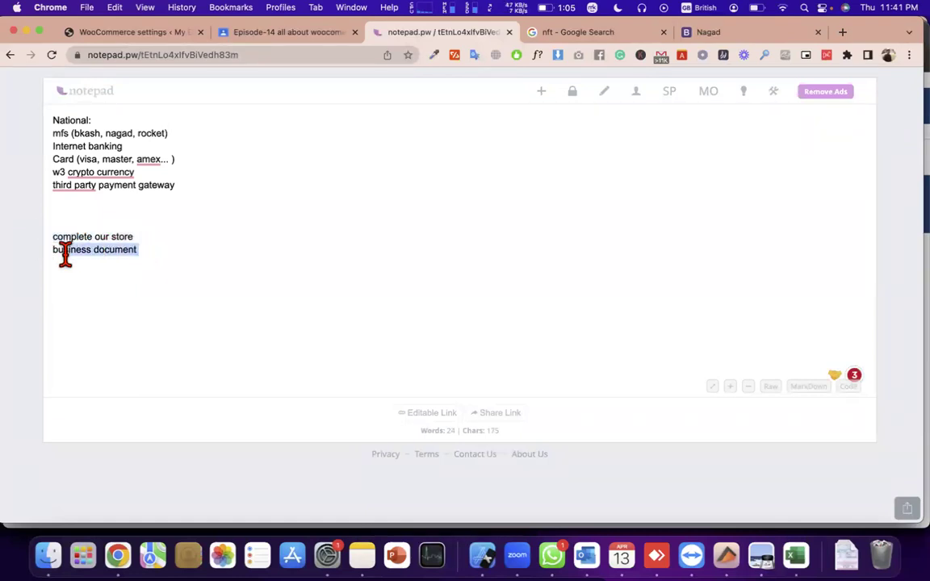
double_click(80, 132)
double_click(123, 134)
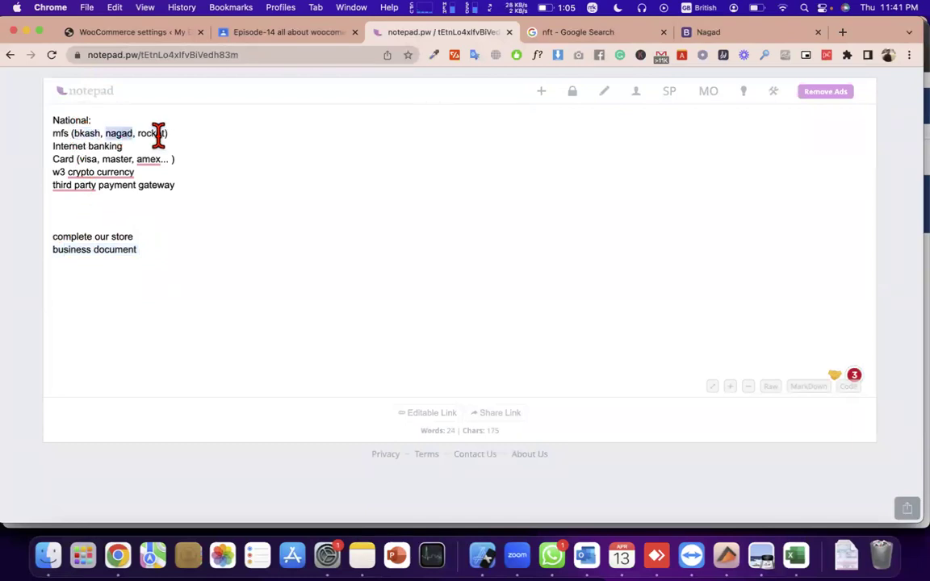
triple_click(159, 134)
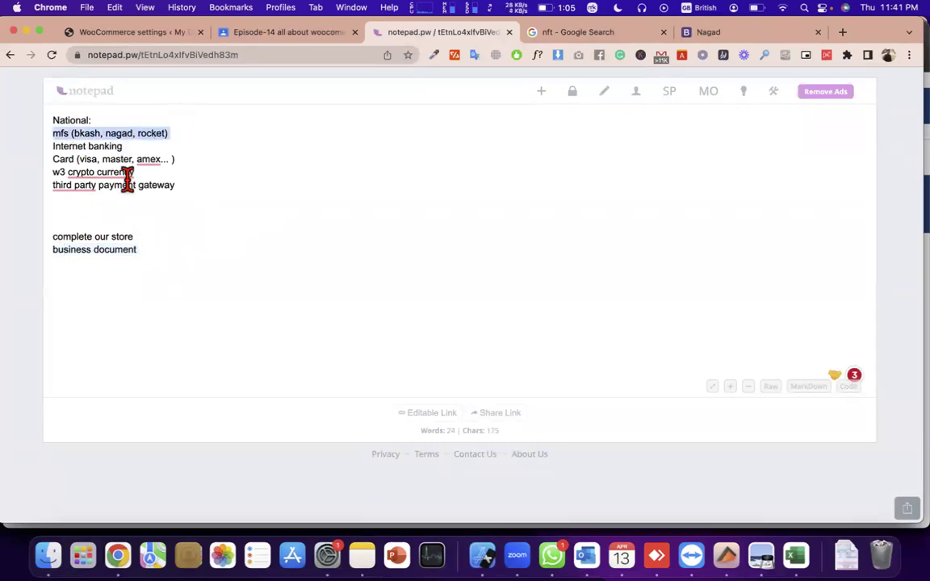
double_click(152, 133)
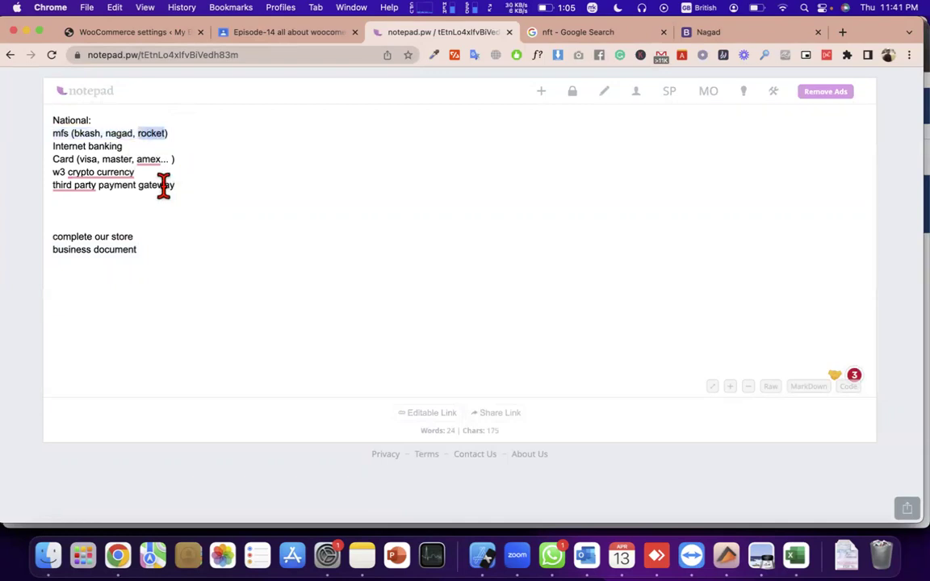
double_click(123, 245)
triple_click(123, 246)
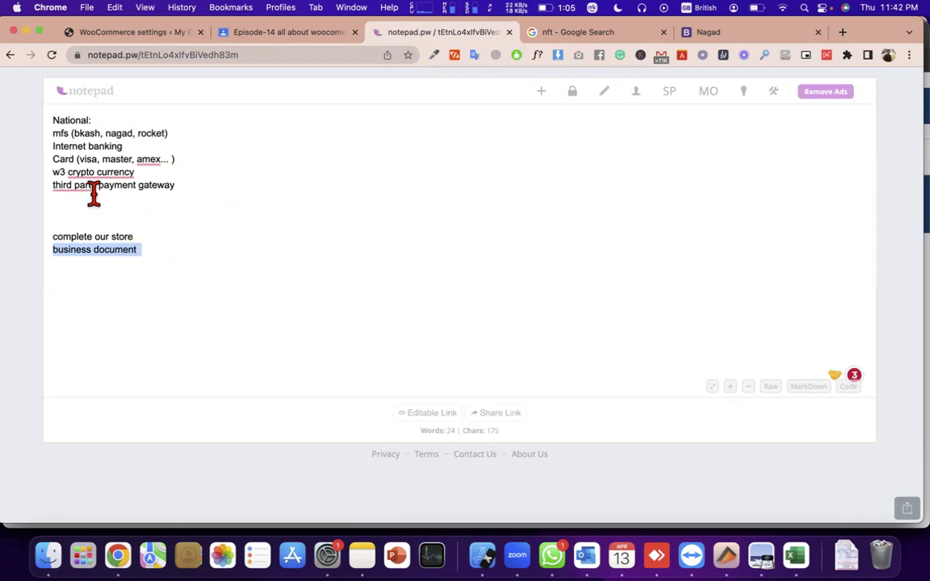
- Highlight bkash, nagad and rocket in the mfs line of the notes, along with the "complete our store" requirement
left_click(90, 130)
triple_click(90, 130)
left_click(90, 130)
double_click(89, 133)
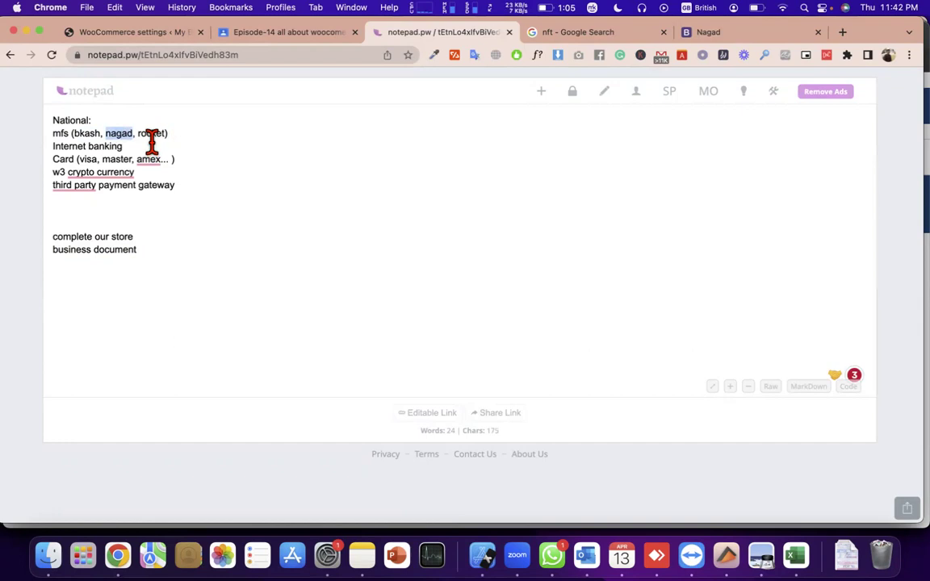
double_click(145, 133)
left_click_drag(166, 133, 44, 141)
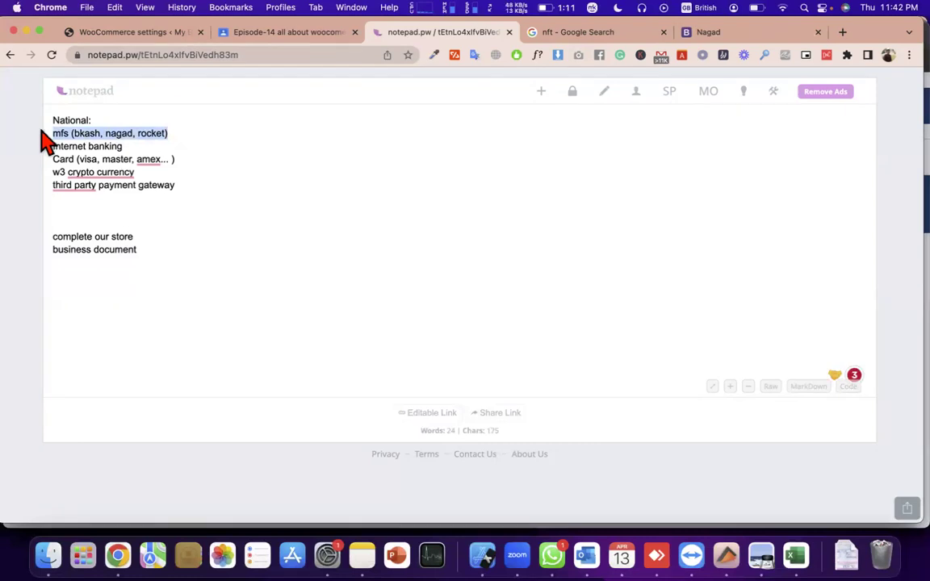
triple_click(58, 130)
triple_click(62, 130)
triple_click(87, 134)
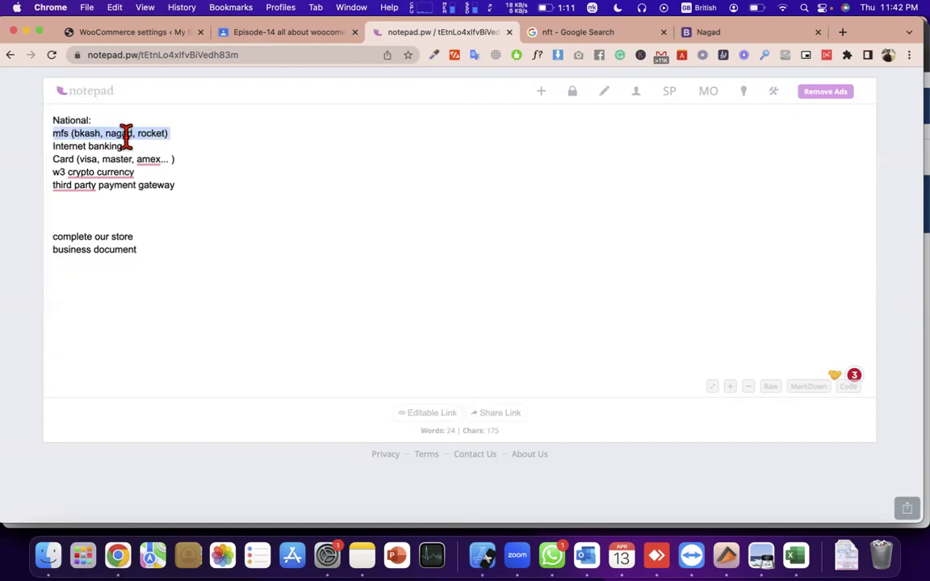
triple_click(133, 235)
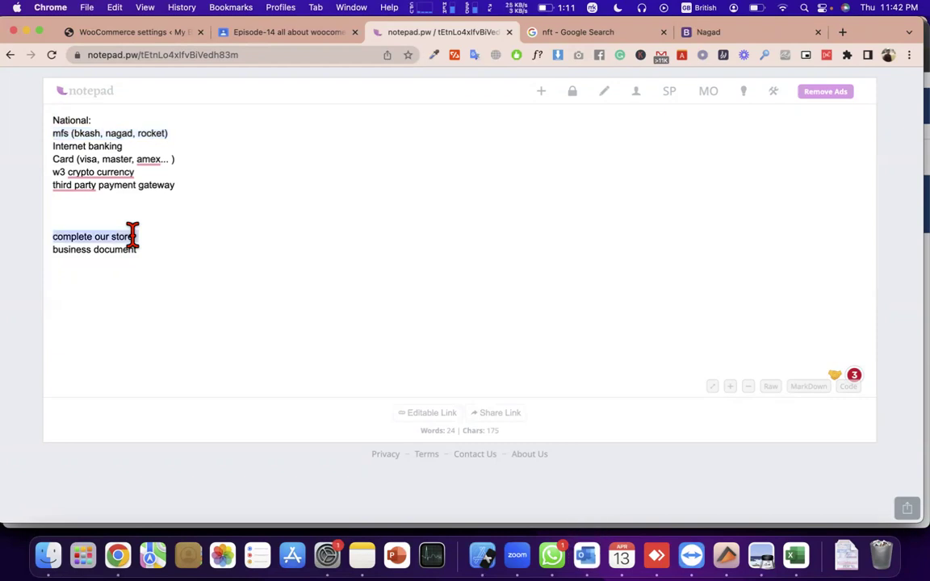
- Add the line "contact with sales team with business document" below the "business document" line, leaving one blank line between them
triple_click(172, 243)
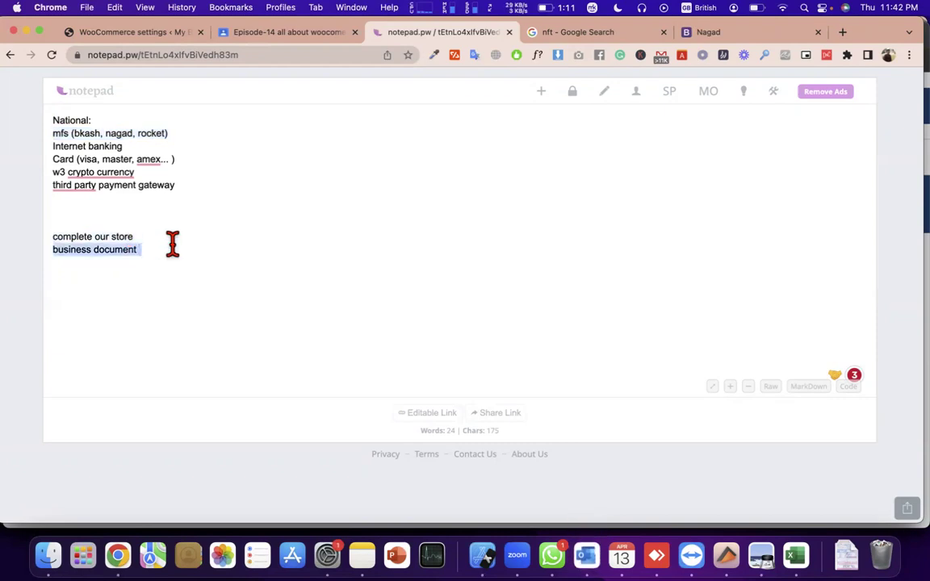
key("Return")
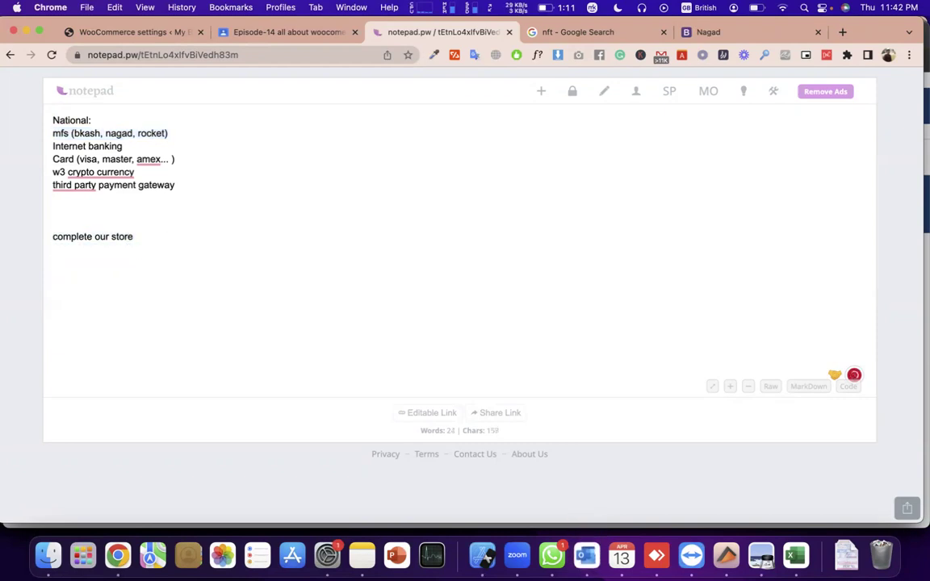
key("super+z")
left_click(54, 262)
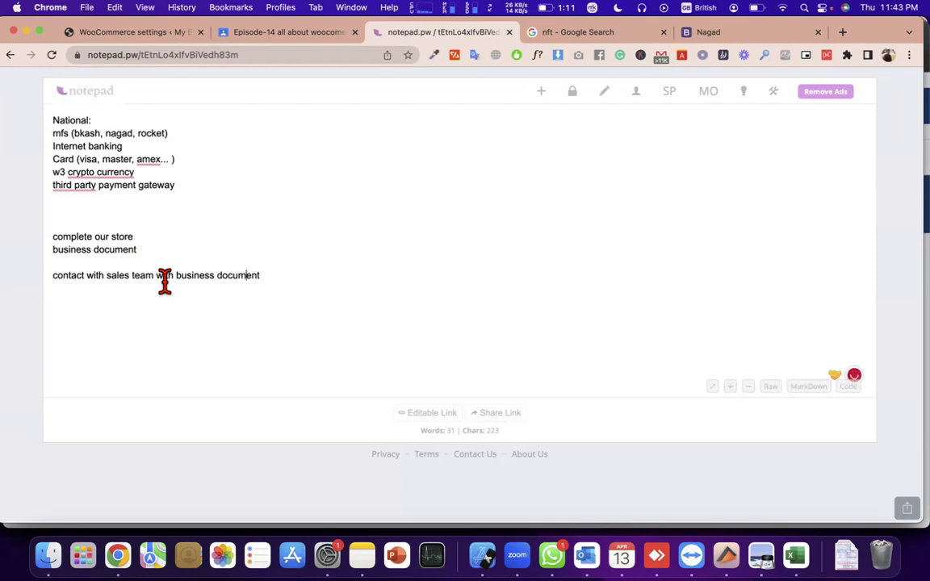
- Look over the payment methods in the WooCommerce settings and close the Nagad vendor portal page
triple_click(119, 132)
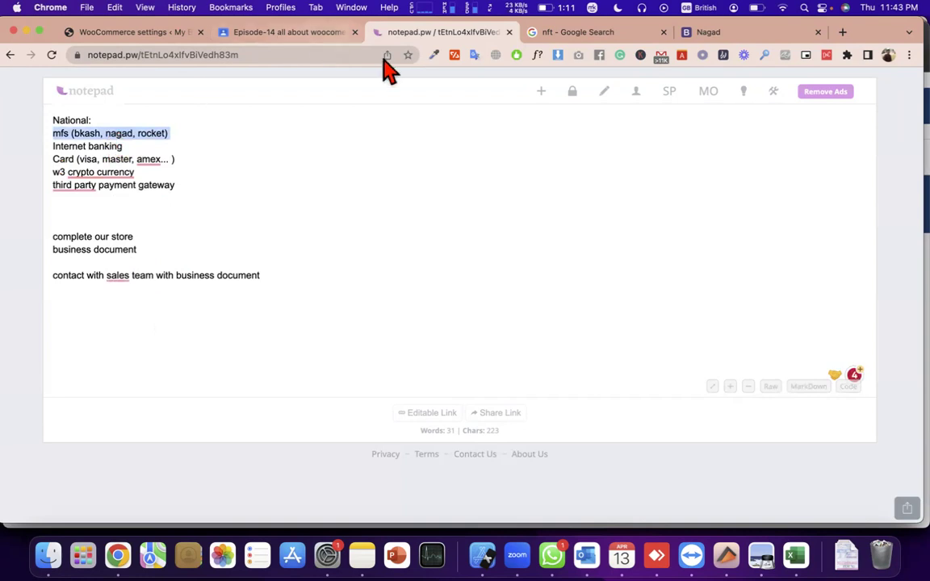
left_click(155, 34)
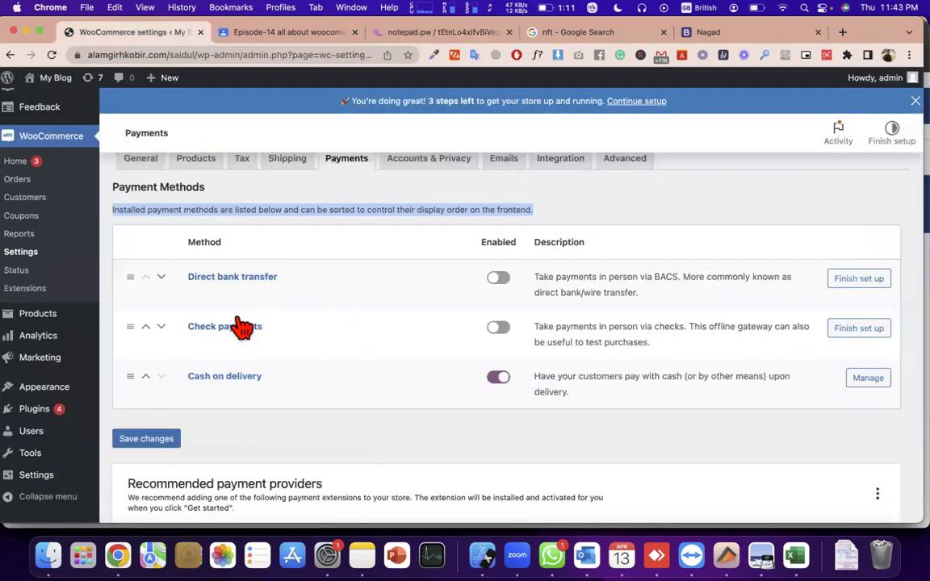
mouse_move(53, 415)
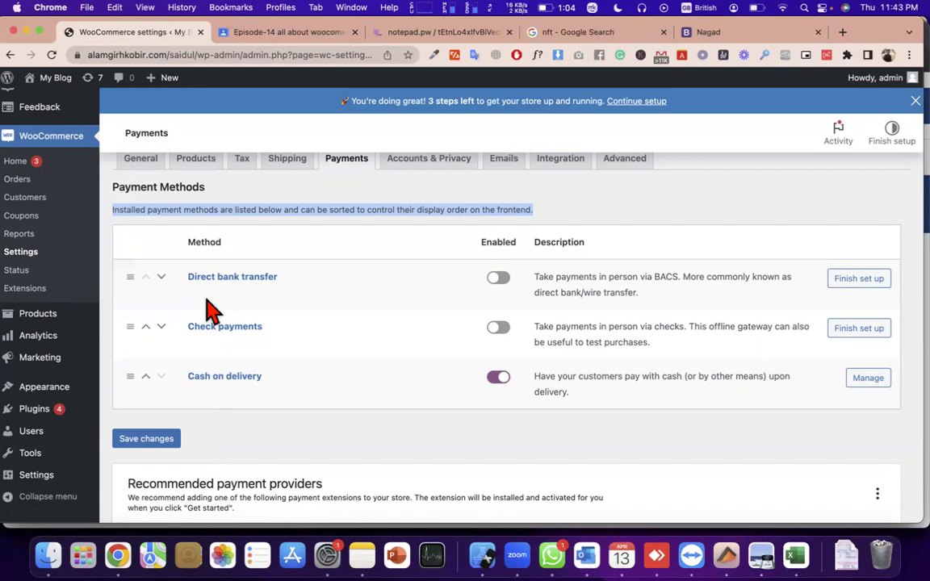
left_click(715, 32)
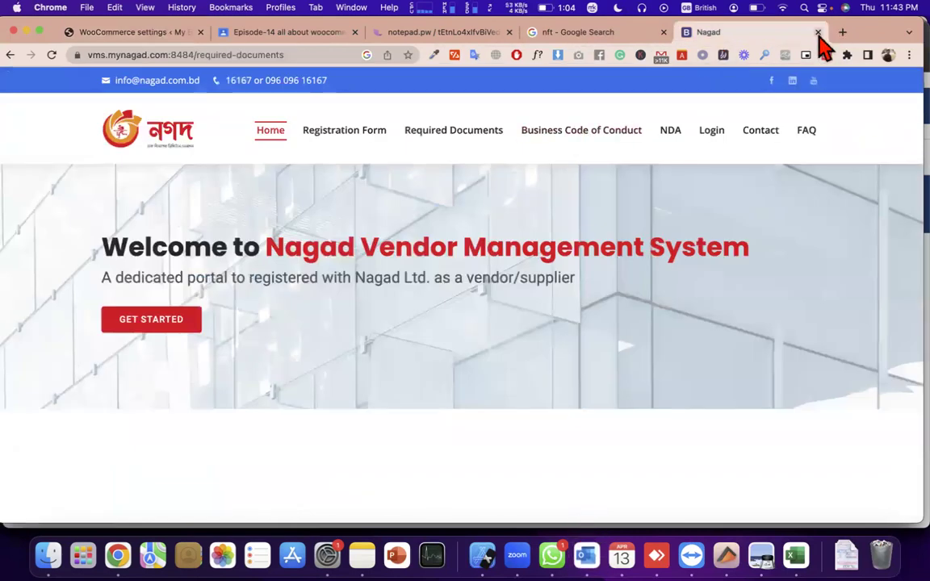
left_click(818, 32)
- Return to the notepad and highlight the "Internet banking" line for review
left_click(436, 32)
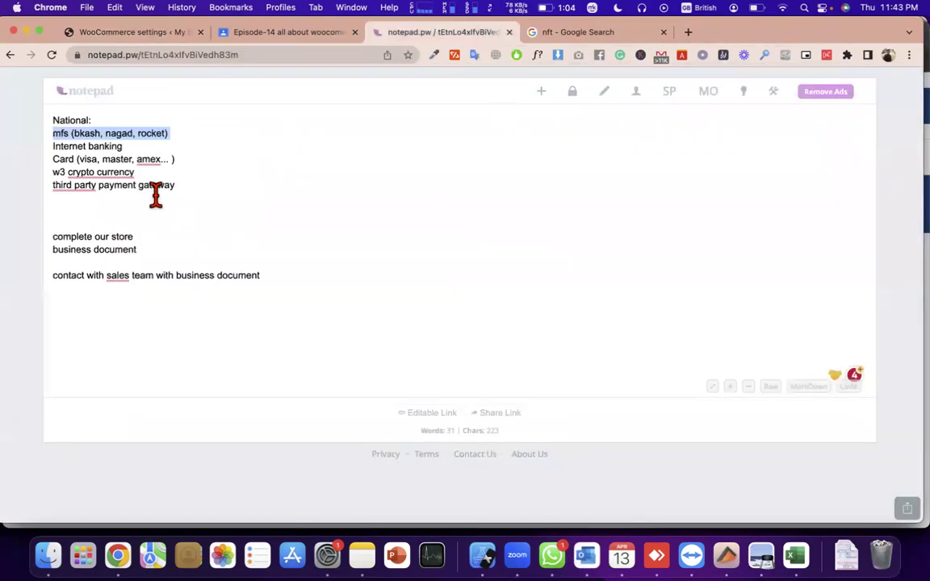
triple_click(101, 146)
triple_click(102, 146)
left_click(102, 147)
triple_click(102, 146)
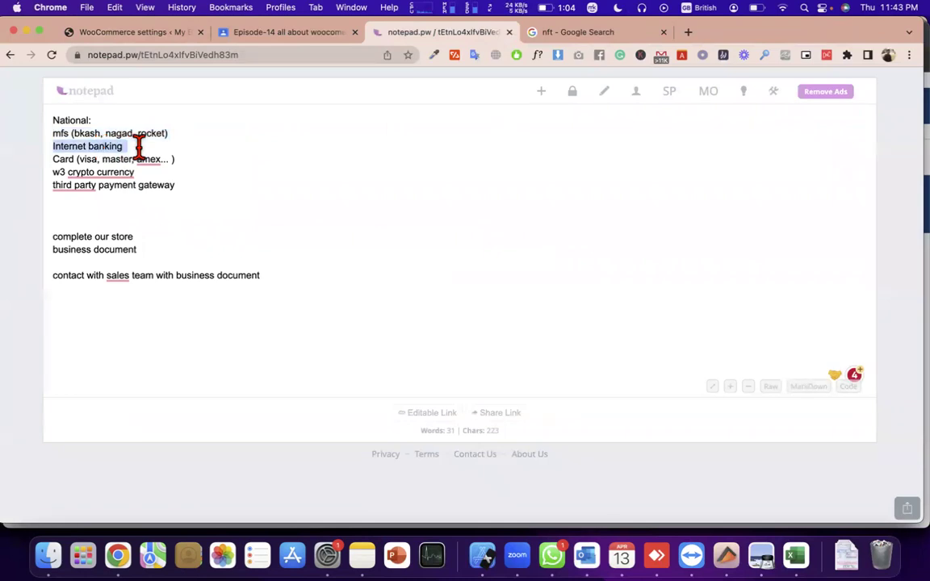
left_click(139, 146)
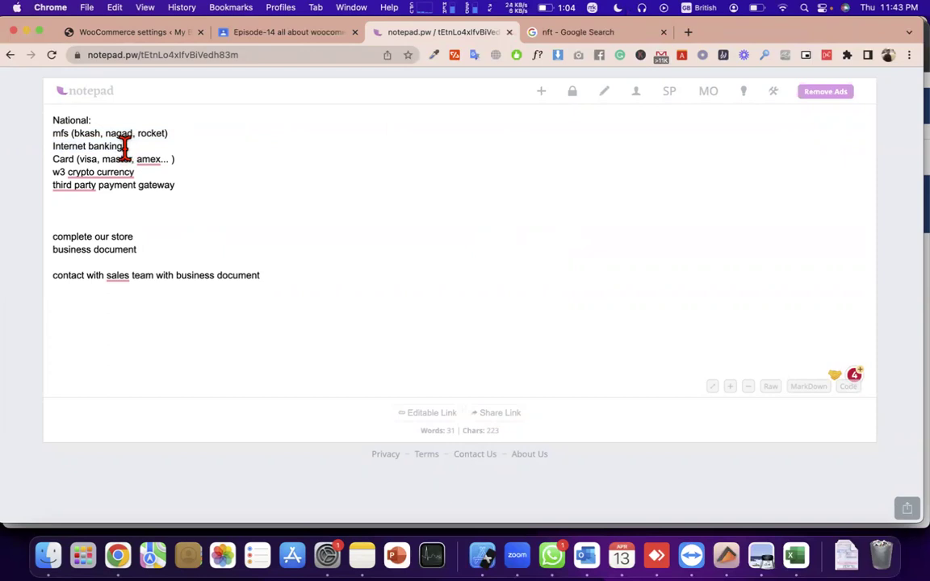
- Accept the suggested hyphen in the last payment option so that it reads "third-party payment gateway"
mouse_move(80, 187)
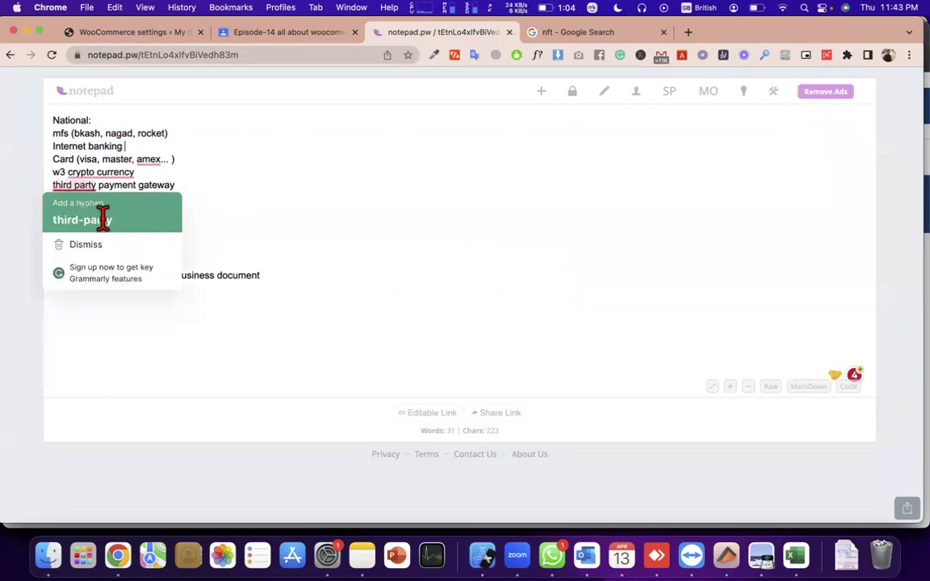
left_click(103, 220)
double_click(161, 185)
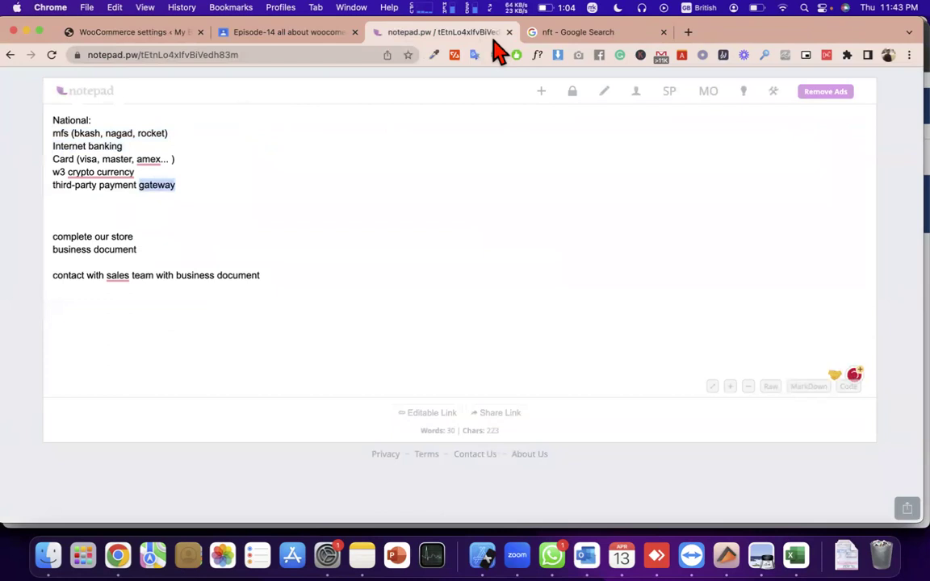
- Search Google for "sslcommerz" in place of the existing nft search
left_click(604, 34)
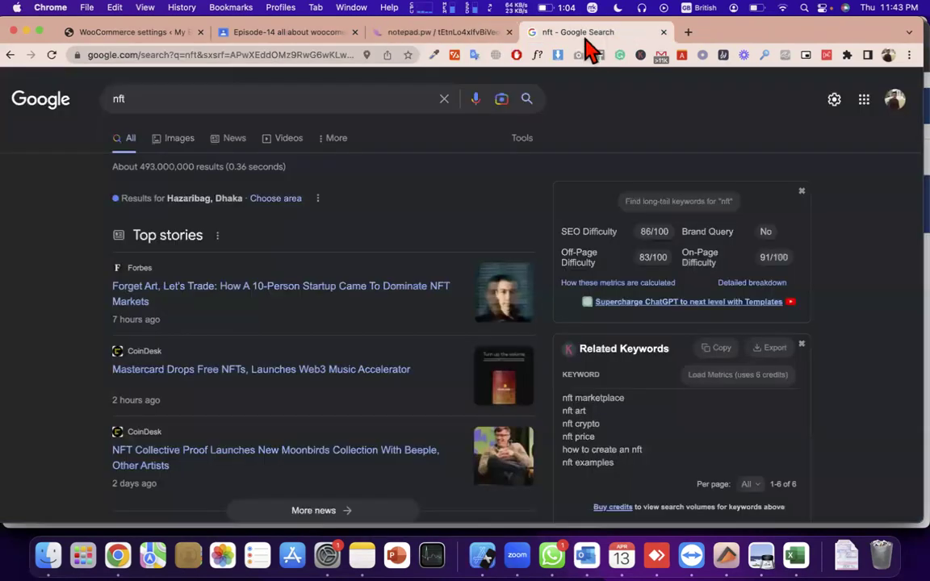
left_click(286, 56)
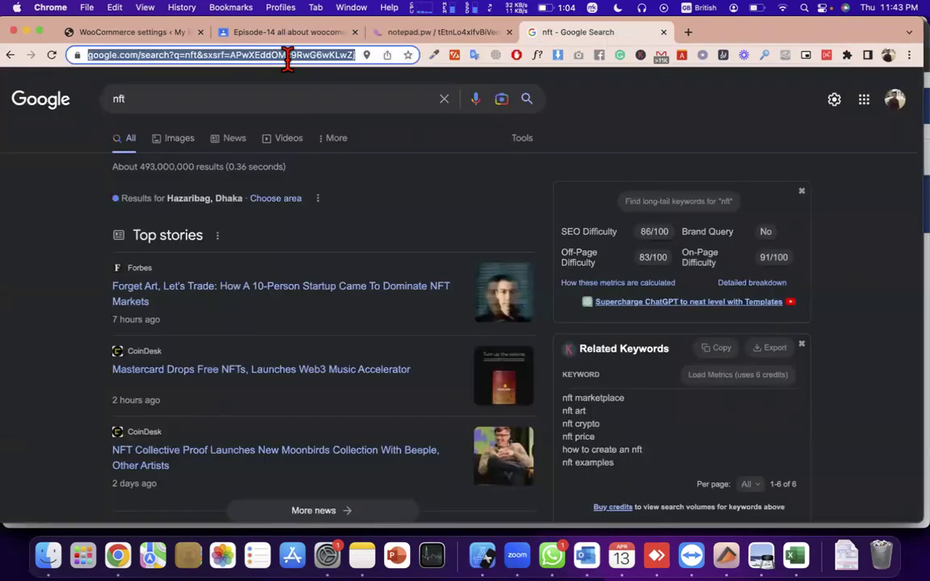
type("ssll")
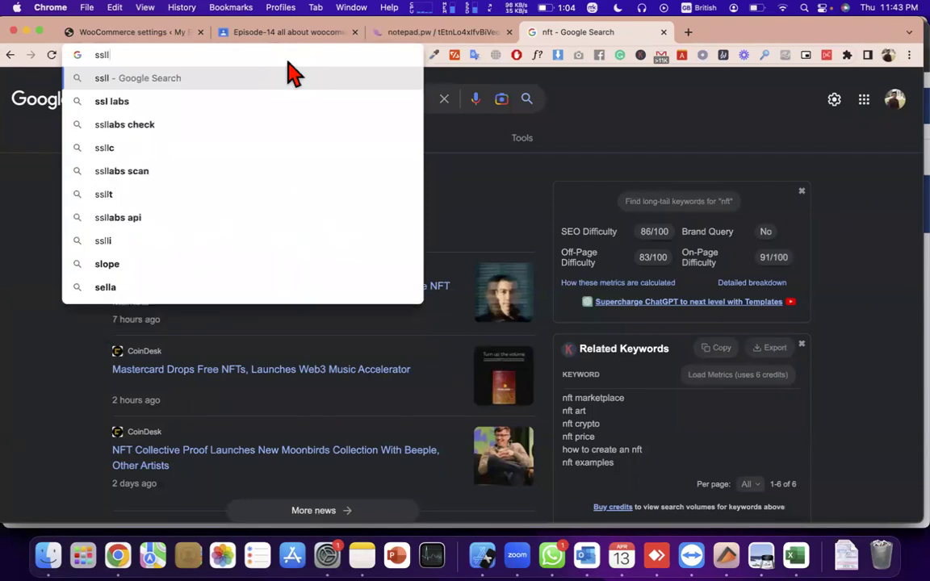
key("BackSpace")
type("commerz")
key("Down")
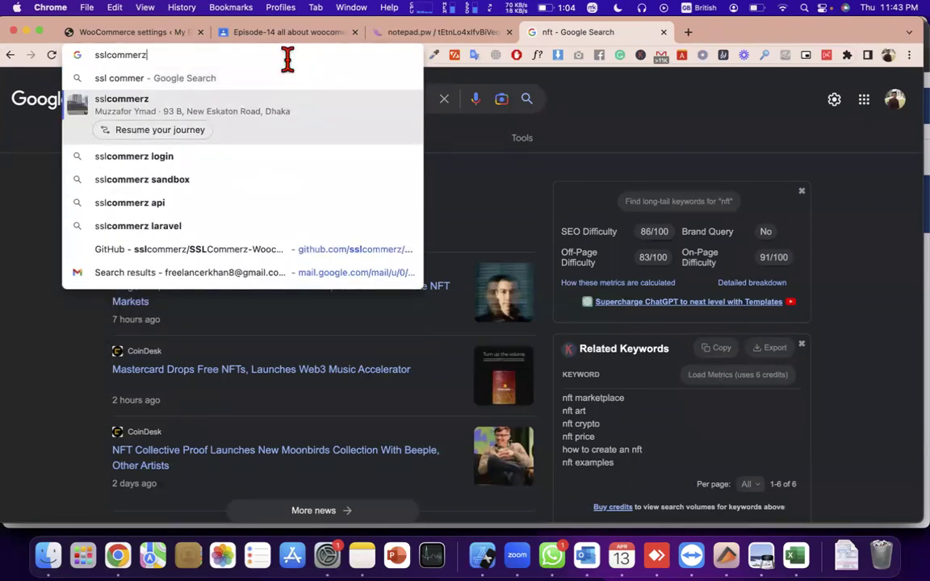
key("Return")
- Search Google for "surjoypay" in a new browser tab
left_click(688, 33)
type("suj")
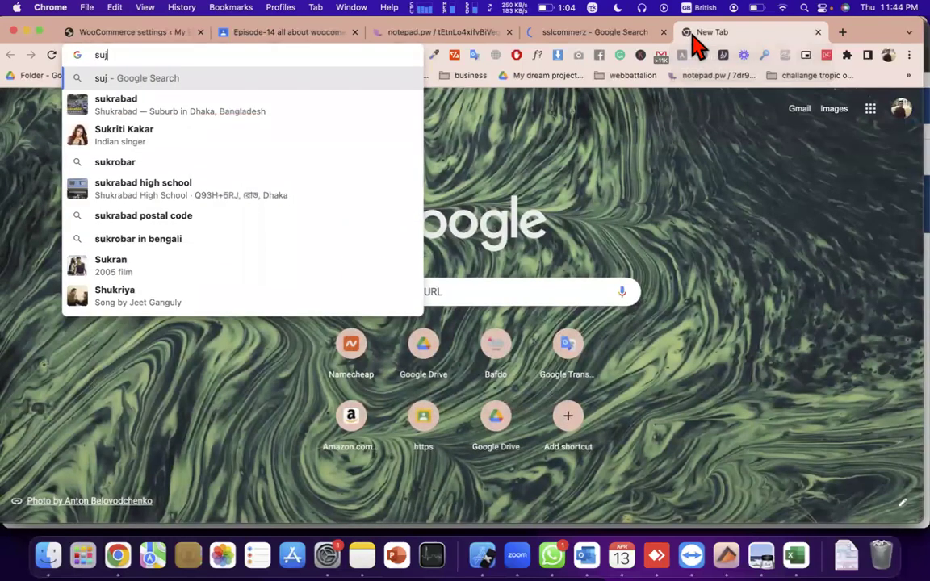
key("BackSpace")
type("rjoypay")
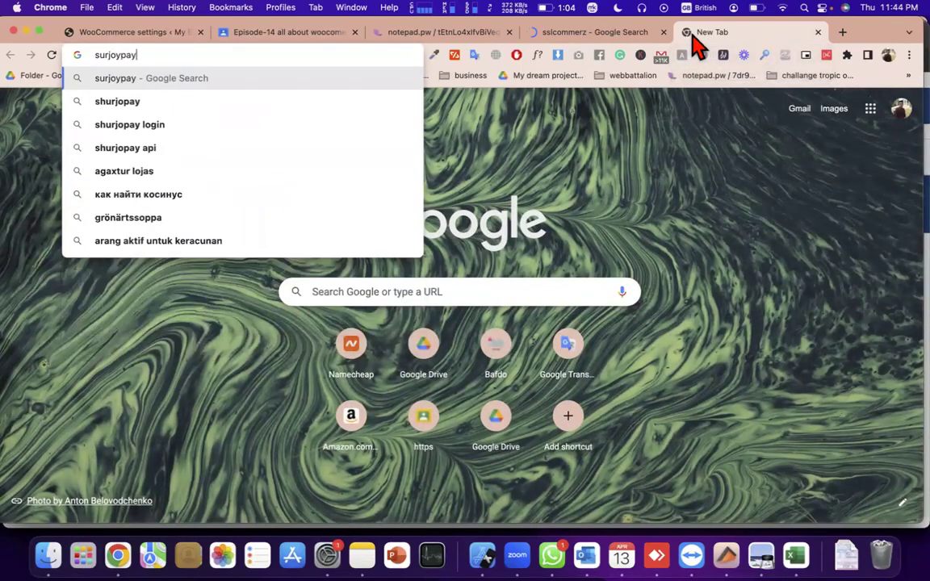
key("Return")
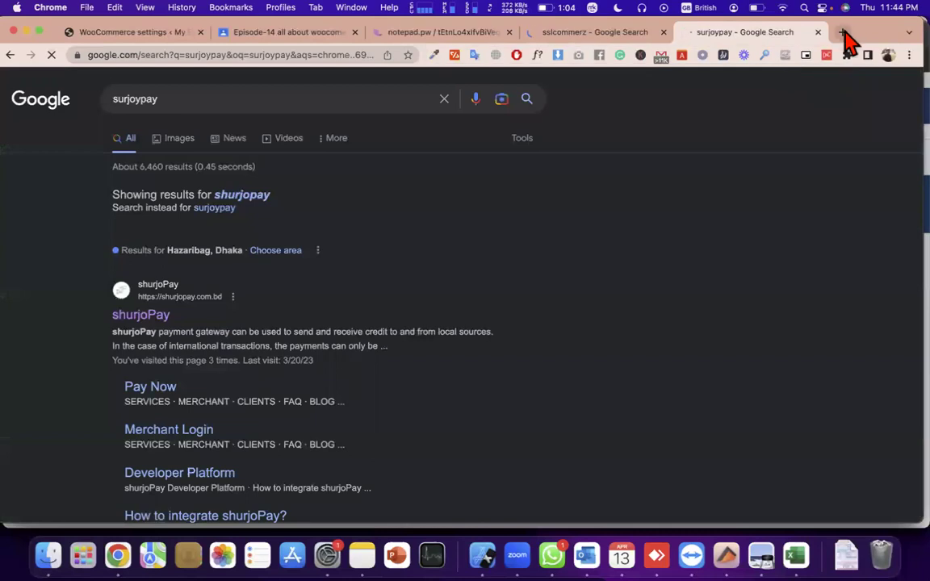
- Search Google for "aamarpay" in another new browser tab
left_click(844, 34)
type("aamarpay")
key("Return")
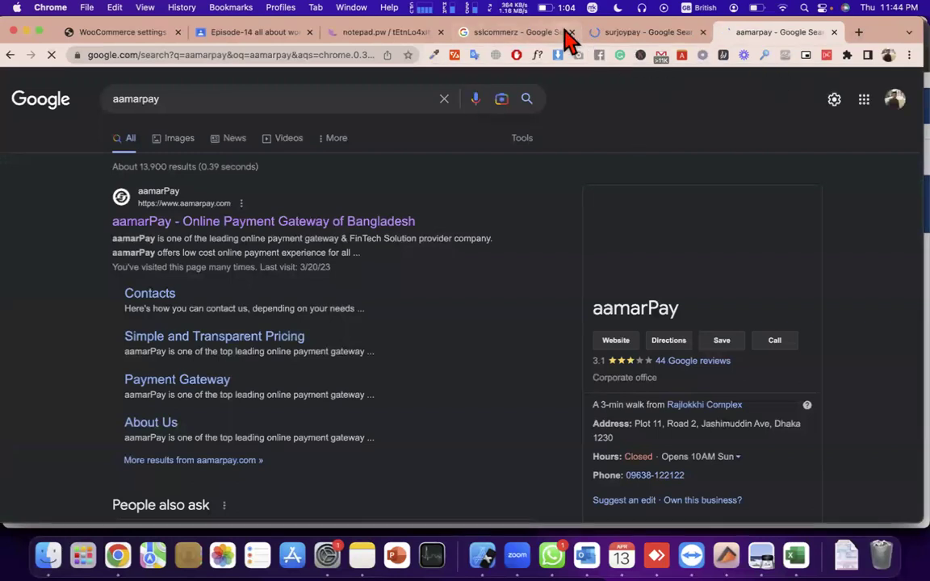
- Look over the search results for the three payment gateways and open the SSLCOMMERZ website from its results
left_click(509, 37)
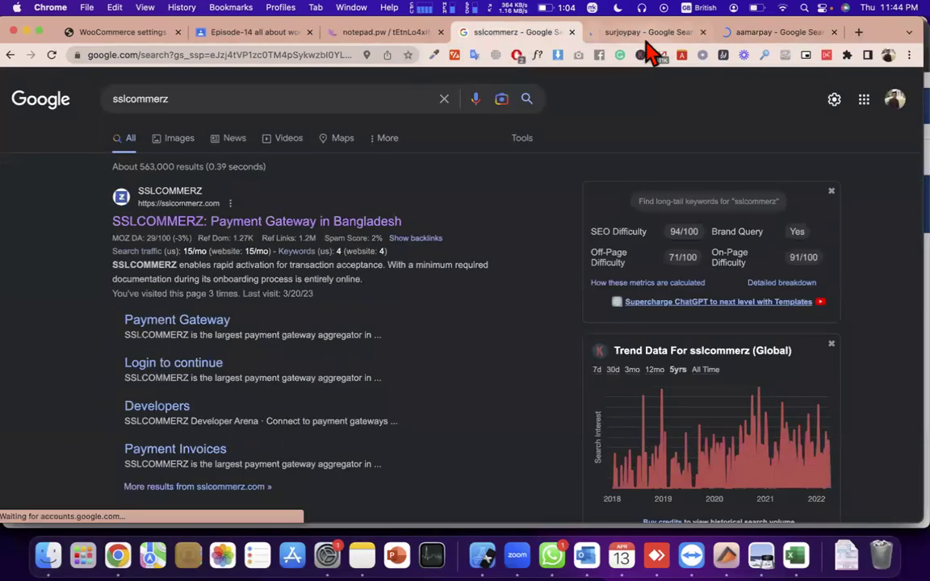
left_click(653, 34)
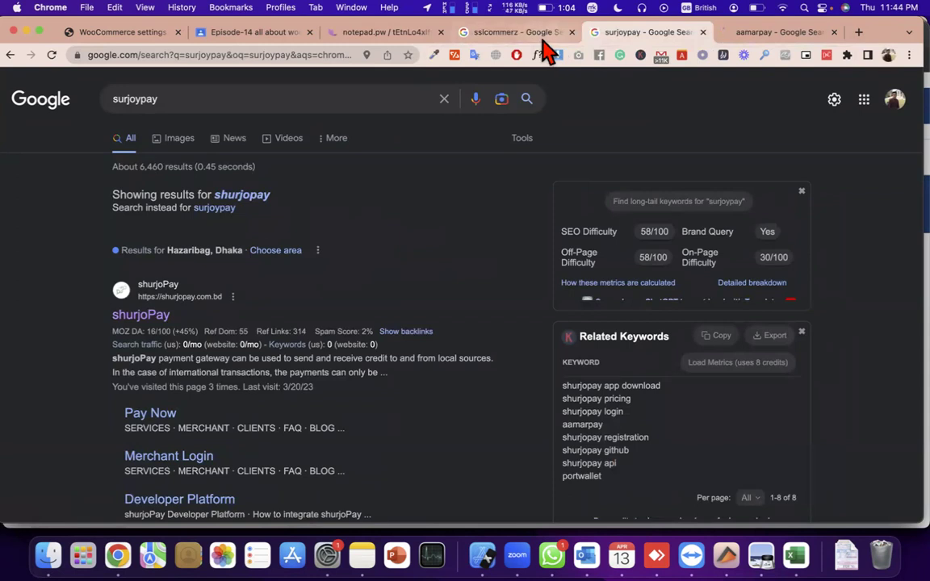
left_click(542, 39)
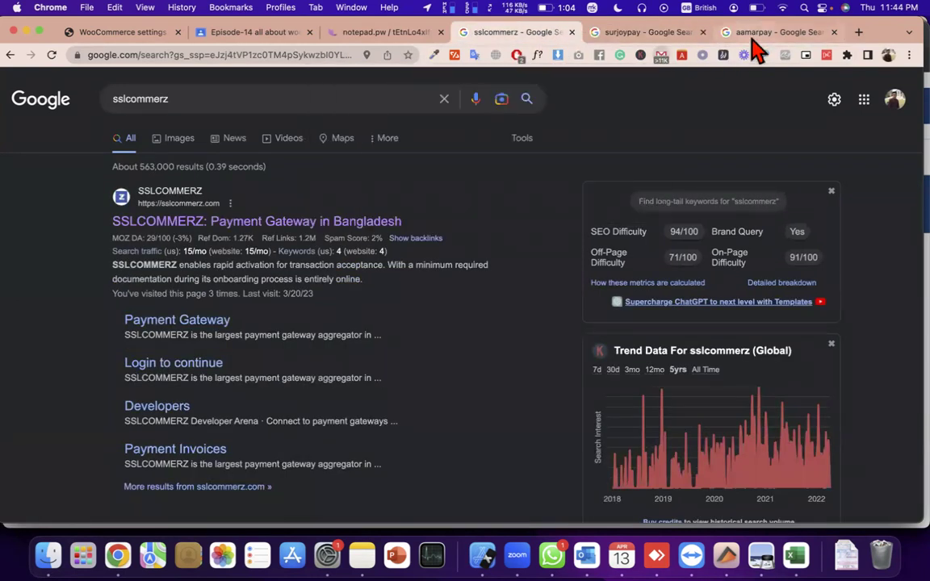
left_click(759, 34)
left_click(536, 35)
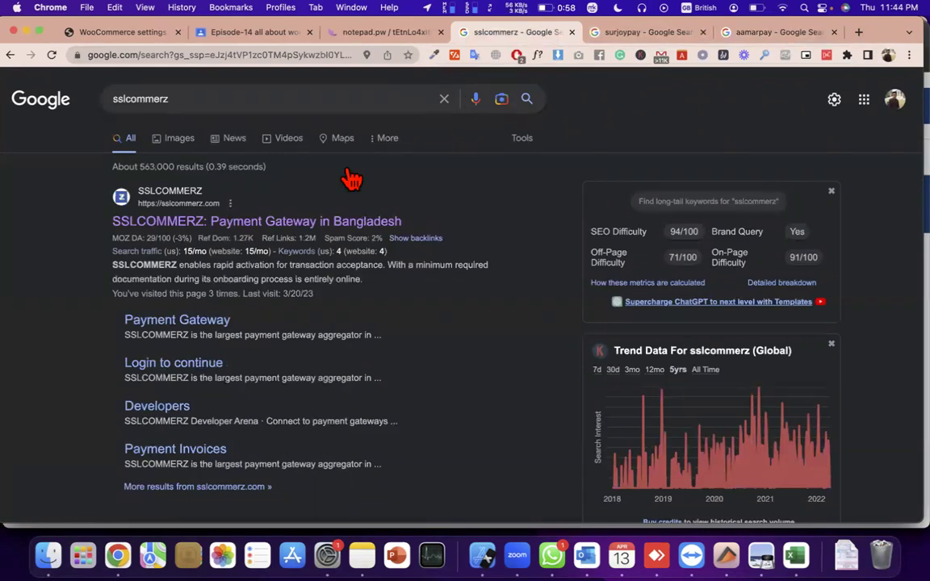
left_click(327, 225)
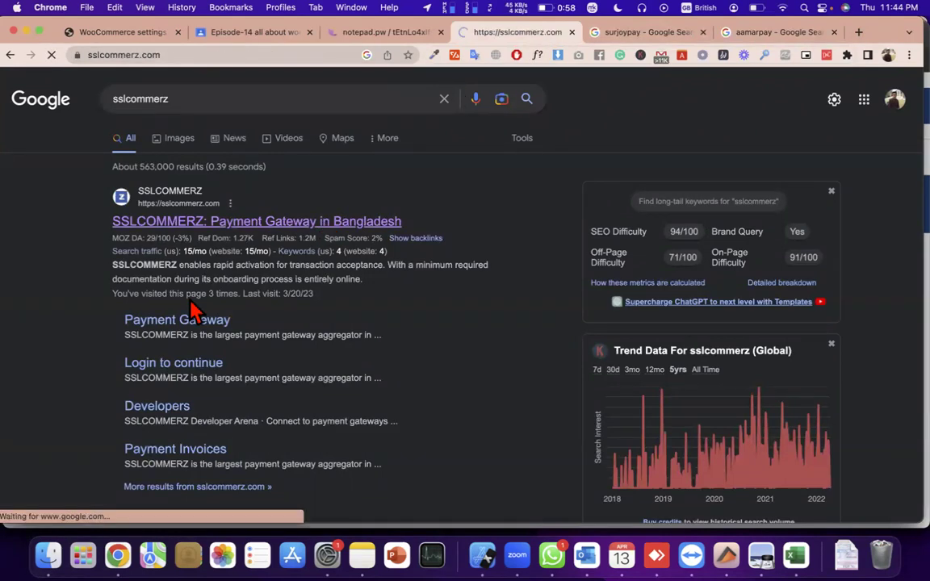
- Glance at the surjoypay results and open the aamarPay website from the aamarpay search
left_click(630, 34)
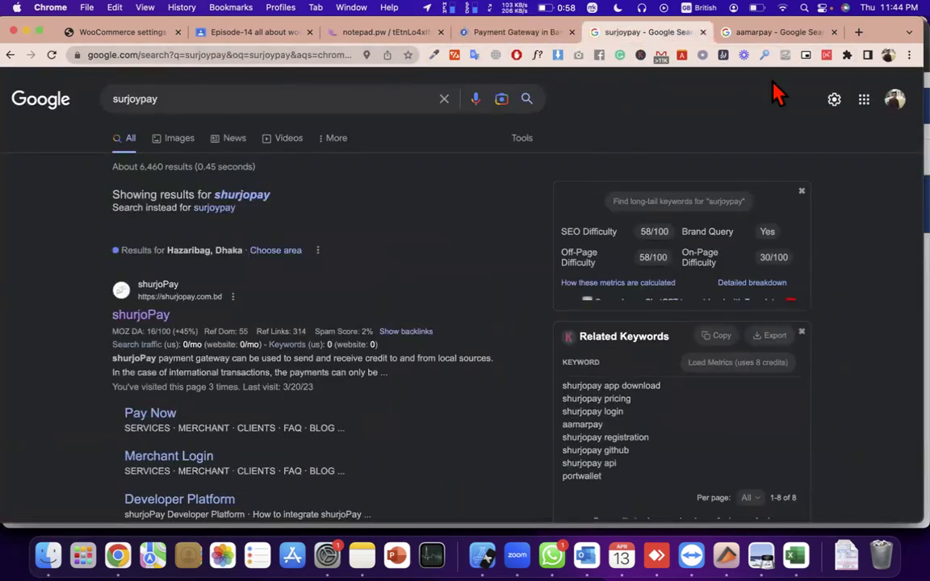
left_click(766, 34)
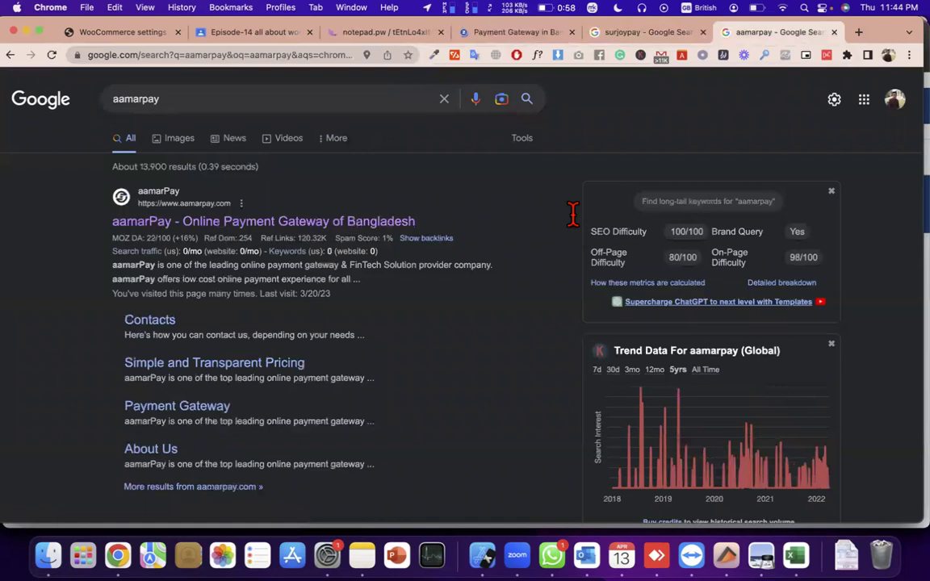
left_click(290, 234)
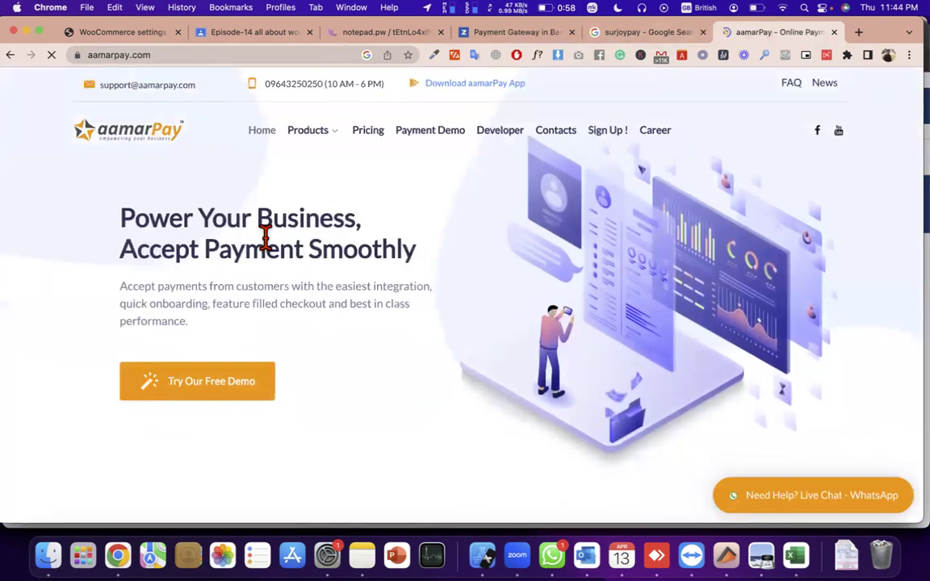
- Return to the notepad and highlight the "Internet banking" and "third-party payment gateway" lines for review
left_click(378, 32)
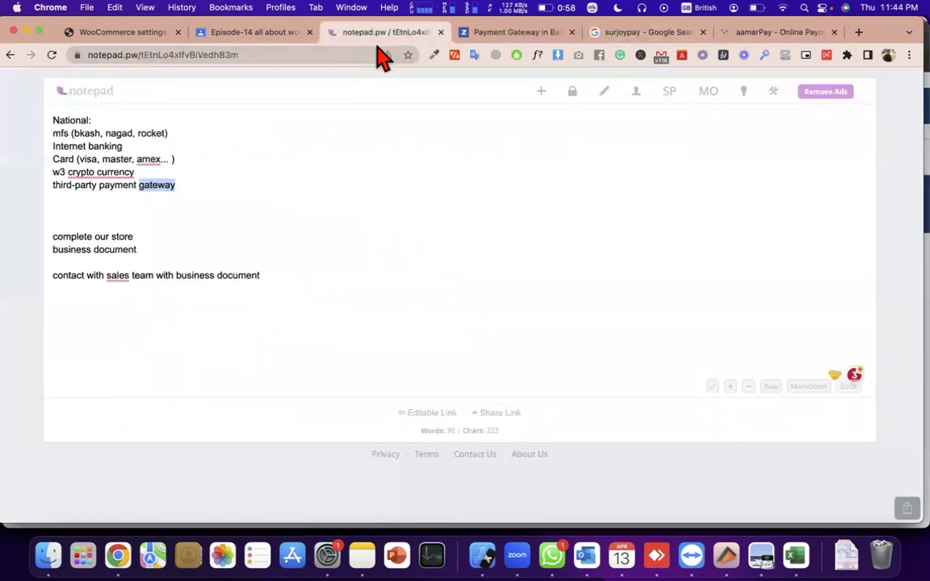
triple_click(105, 186)
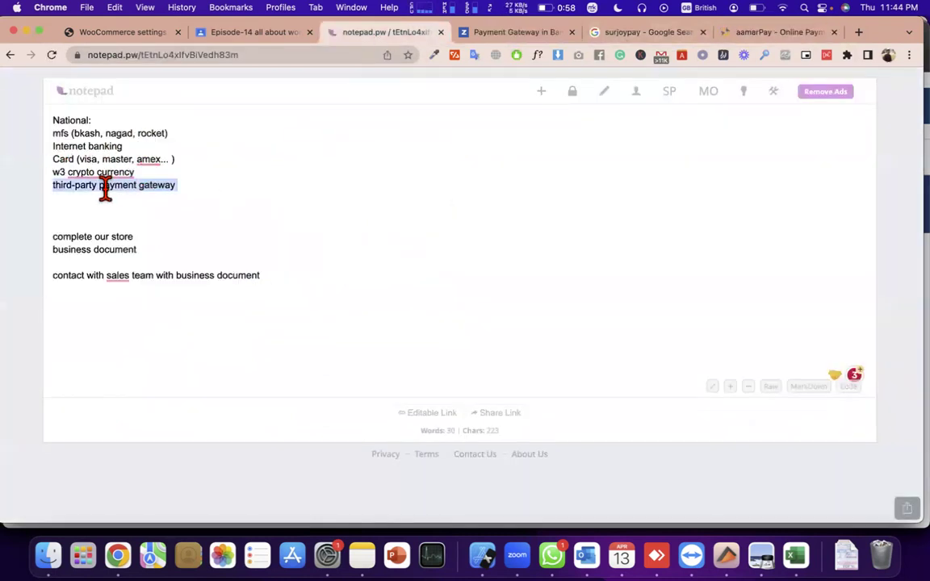
left_click_drag(54, 146, 125, 151)
left_click(127, 151)
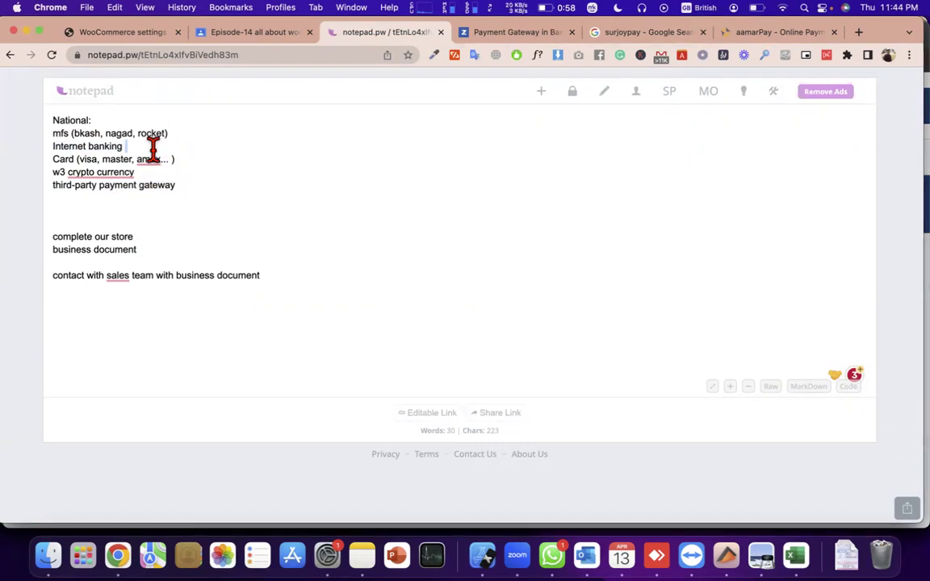
triple_click(147, 149)
double_click(159, 185)
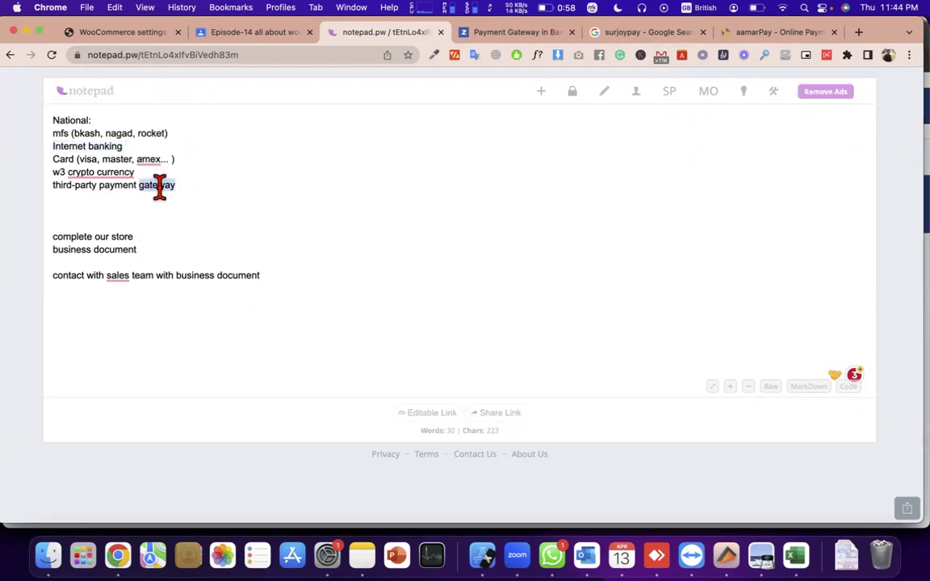
triple_click(159, 186)
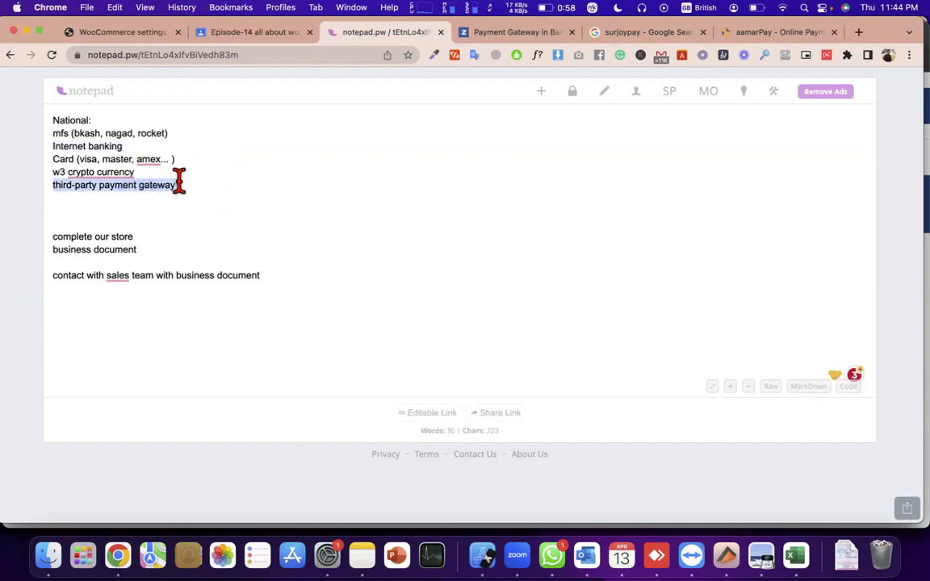
- Go back through the gateway pages to the aamarPay website and open its payment demo form
left_click(546, 36)
left_click(639, 39)
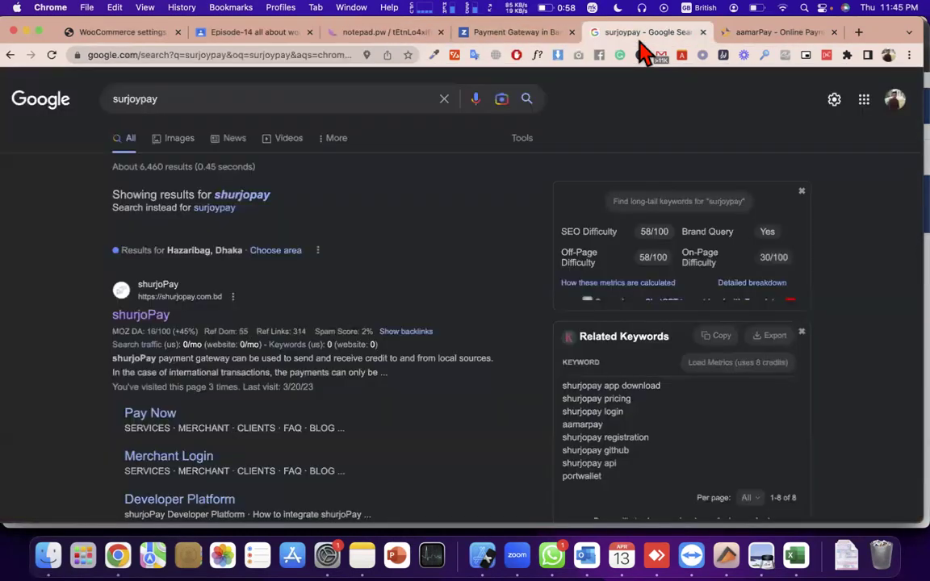
left_click(777, 35)
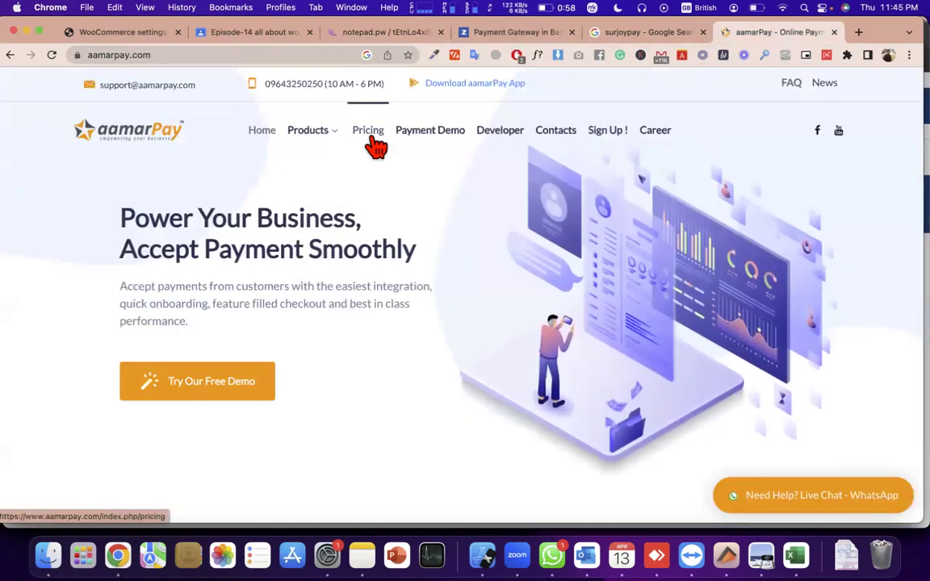
left_click(439, 138)
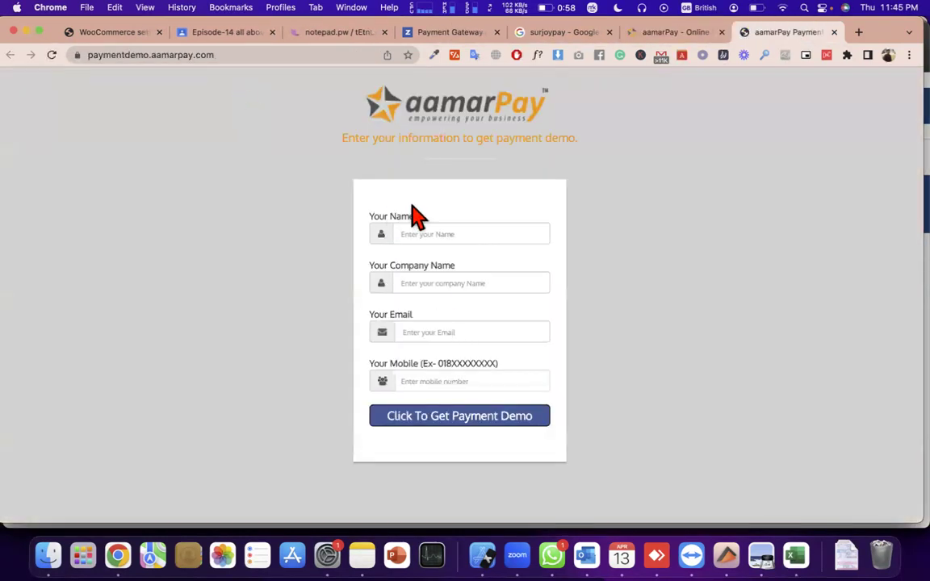
- Fill the demo form's name and company name with the saved glamworldit.com/ entry and edit the mobile number
left_click(458, 234)
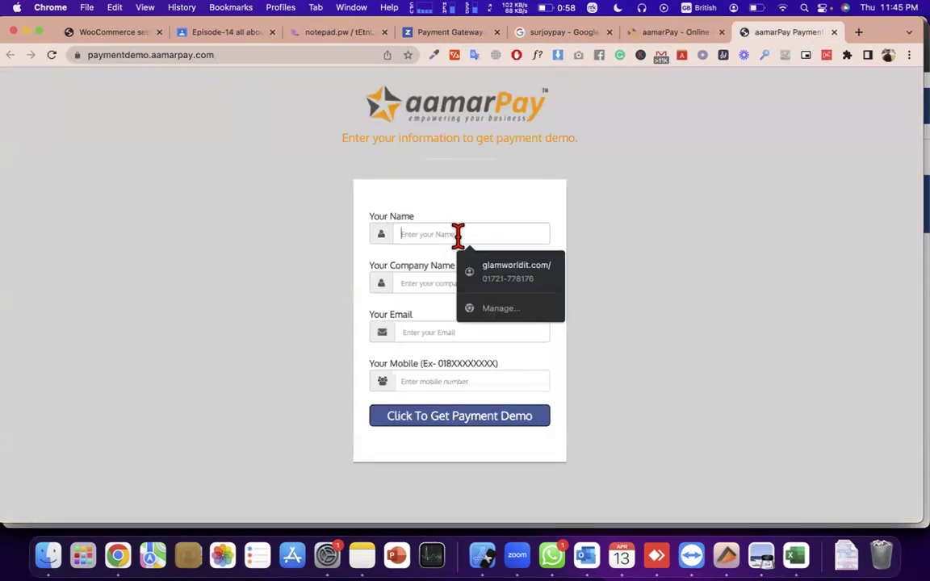
left_click(488, 290)
left_click(446, 380)
key("BackSpace")
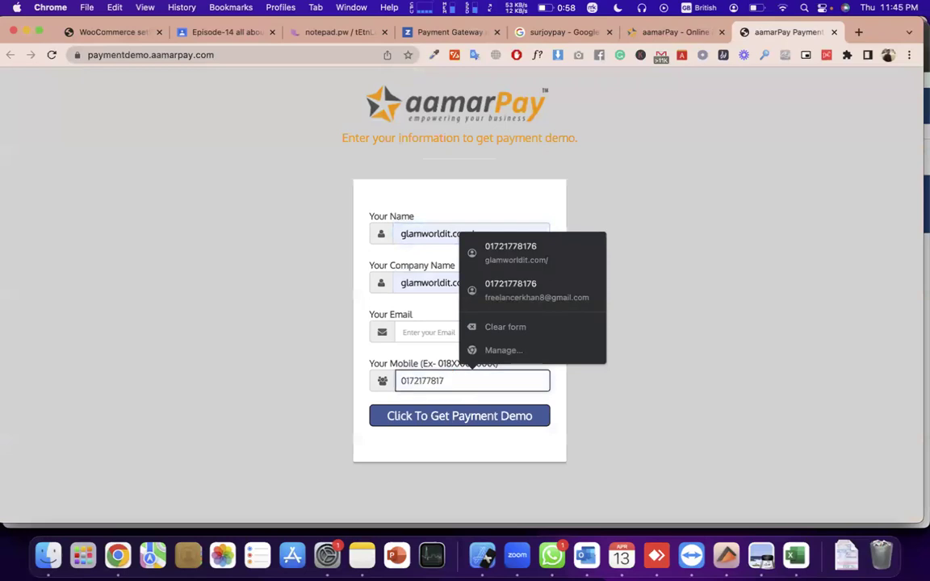
type("45")
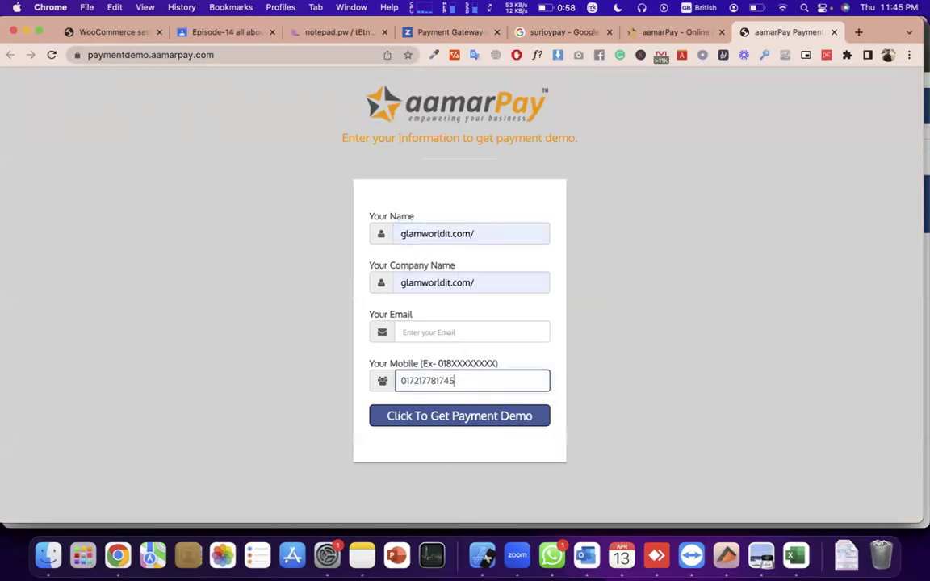
- Enter the contact's email, remove the mobile number's extra last digit and submit the payment demo request
left_click(428, 327)
left_click(486, 370)
left_click(441, 331)
key("BackSpace")
left_click(539, 419)
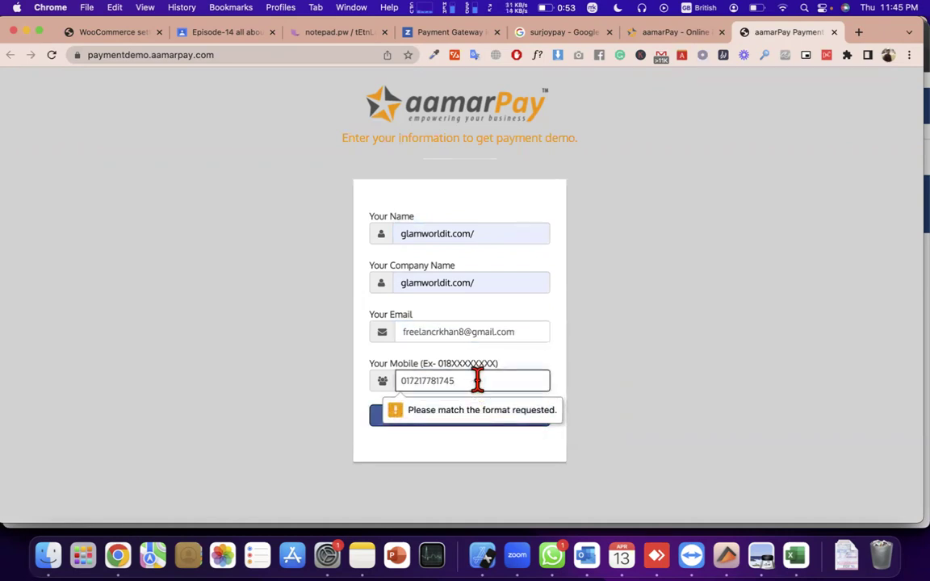
key("BackSpace")
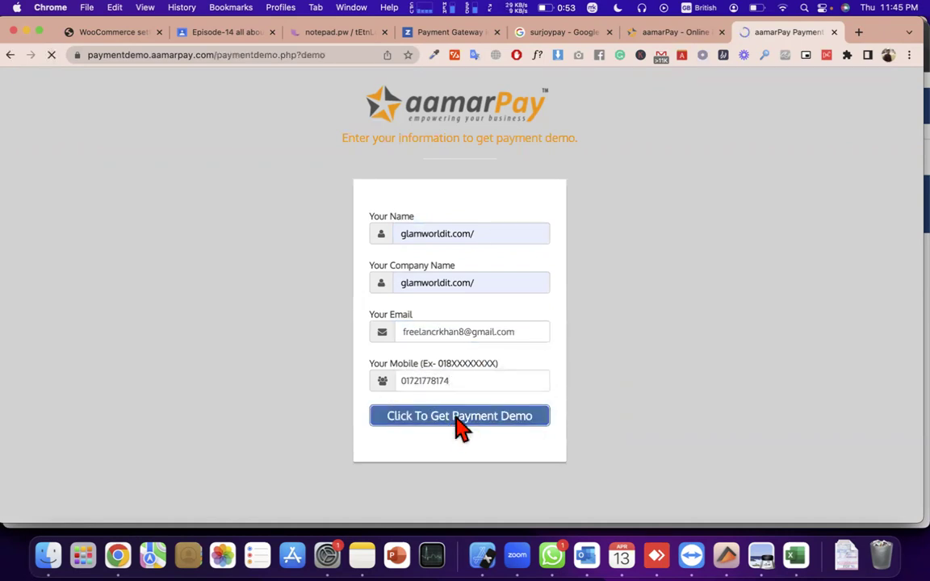
- Advance through the demo's customer and company information and proceed to pay the amount of 10
scroll(484, 355, "down", 1)
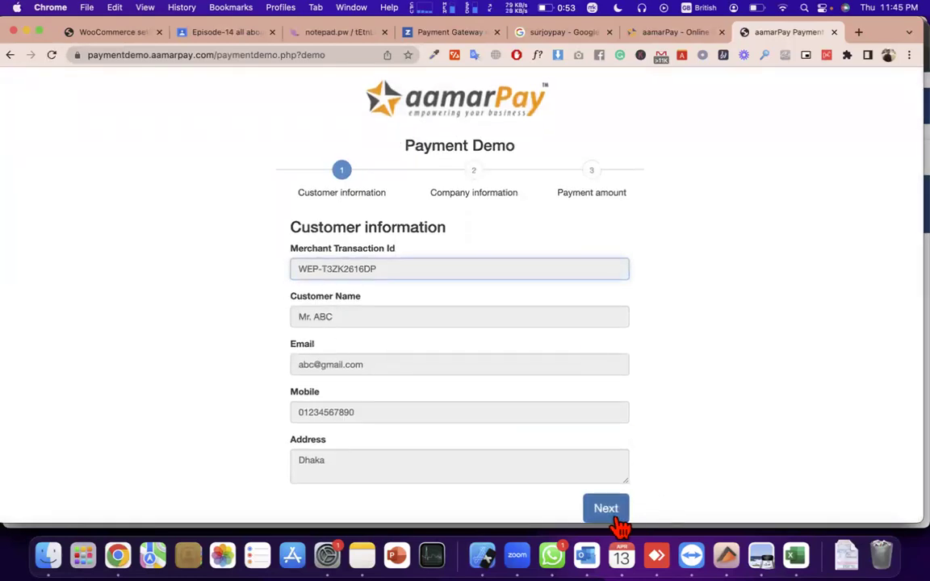
left_click(619, 521)
left_click(608, 373)
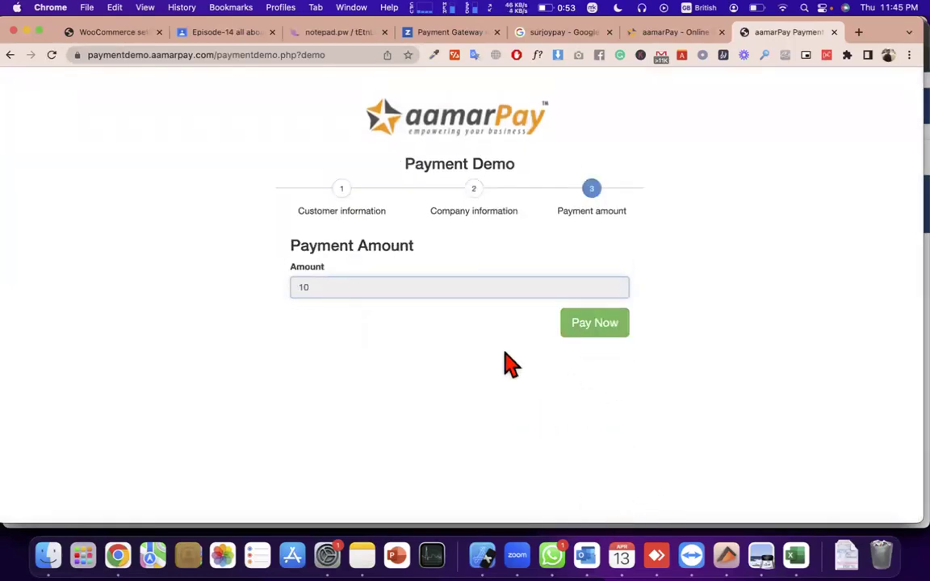
left_click(593, 332)
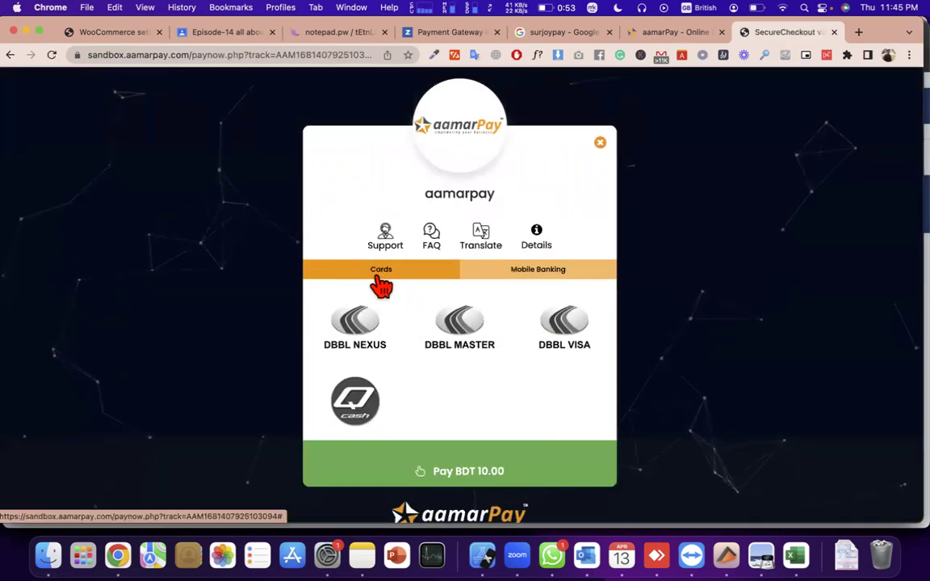
- Examine the payment options offered under Cards and Mobile Banking on the aamarPay sandbox checkout
double_click(451, 197)
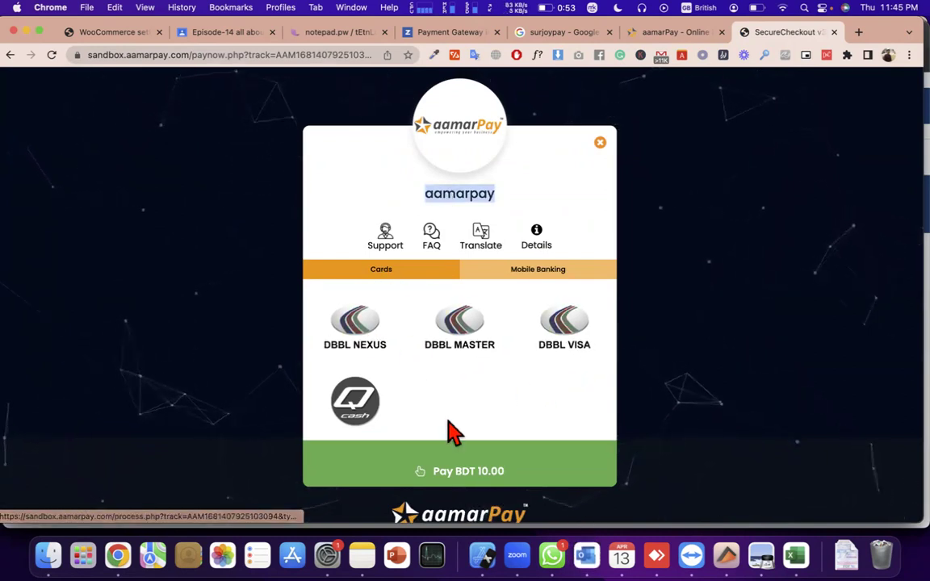
left_click(537, 275)
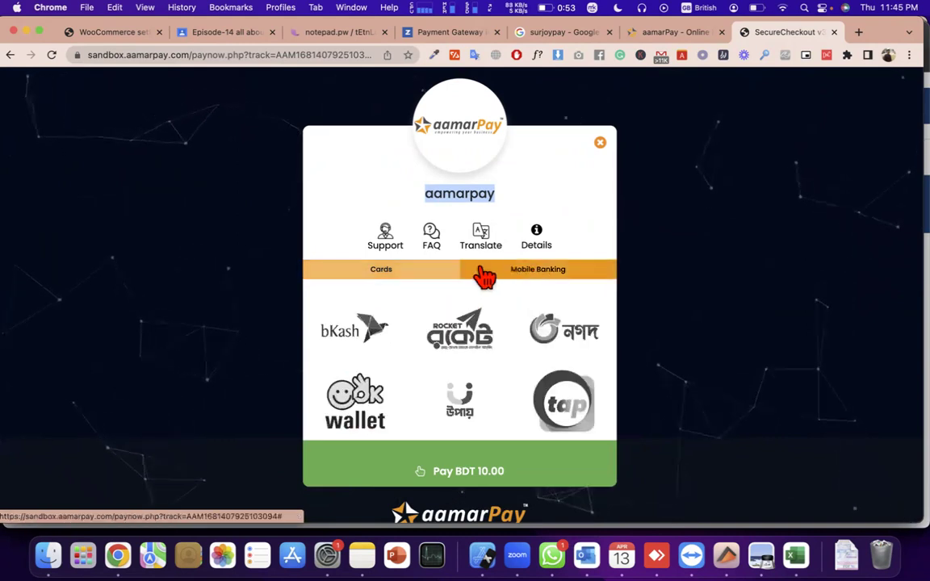
left_click(423, 273)
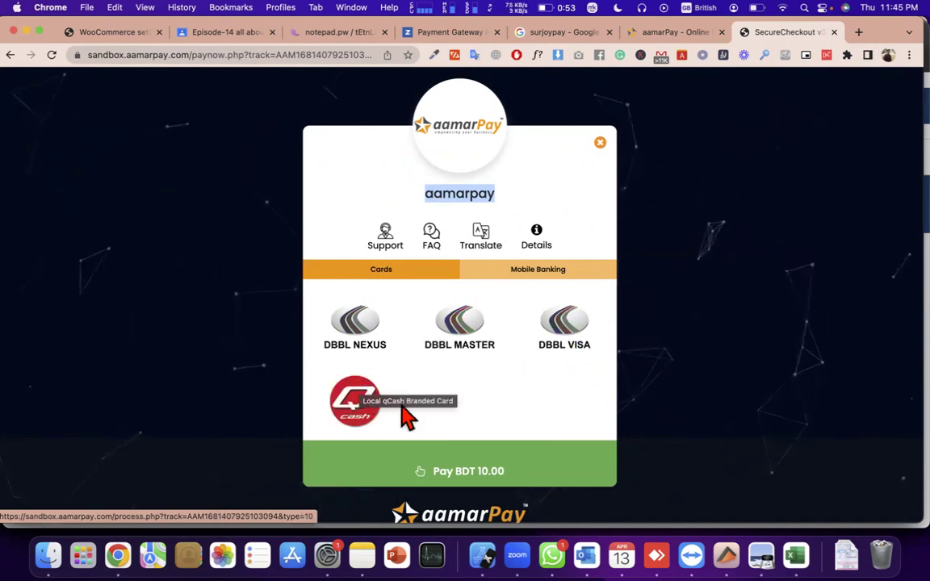
left_click(525, 275)
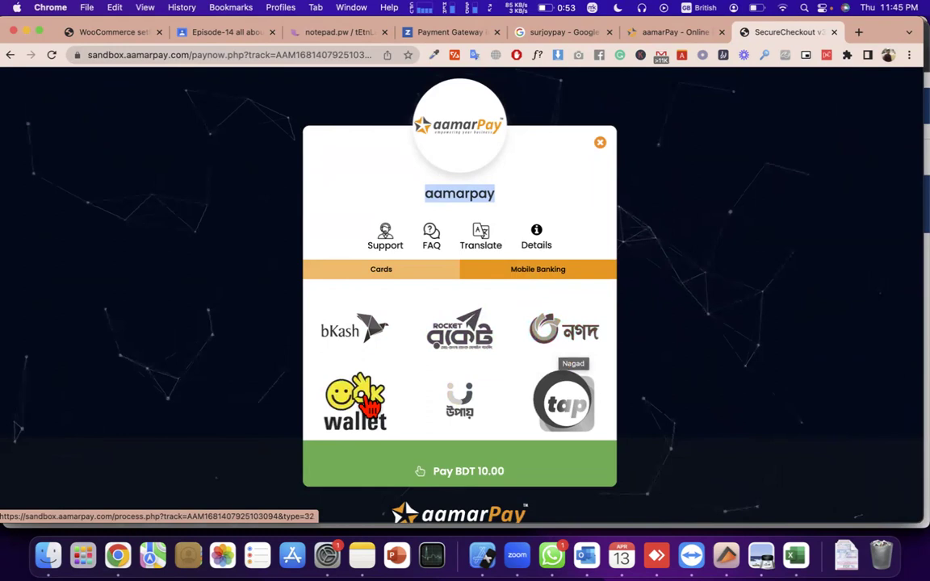
scroll(360, 404, "down", 2)
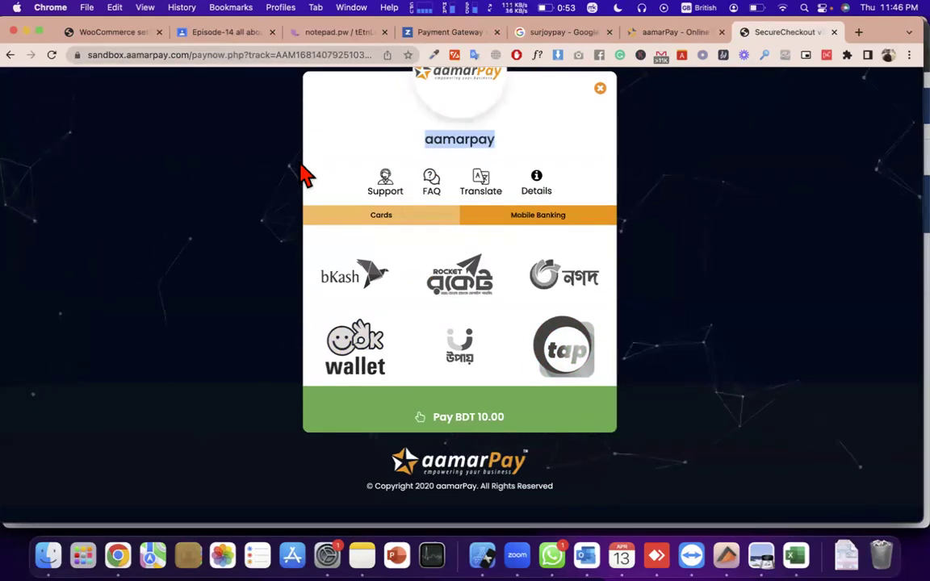
- Return to the notepad and accept the suggested correction so the last line reads "contact with the sales team with business document"
left_click(346, 47)
left_click(190, 266)
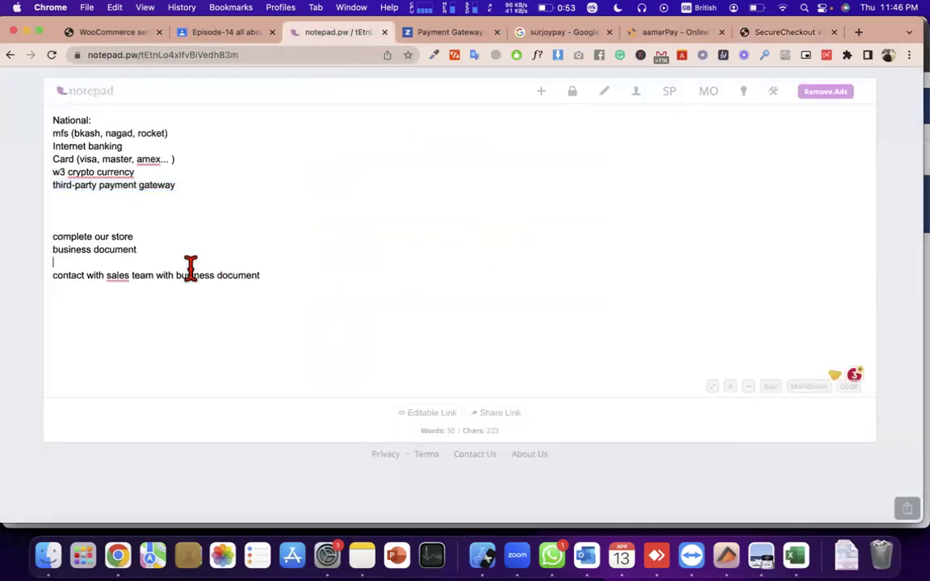
mouse_move(120, 275)
left_click(156, 301)
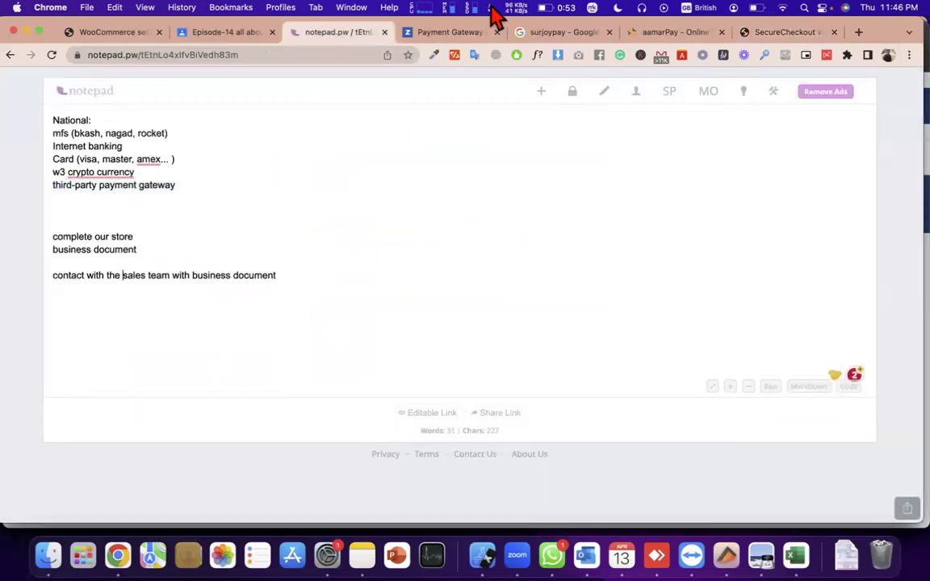
- Highlight the hotline number on the SSLCommerz site and open the shurjoPay website from the search results
left_click(448, 32)
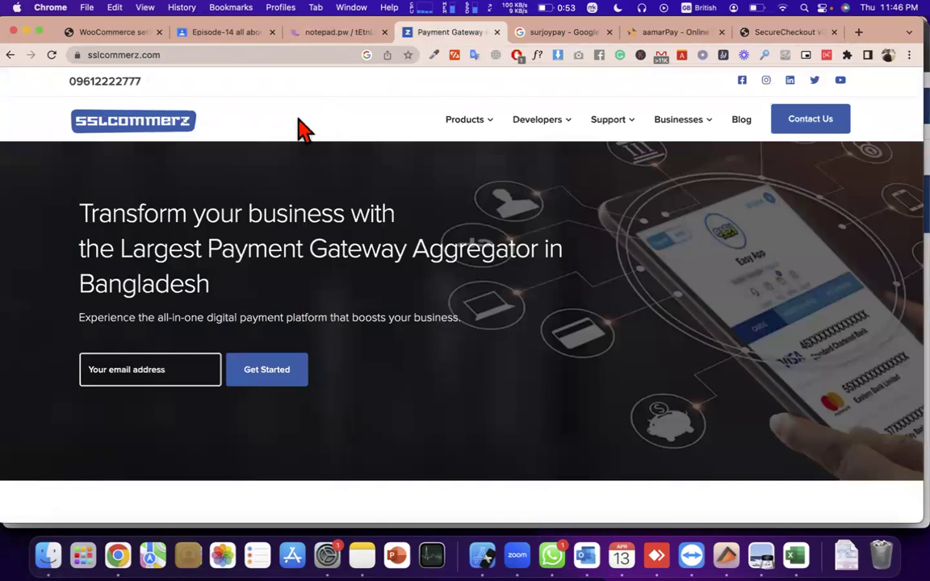
triple_click(168, 91)
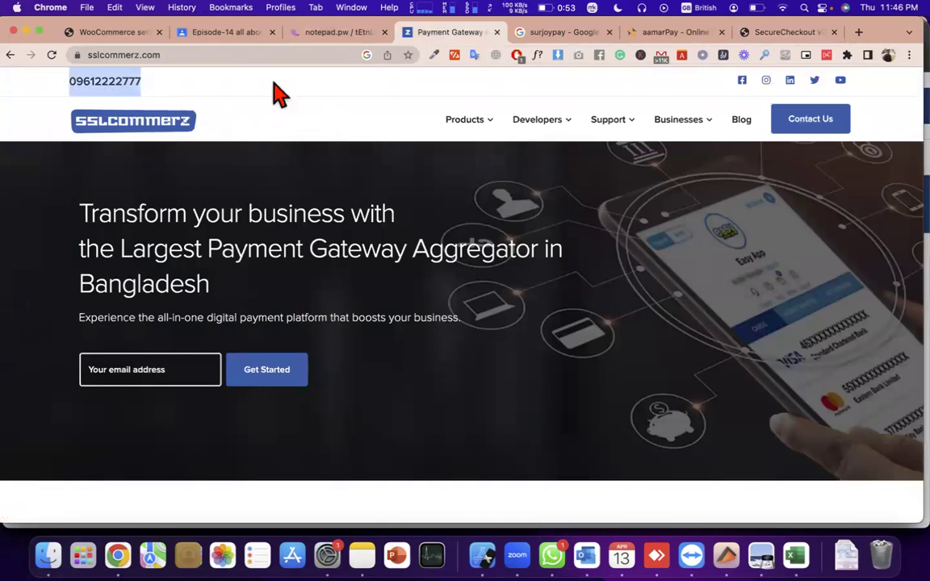
left_click(565, 32)
left_click(167, 316)
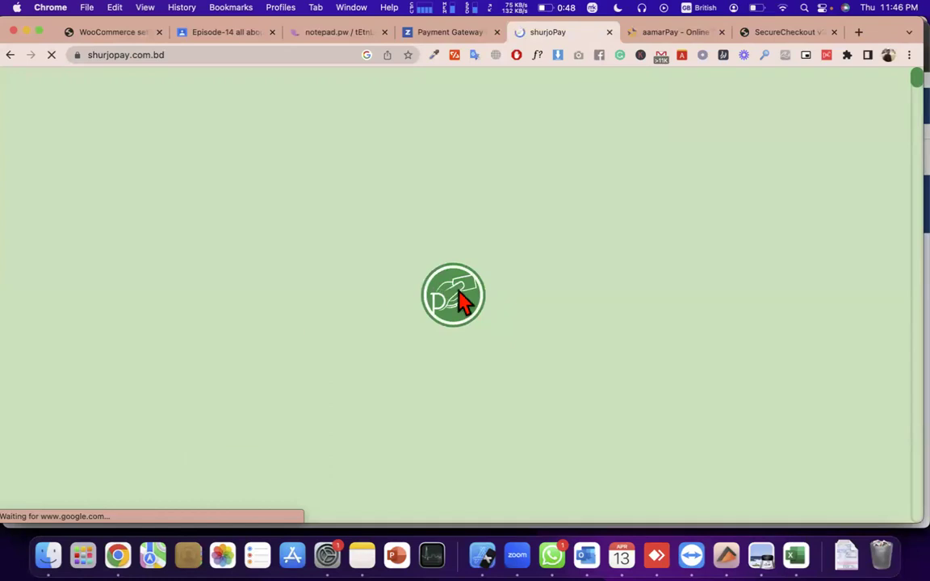
- Examine the contact number, support hours and support e-mail on the aamarPay homepage
left_click(672, 34)
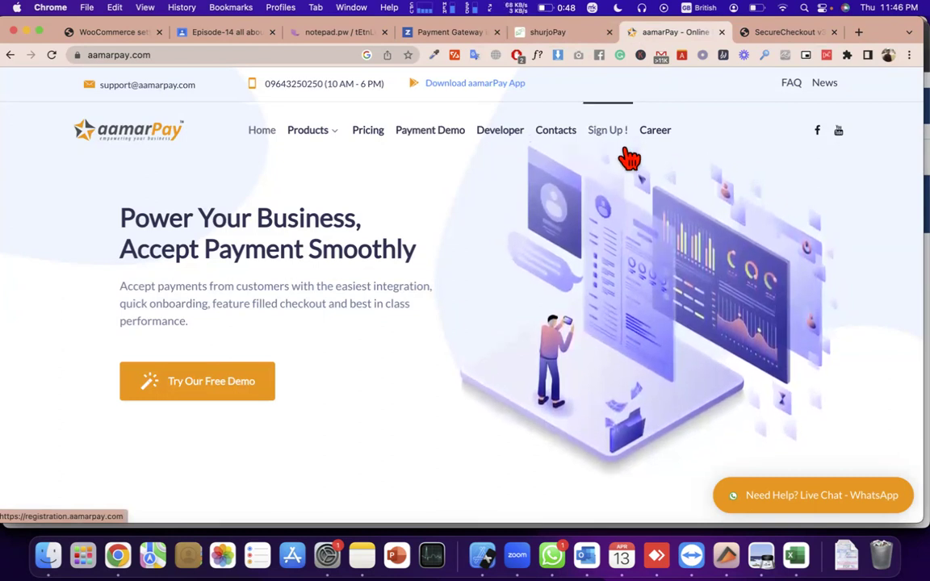
double_click(307, 83)
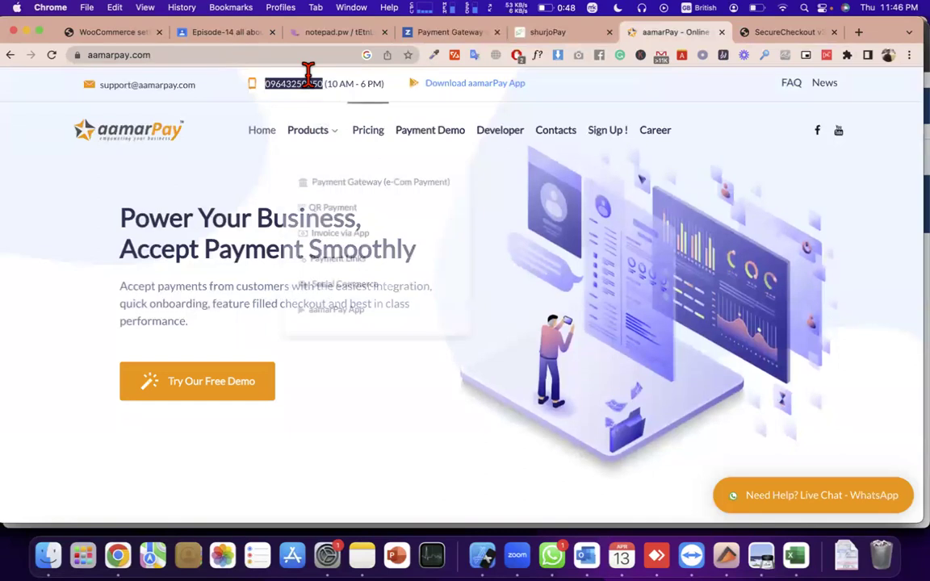
double_click(343, 84)
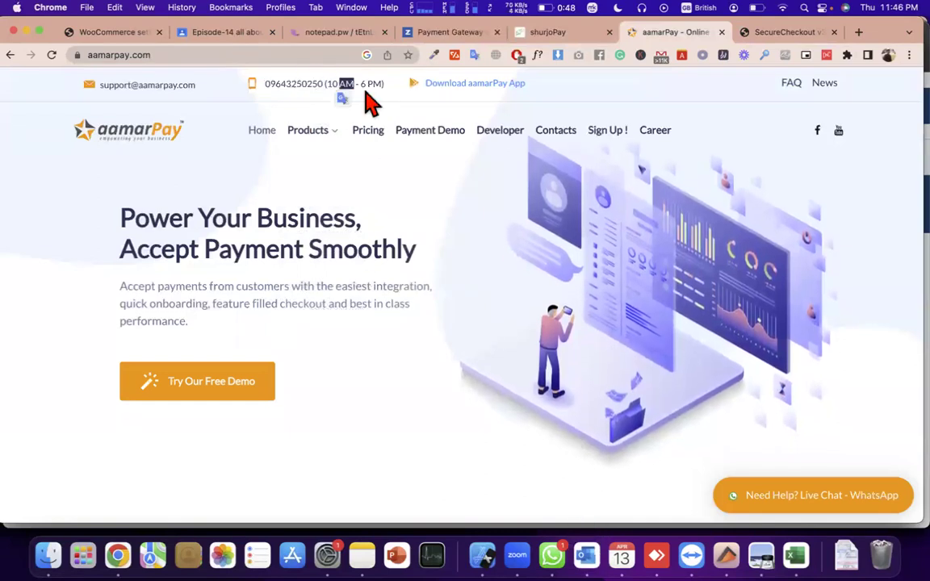
triple_click(363, 85)
triple_click(364, 87)
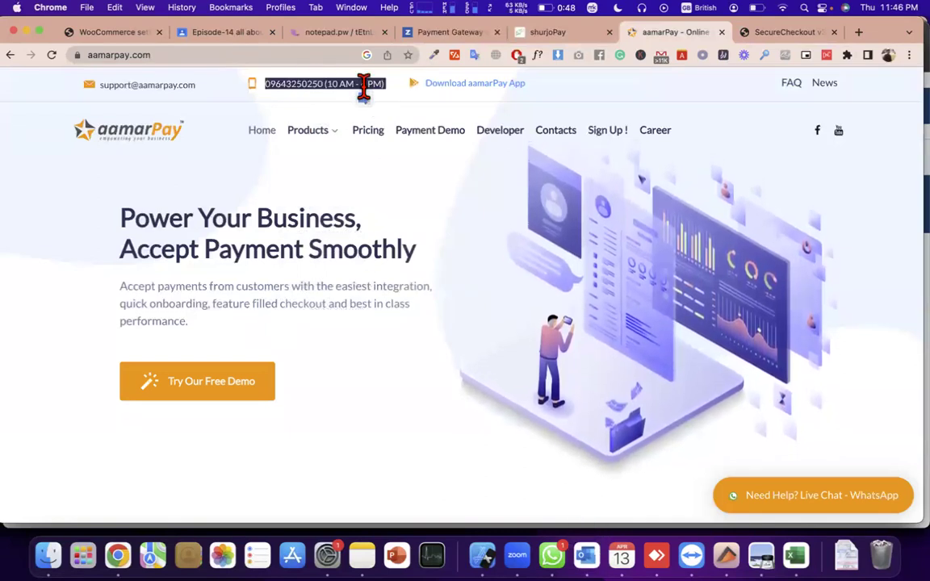
left_click(199, 98)
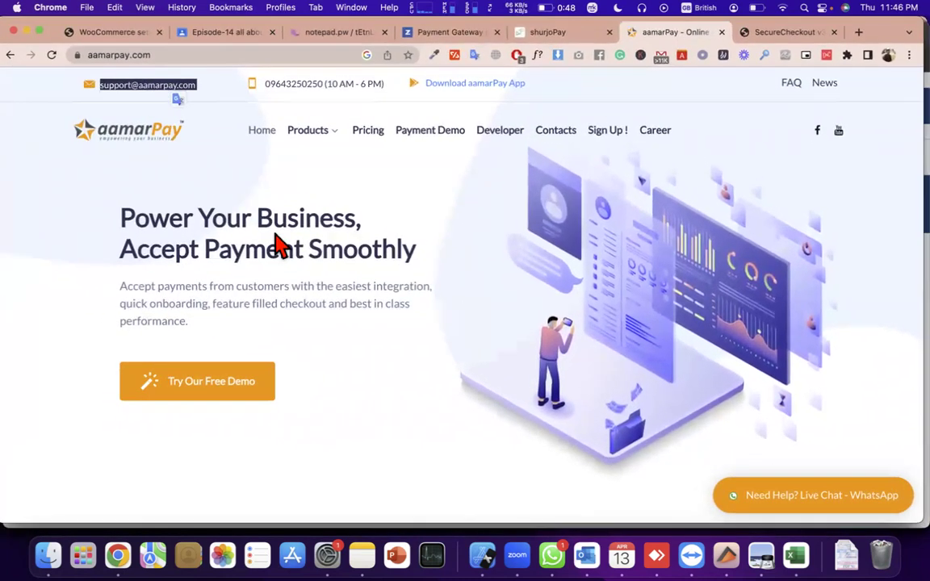
triple_click(279, 246)
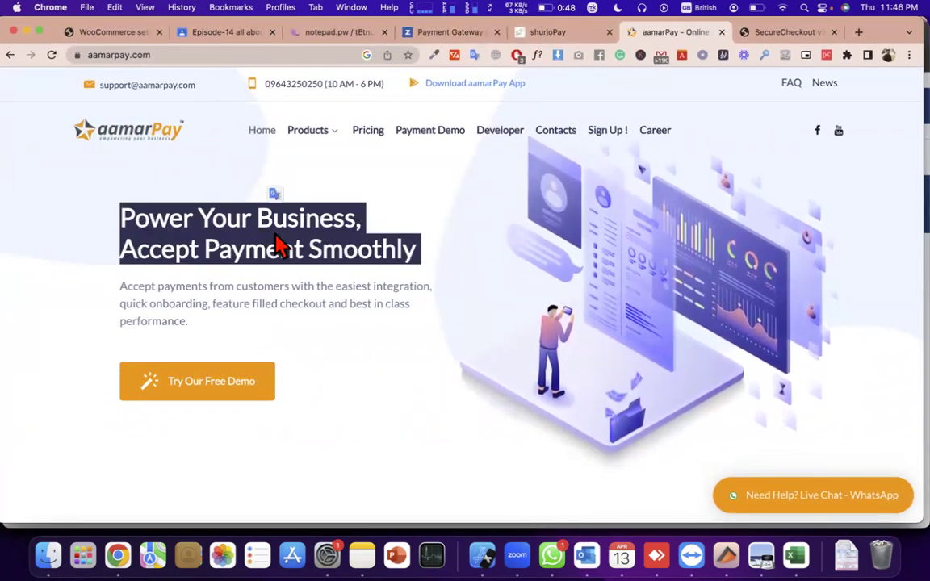
- Highlight the notepad line about contacting the sales team with business documents and compare it with the SSLCommerz site
left_click(356, 45)
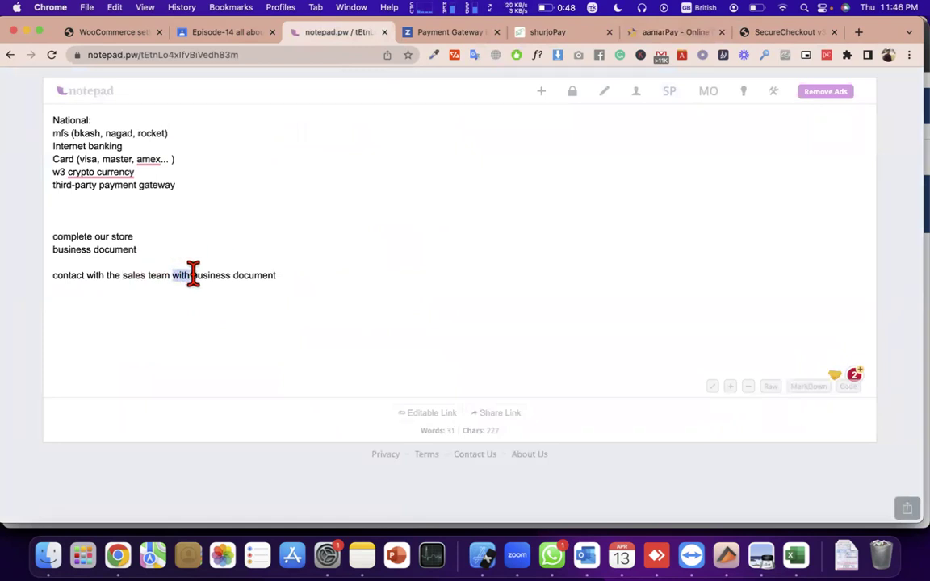
triple_click(266, 275)
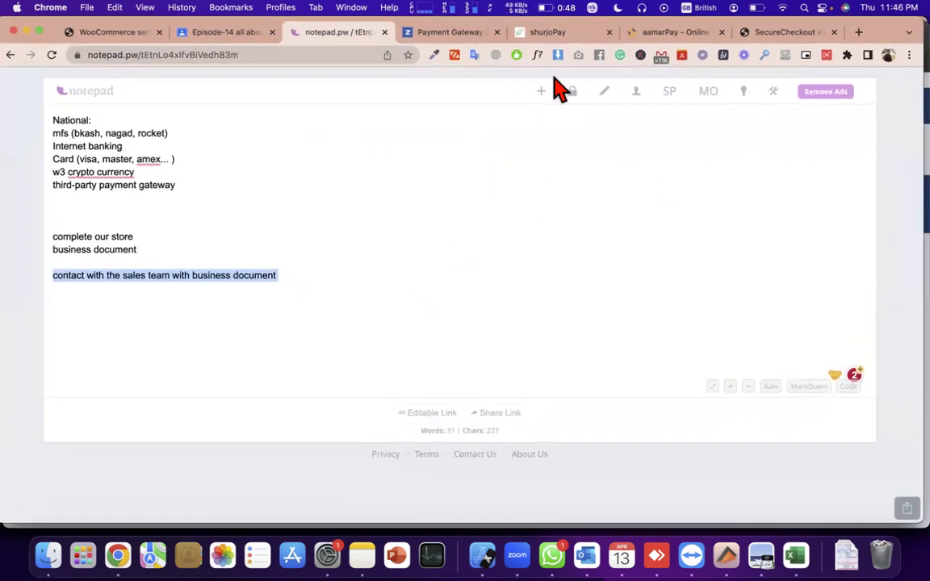
left_click(480, 39)
left_click(353, 36)
left_click(436, 41)
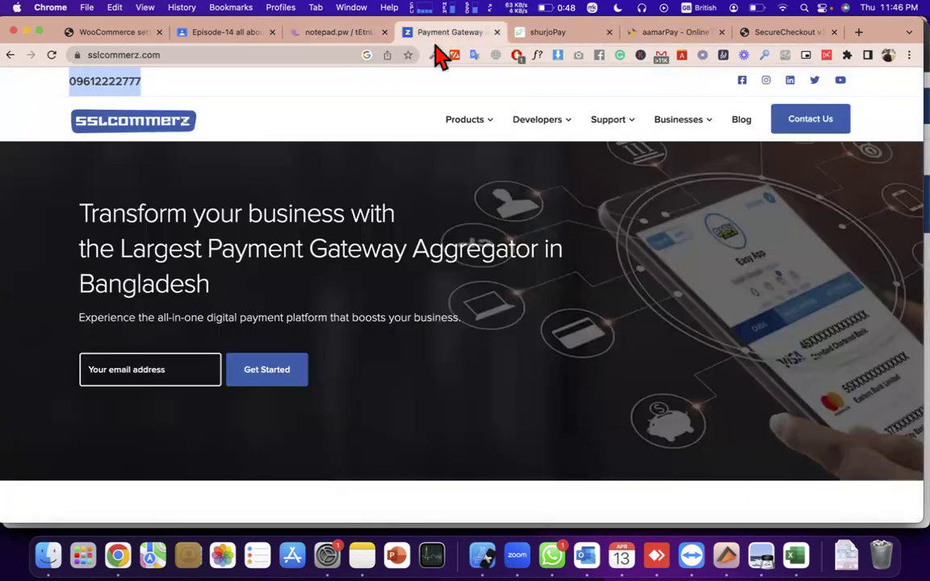
left_click(339, 34)
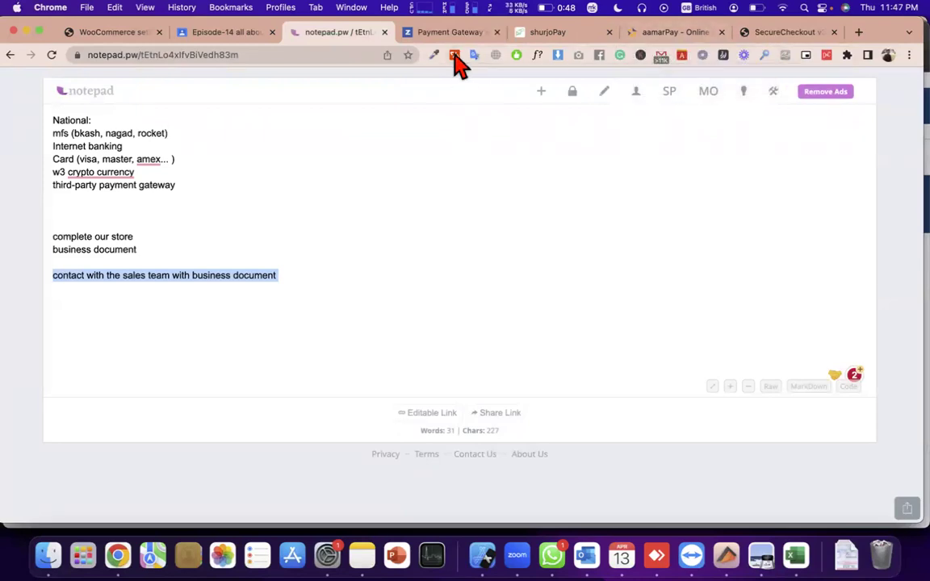
key("ctrl+Tab")
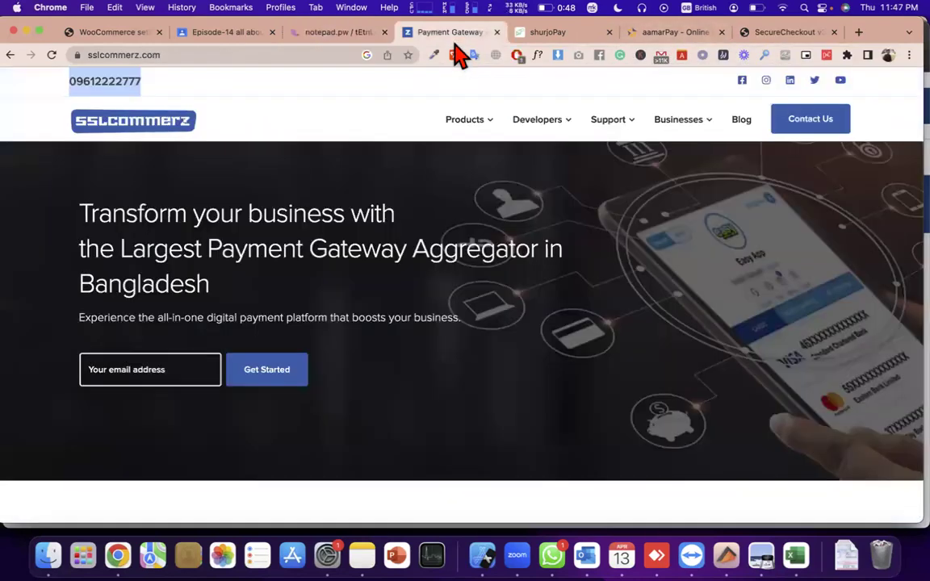
- Review the aamarPay homepage's headline and its introduction on integration, onboarding and checkout
left_click(659, 34)
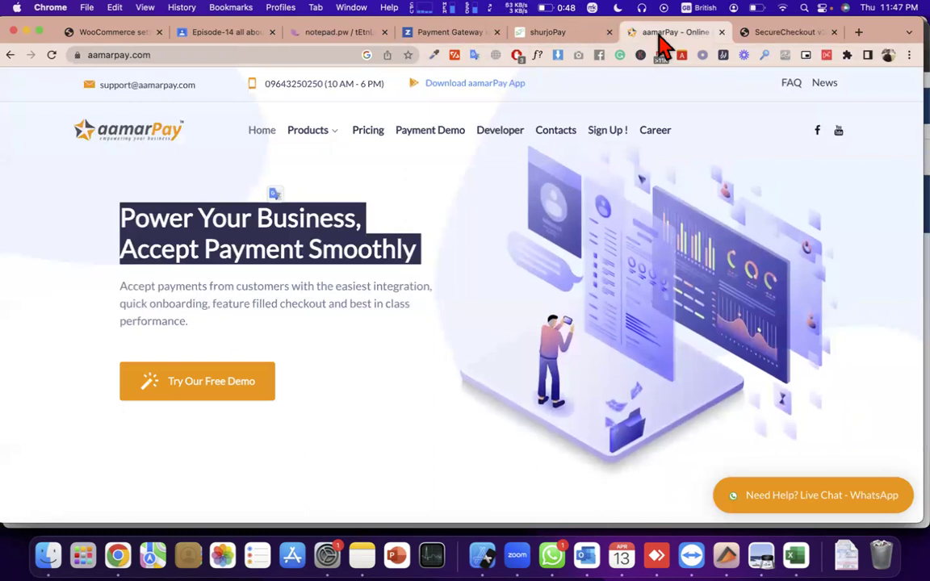
left_click(342, 285)
triple_click(342, 286)
scroll(344, 297, "down", 3)
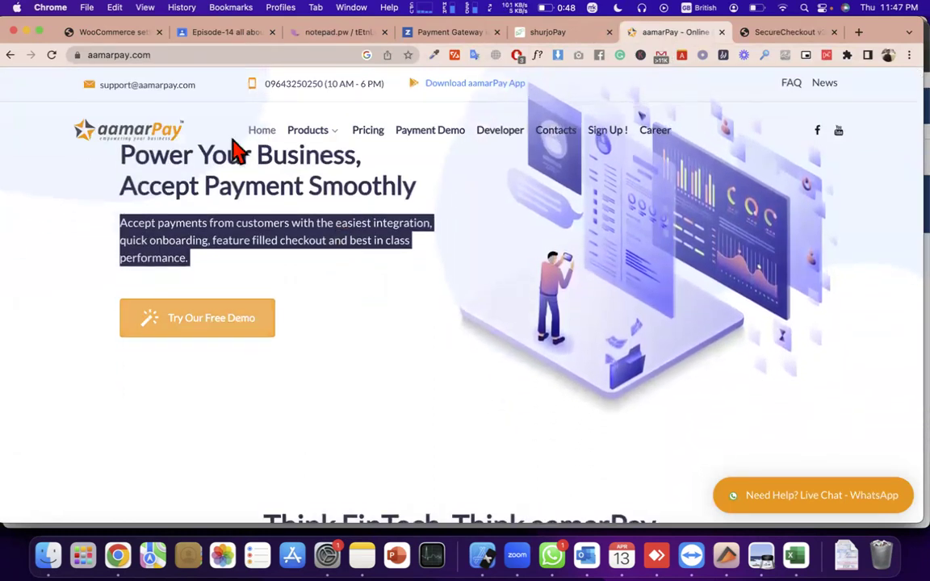
mouse_move(307, 130)
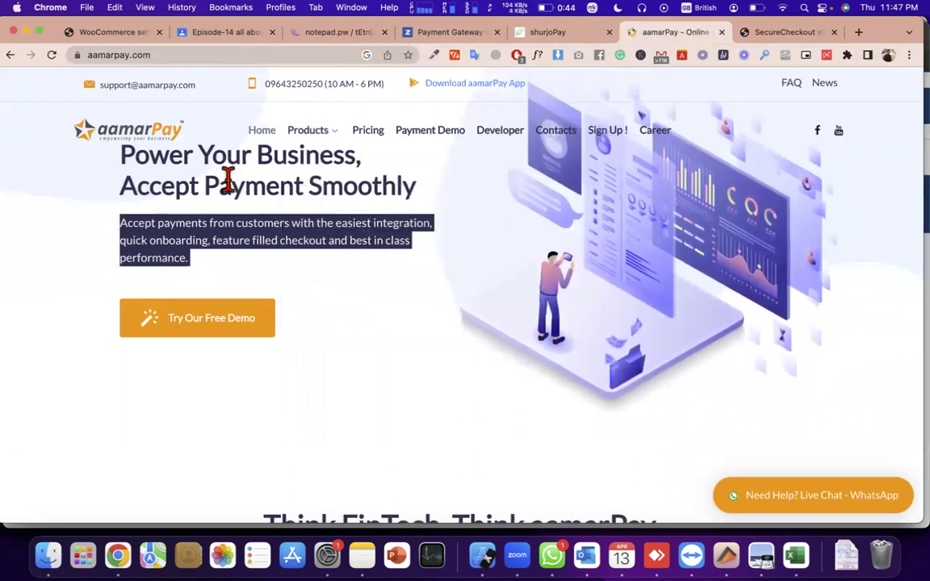
triple_click(282, 240)
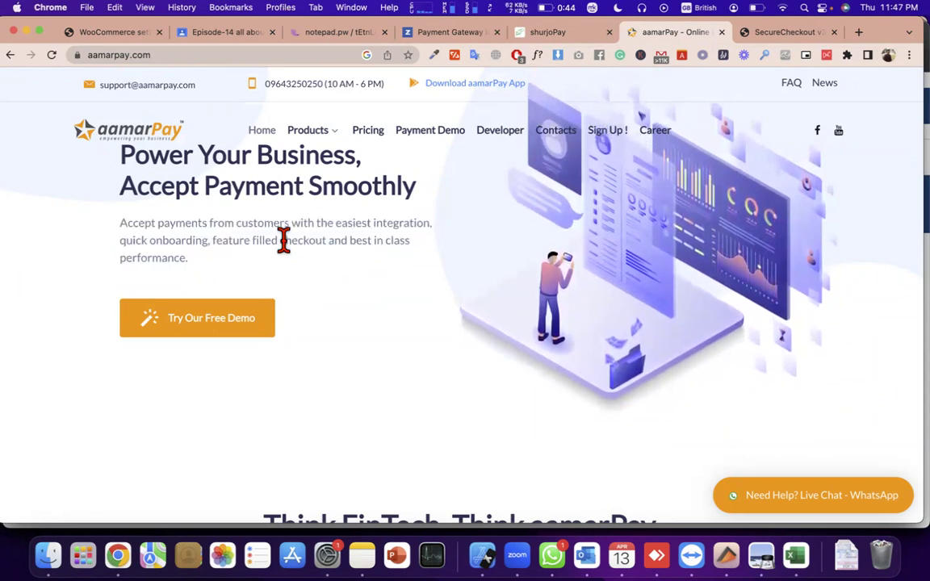
scroll(282, 240, "down", 1)
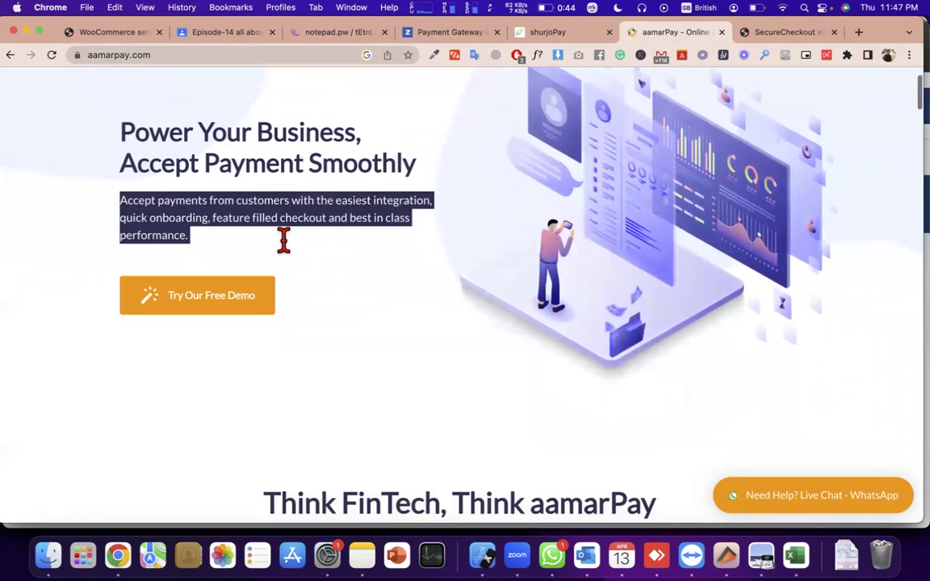
triple_click(252, 165)
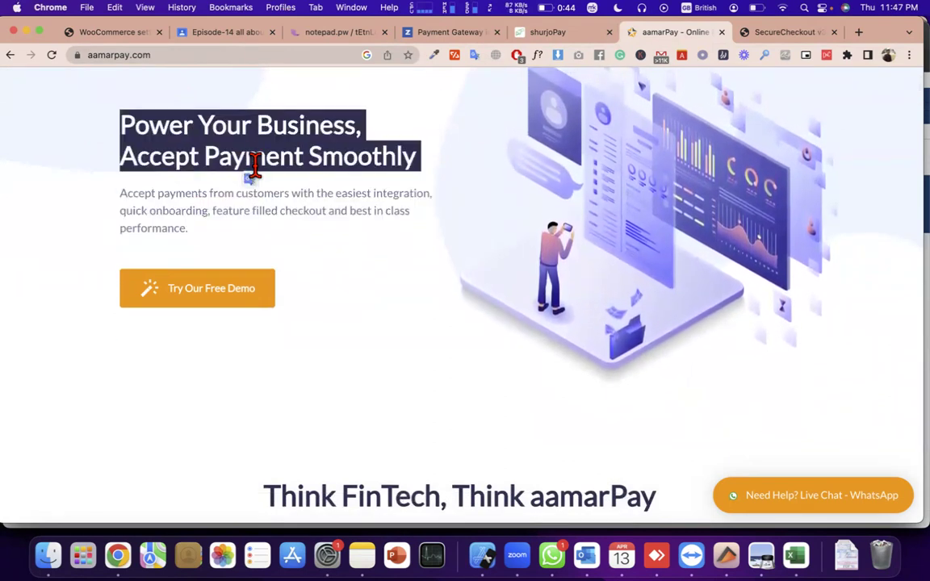
- Check the store's WooCommerce payment methods and highlight aamarPay's introduction about easy integration
left_click(120, 34)
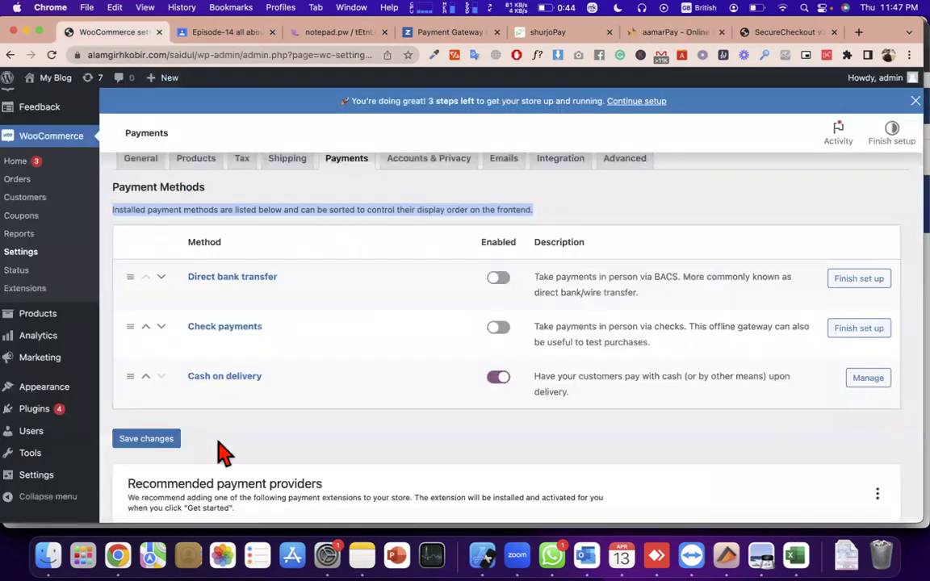
mouse_move(34, 409)
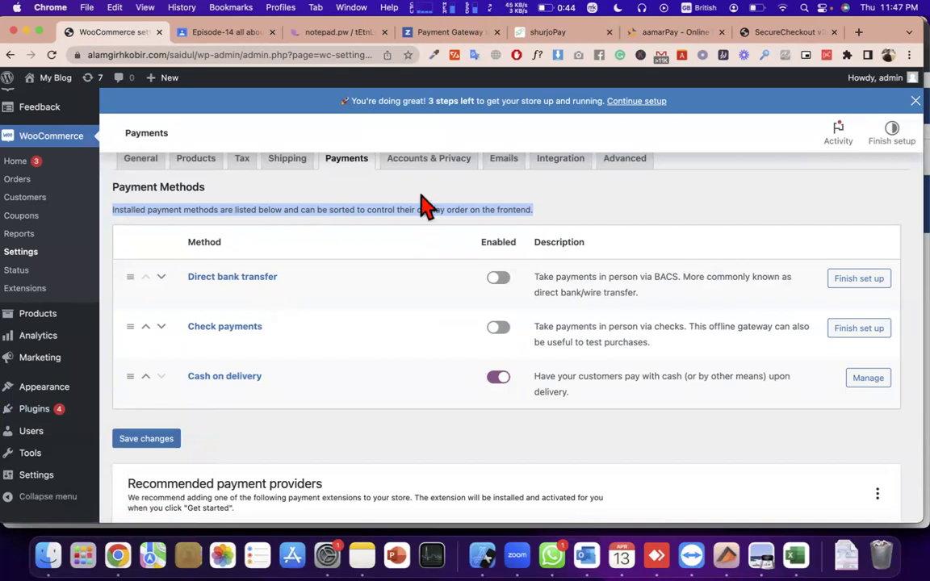
left_click(693, 39)
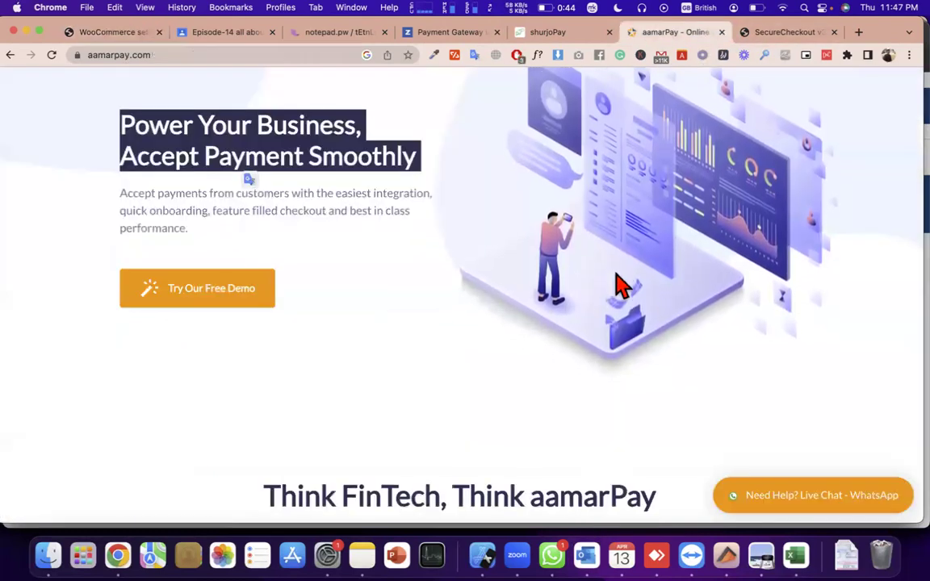
left_click(303, 211)
triple_click(304, 210)
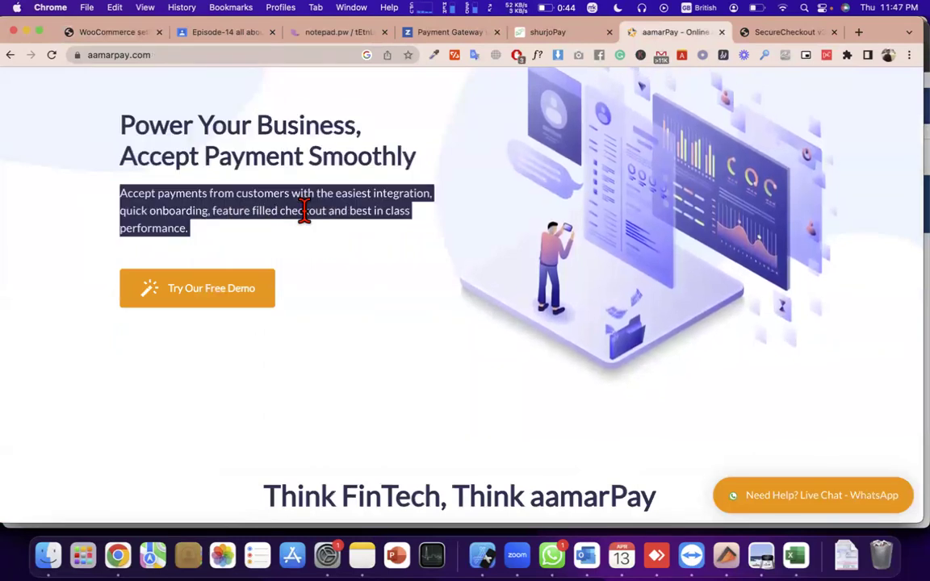
- Open the setup of the Check payments method in the WooCommerce payment settings and view its fields
left_click(117, 34)
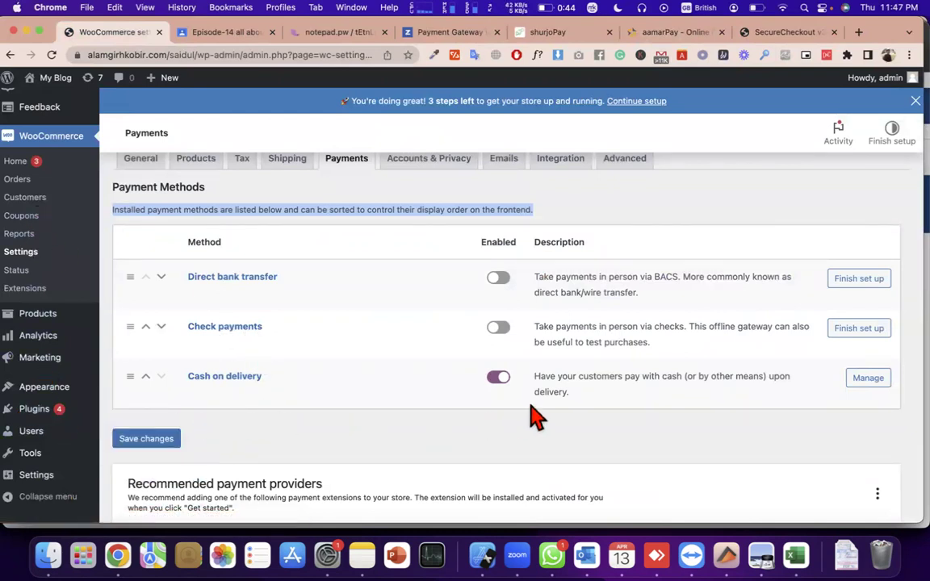
left_click(859, 329)
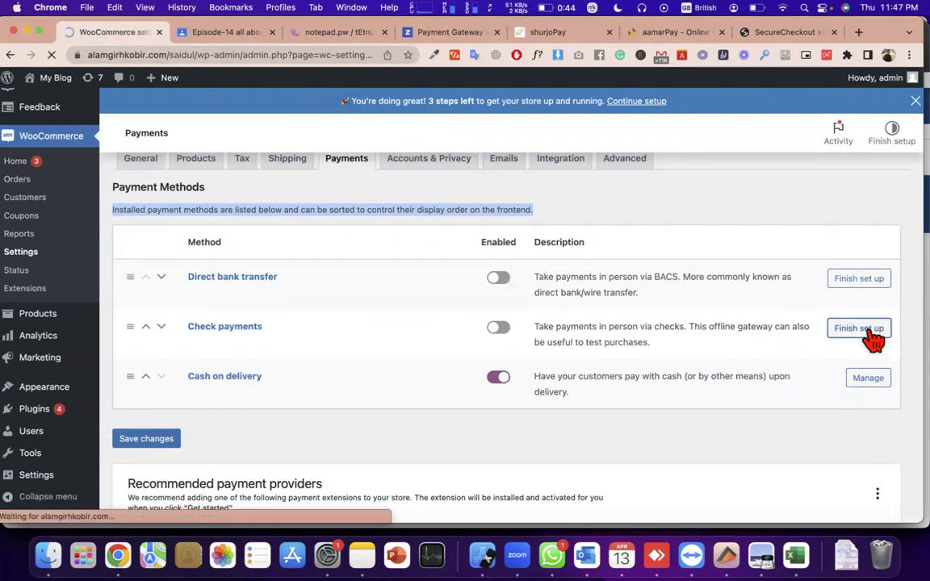
scroll(633, 402, "down", 4)
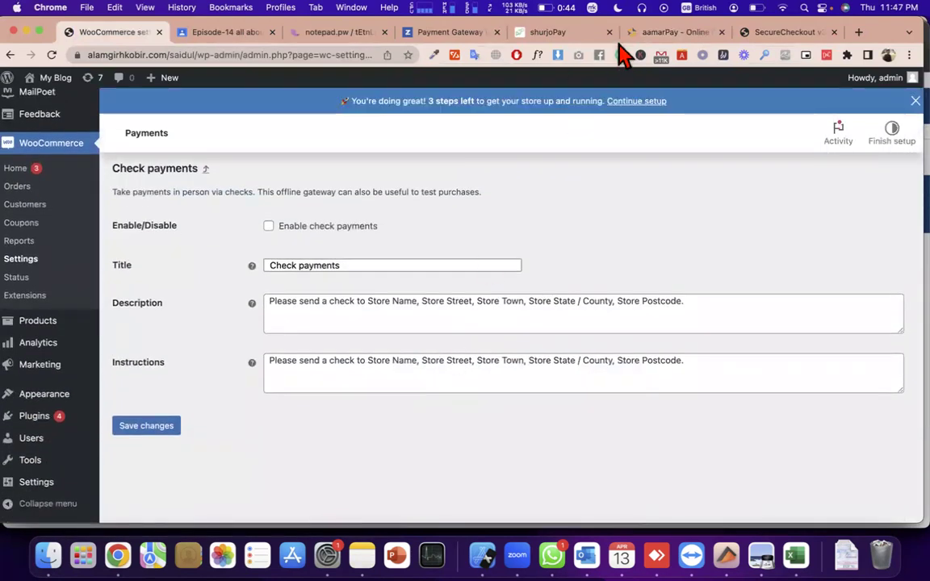
- Browse the shurjoPay website and examine its Services We Offer section
left_click(646, 34)
left_click(578, 34)
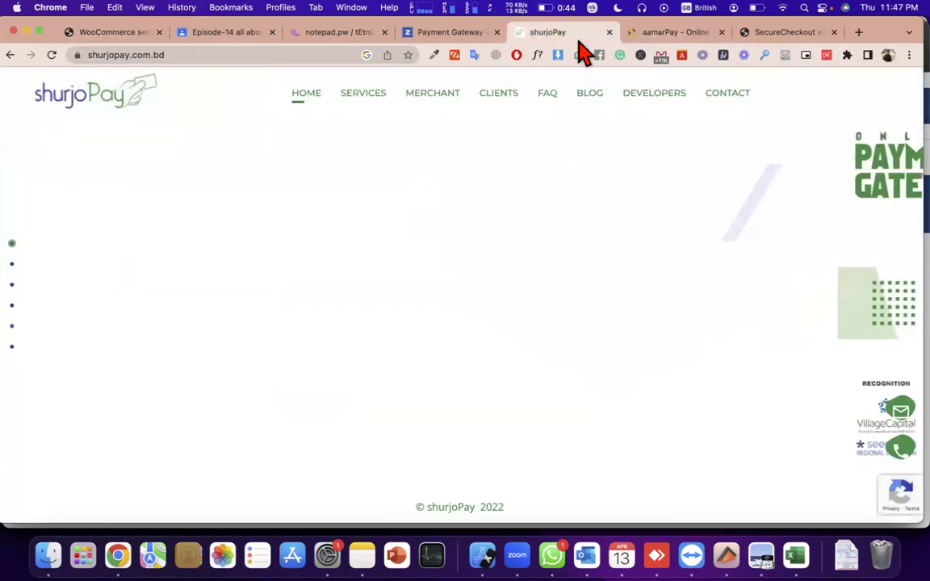
scroll(579, 274, "down", 2)
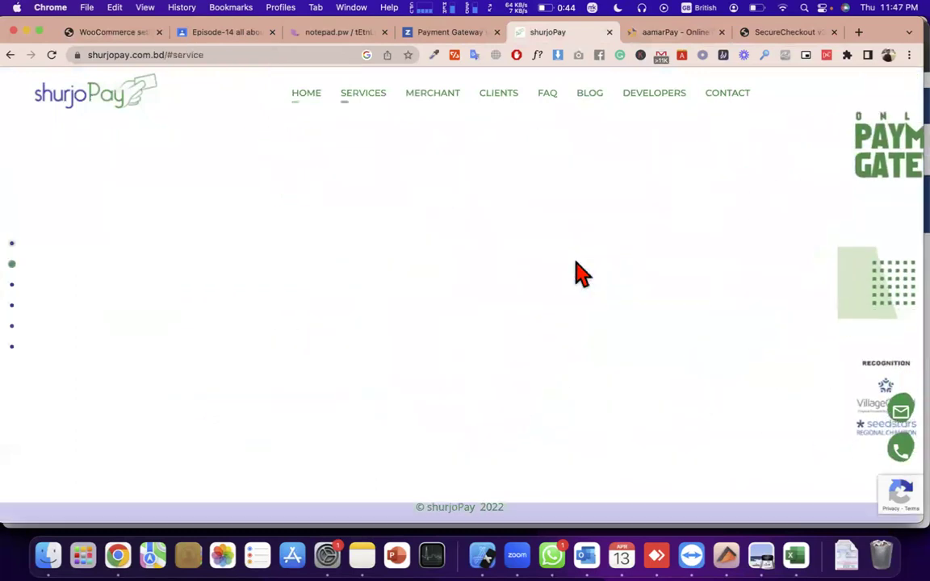
scroll(579, 275, "down", 2)
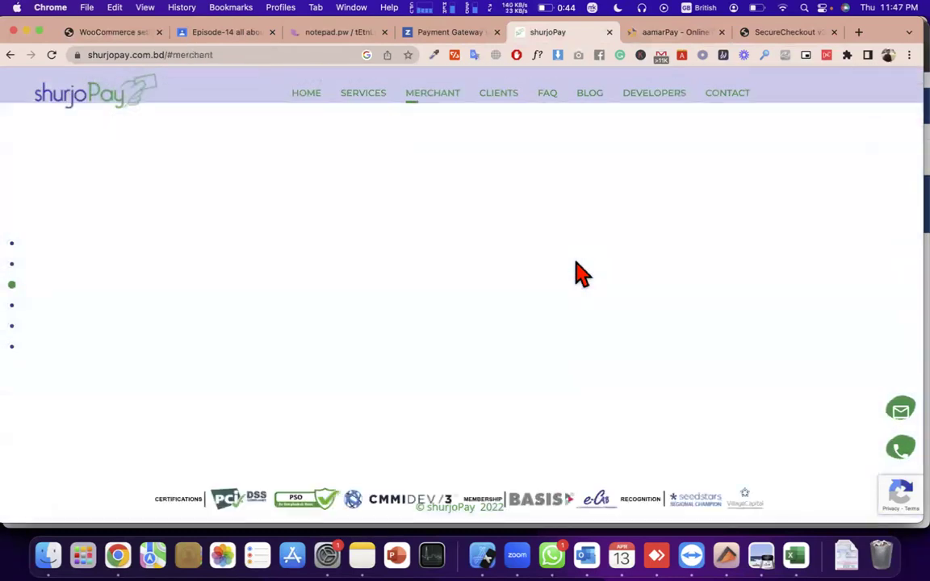
scroll(579, 275, "up", 2)
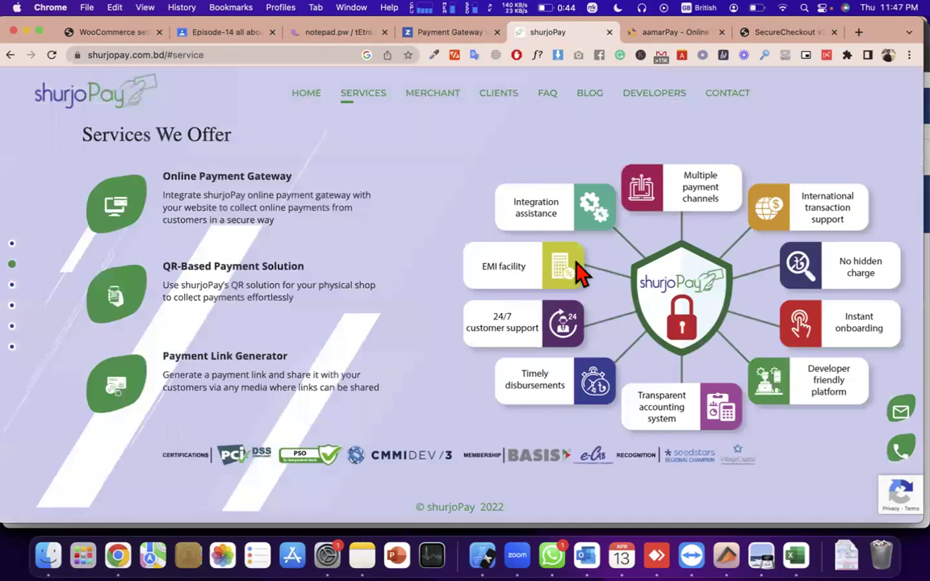
scroll(581, 271, "up", 2)
scroll(587, 327, "down", 2)
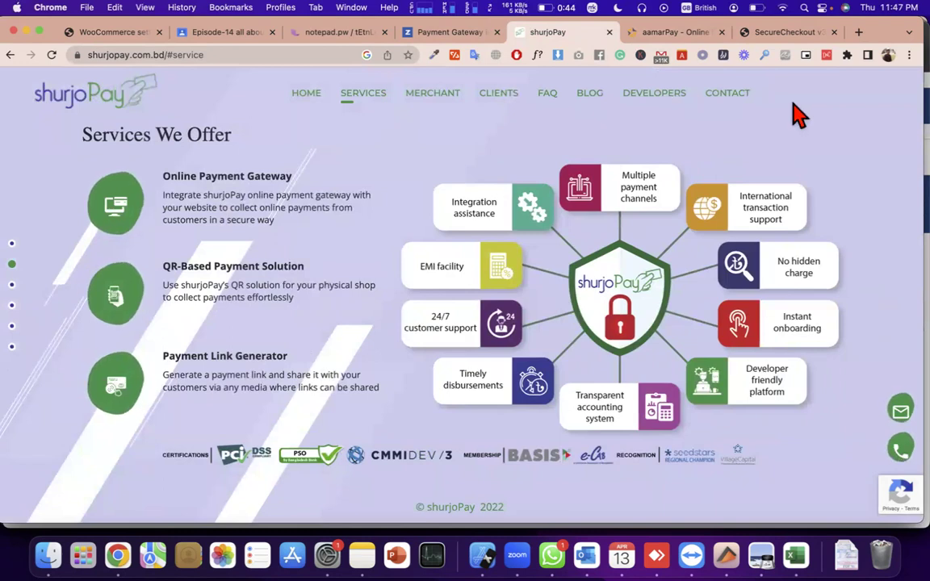
- Return to the SSLCommerz homepage and highlight its claim of being the largest payment gateway aggregator in Bangladesh
left_click(452, 32)
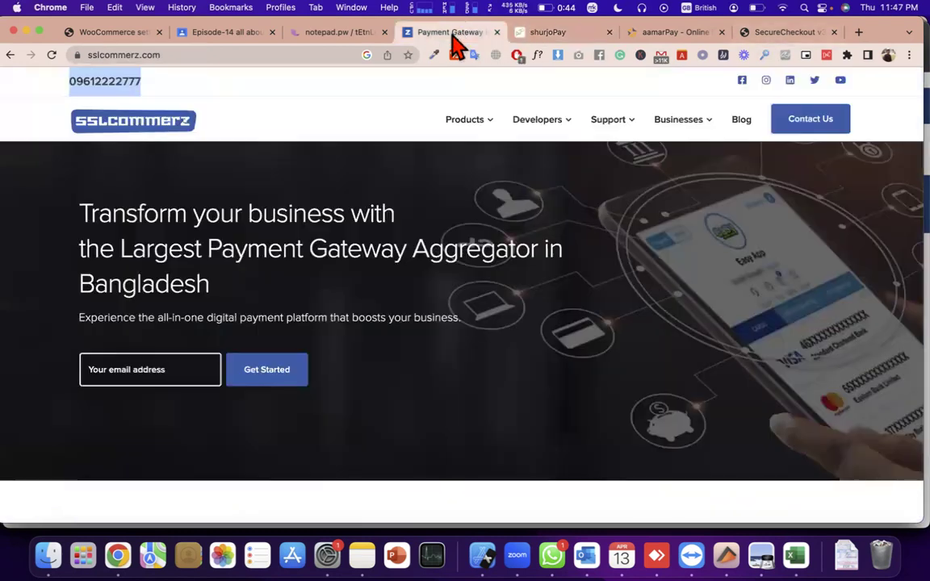
triple_click(399, 245)
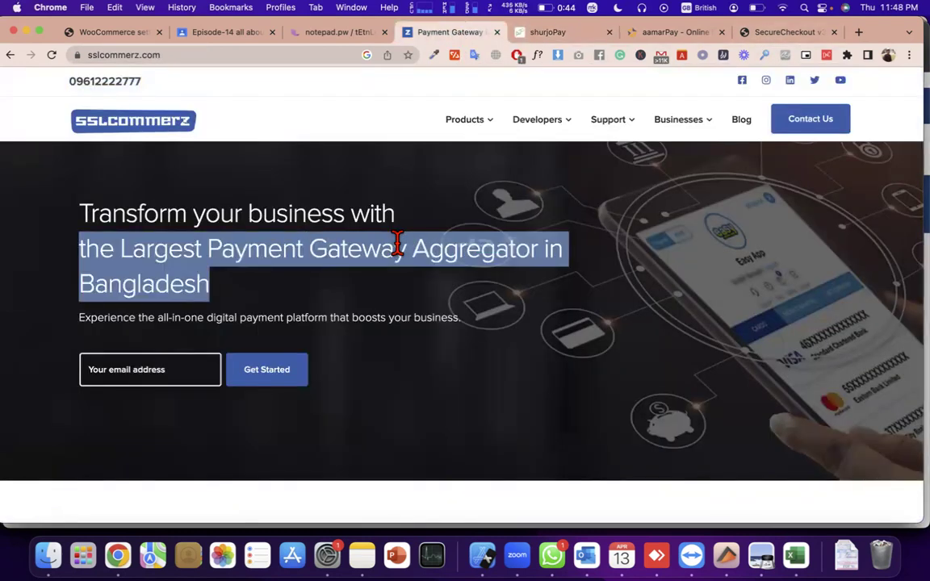
left_click(890, 57)
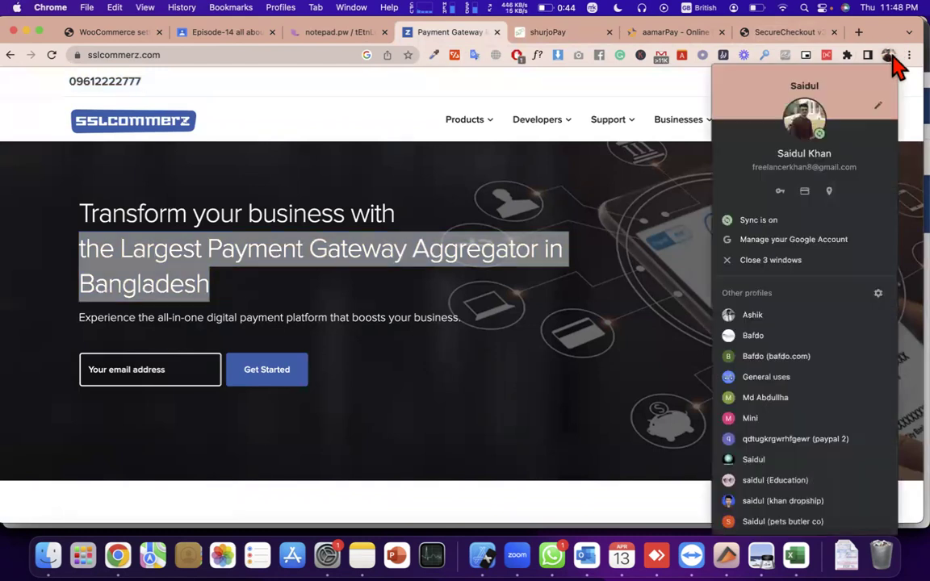
scroll(788, 452, "down", 3)
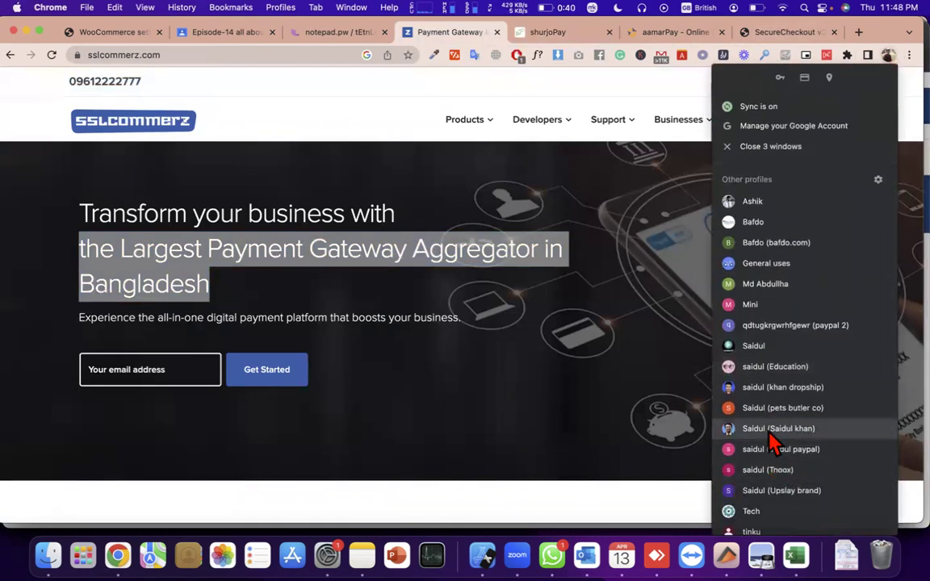
left_click(771, 436)
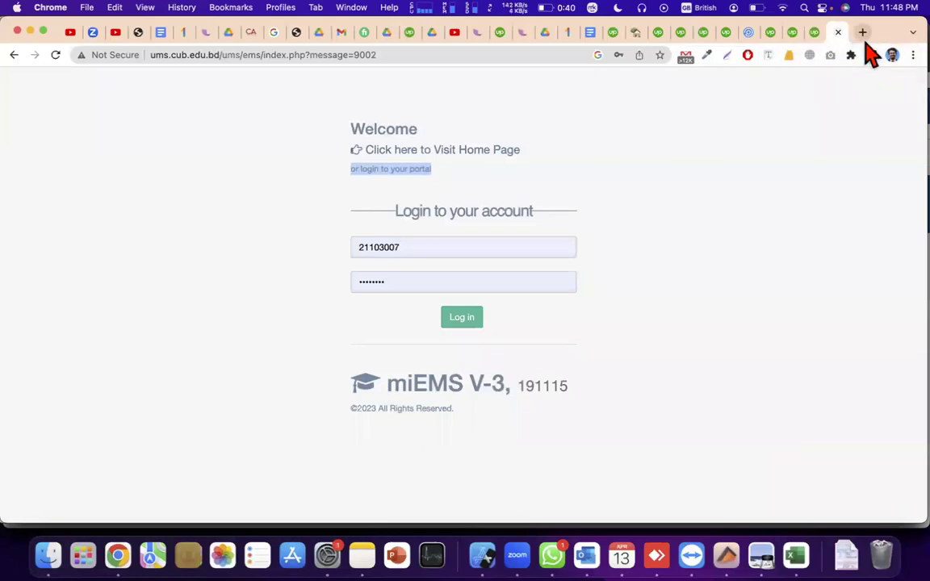
left_click(862, 32)
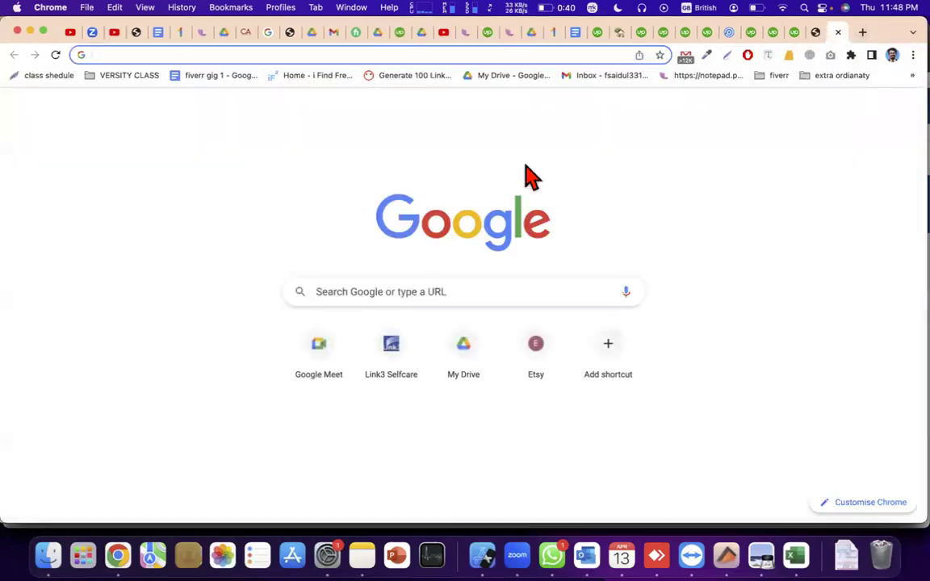
key("ctrl+Up")
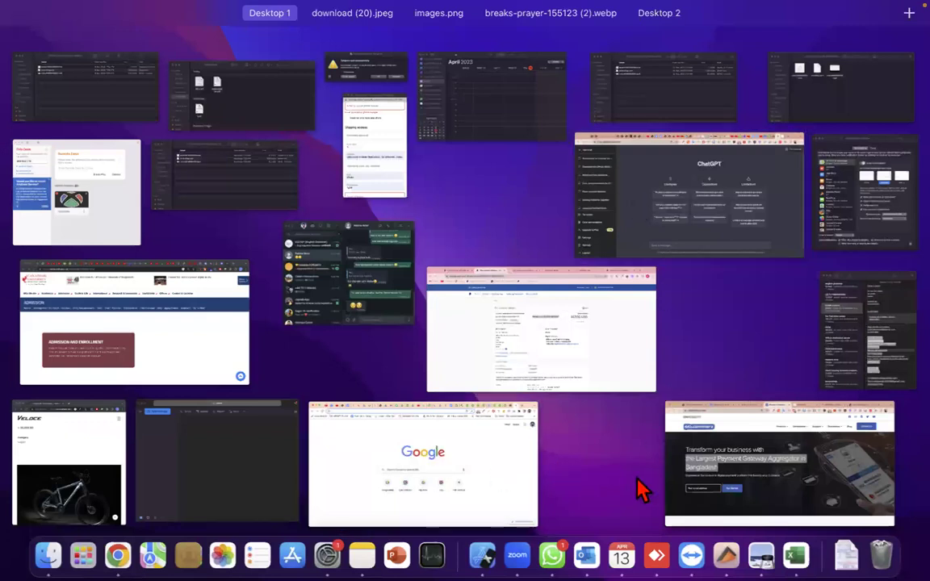
left_click(843, 439)
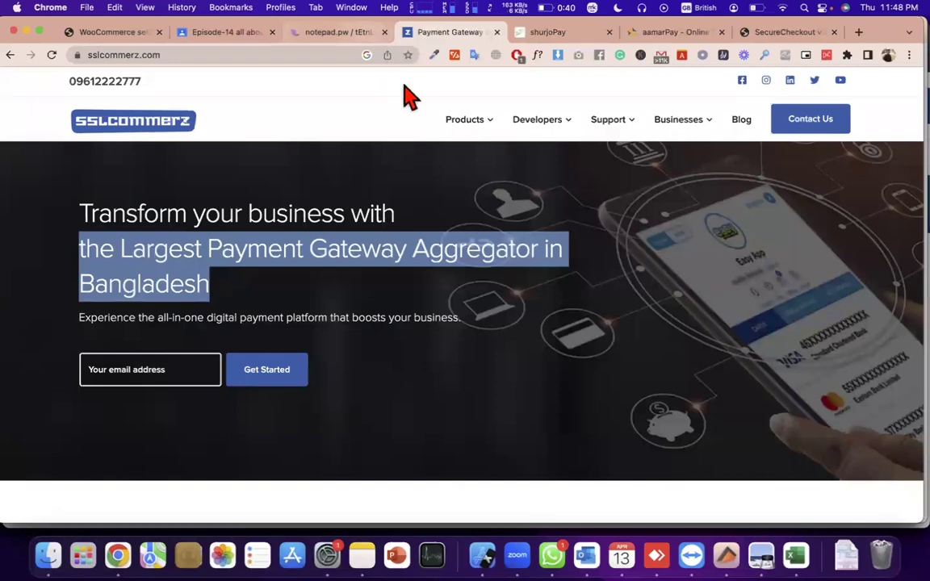
- Highlight each part of the SSLCommerz homepage headline and the tagline about the all-in-one digital payment platform
left_click(307, 214)
triple_click(307, 214)
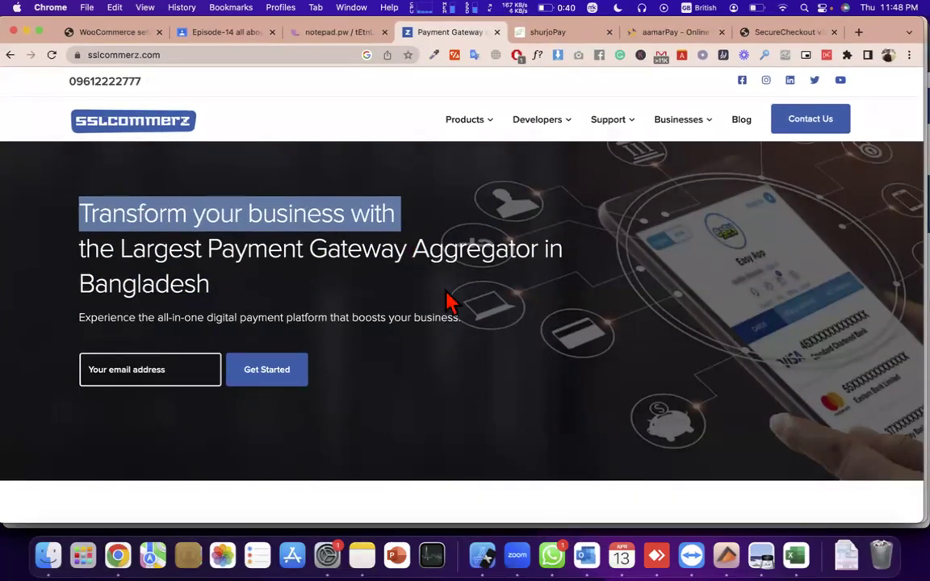
triple_click(411, 248)
scroll(413, 260, "down", 3)
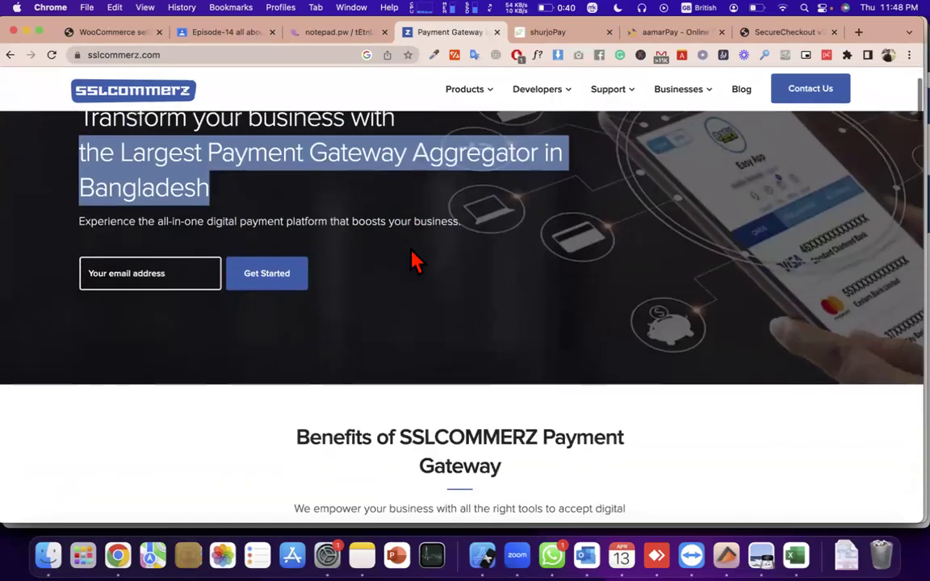
triple_click(375, 221)
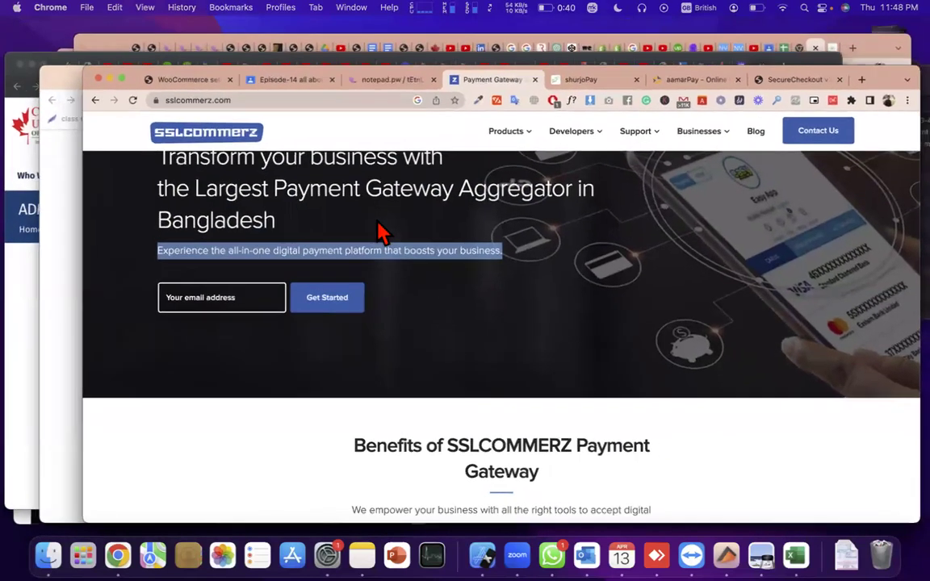
- Examine the Benefits of SSLCOMMERZ Payment Gateway section, highlighting its heading and viewing the benefit cards
scroll(376, 221, "down", 5)
double_click(436, 280)
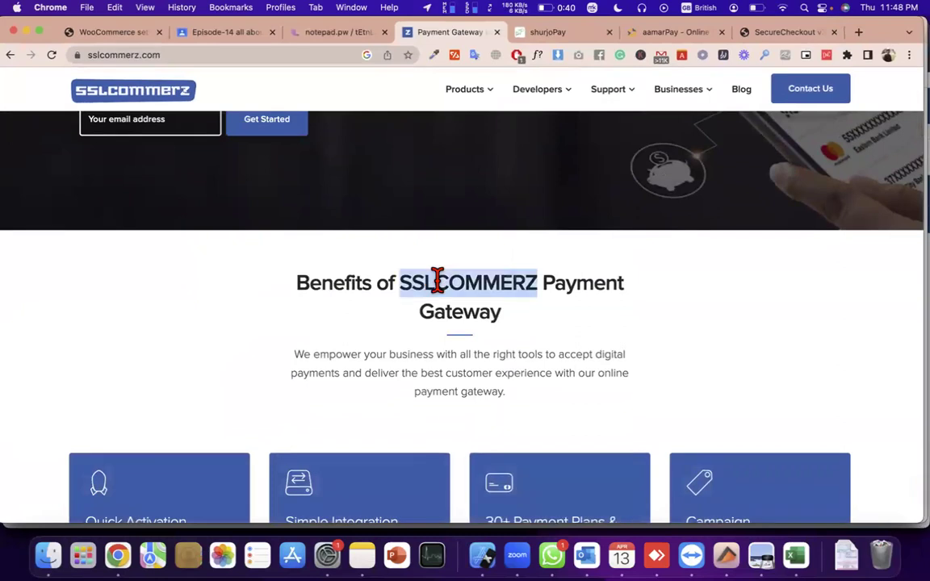
triple_click(517, 402)
scroll(517, 402, "down", 10)
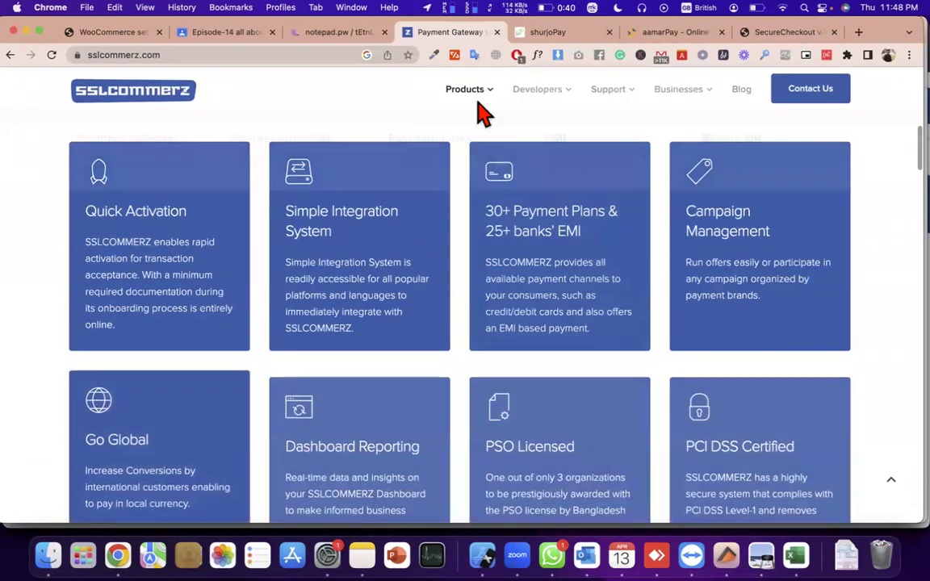
scroll(433, 264, "up", 5)
scroll(434, 263, "up", 2)
triple_click(458, 251)
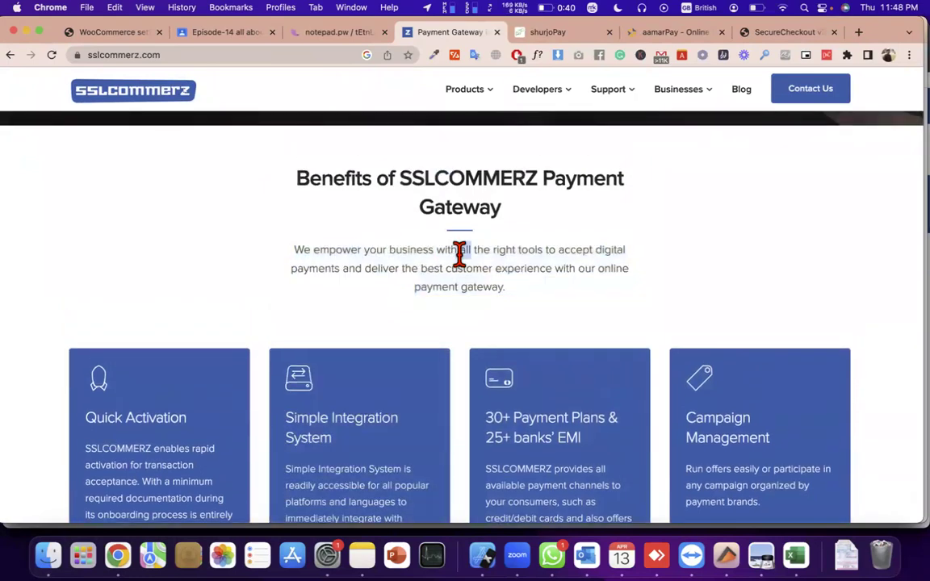
scroll(458, 251, "down", 3)
scroll(487, 193, "up", 3)
triple_click(461, 234)
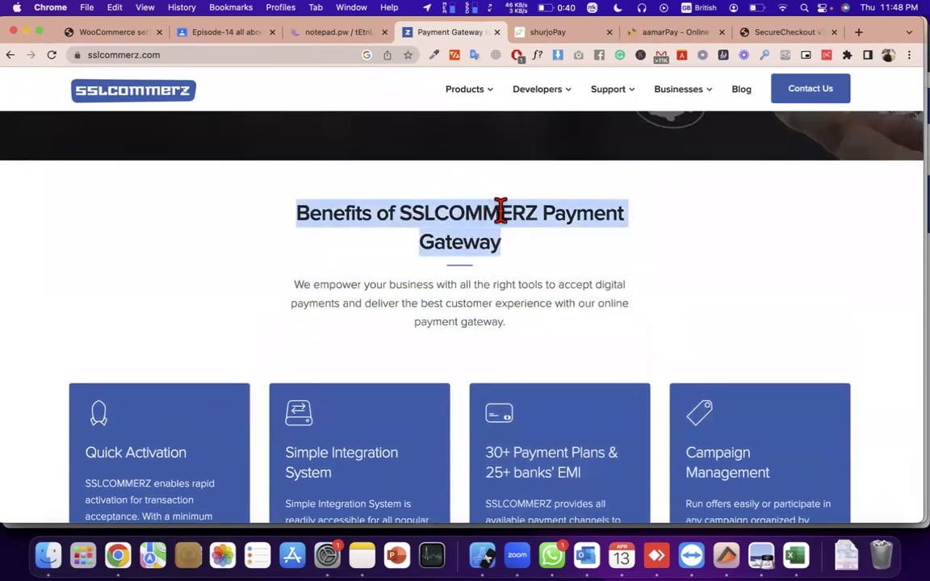
triple_click(451, 216)
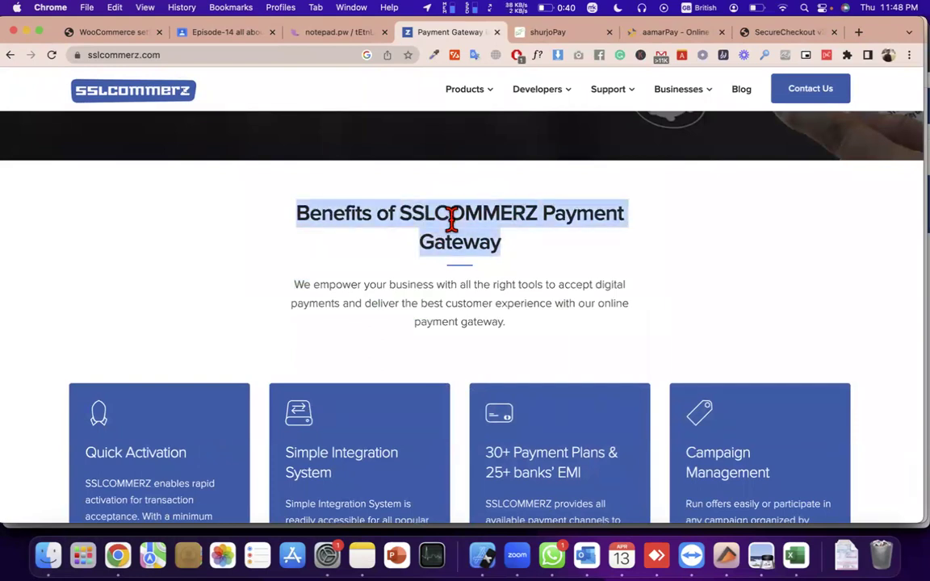
scroll(469, 242, "down", 3)
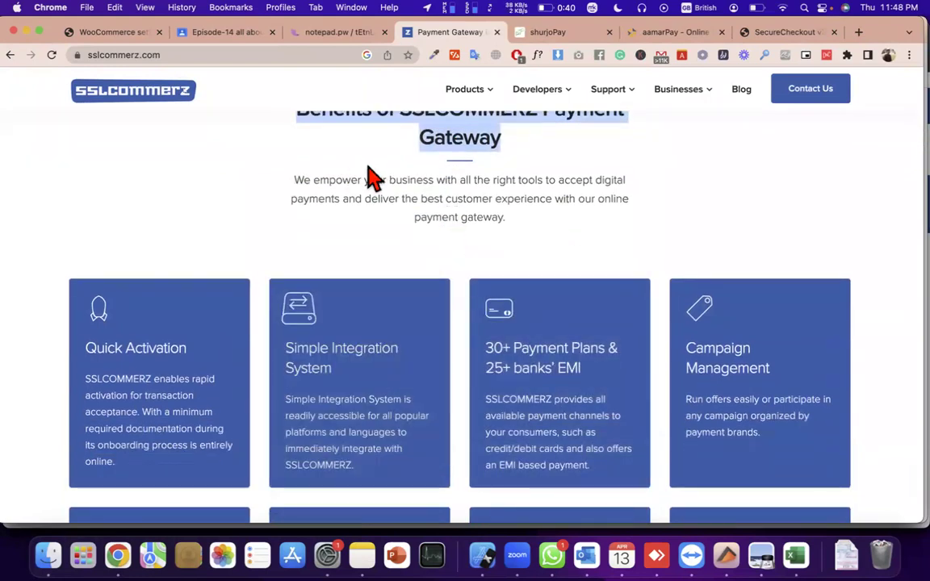
- Review the SSLCommerz homepage headline again and view the site's developer options
scroll(370, 179, "up", 10)
scroll(403, 345, "down", 1)
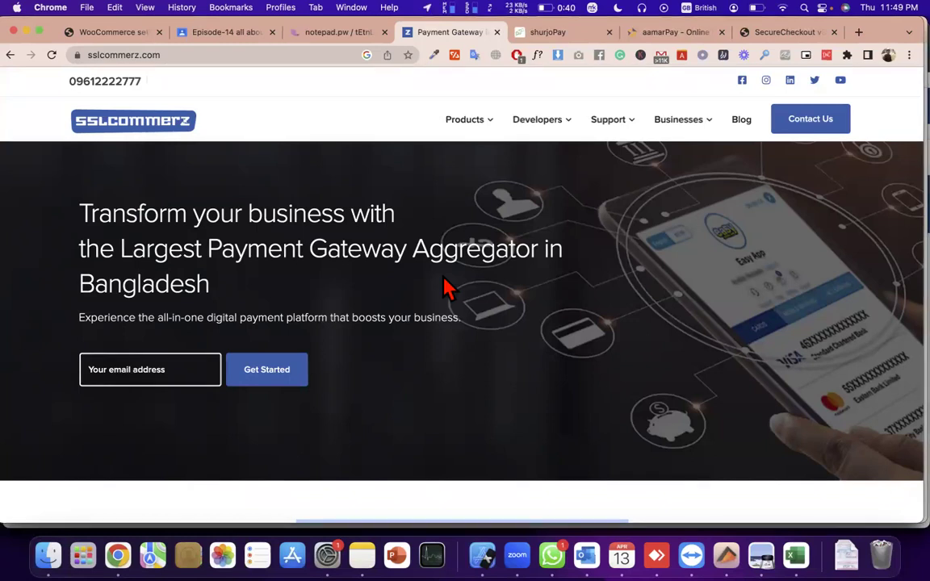
triple_click(405, 245)
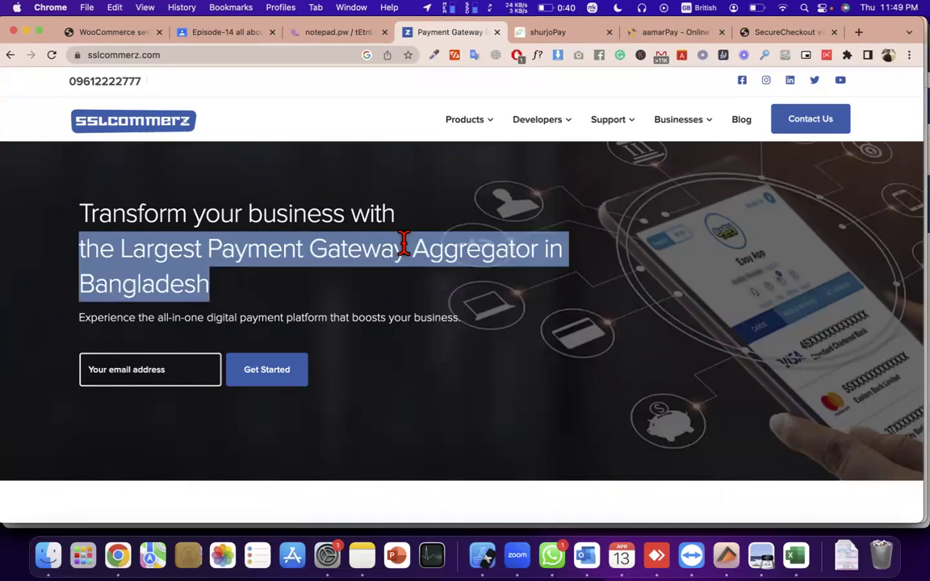
triple_click(385, 240)
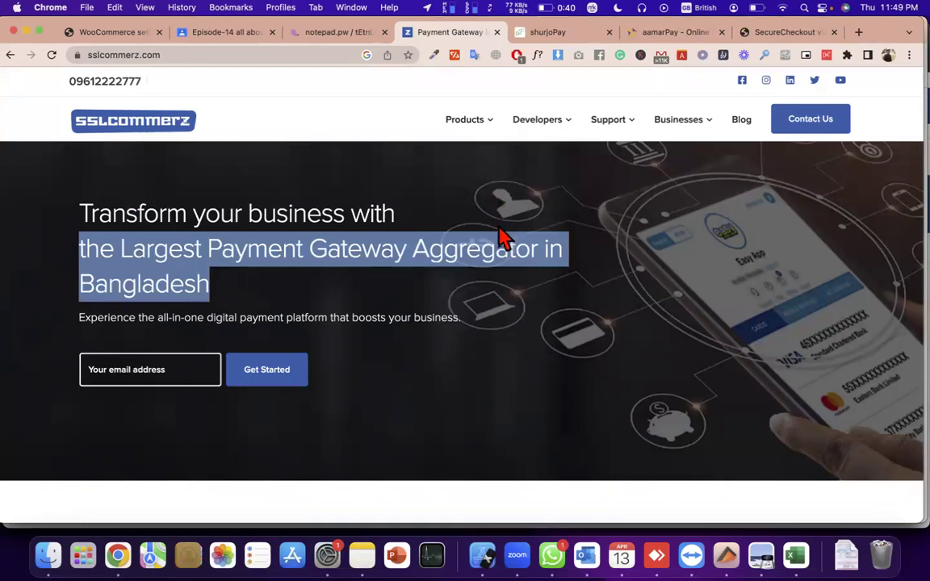
mouse_move(520, 114)
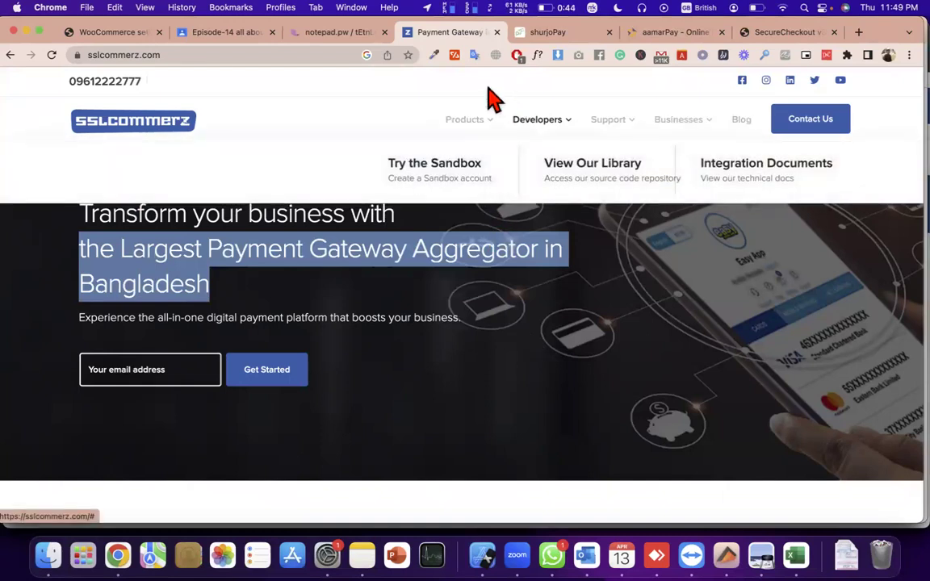
triple_click(245, 284)
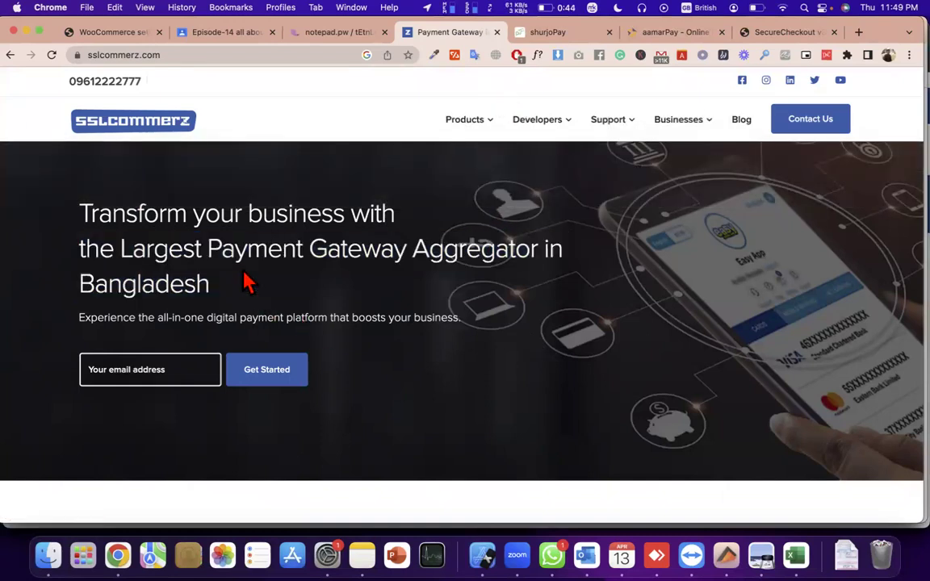
triple_click(233, 216)
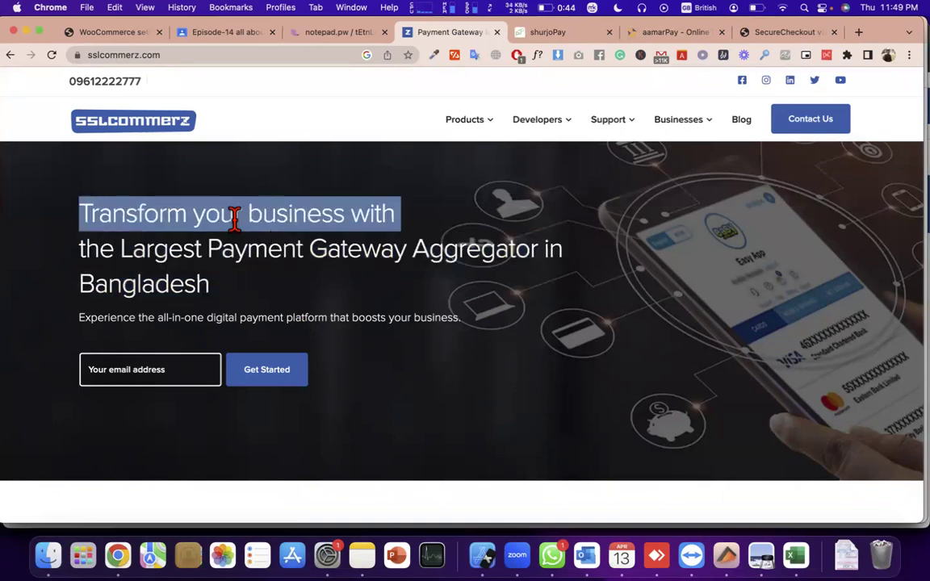
scroll(266, 226, "down", 1)
- View the shurjoPay services page and the aamarPay homepage's header and introduction
left_click(557, 34)
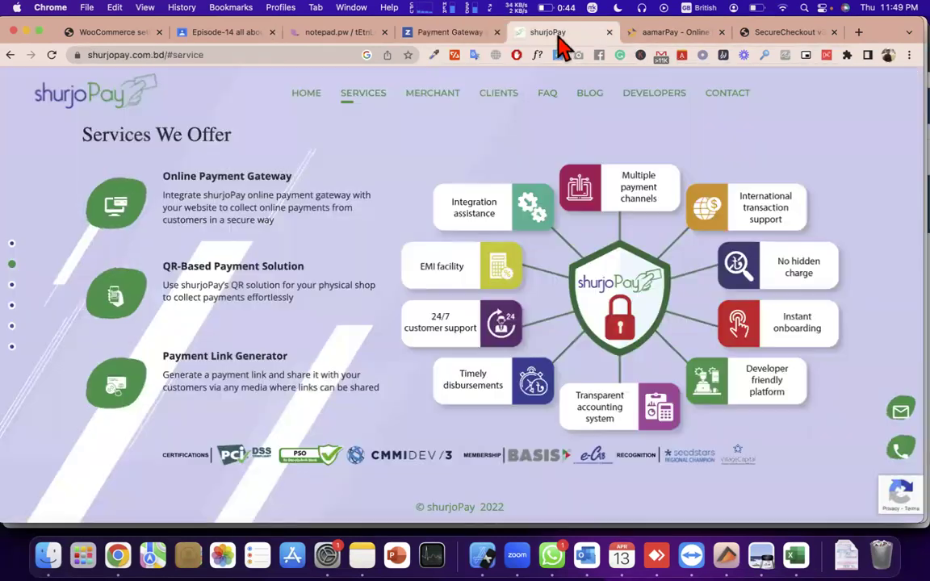
left_click(650, 34)
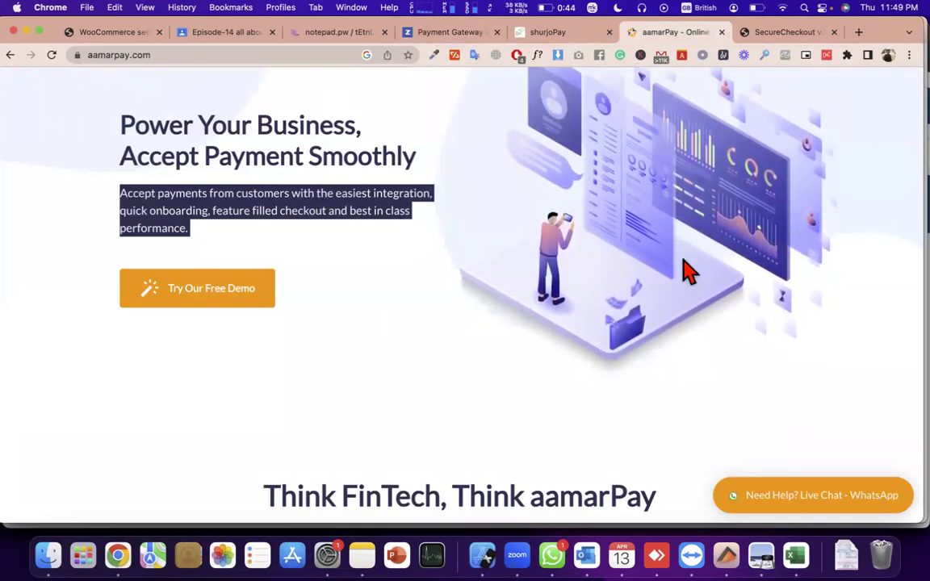
scroll(687, 273, "up", 3)
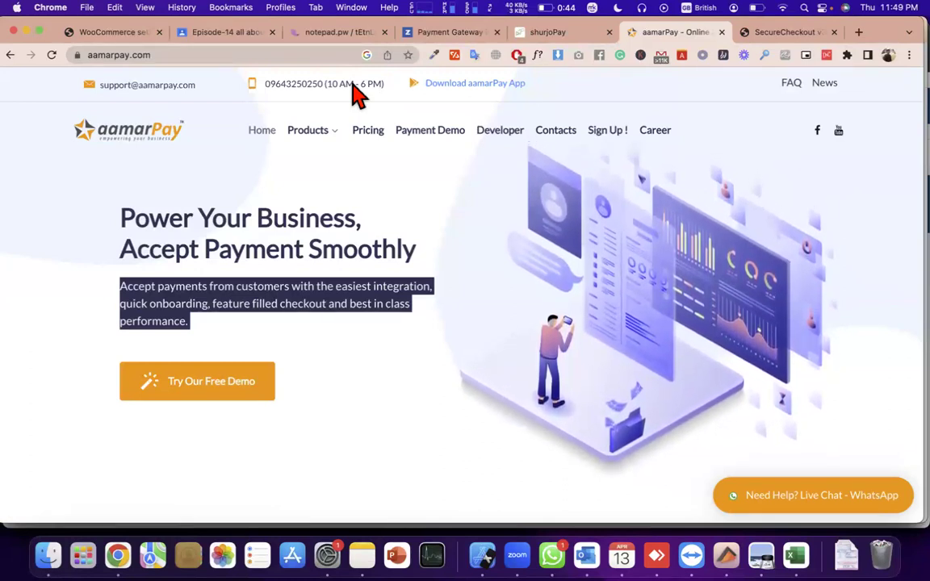
- Examine the mobile banking options on aamarPay's sandbox checkout, highlighting the Pay BDT 10.00 amount and the merchant name
left_click(796, 32)
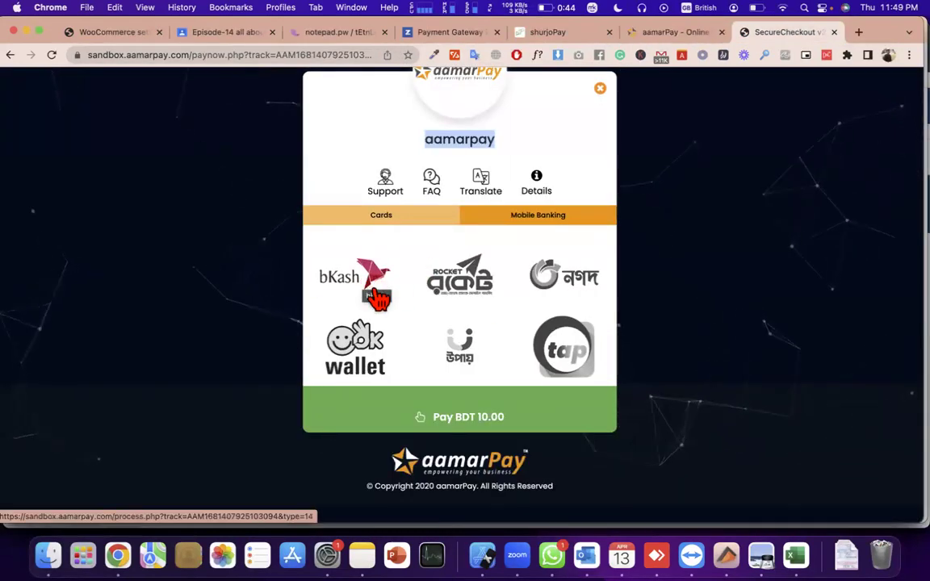
triple_click(482, 413)
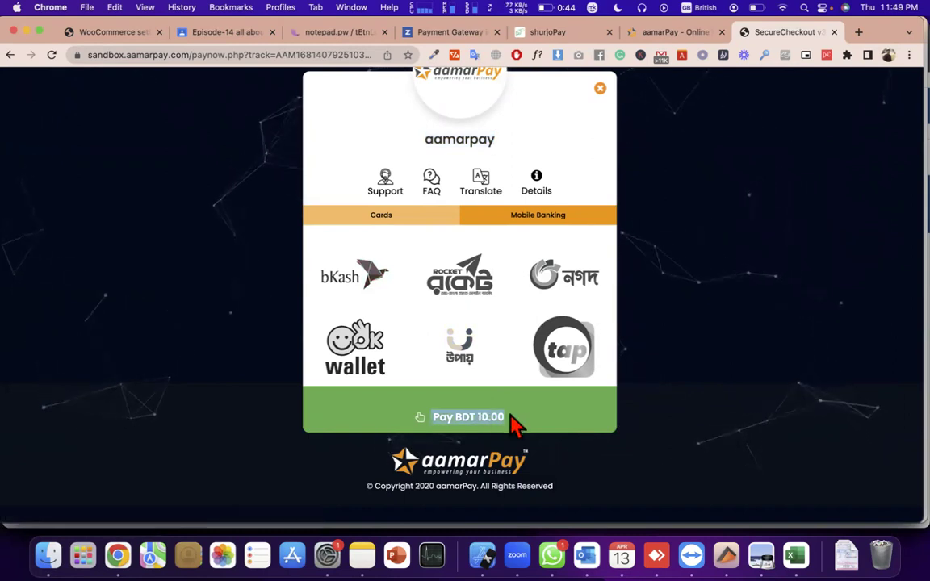
double_click(491, 413)
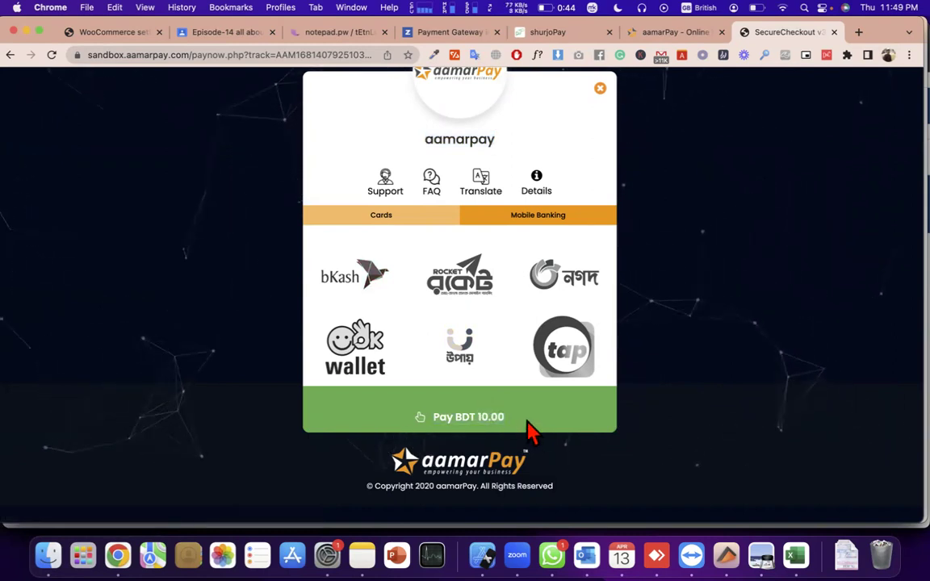
left_click_drag(519, 429, 430, 423)
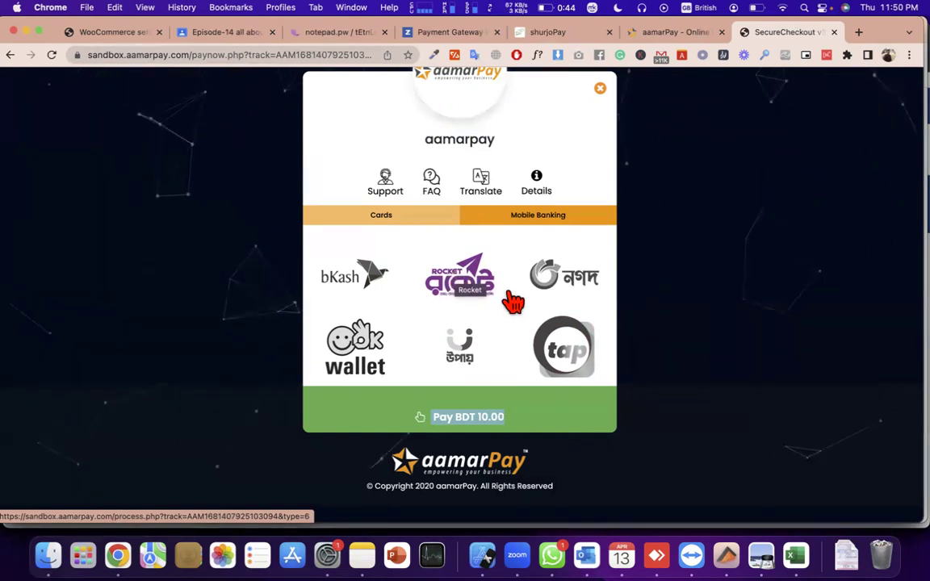
double_click(476, 140)
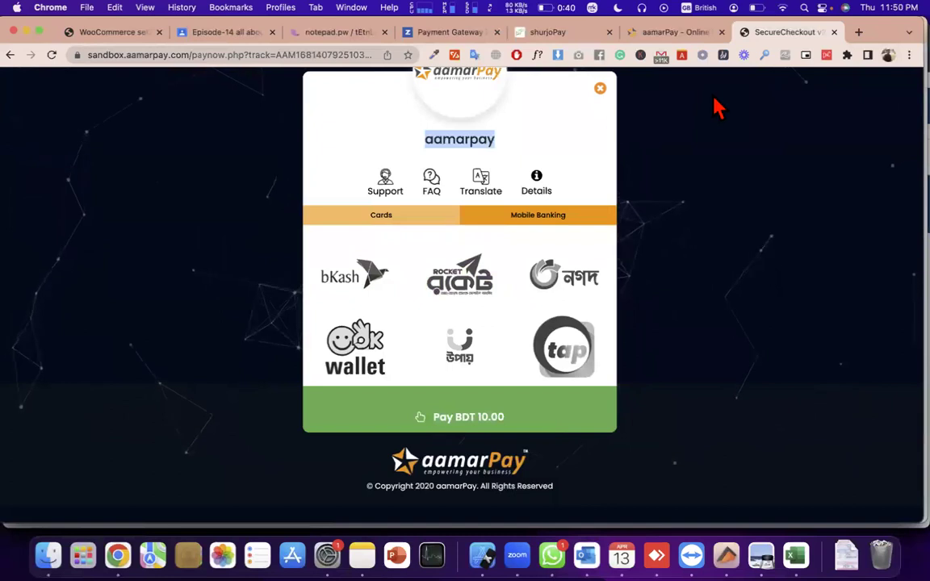
- Highlight the aggregator claim on the SSLCommerz homepage and view the site's list of products
left_click(445, 37)
triple_click(415, 218)
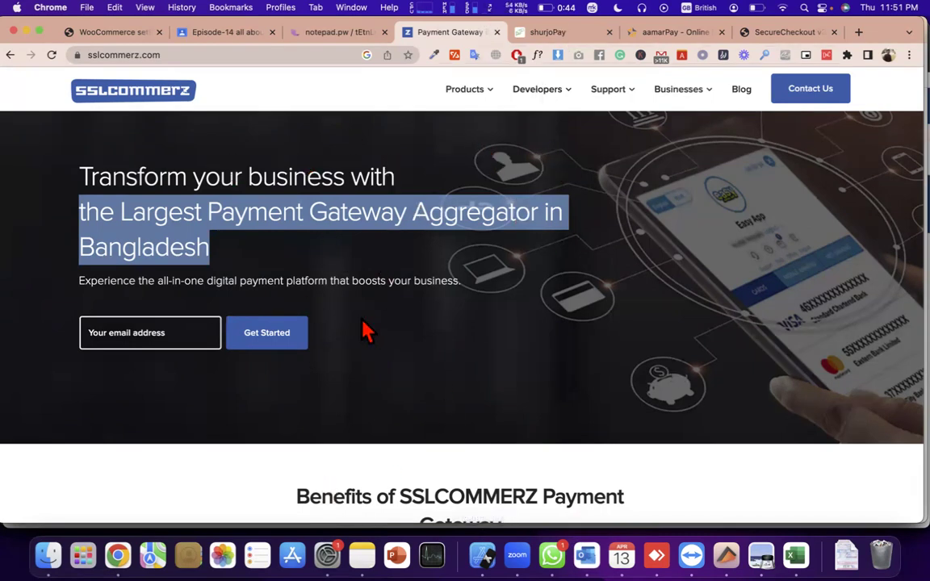
triple_click(339, 214)
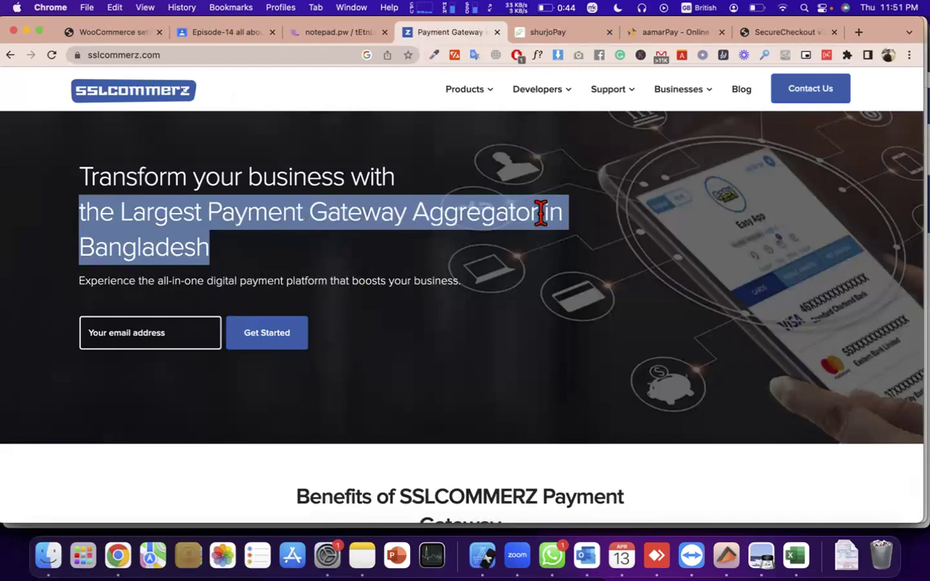
scroll(542, 211, "down", 5)
scroll(543, 224, "up", 5)
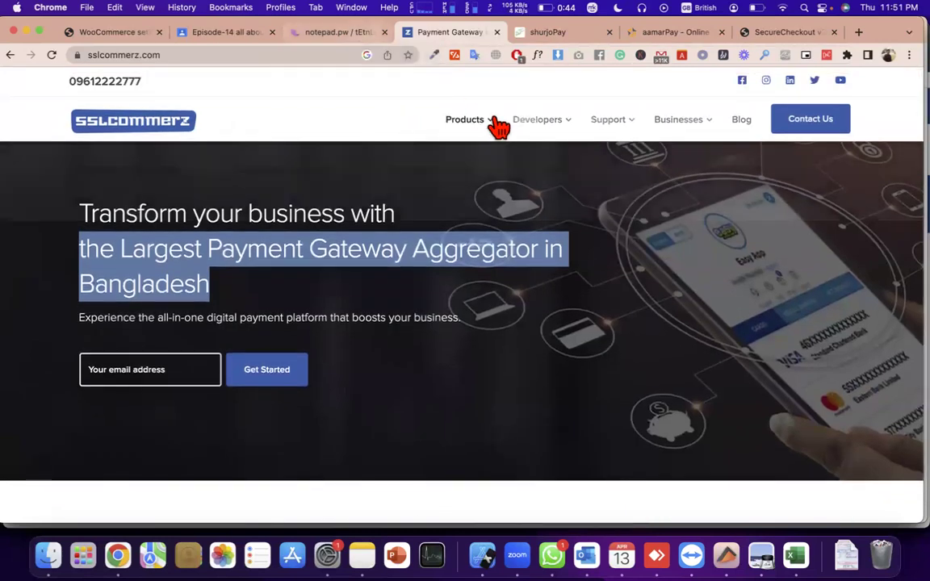
mouse_move(498, 123)
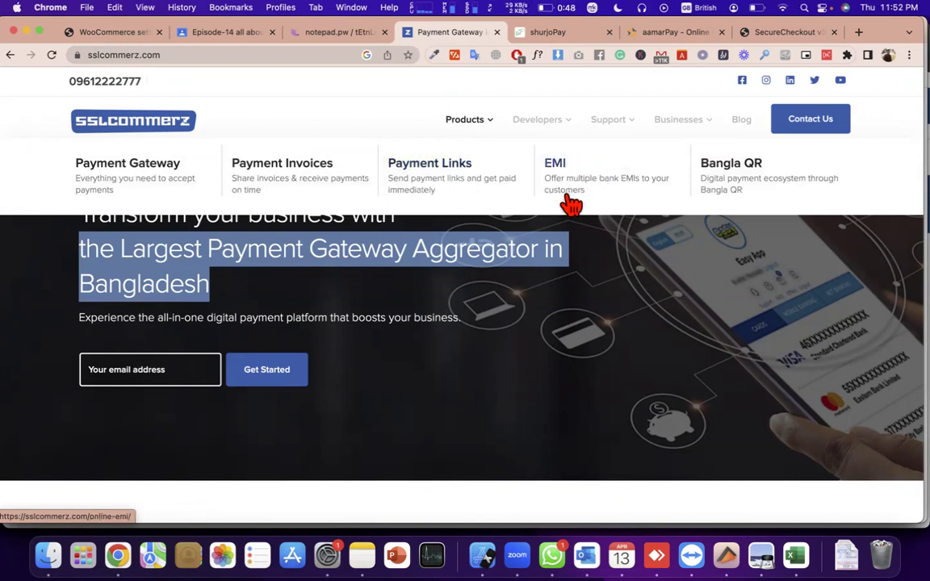
- Close the SSLCommerz, shurjoPay, aamarPay and SecureCheckout pages and return to the payment notes
mouse_move(573, 129)
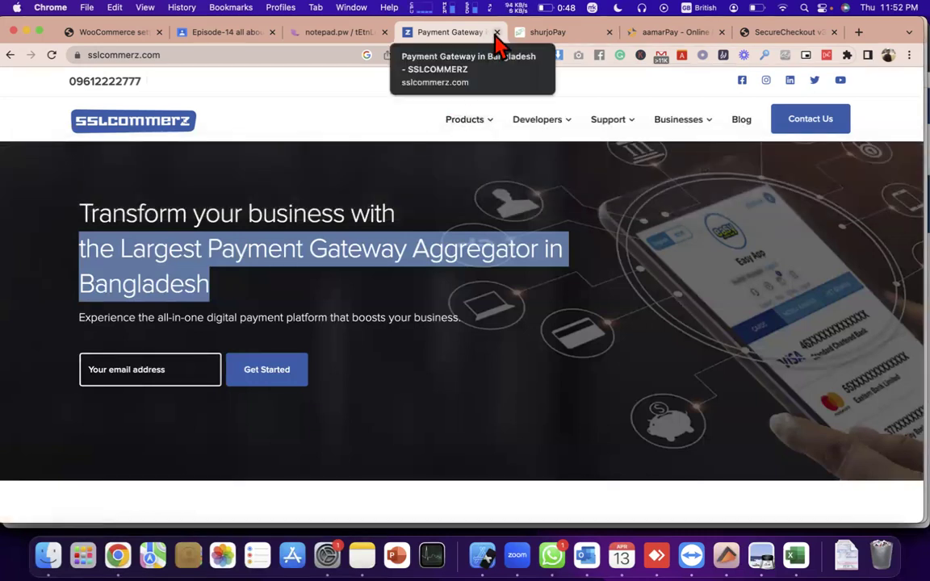
left_click(496, 36)
left_click(496, 36)
left_click(496, 37)
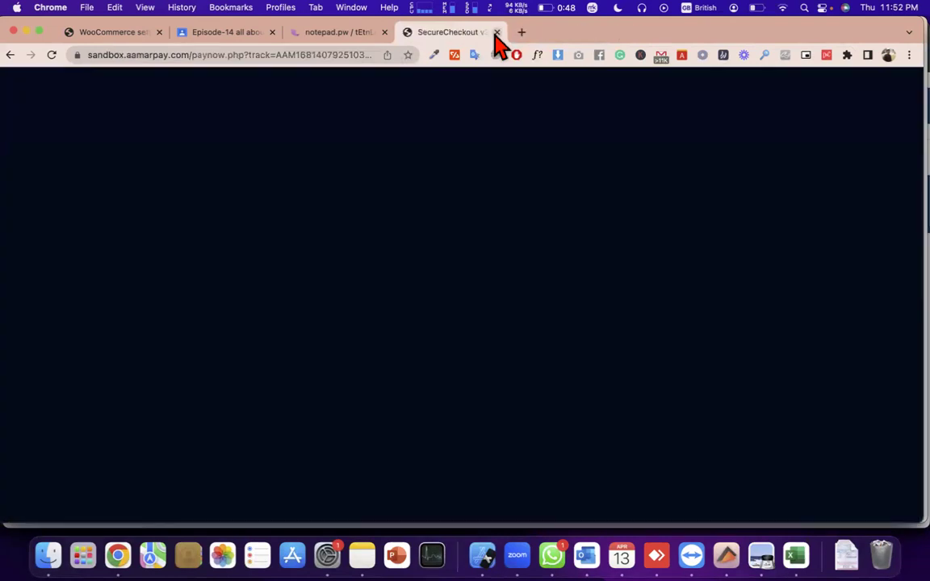
left_click(495, 34)
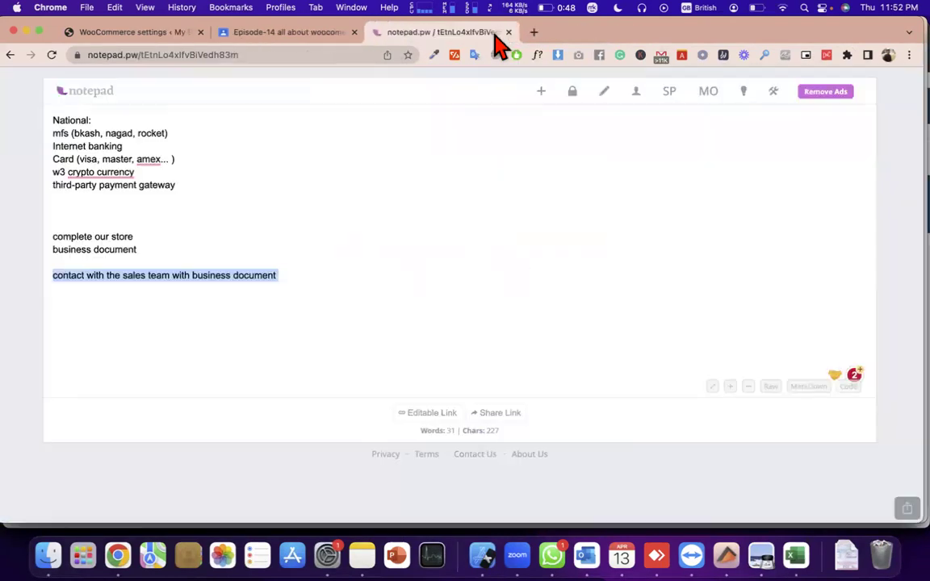
- Add "(sslcommerz, surjo pay, aamarpay.)" after "third-party payment gateway" in the national list
left_click(199, 186)
key("Left")
type("sslc")
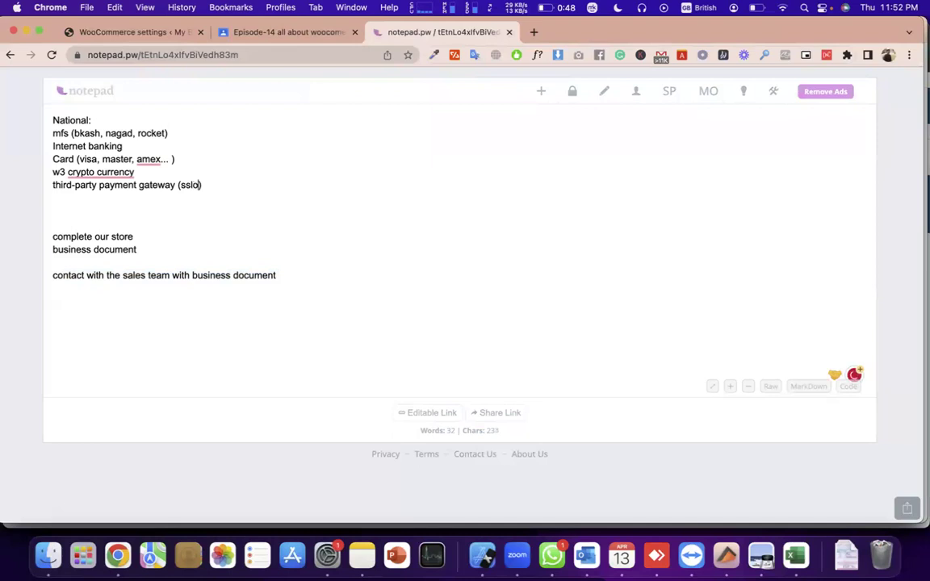
type("ommerz, surjo pay")
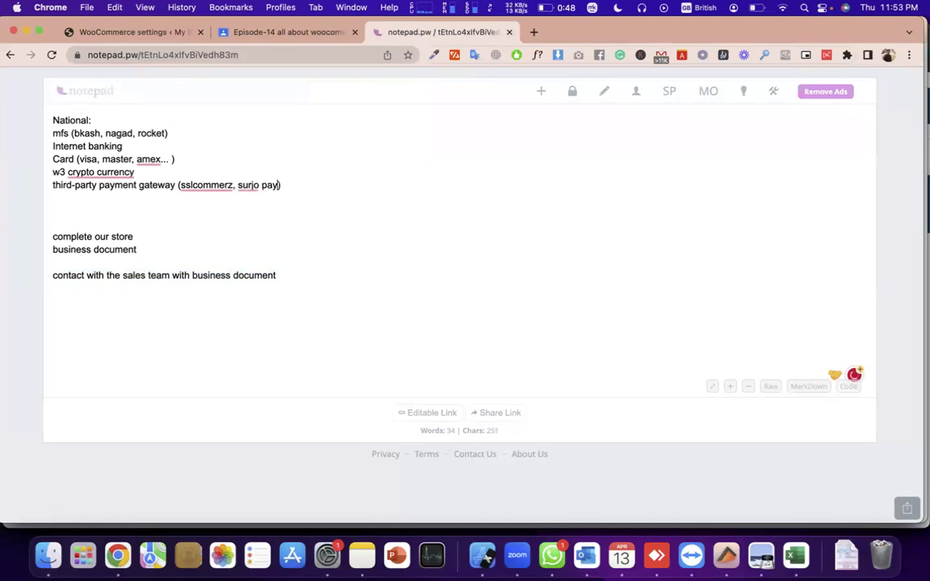
type(", ama")
type("r")
key("BackSpace")
key("BackSpace")
type("amarpay.")
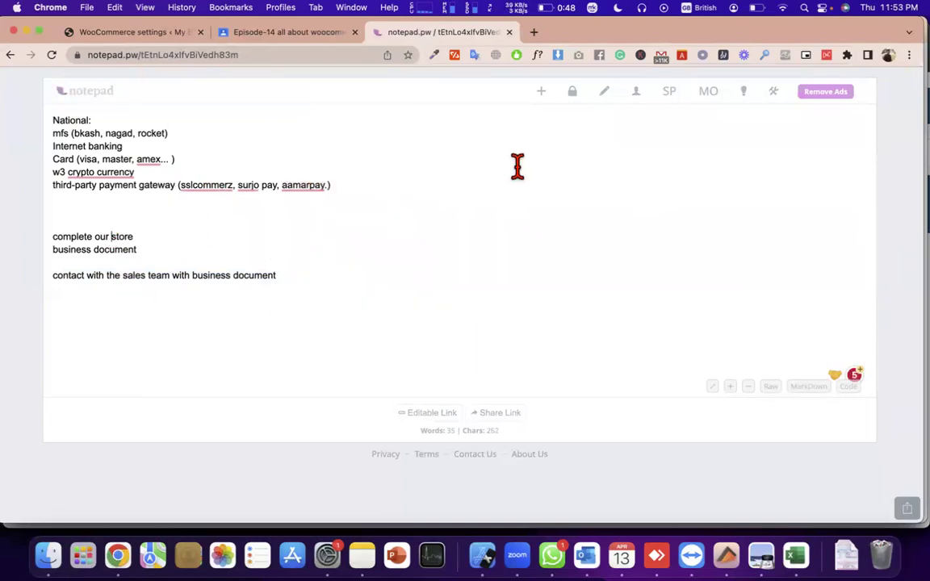
- Correct "crypto currency" to "cryptocurrency" and move the w3 line below the third-party payment gateway line
triple_click(117, 153)
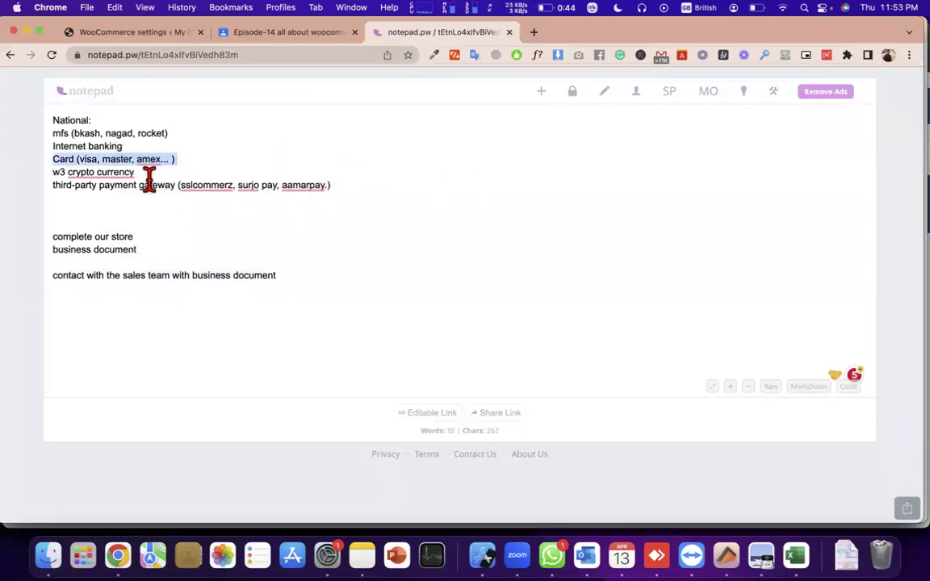
mouse_move(109, 168)
left_click(144, 208)
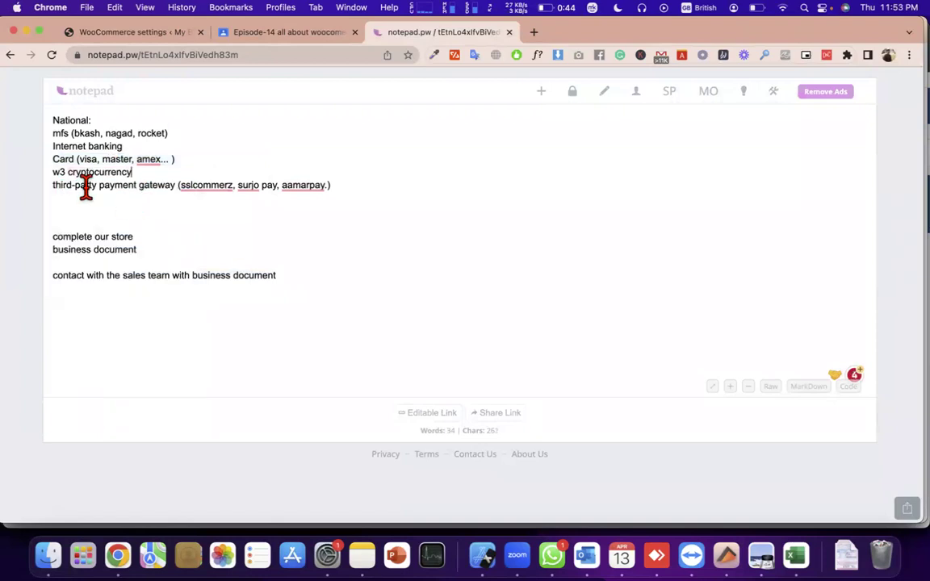
triple_click(51, 171)
key("super+c")
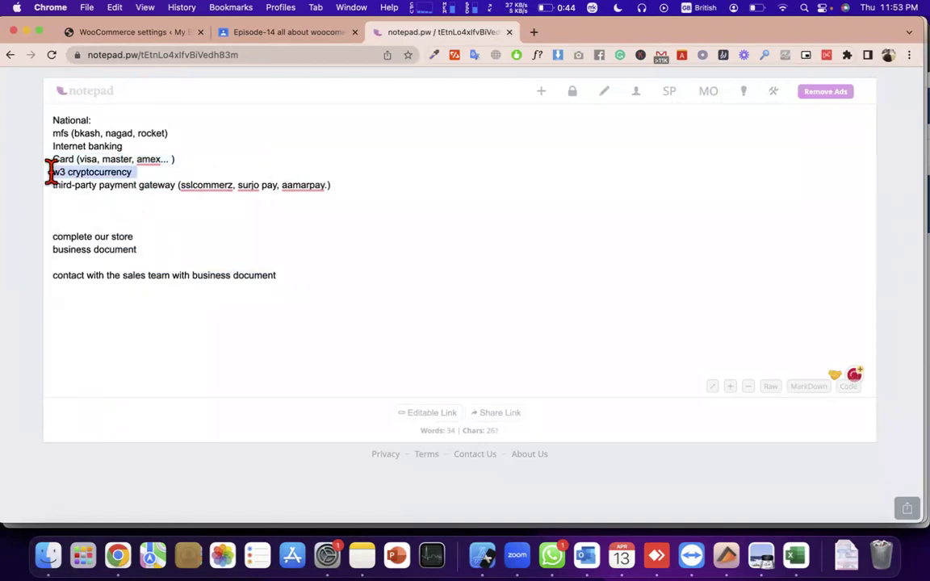
key("BackSpace")
left_click(353, 167)
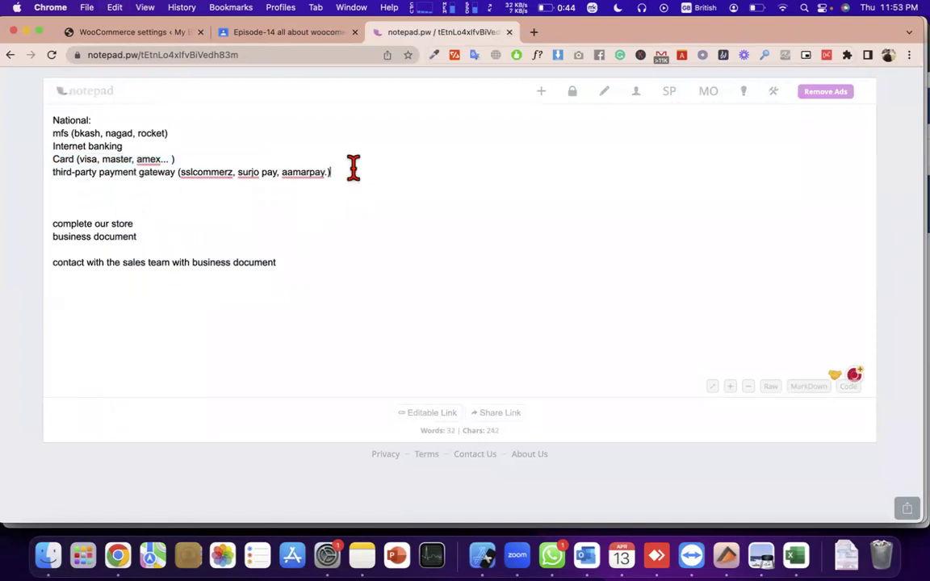
key("Return")
key("super+v")
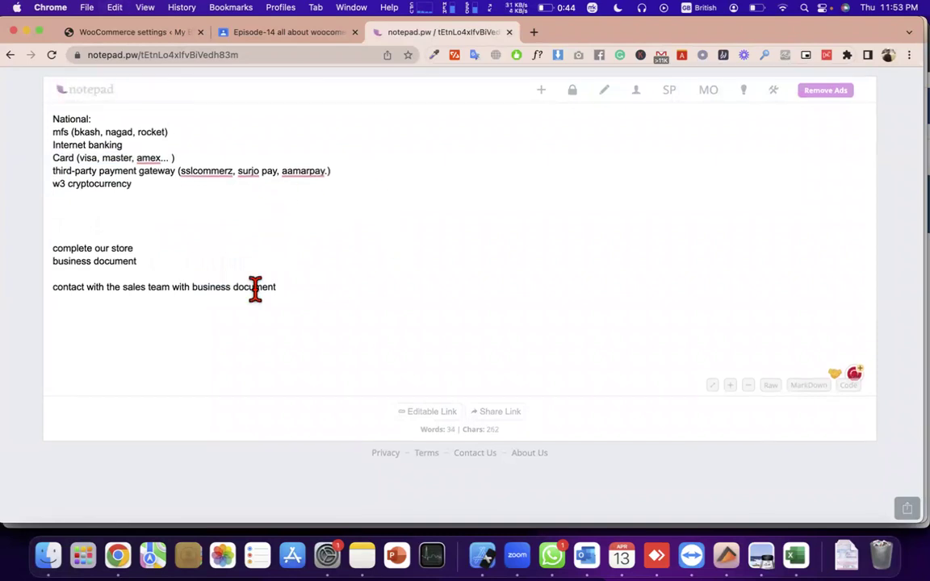
- Start a new line below the sales team note and highlight the w3 cryptocurrency entry
left_click(311, 286)
key("Return")
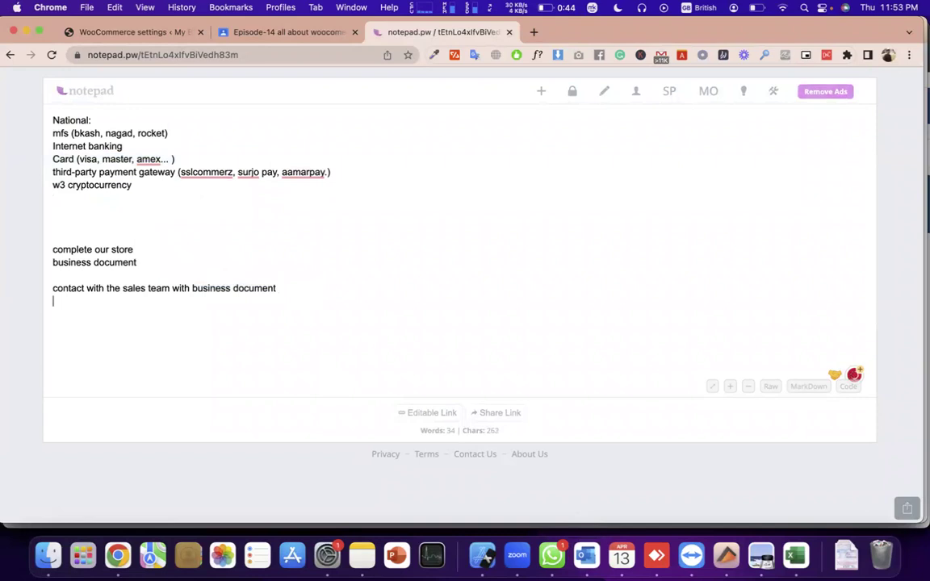
double_click(89, 185)
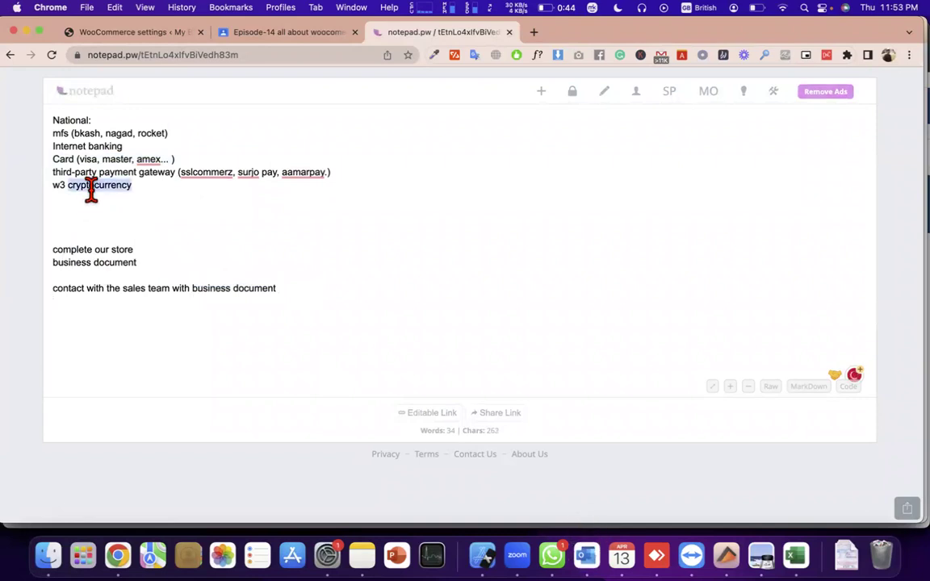
triple_click(111, 184)
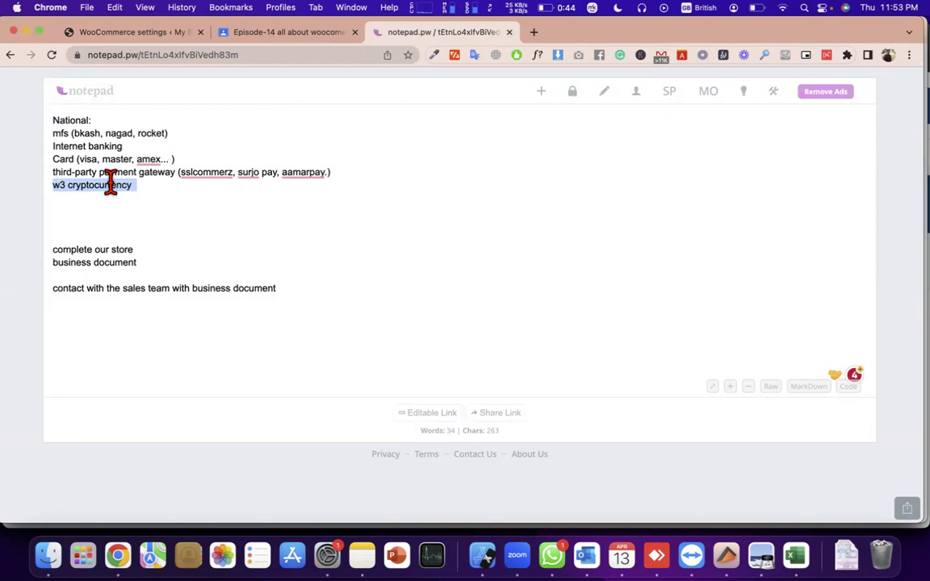
triple_click(108, 183)
left_click(156, 190)
triple_click(156, 190)
left_click(176, 197)
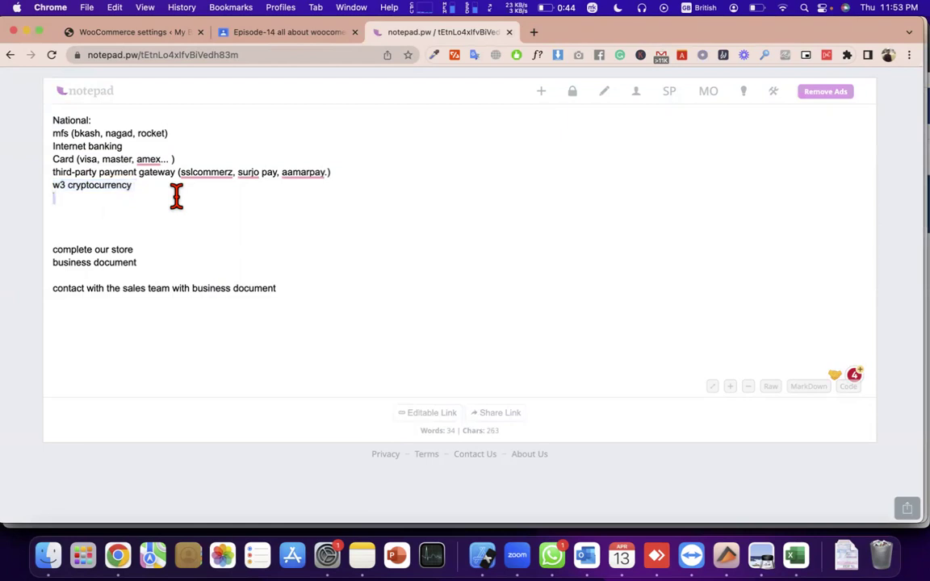
left_click(121, 223)
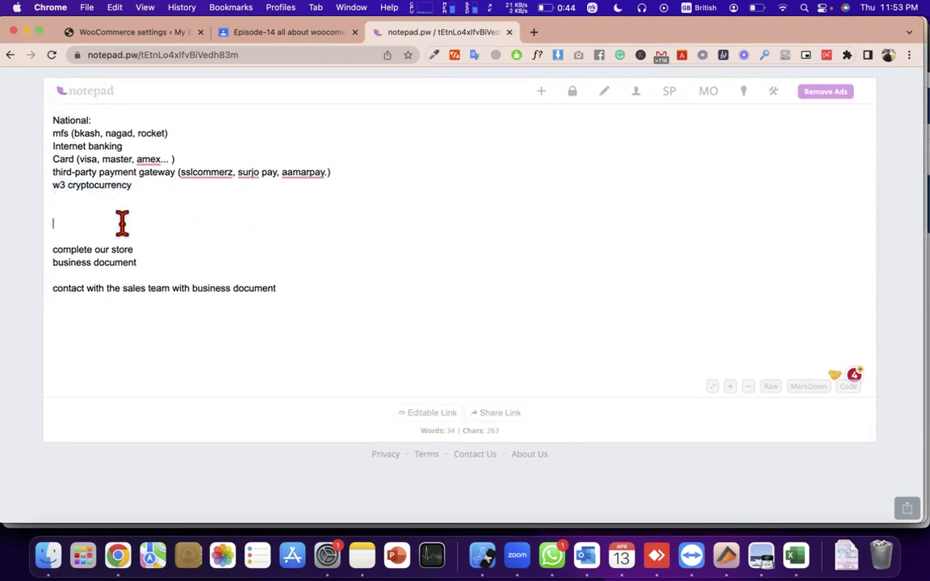
- Add an "international:" heading below the sales team note, with "paypal" and "stripe" listed under it
left_click(111, 345)
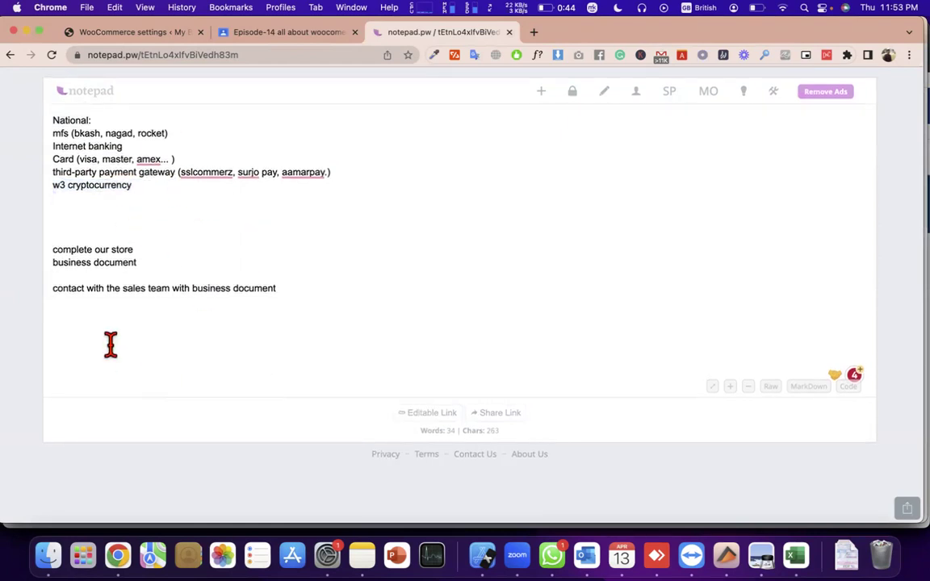
type("interp")
type("ational:")
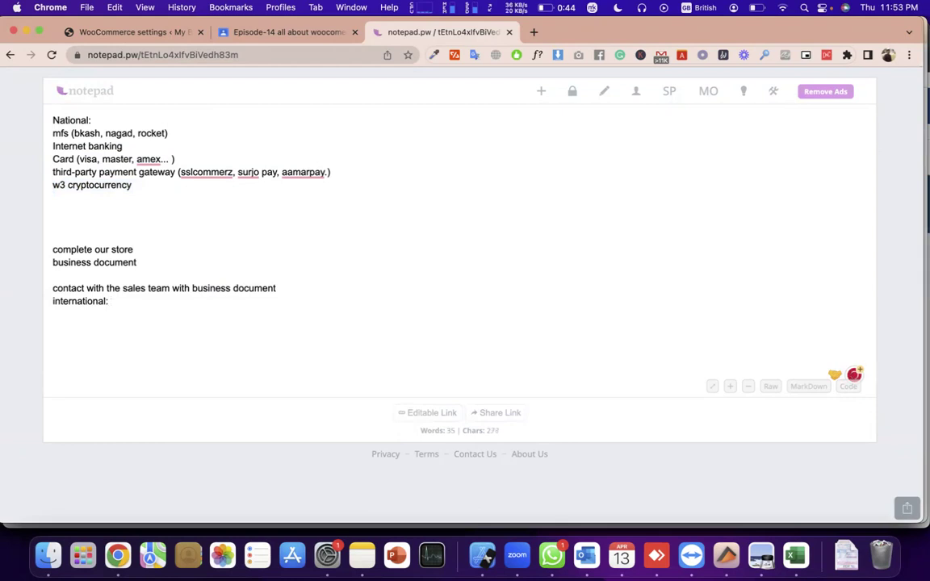
type("paypal")
type("s")
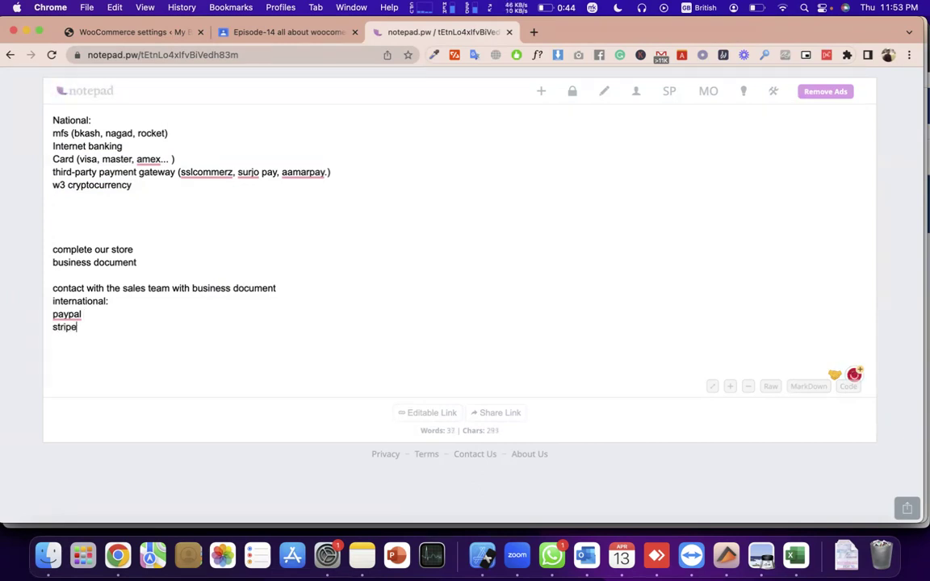
type("tripe")
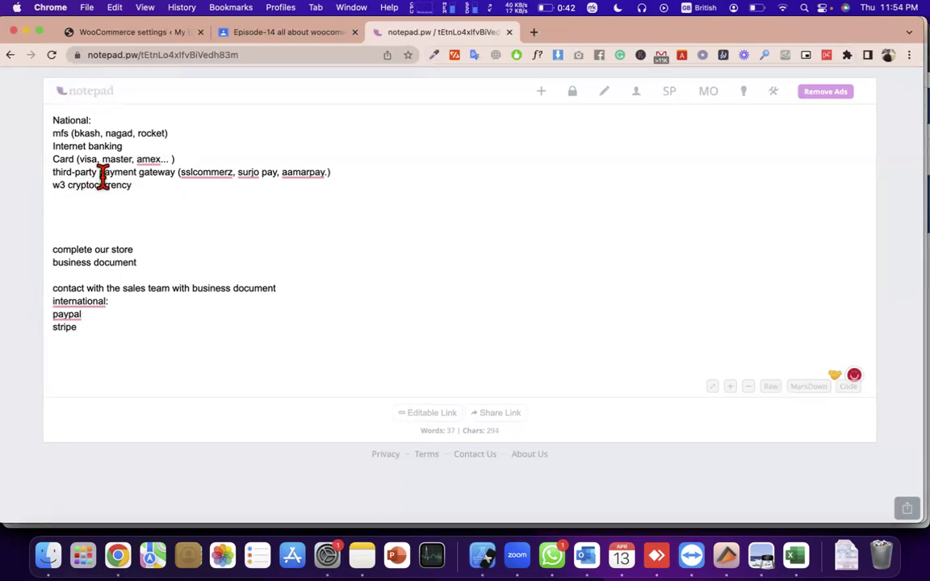
- Copy "third-party payment gateway" to the line under "stripe" and correct "paypal" to "PayPal"
mouse_move(179, 170)
left_click_drag(173, 172, 41, 181)
key("cmd+c")
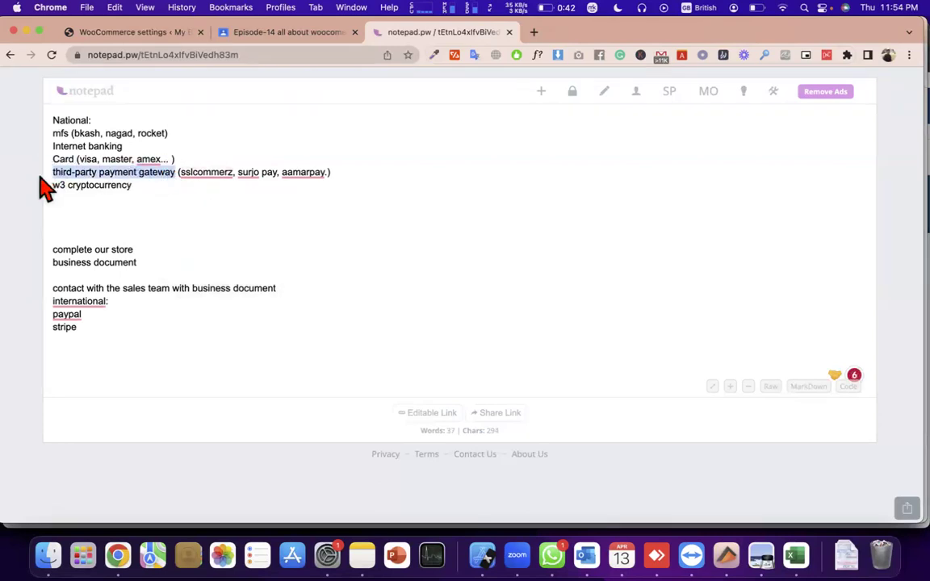
left_click(108, 335)
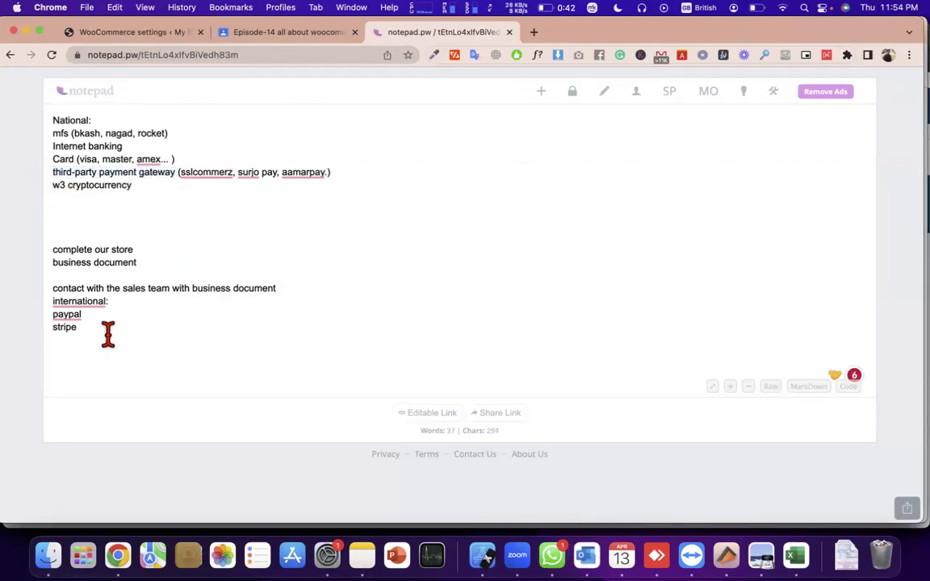
key("cmd+v")
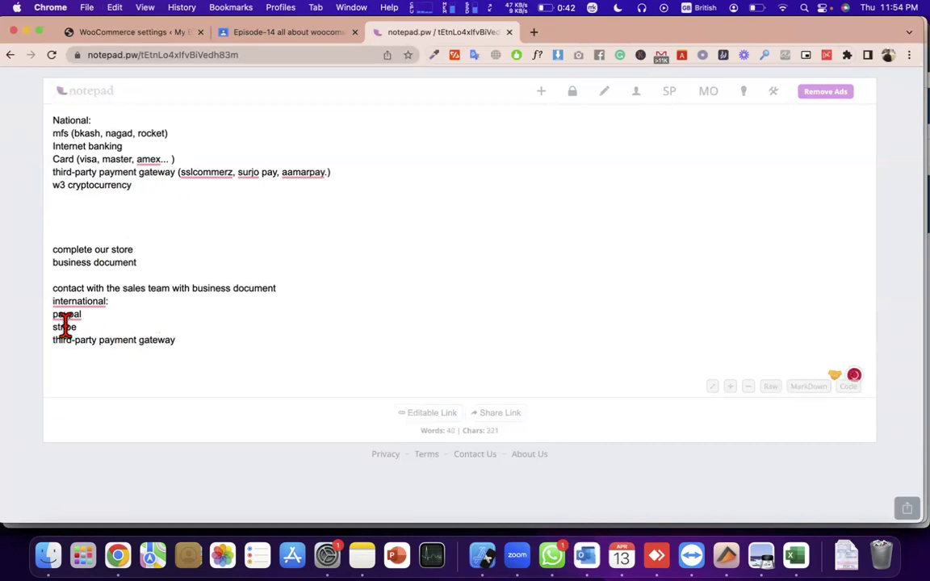
mouse_move(71, 315)
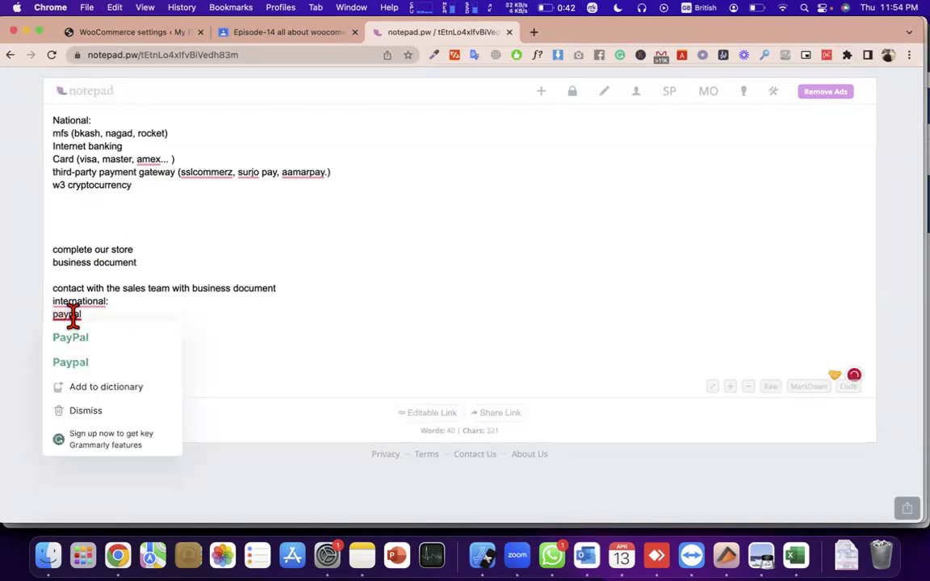
left_click(125, 345)
- Highlight the international third-party gateway entry, the whole list of national payment options, and the PayPal entry
triple_click(126, 340)
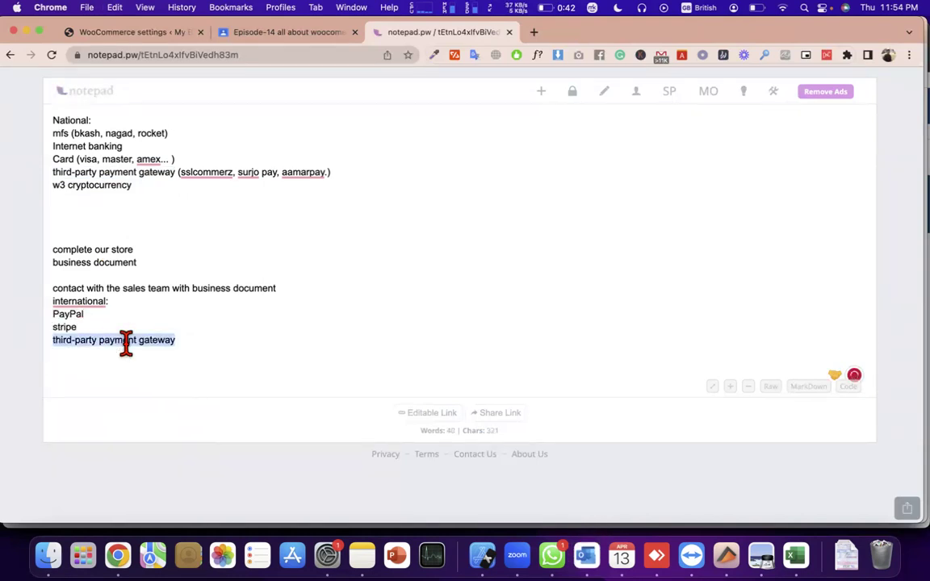
left_click(239, 363)
key("alt+shift+Left")
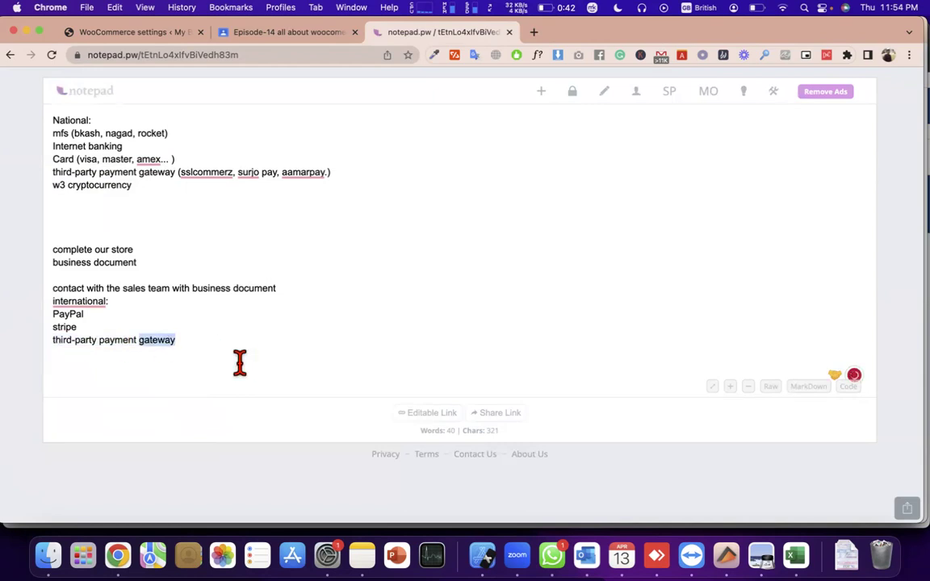
left_click_drag(149, 192, 50, 135)
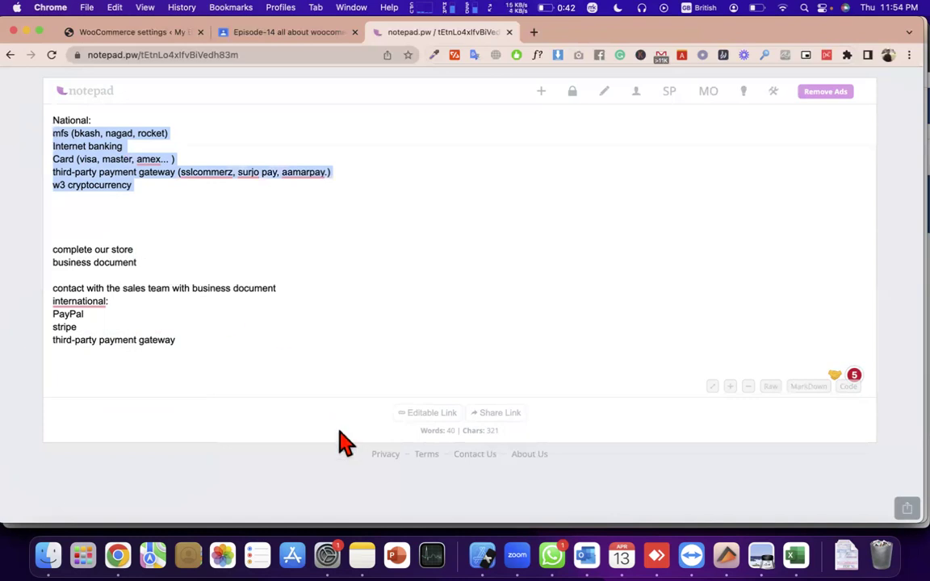
left_click(76, 312)
double_click(75, 312)
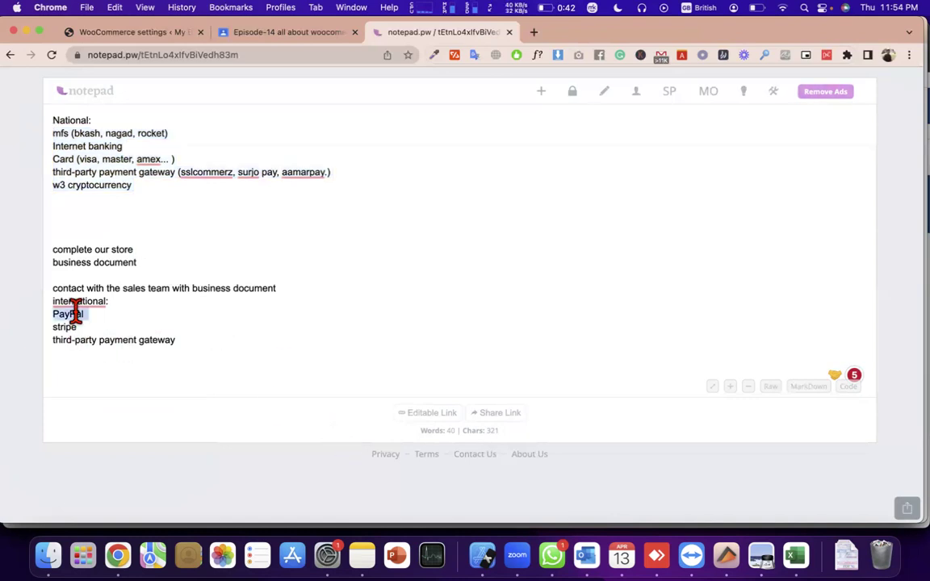
left_click(161, 317)
- Add blank lines after the international list and put a colon after "PayPal"
left_click(236, 349)
key("Return")
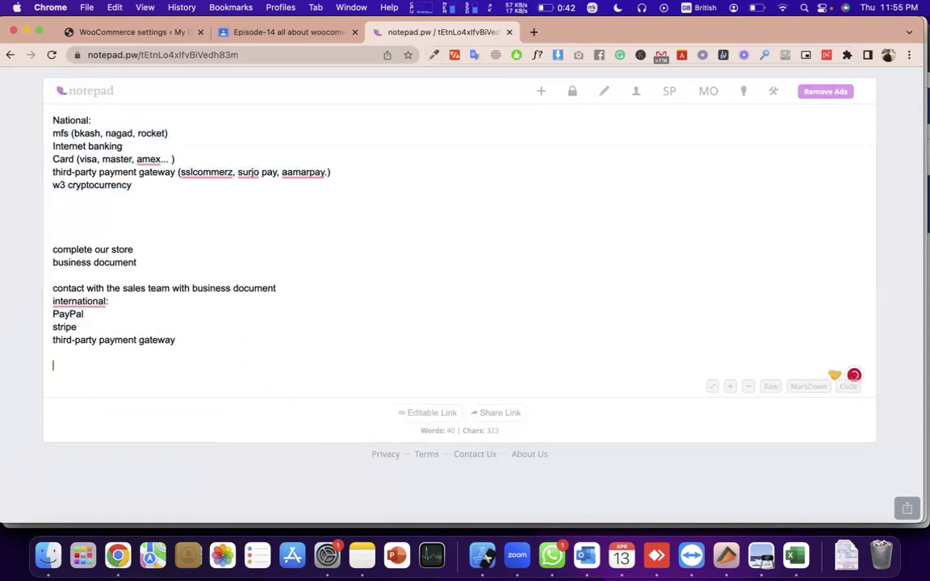
left_click(107, 316)
type(":")
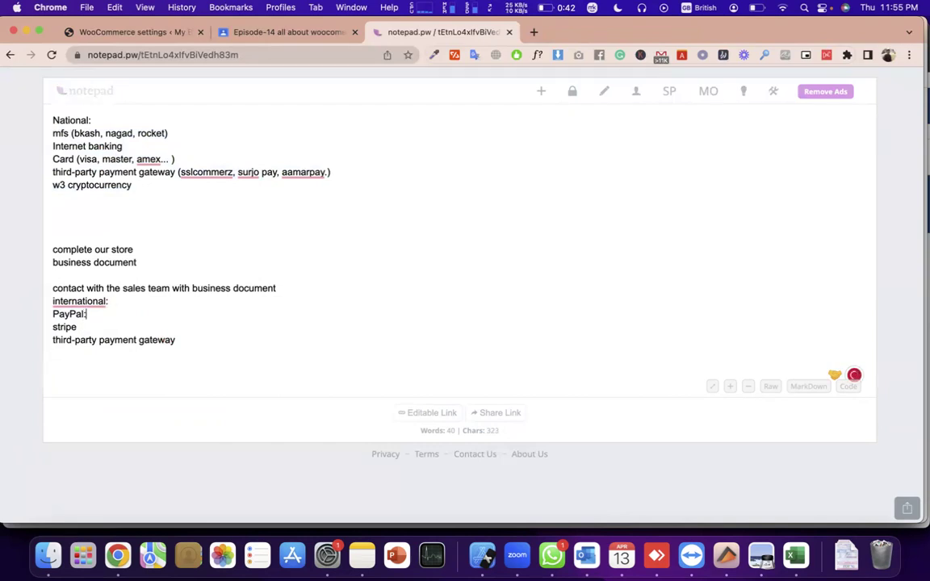
- Write "ssl" below the international list and view the notepad site's connection information
left_click(188, 377)
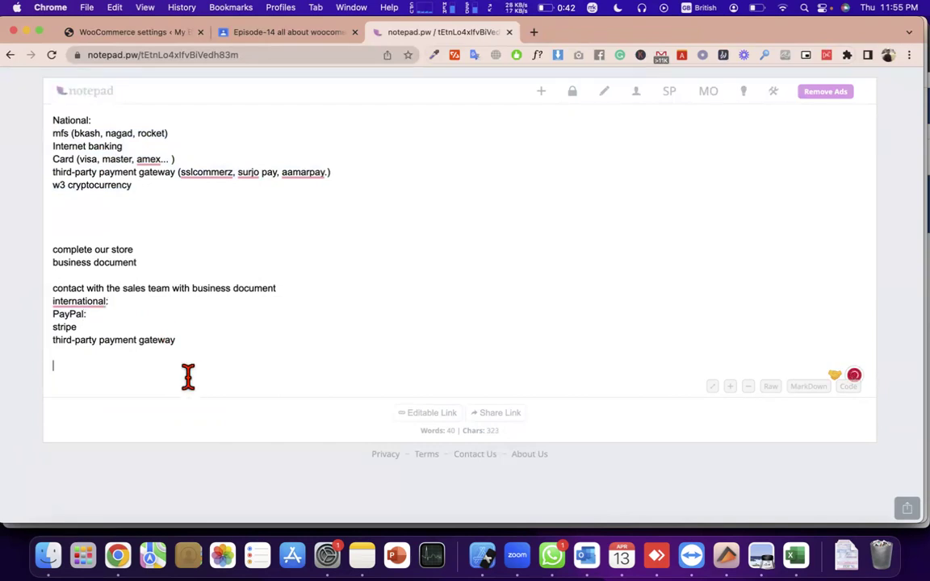
type("ssl")
left_click(78, 55)
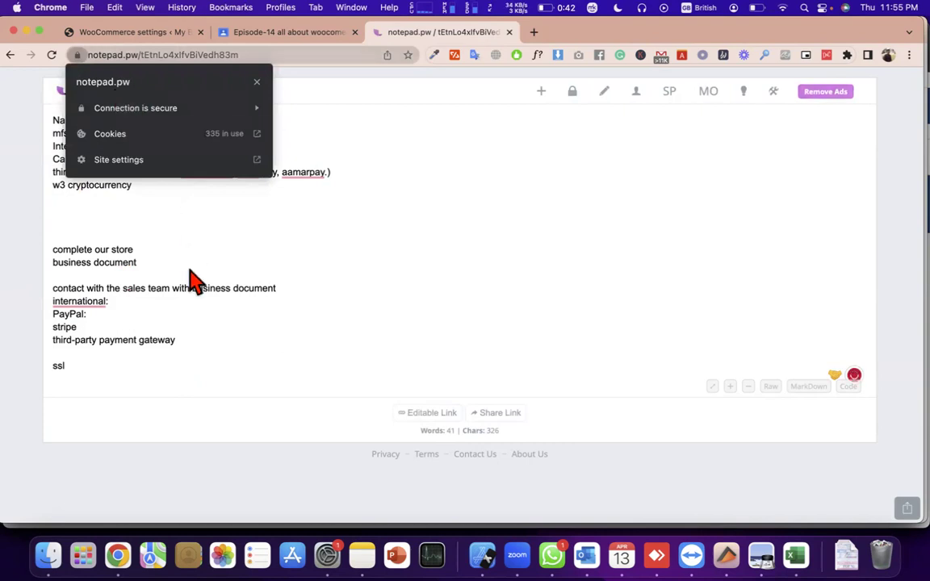
left_click(83, 363)
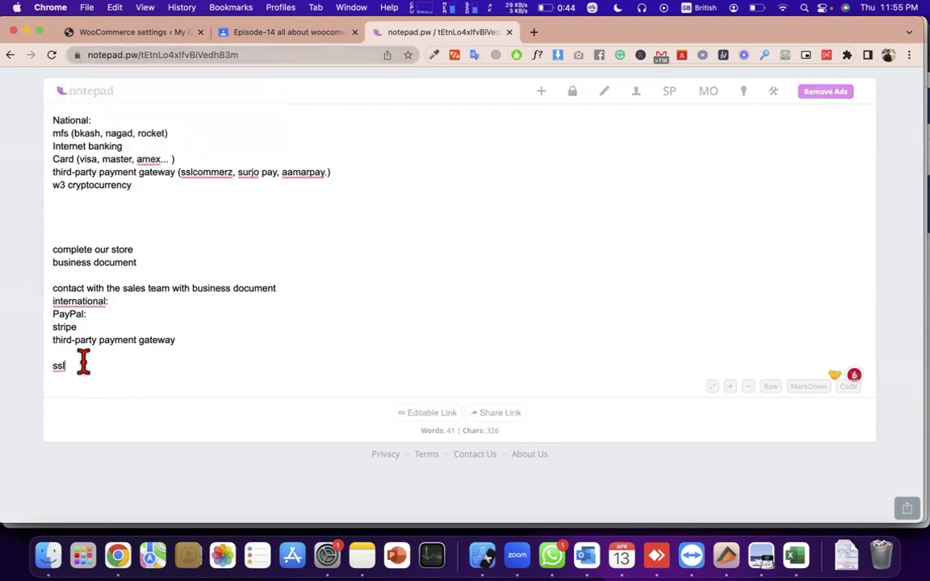
- Insert the heading line "required thing:" directly above "ssl" in the note
left_click(56, 353)
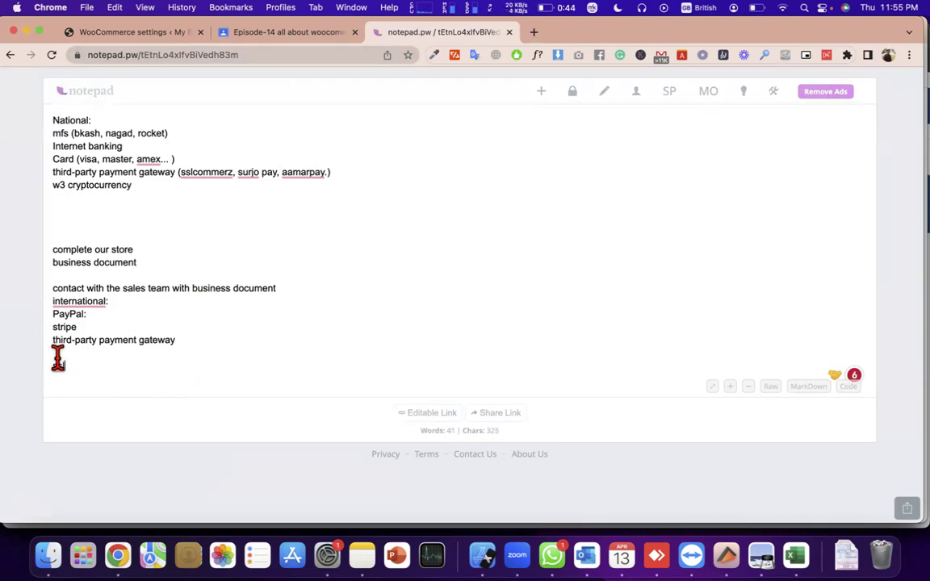
key("Return")
type("re")
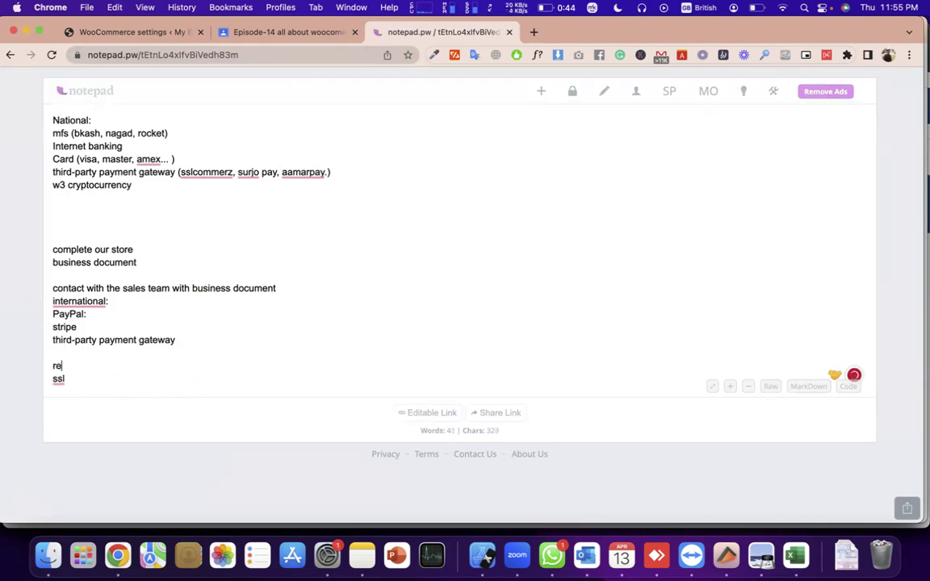
type("quired thing:")
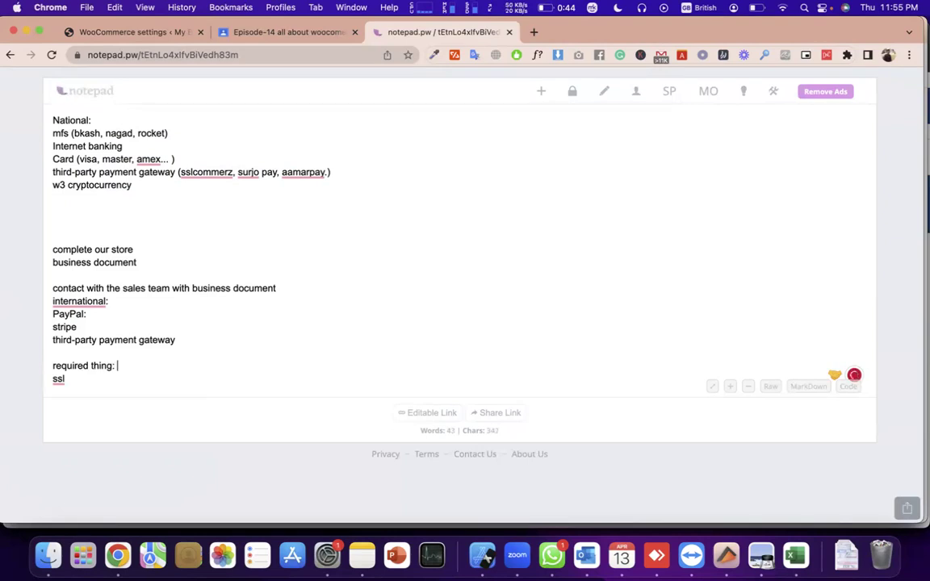
- Highlight the "PayPal" entry and add the line "business" below "ssl"
left_click(137, 380)
key("Return")
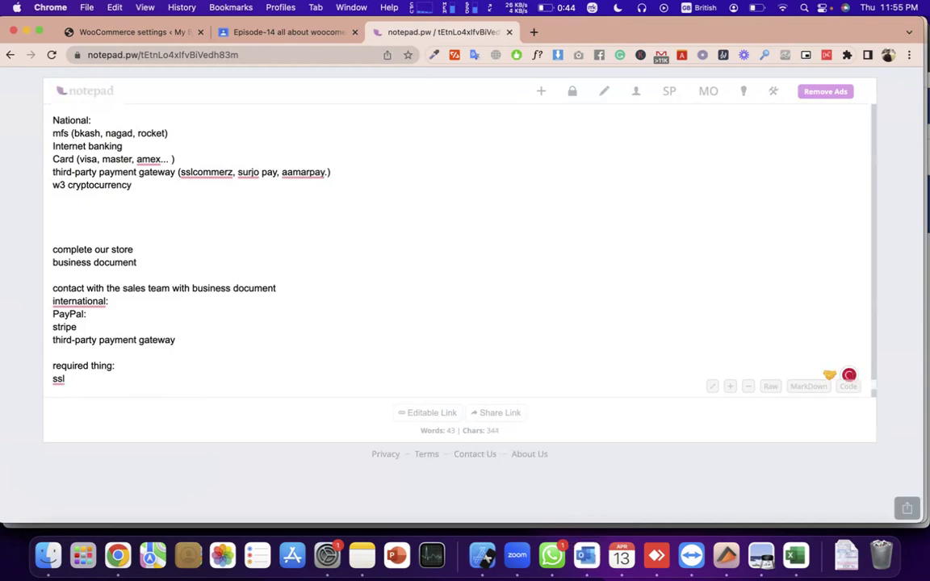
type("va")
key("BackSpace")
key("BackSpace")
double_click(77, 314)
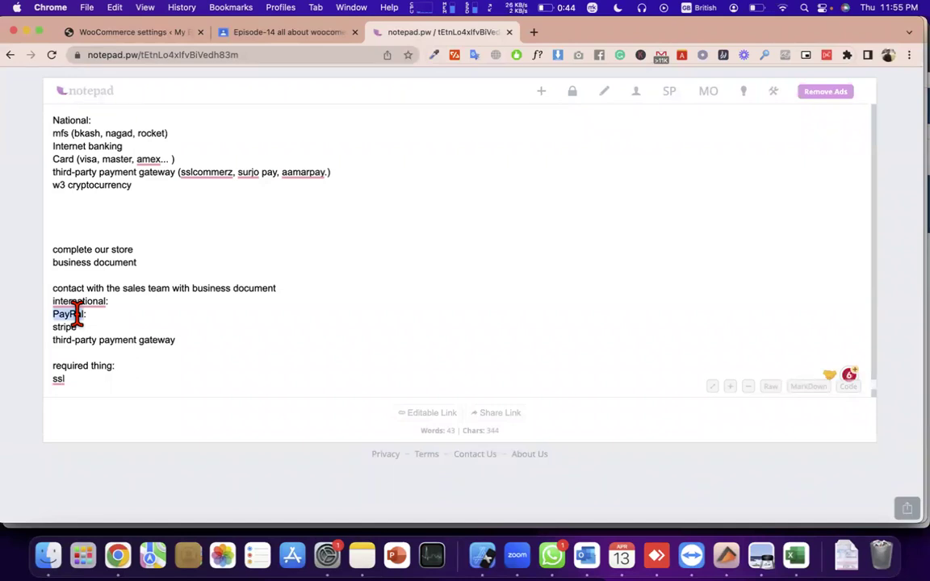
left_click(101, 386)
key("Return")
type("bue")
key("BackSpace")
type("siness")
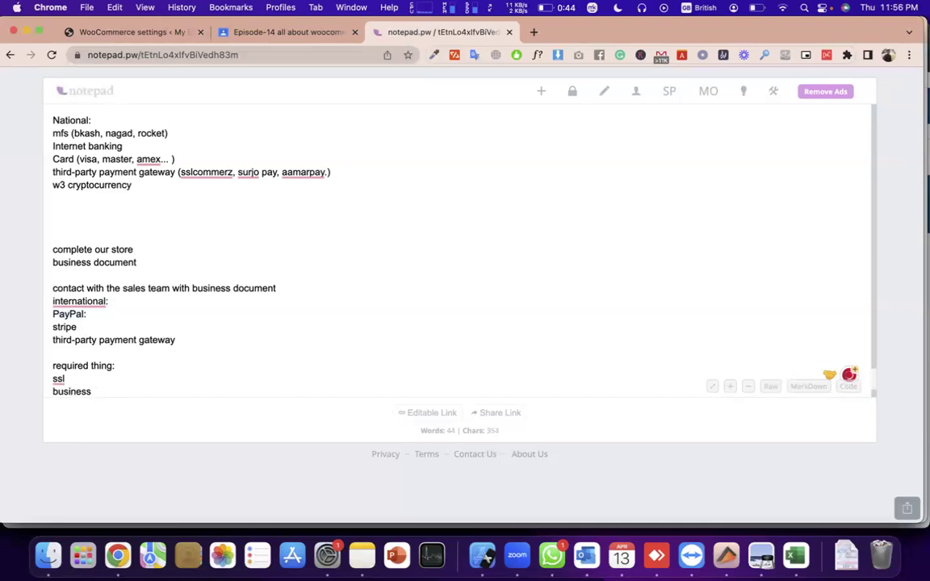
- Highlight the "mfs (bkash, nagad, rocket)" line in the national payment list
left_click_drag(53, 132, 84, 126)
triple_click(82, 130)
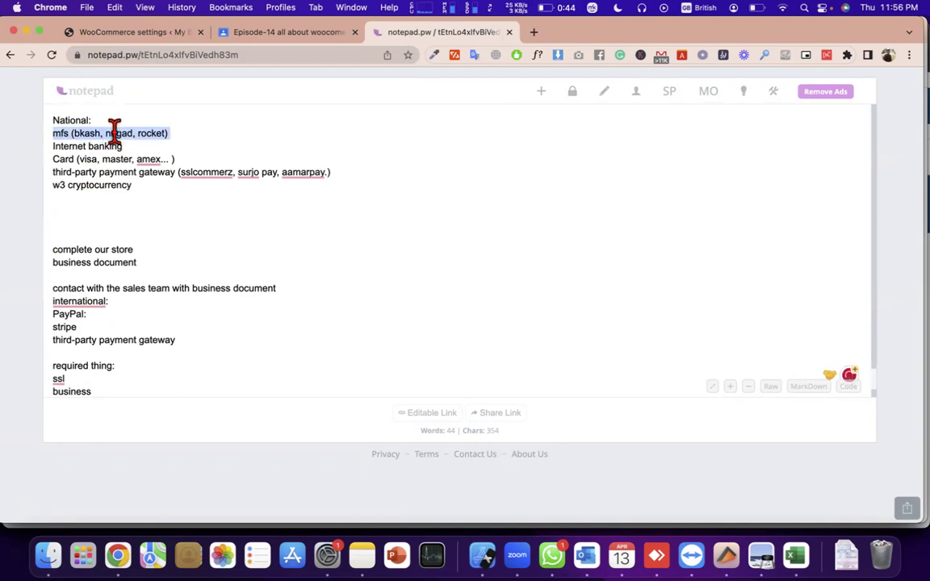
left_click(113, 136)
triple_click(113, 135)
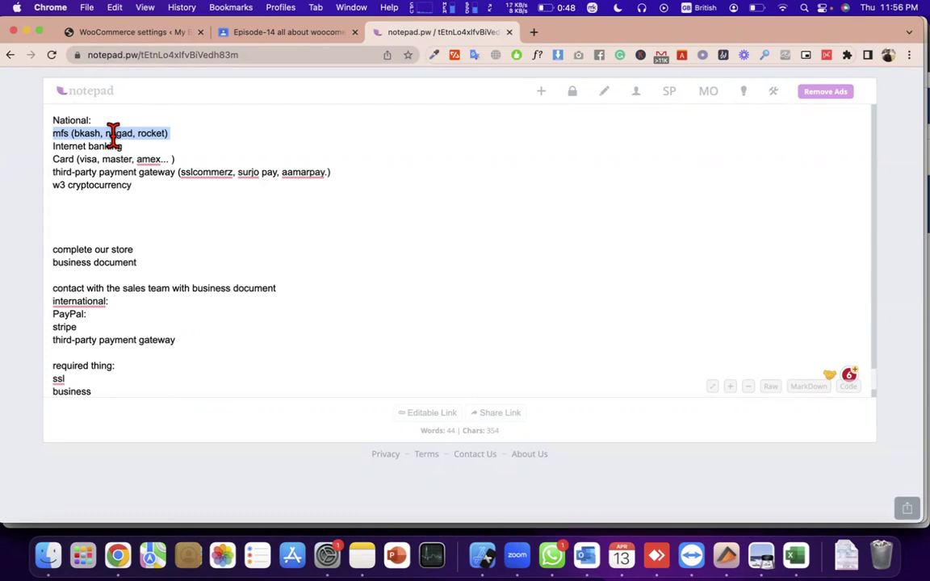
- Complete the last requirement as "business account" and write "settings" on the line below it
left_click(113, 390)
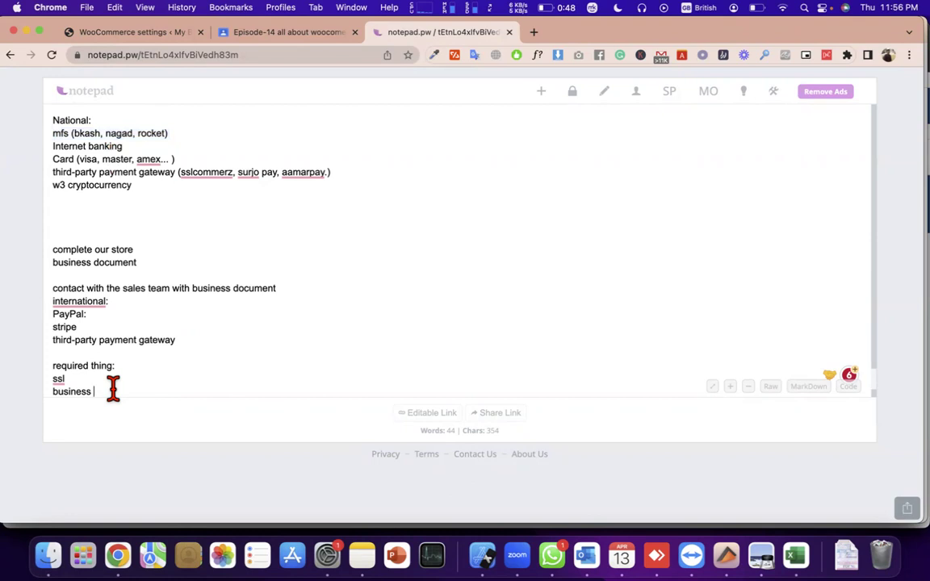
type("account")
key("Return")
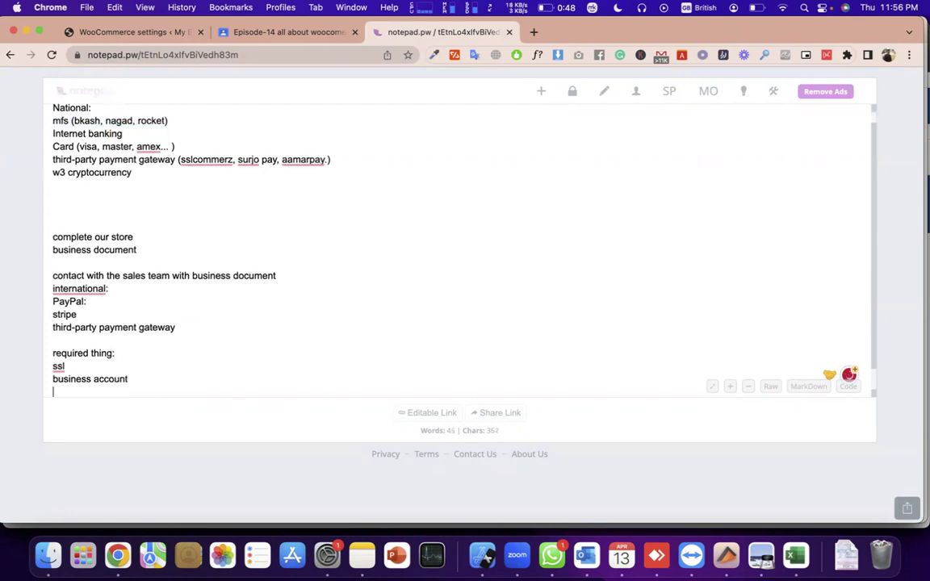
type("settings")
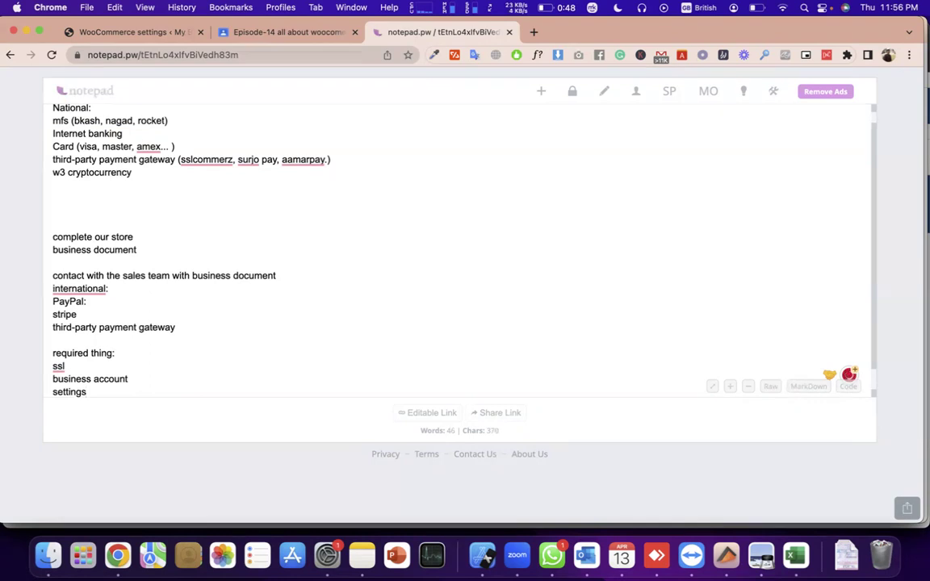
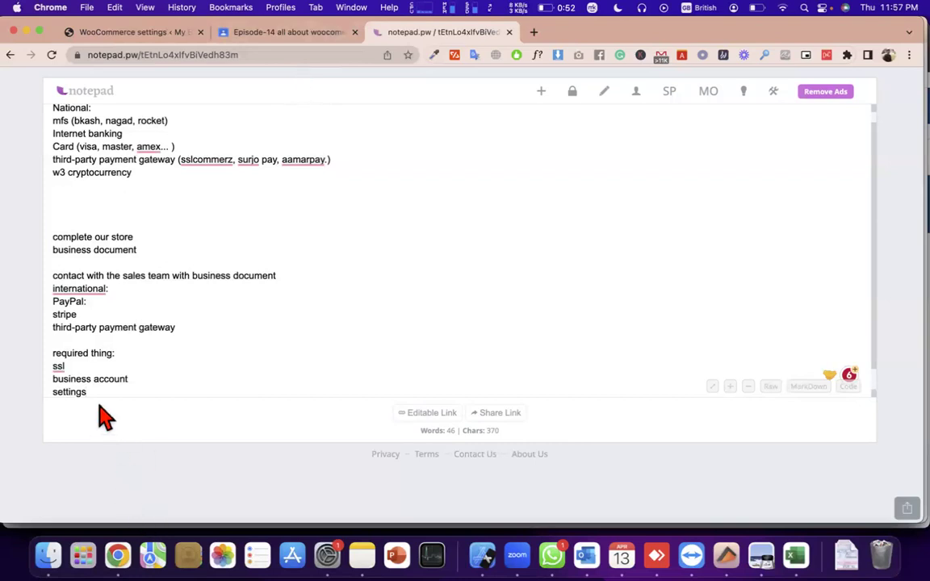
- Extend the "settings" line so that it reads "paypal settings > api"
left_click(53, 391)
type("paypal")
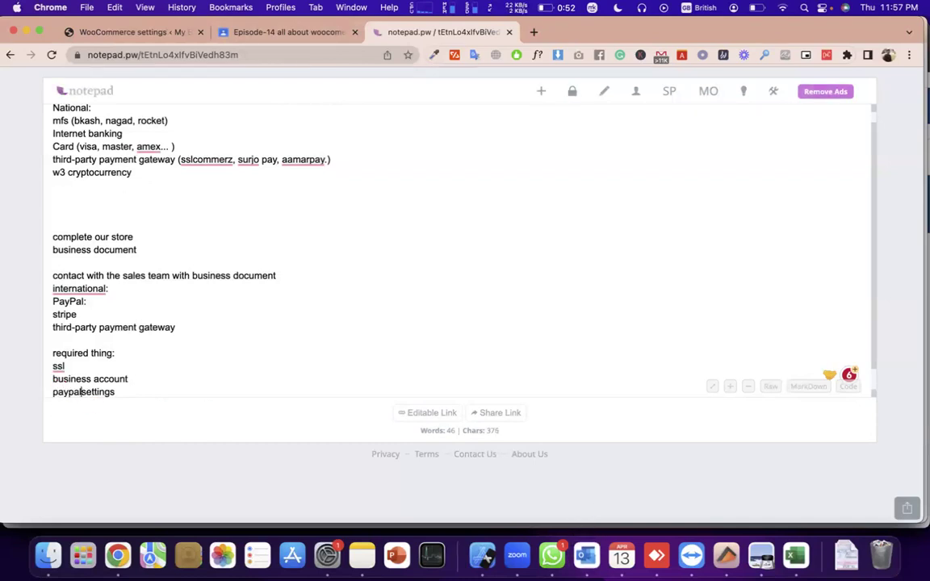
left_click(121, 392)
type("> api")
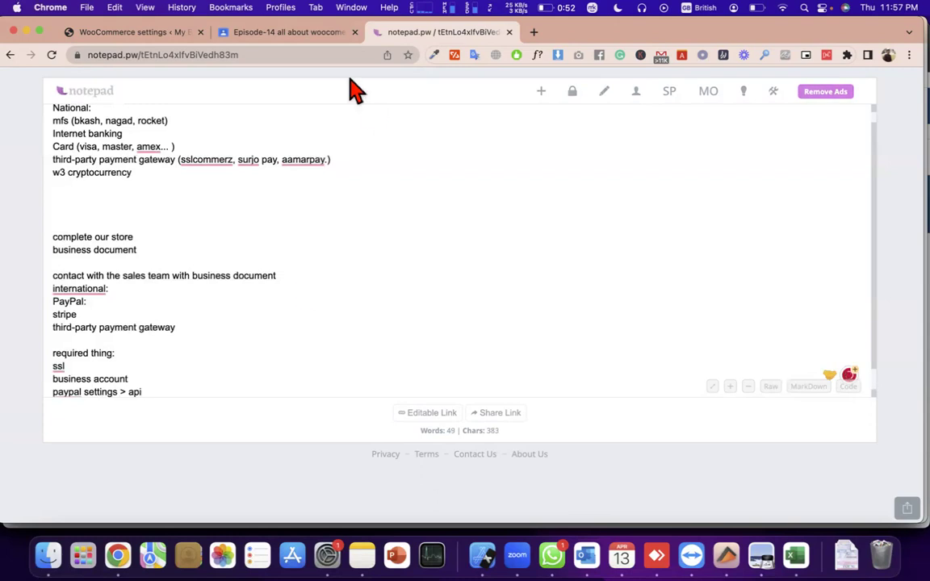
- Copy "account setings > create api" from the Paypal notes in the Google Classroom class material
left_click(307, 32)
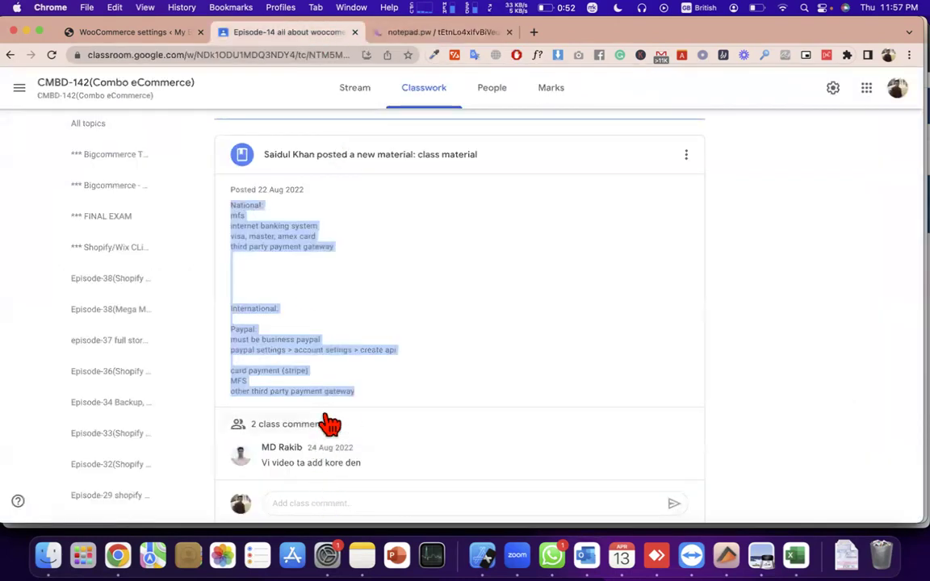
left_click(318, 376)
left_click_drag(296, 350, 412, 365)
key("super+c")
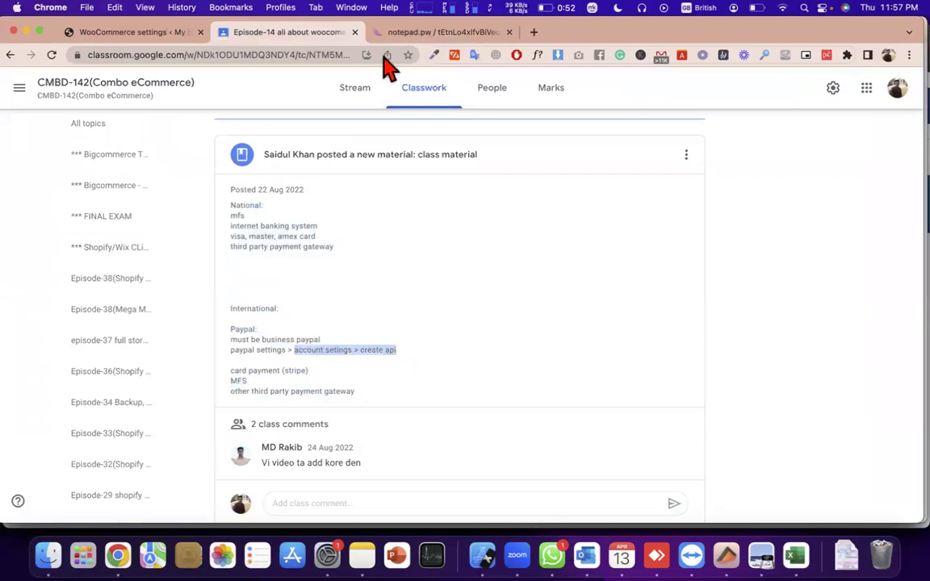
- Replace "api" in the note's PayPal line with the copied text and correct "setings" to "settings"
left_click(428, 34)
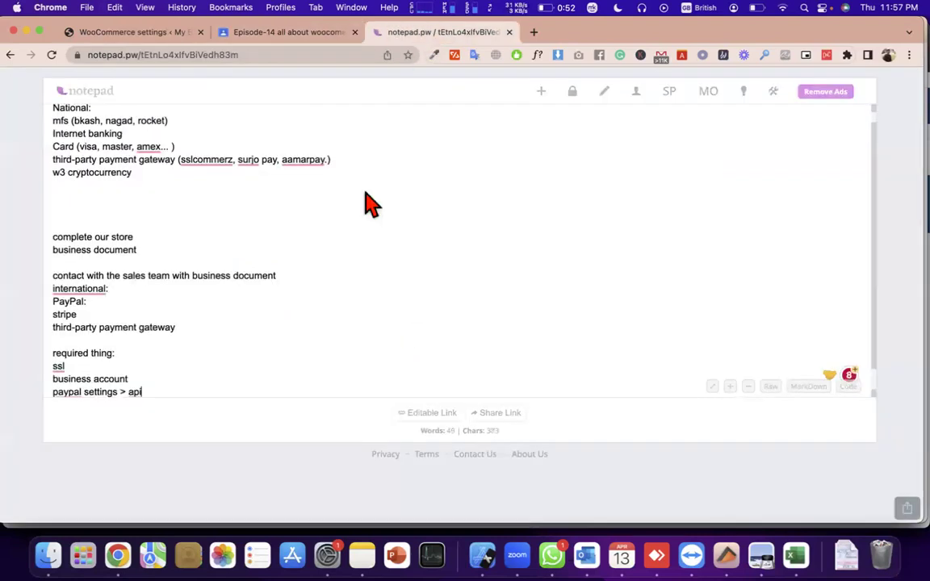
double_click(131, 391)
scroll(196, 394, "down", 1)
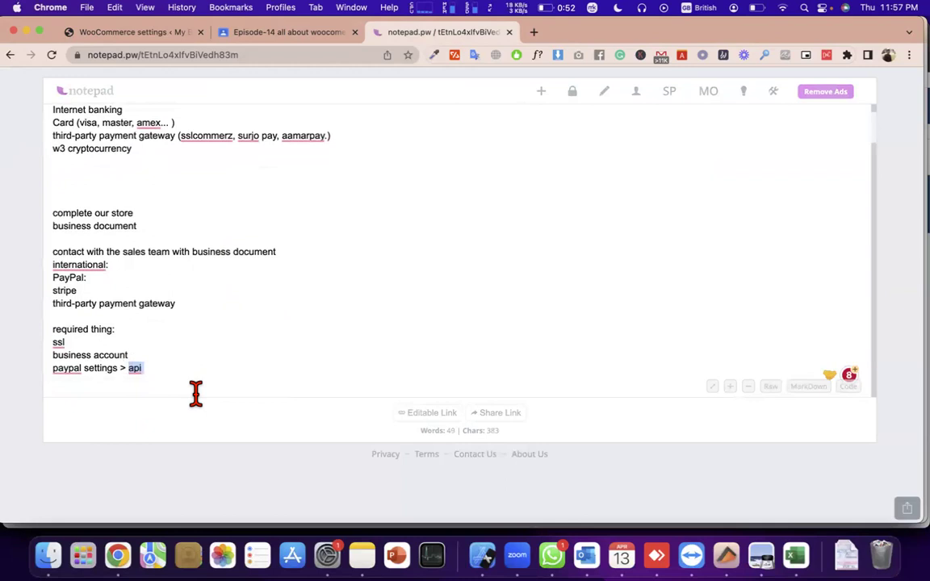
key("BackSpace")
key("super+v")
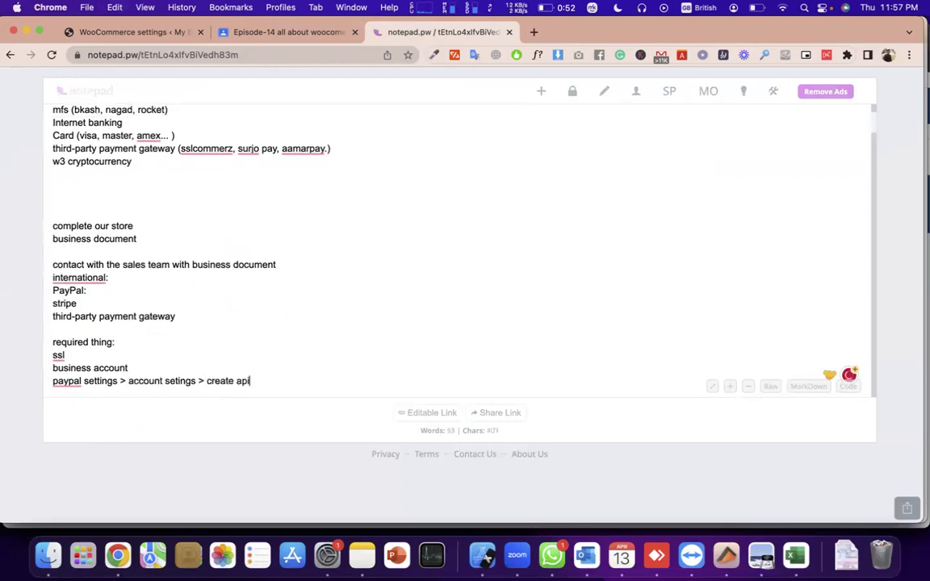
mouse_move(172, 380)
left_click(184, 401)
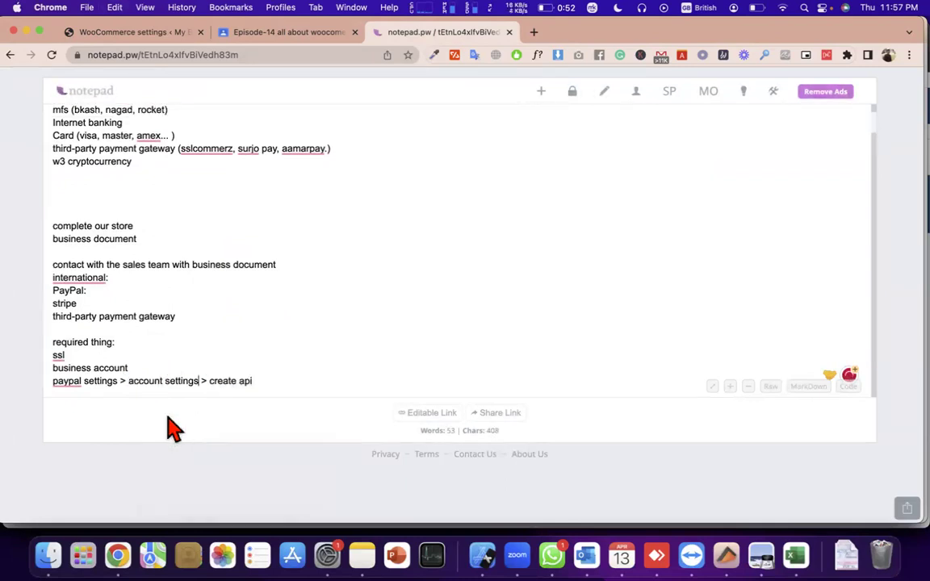
double_click(146, 382)
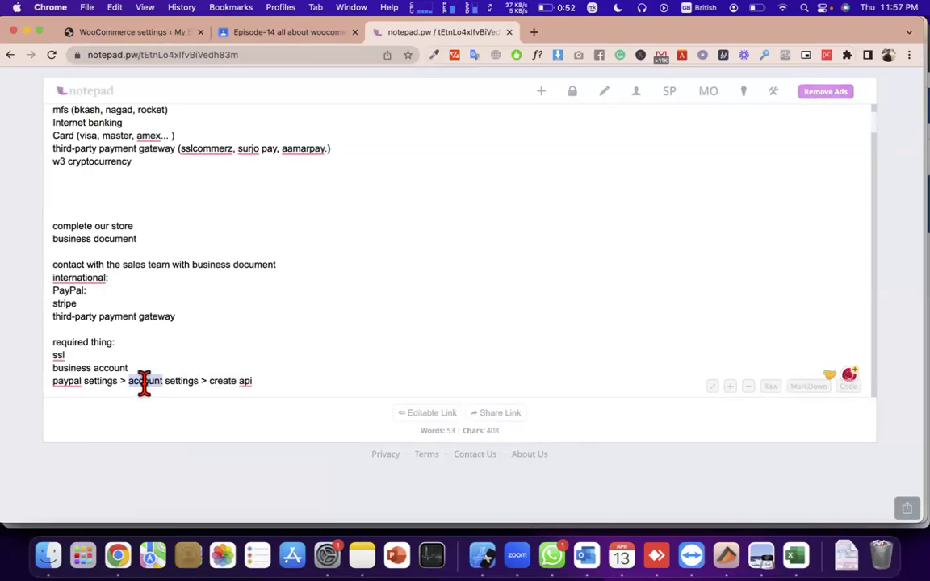
left_click(285, 382)
- Search Google for "paypal woocommer" in a new browser tab and open WooCommerce's PayPal Payments product page
left_click(535, 33)
type("pay")
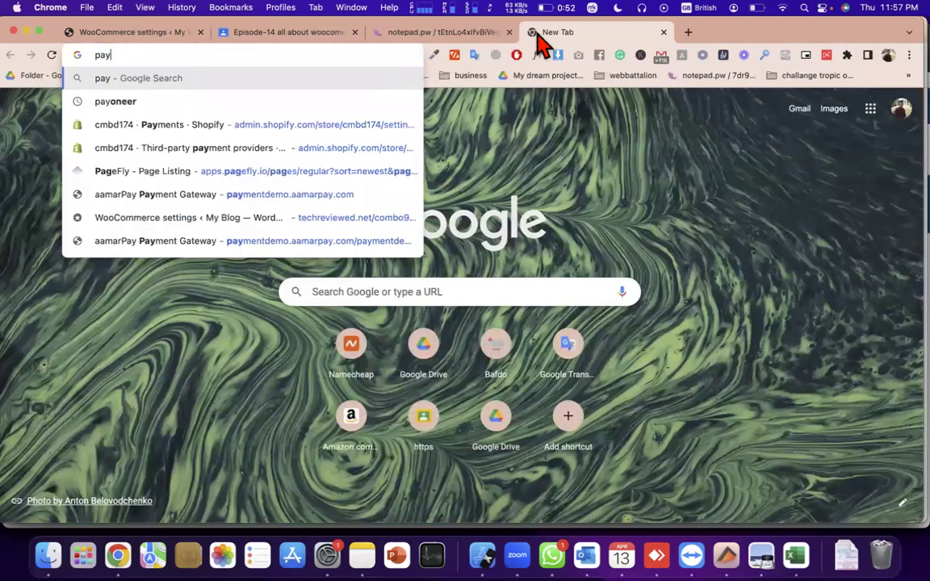
type("pal woocommer")
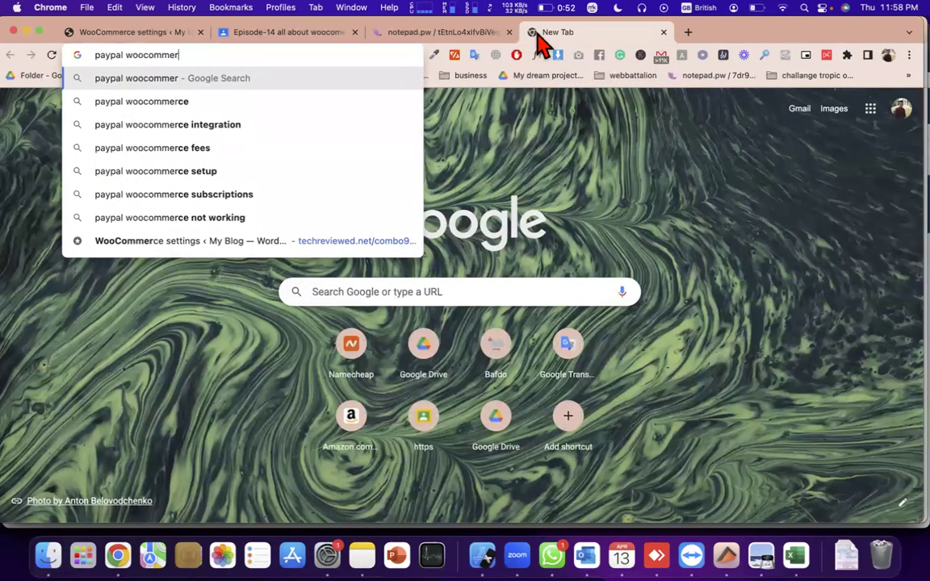
key("Return")
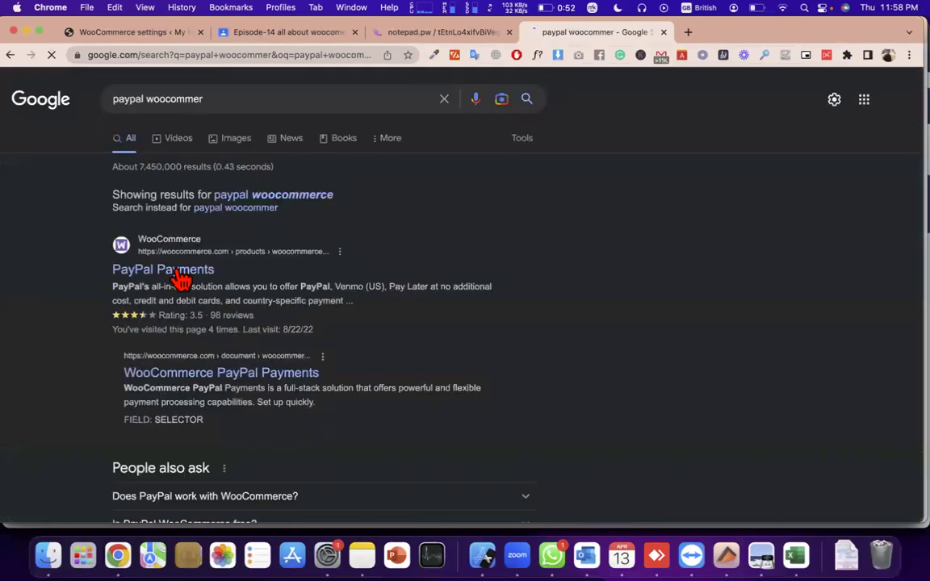
left_click(181, 289)
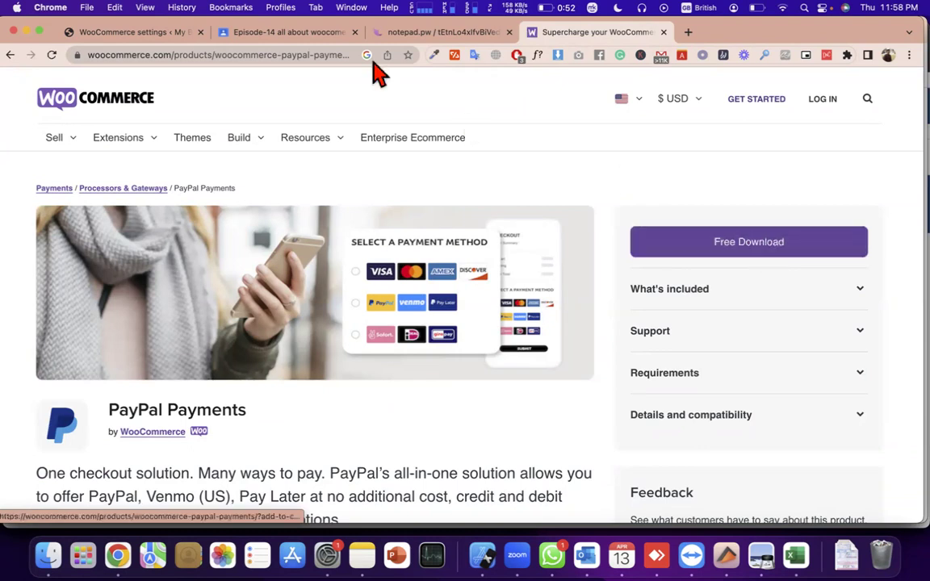
- Return to the WordPress admin and open the upload form for adding a new plugin
left_click(152, 37)
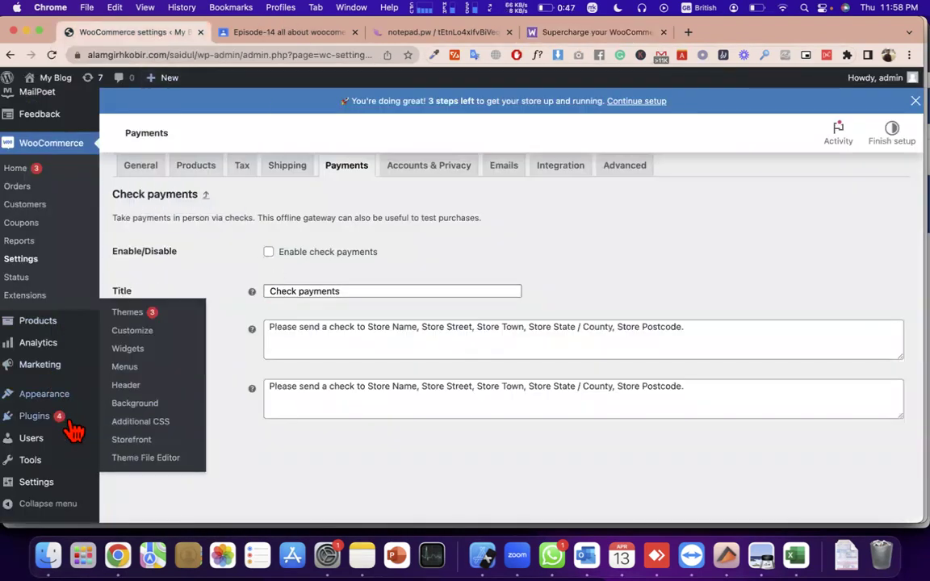
left_click(128, 440)
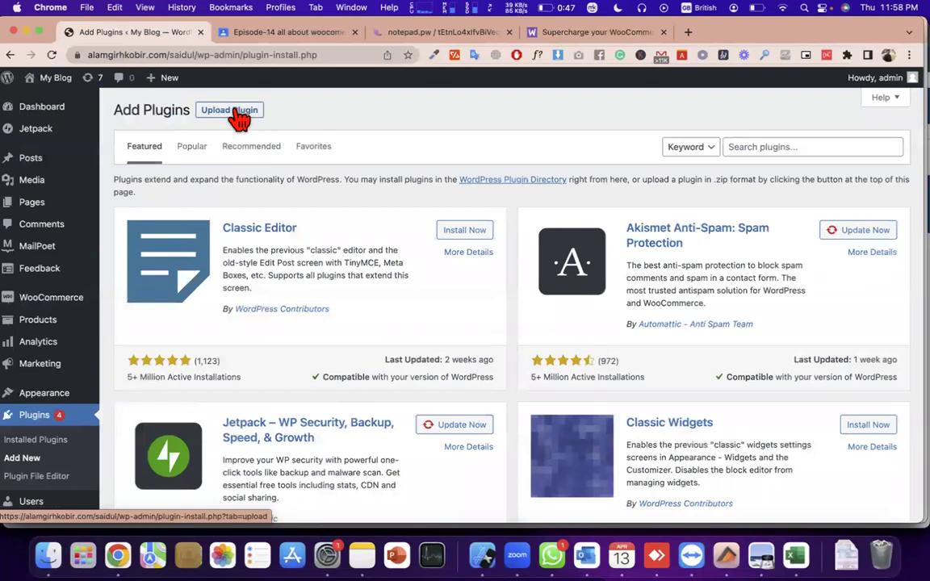
left_click(240, 117)
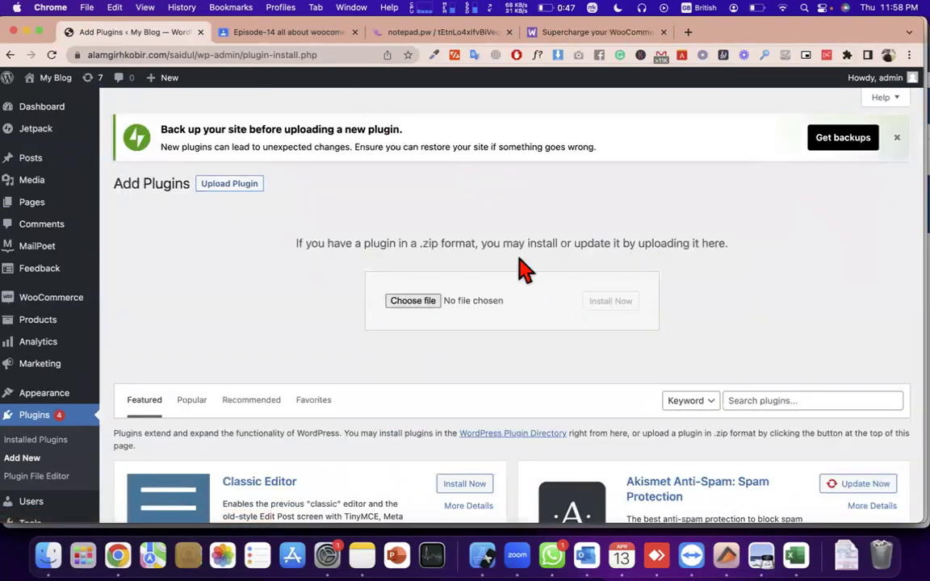
- Search the computer for "paypal", then install and activate the plugin from woocommerce-paypal-payments.1.6.2.zip
left_click(476, 301)
left_click(637, 145)
type("paypal")
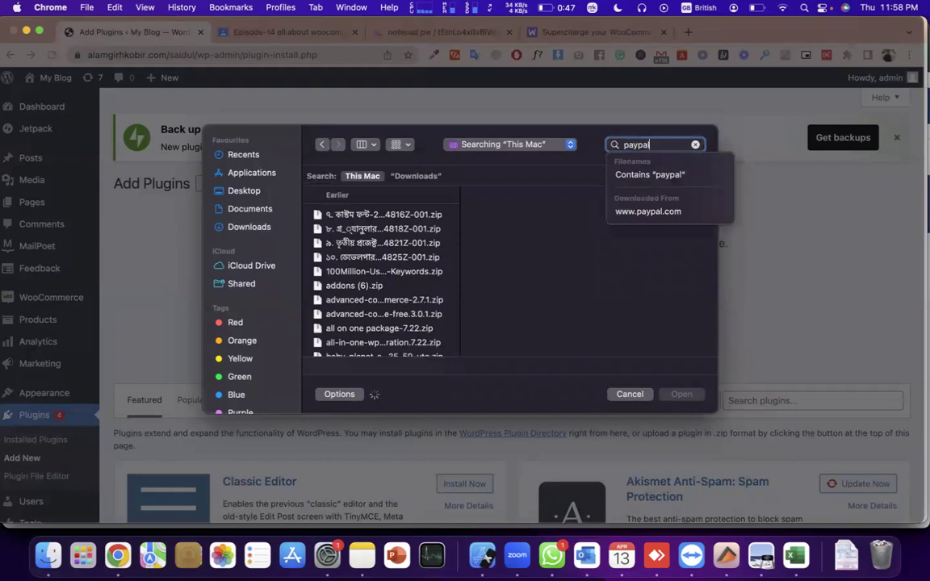
scroll(402, 317, "down", 5)
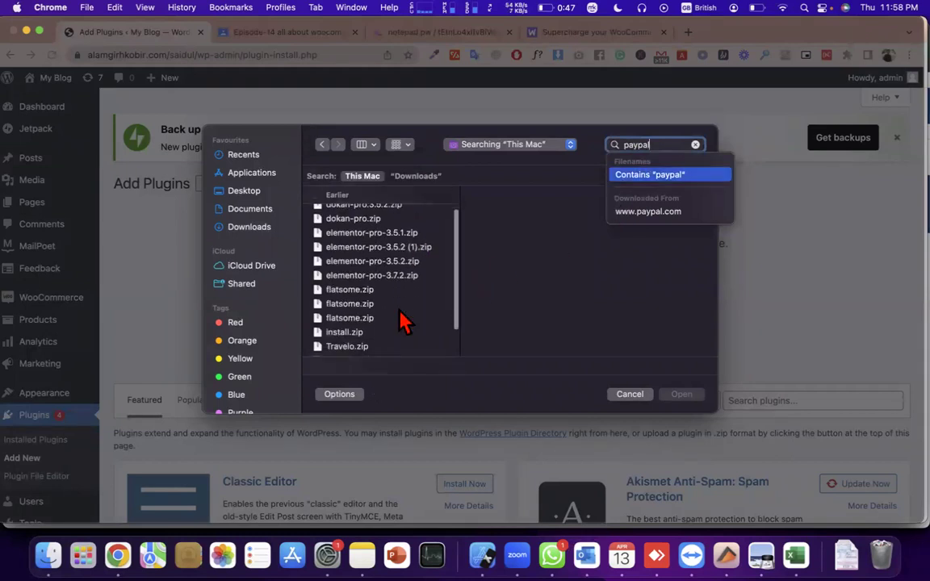
scroll(402, 319, "down", 2)
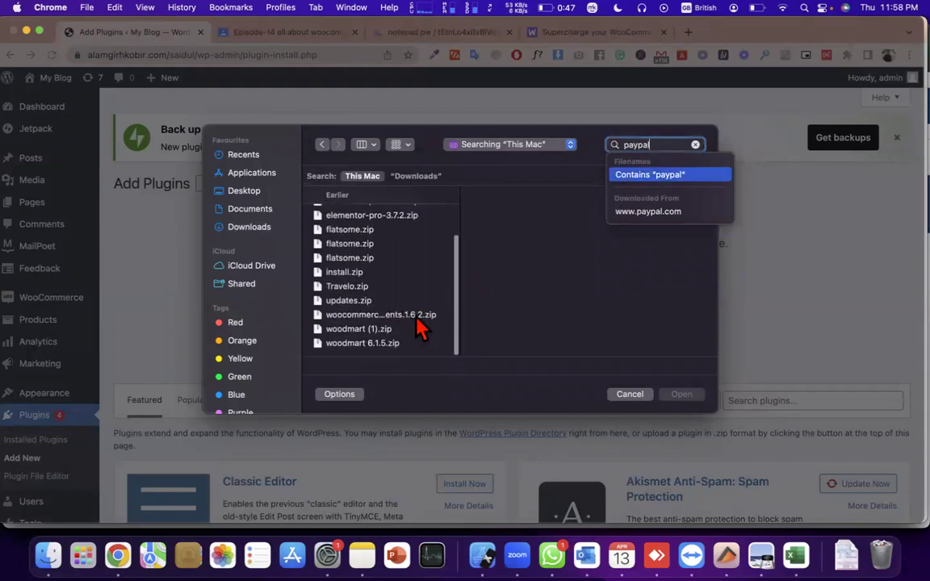
left_click(418, 317)
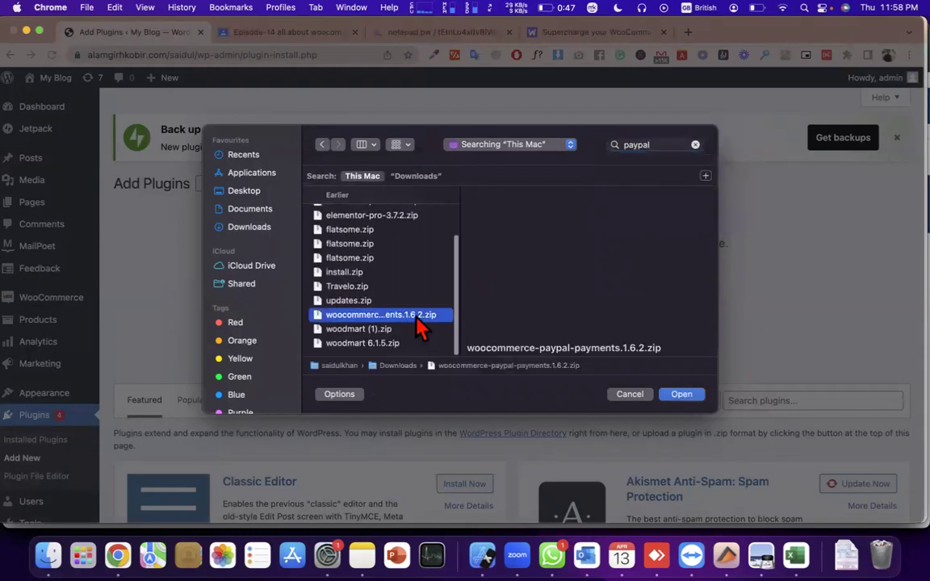
left_click(680, 394)
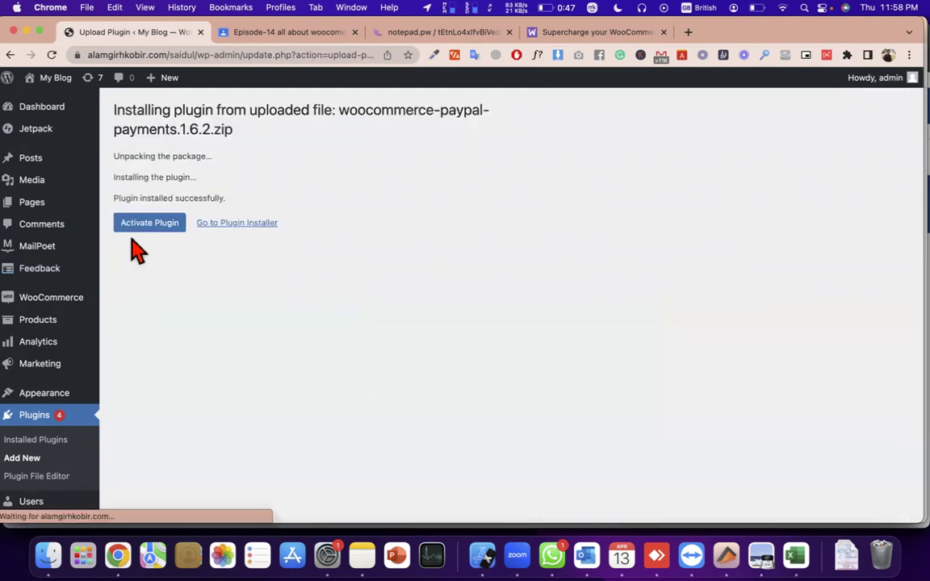
left_click(147, 225)
- Look through the PayPal checkout options described on WooCommerce's PayPal Payments page
left_click(573, 33)
scroll(342, 247, "down", 10)
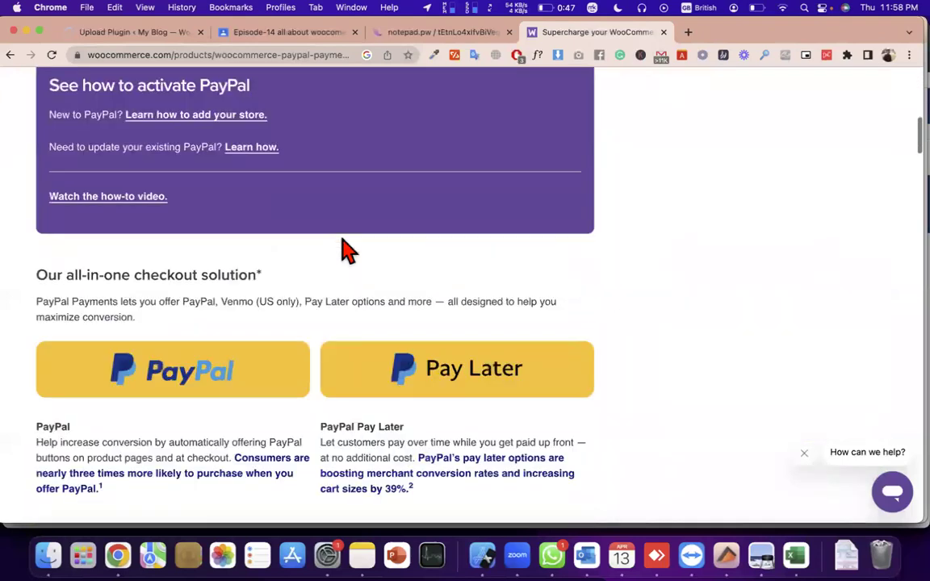
scroll(166, 436, "up", 3)
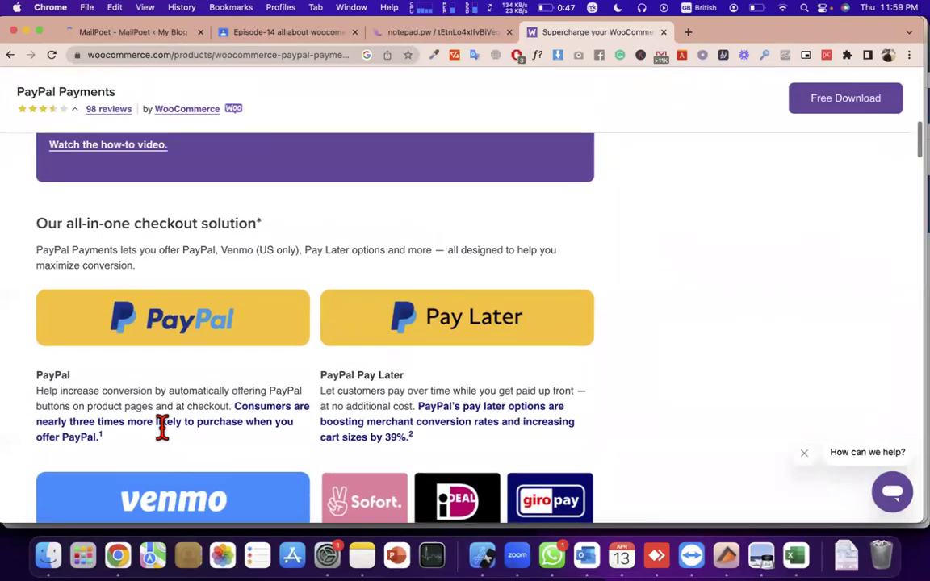
- Examine the PayPal Payments title and highlight its description paragraph on the WooCommerce product page
scroll(223, 316, "up", 10)
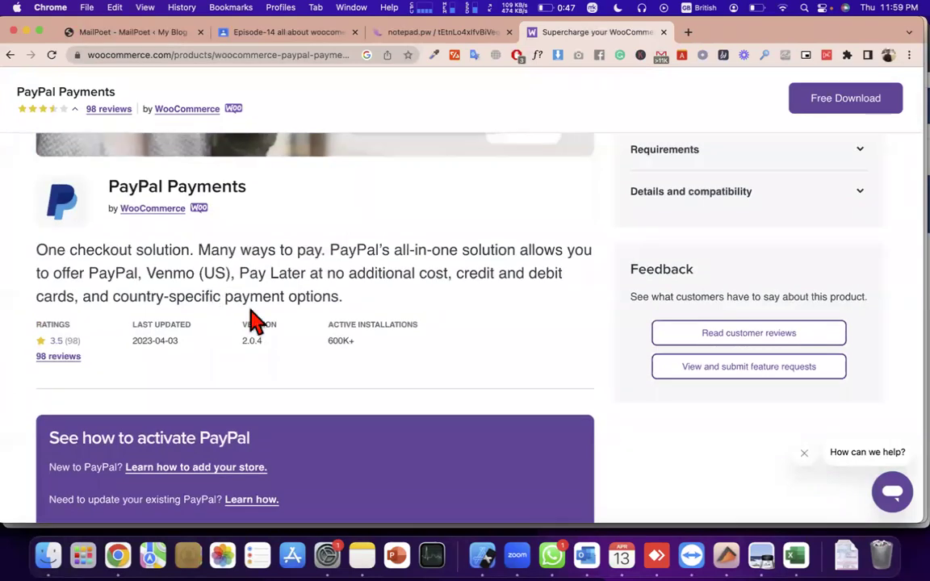
triple_click(153, 176)
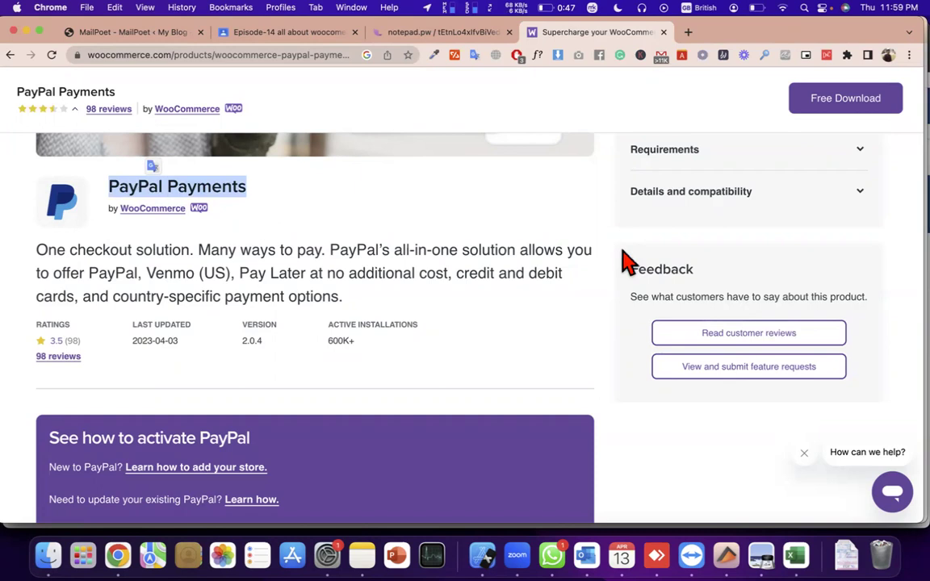
scroll(629, 267, "up", 2)
triple_click(426, 305)
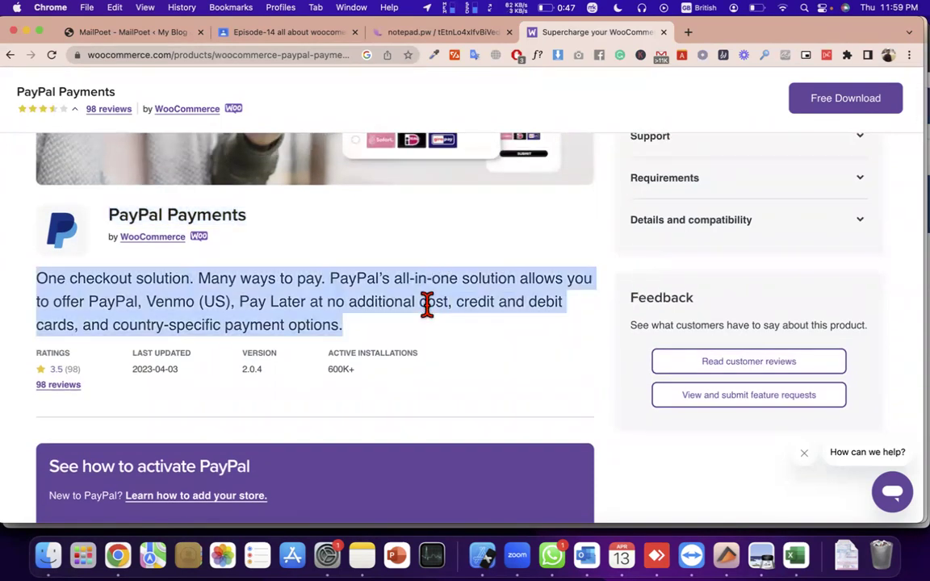
scroll(426, 305, "up", 2)
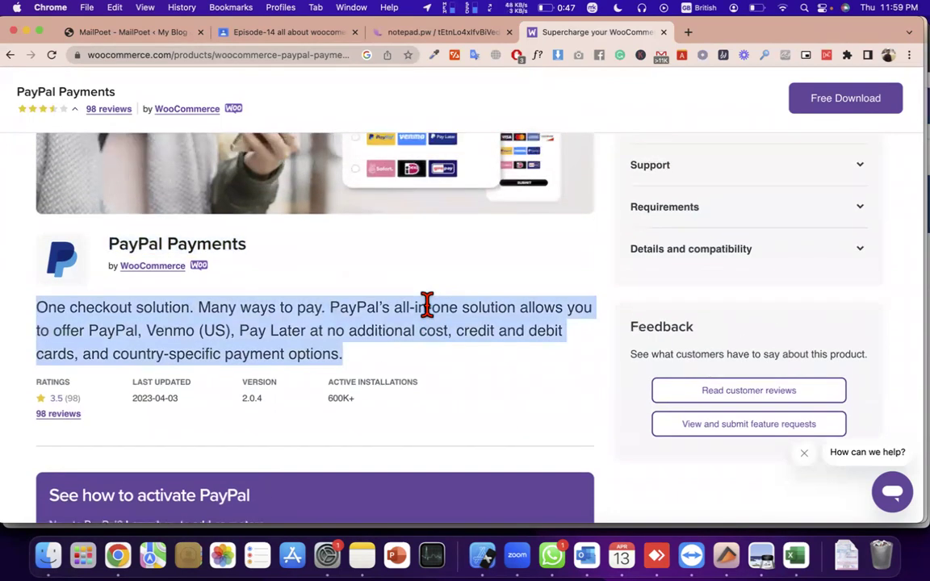
scroll(425, 305, "up", 5)
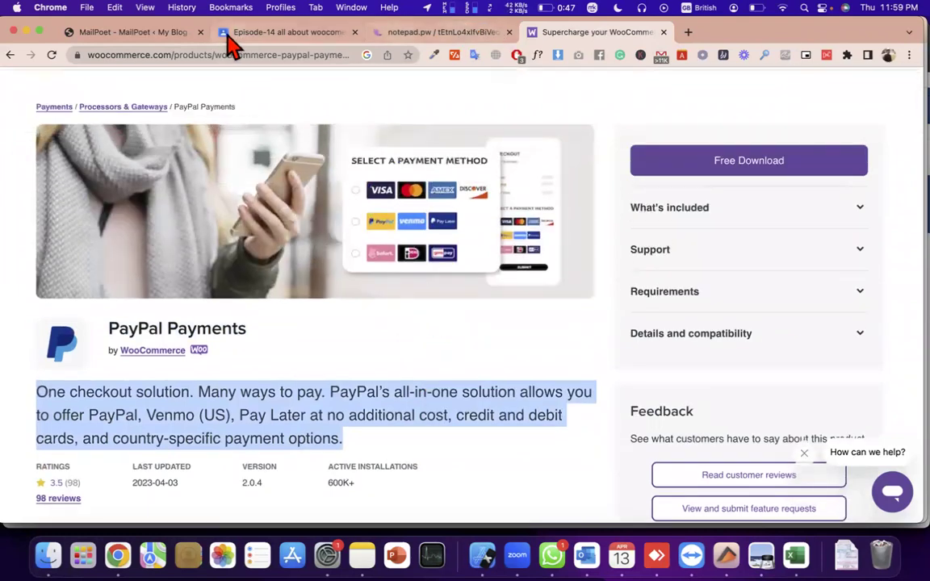
- Return to the WordPress admin and open the Payments section of the WooCommerce settings
left_click(147, 32)
scroll(490, 417, "down", 10)
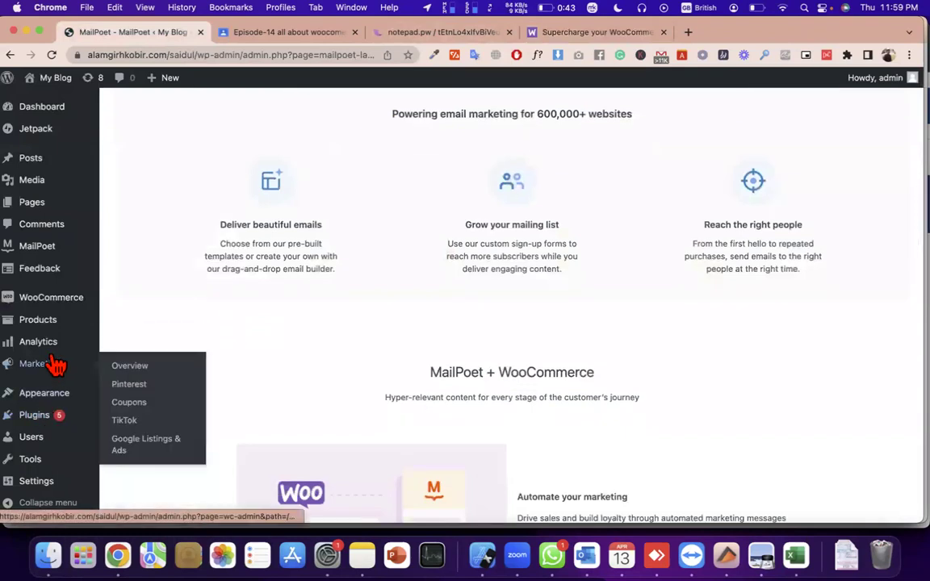
mouse_move(56, 298)
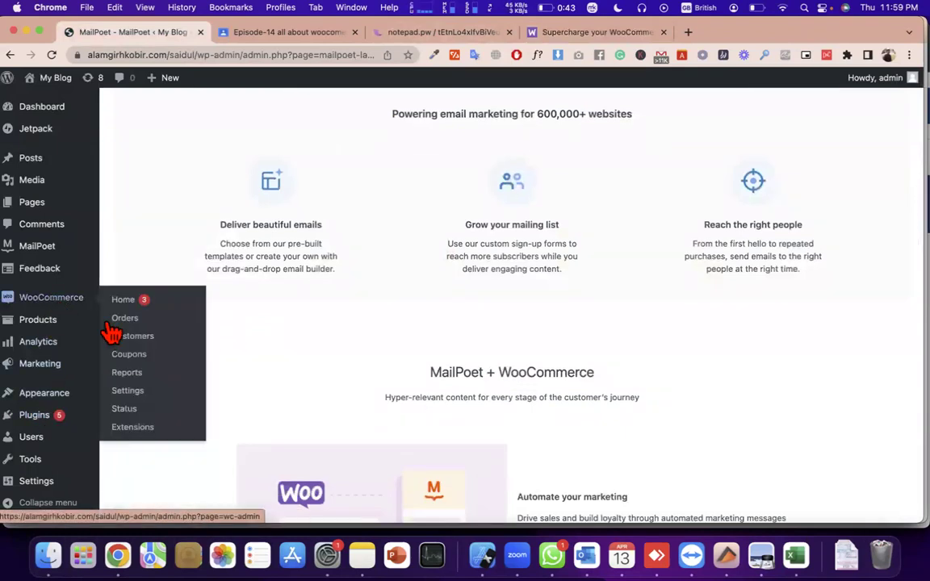
left_click(146, 396)
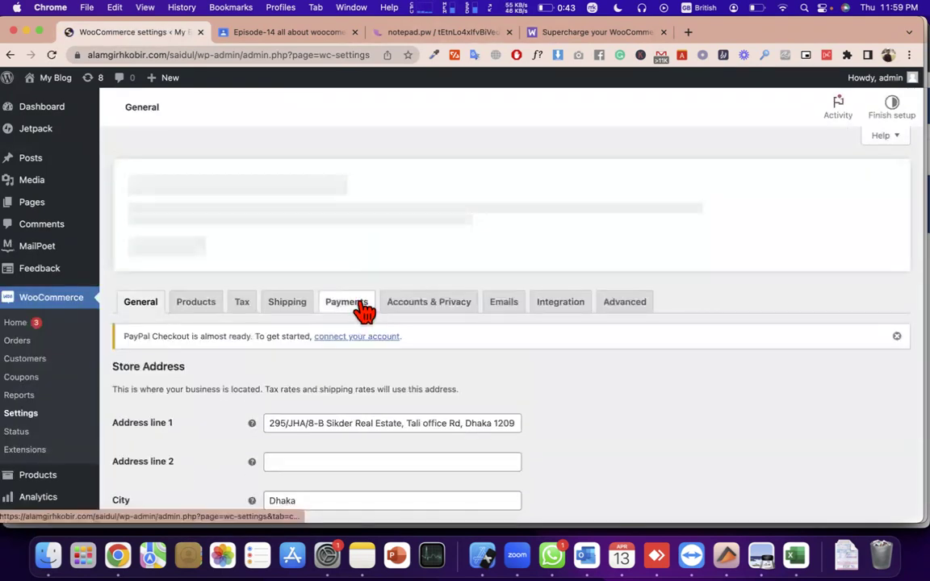
left_click(361, 302)
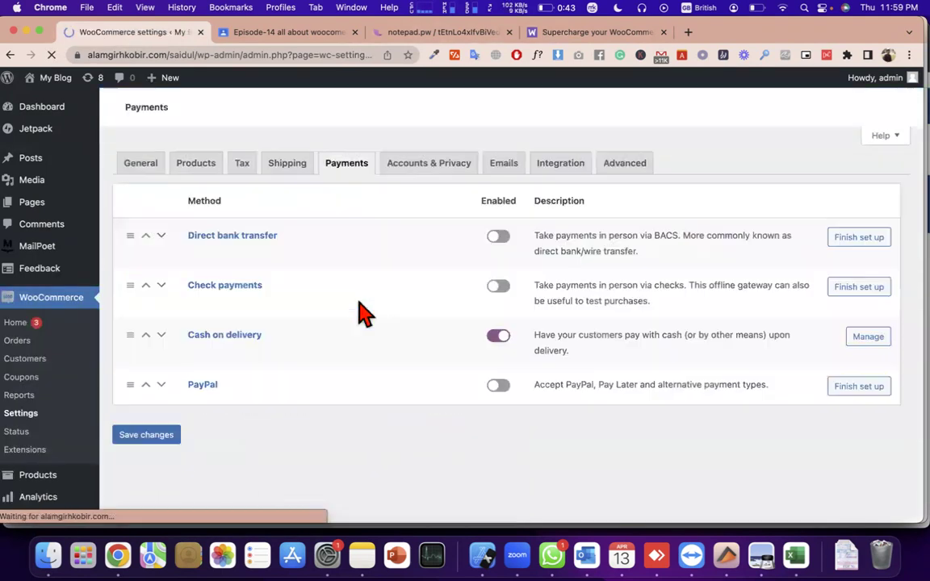
- Switch on the PayPal payment method and open its PayPal Checkout setup page
scroll(418, 134, "down", 3)
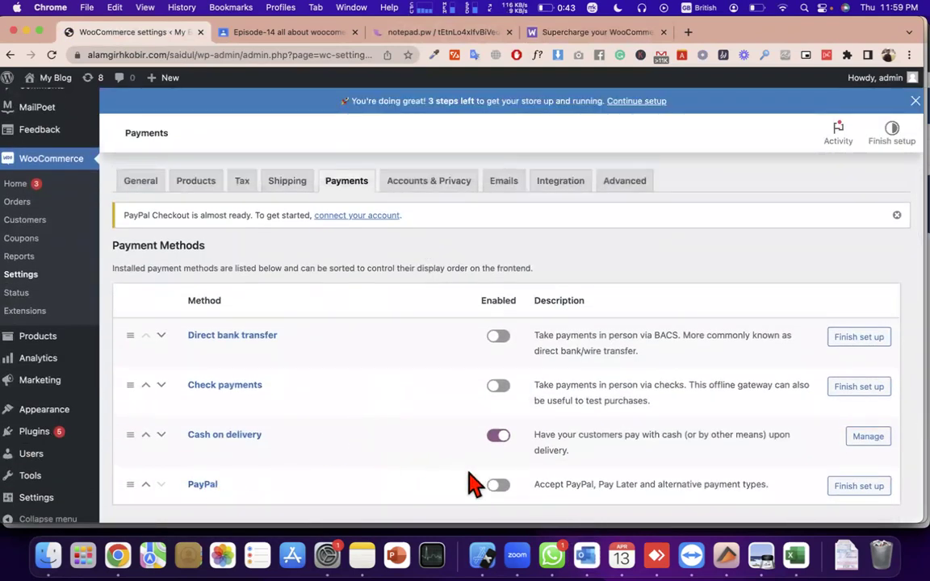
left_click(498, 486)
left_click(863, 487)
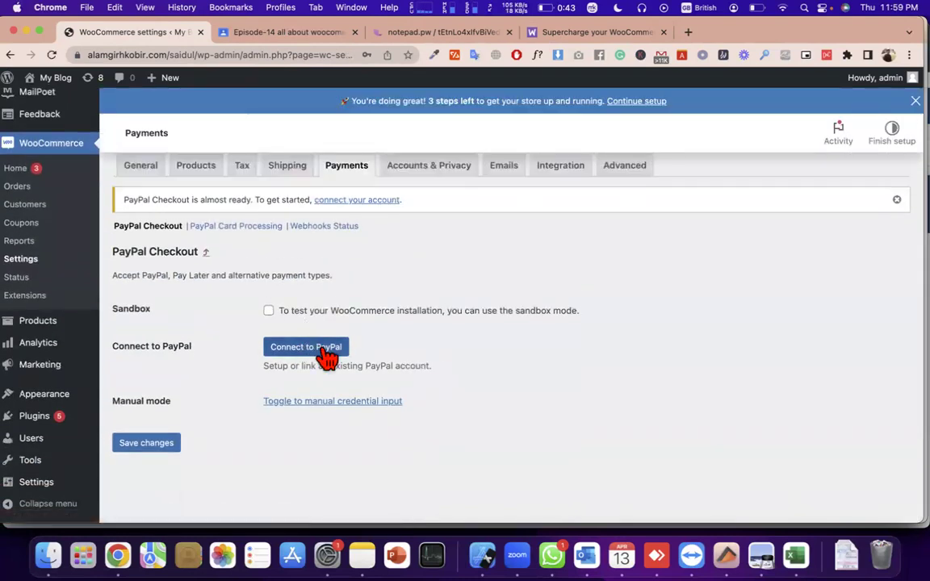
- Try to connect the store to PayPal by solving the stairs security challenge, and close the PayPal window
left_click(327, 355)
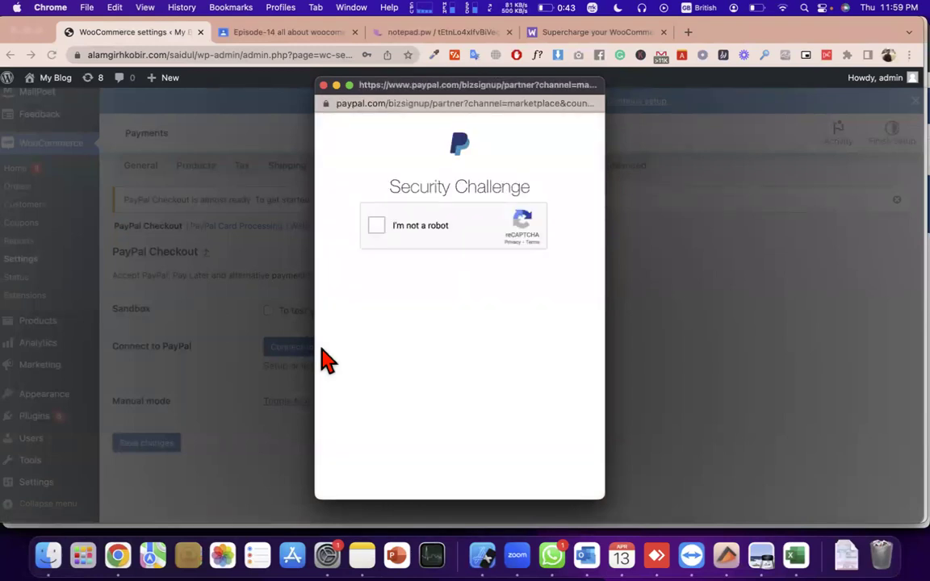
left_click(376, 227)
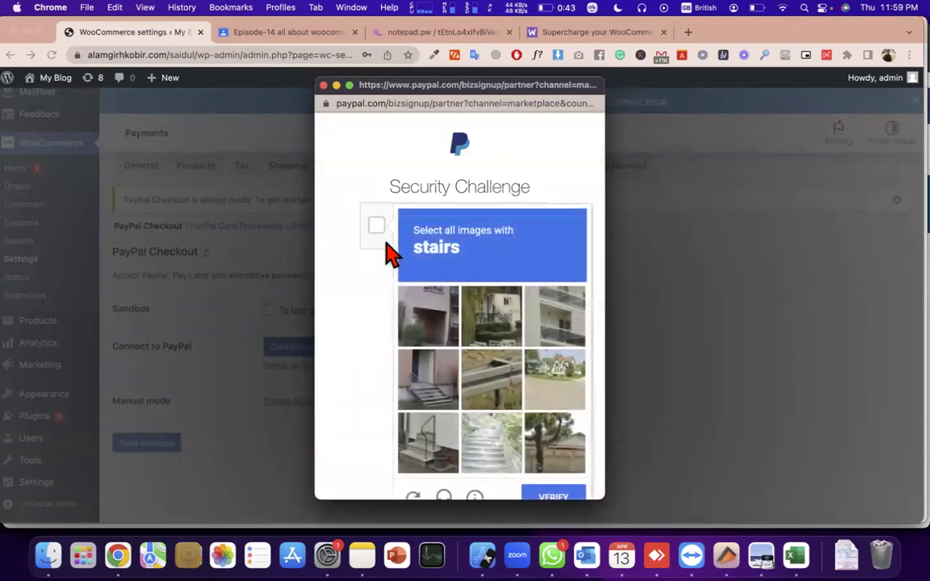
left_click(440, 395)
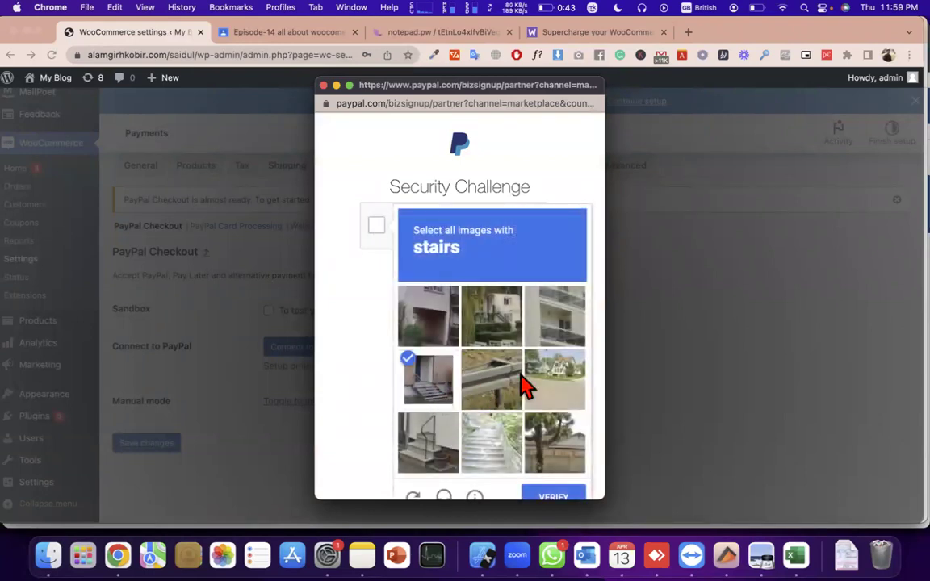
left_click(499, 313)
left_click(482, 440)
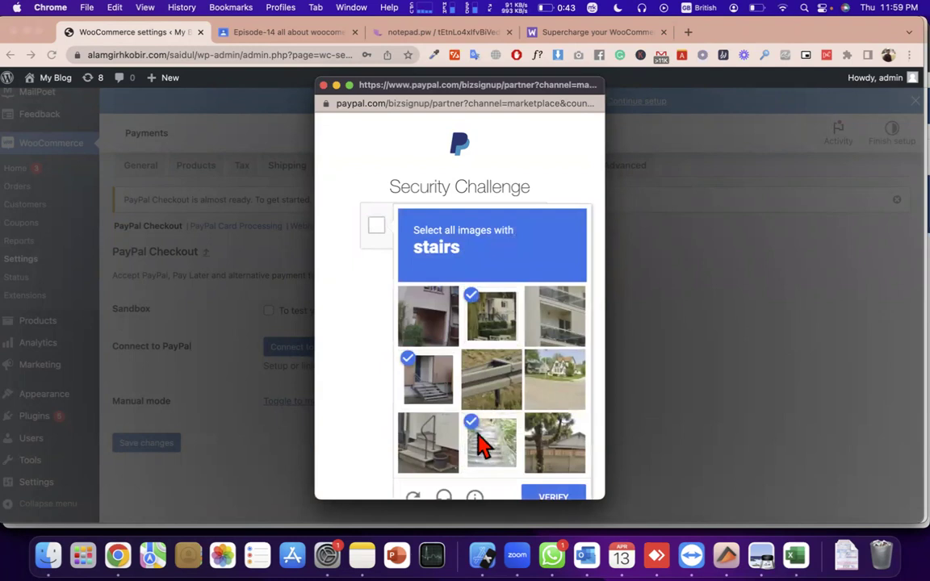
left_click(441, 441)
left_click(568, 498)
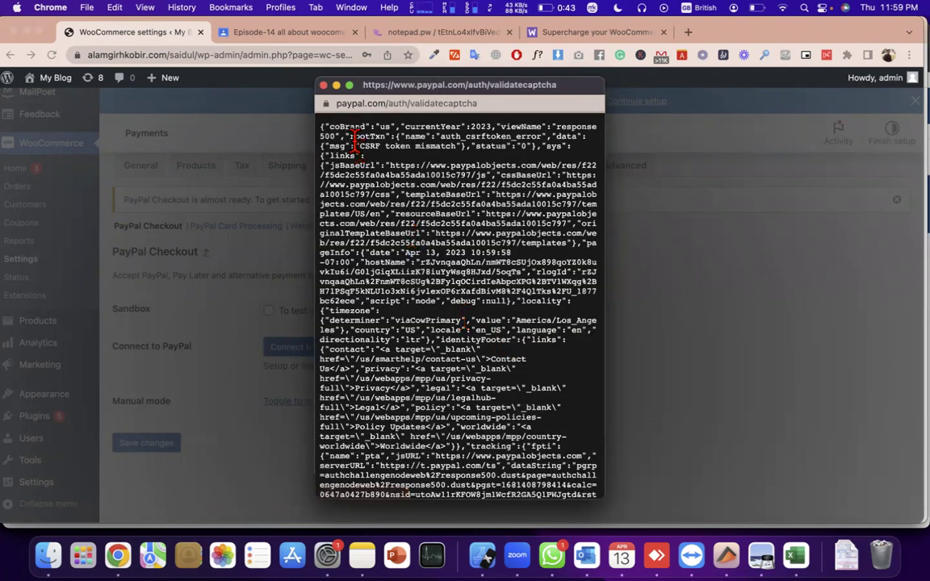
left_click(324, 86)
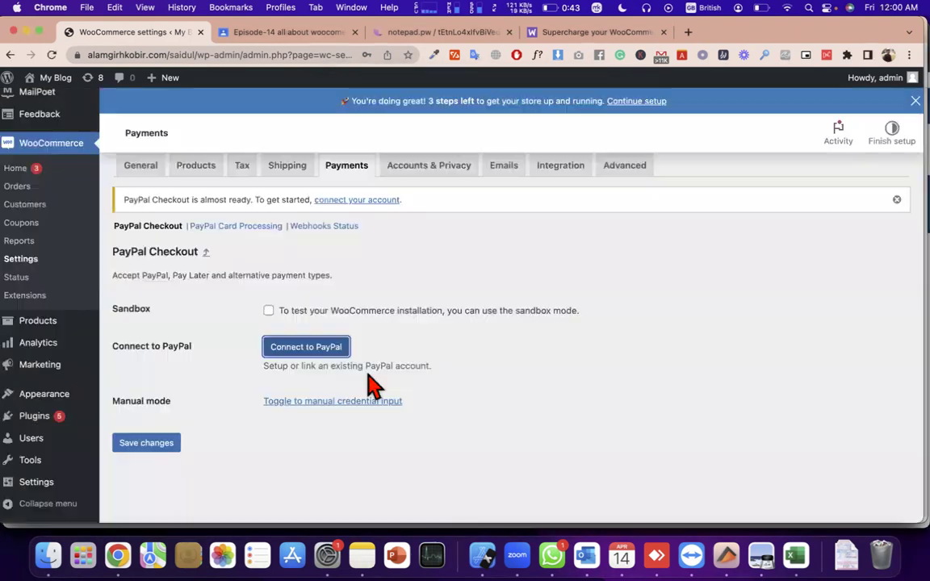
- Restart the PayPal connection and submit the bicycle squares in the security challenge
left_click(331, 349)
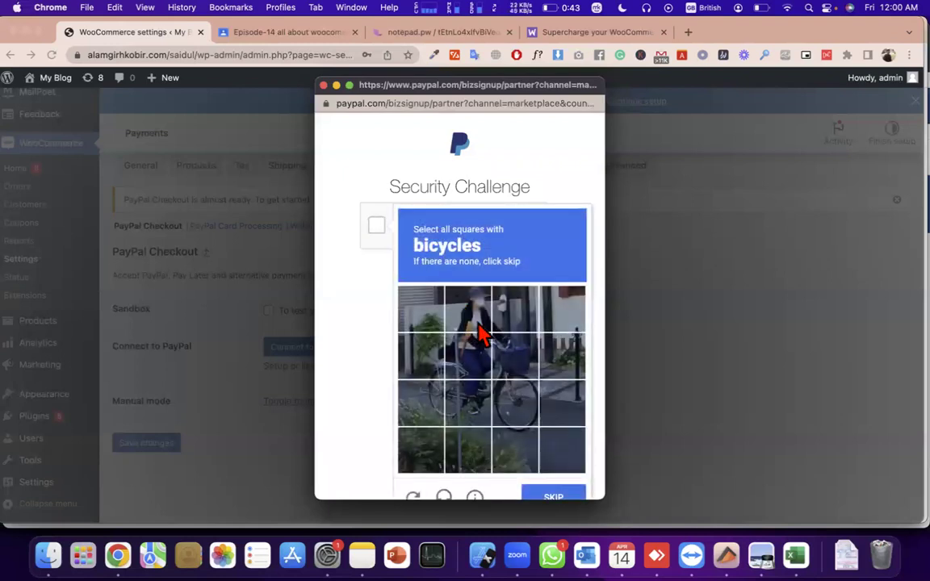
left_click(478, 327)
left_click(477, 373)
left_click(484, 326)
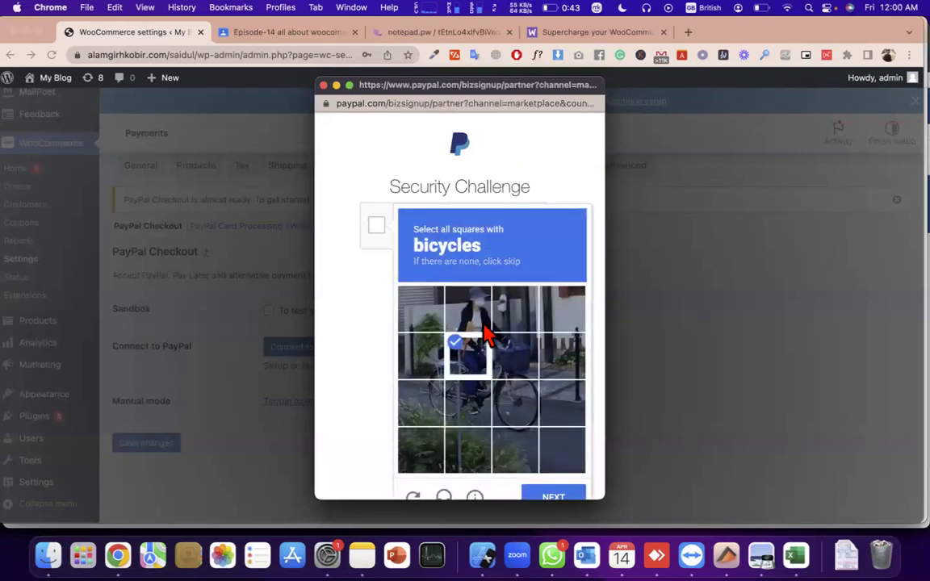
left_click(508, 361)
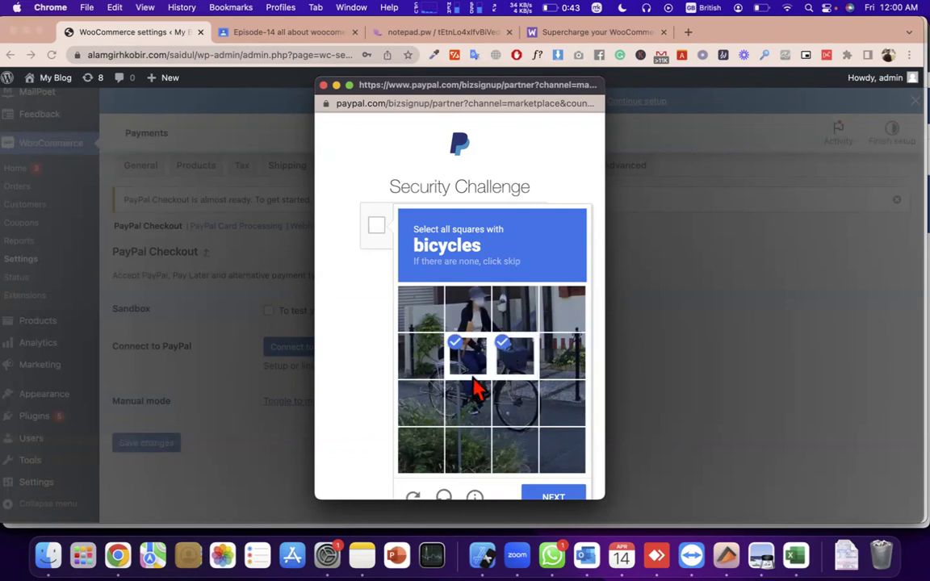
left_click(428, 408)
left_click(482, 415)
left_click(521, 408)
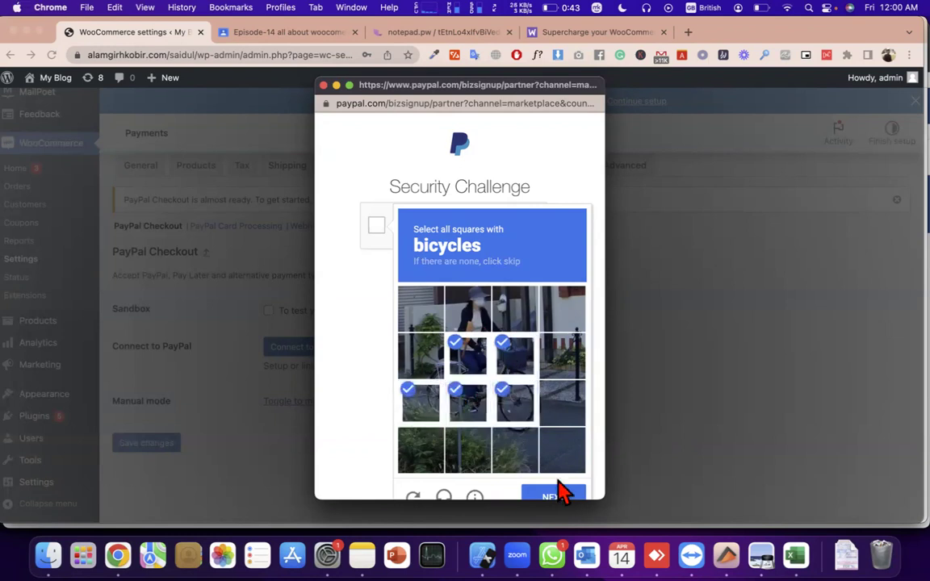
left_click(558, 497)
- Select the squares with motorcycles in the security challenge and submit them for verification
left_click(428, 406)
left_click(430, 436)
left_click(478, 381)
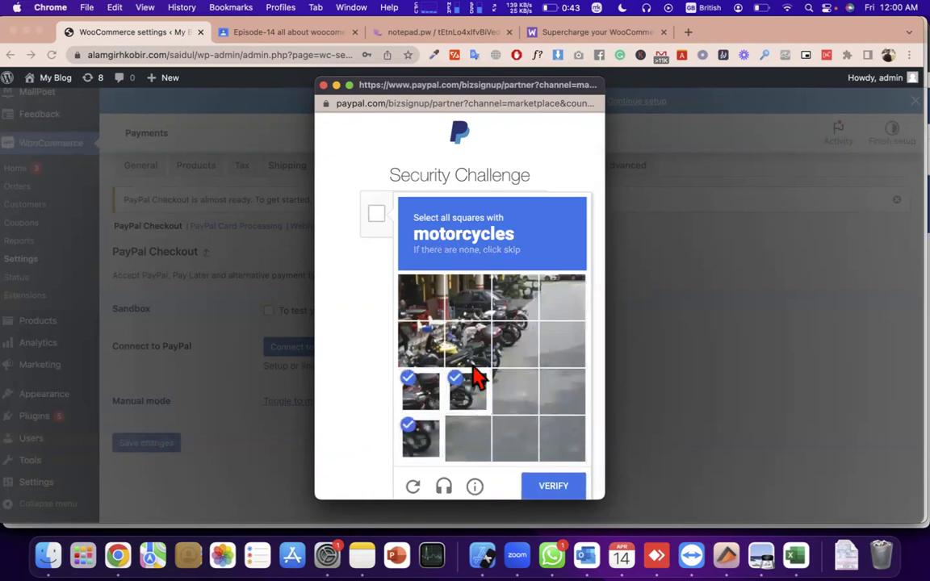
left_click(472, 349)
left_click(518, 342)
left_click(517, 305)
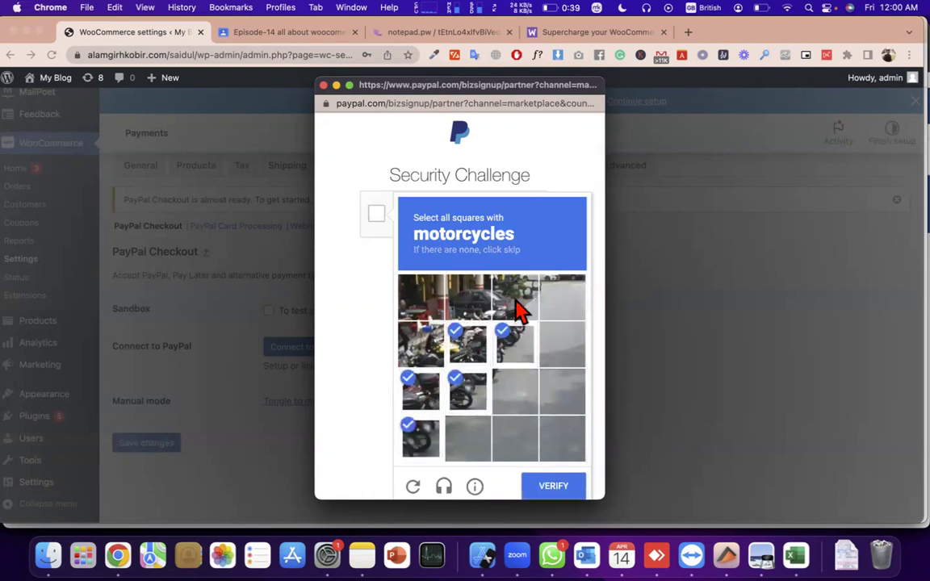
left_click(419, 363)
left_click(554, 488)
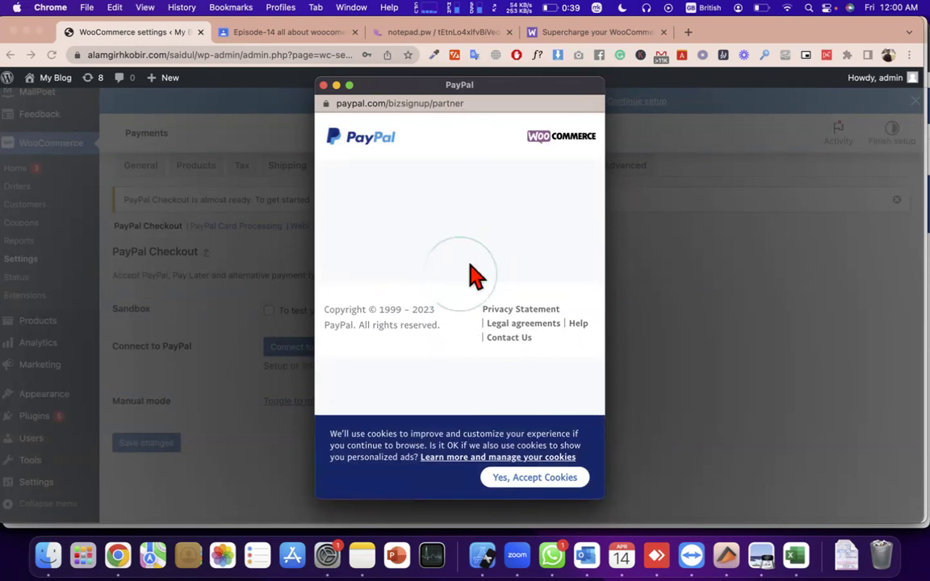
- Fill in the saved PayPal account email, keep United States as the country, and continue to the login
scroll(456, 339, "down", 3)
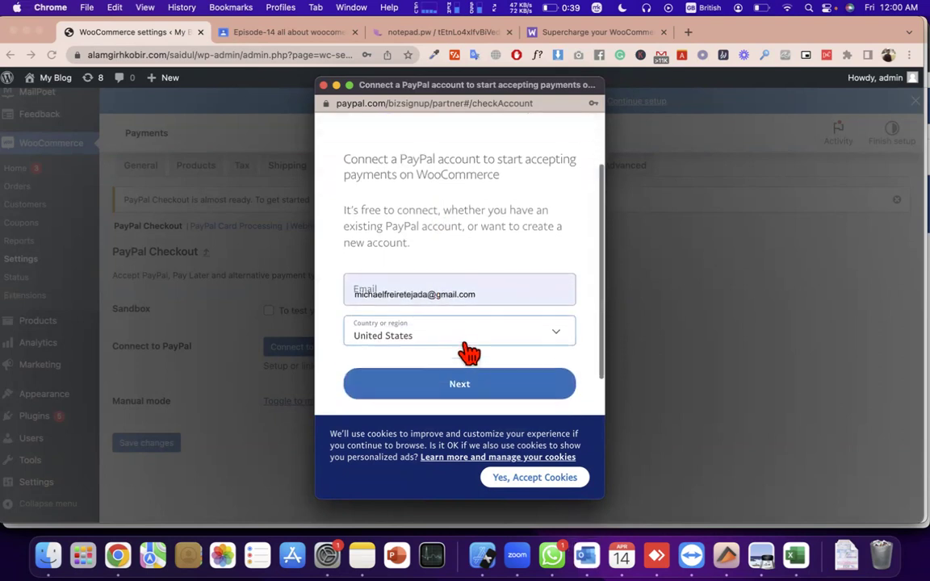
left_click(458, 295)
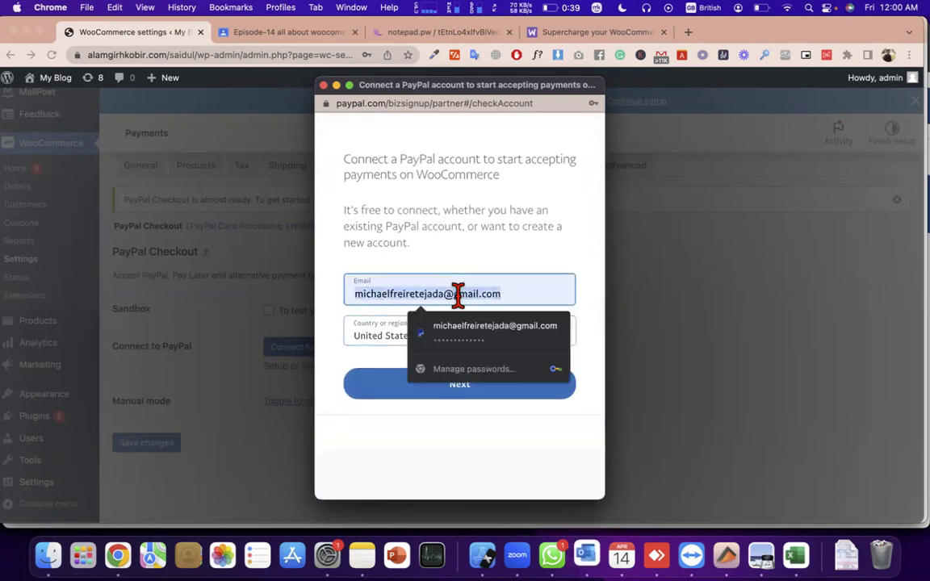
left_click(496, 333)
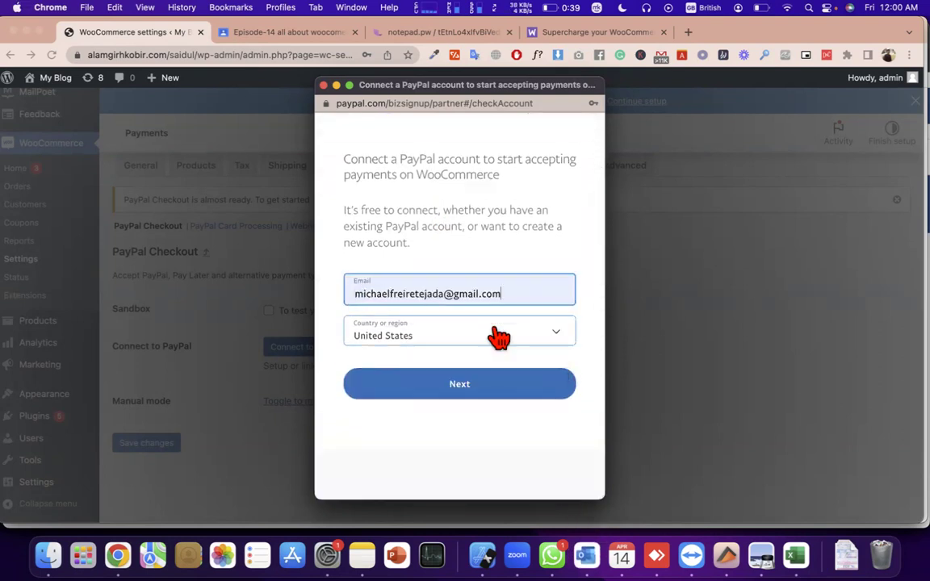
left_click(534, 394)
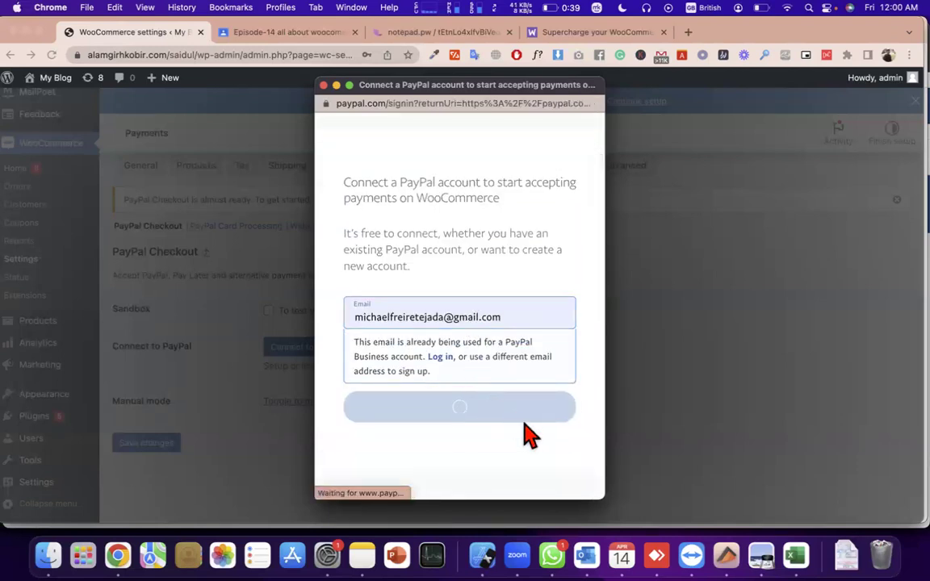
- Fill in the saved PayPal account password, and close the login window without logging in
left_click(417, 266)
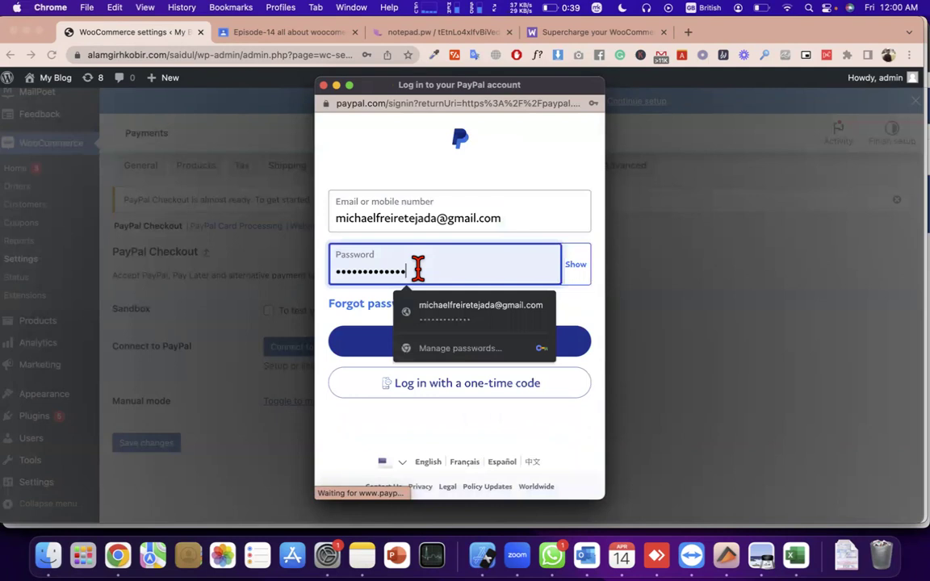
left_click(464, 322)
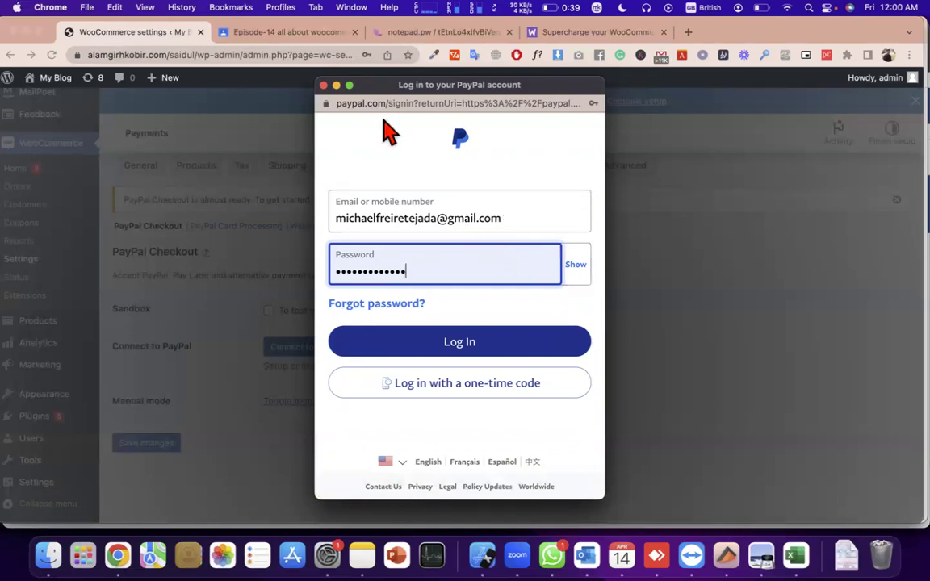
left_click(323, 85)
- Show the manual credential input in the PayPal Checkout settings and review the live credential fields
left_click(346, 404)
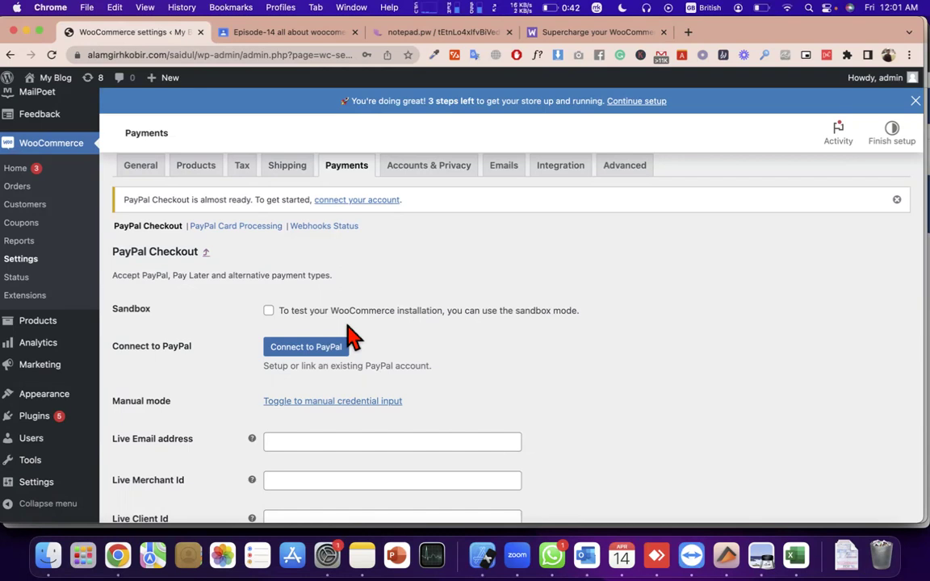
scroll(380, 316, "down", 1)
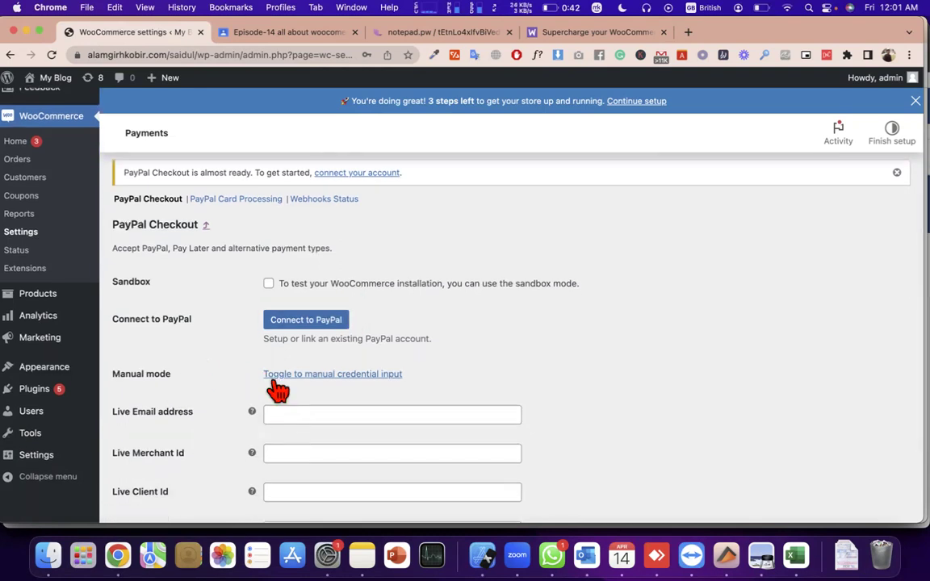
scroll(321, 381, "down", 1)
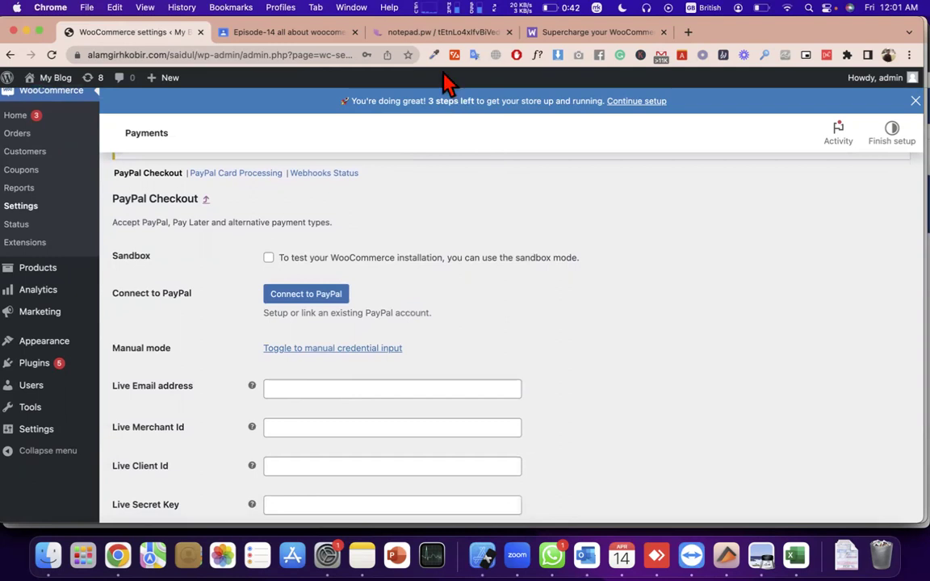
- Switch to the online notepad and highlight the note "paypal settings > account settings > create api"
left_click(417, 34)
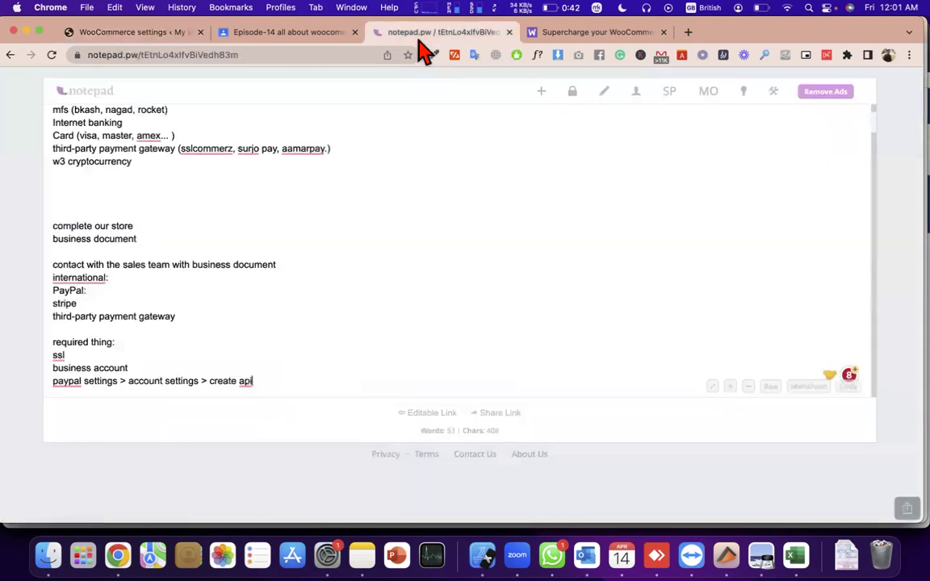
double_click(95, 381)
triple_click(168, 383)
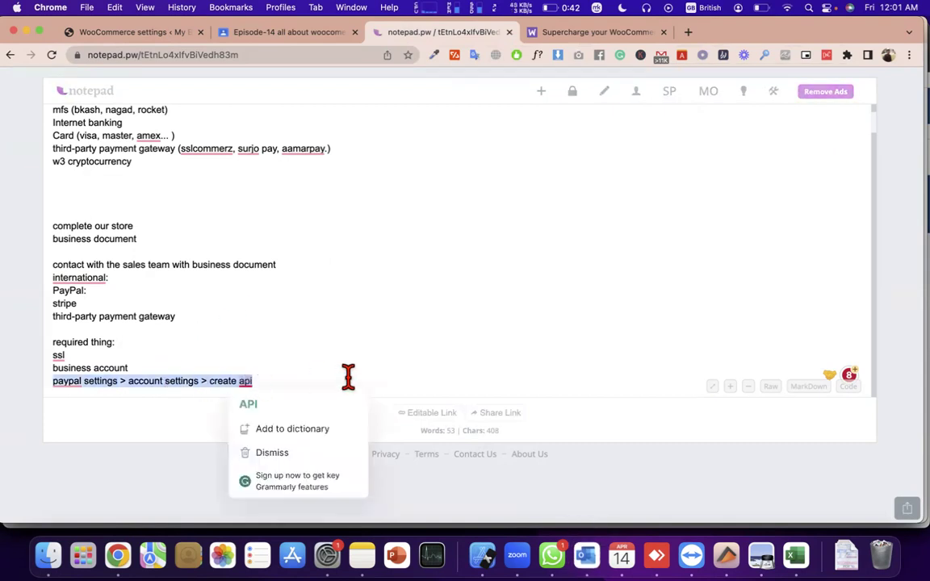
- Correct "api" to "API" in the note, and fill the live email address in the PayPal Checkout settings with the saved email
left_click(323, 409)
left_click(137, 32)
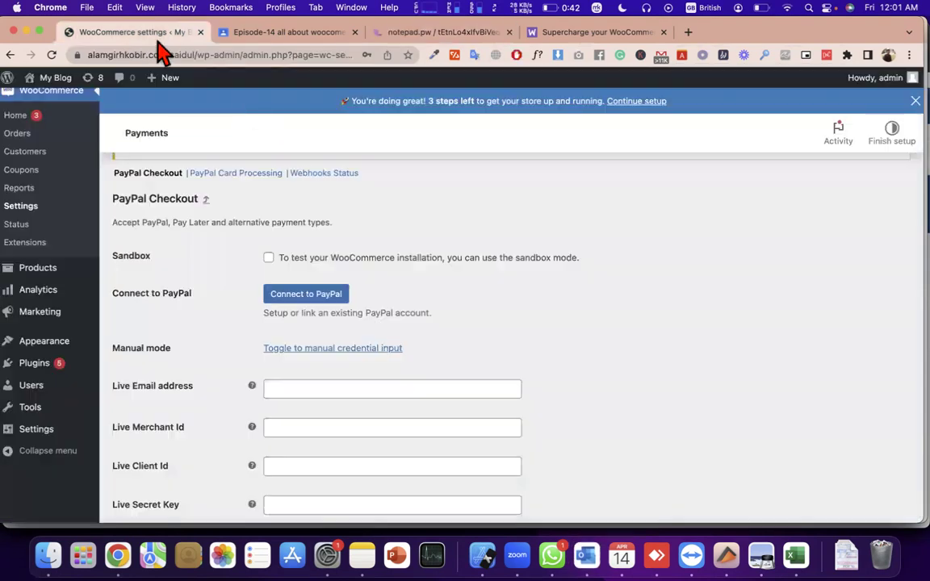
scroll(380, 297, "down", 3)
left_click(364, 294)
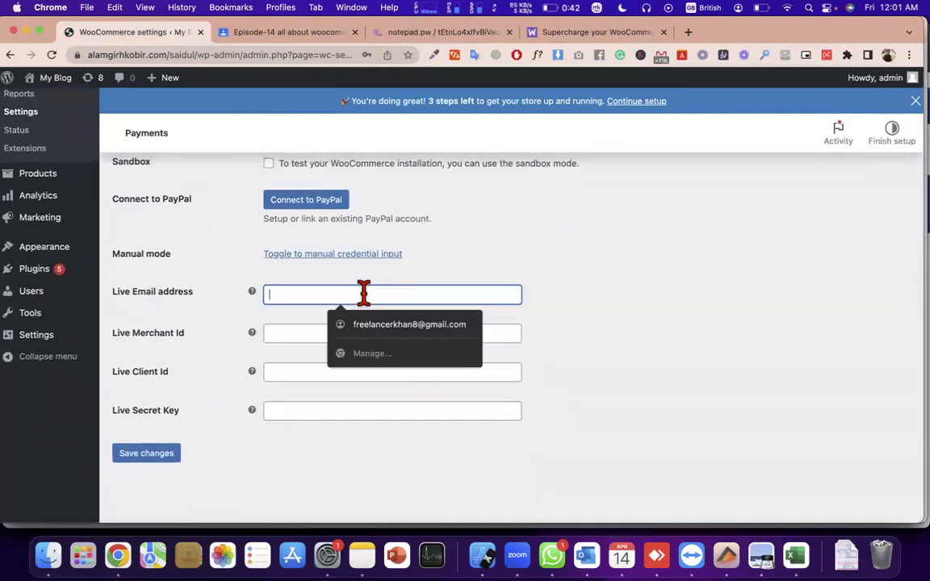
left_click(394, 330)
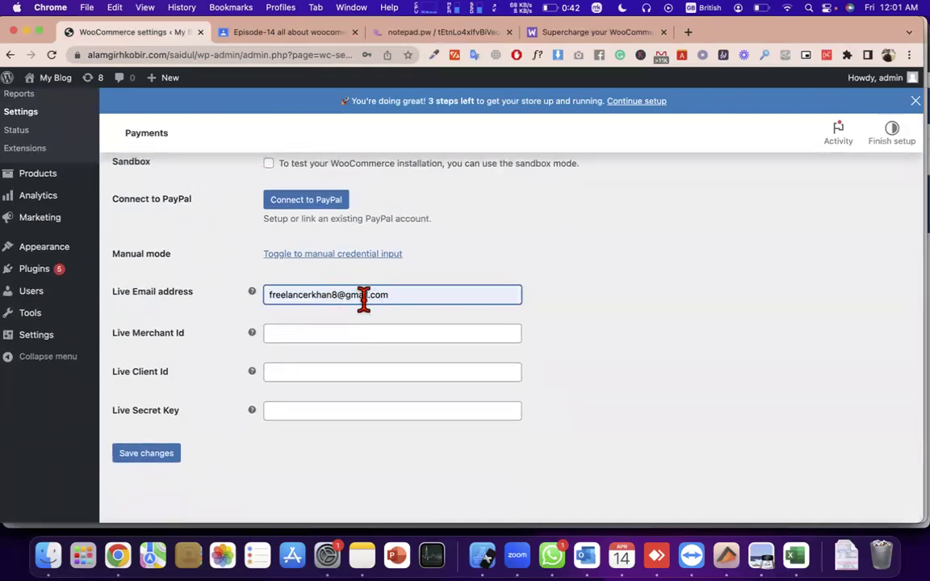
- Review the Live Merchant Id, Live Client Id and Live Secret Key fields and the rest of the PayPal Checkout settings
left_click(382, 332)
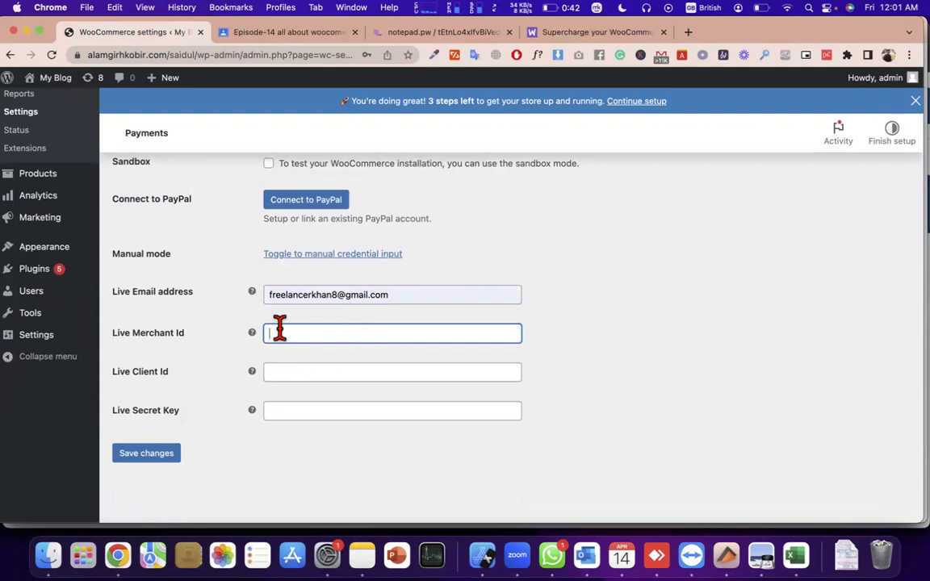
triple_click(179, 333)
left_click(278, 371)
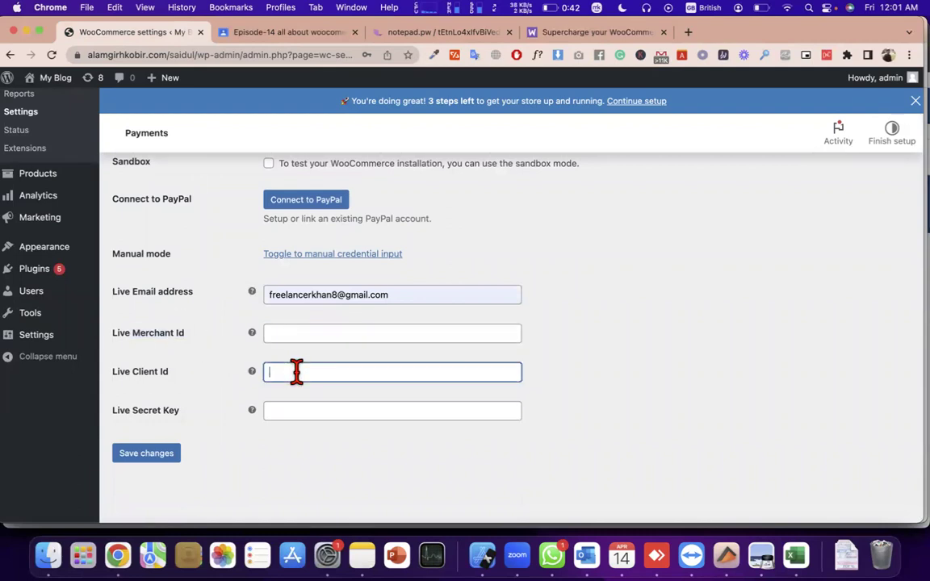
left_click(288, 410)
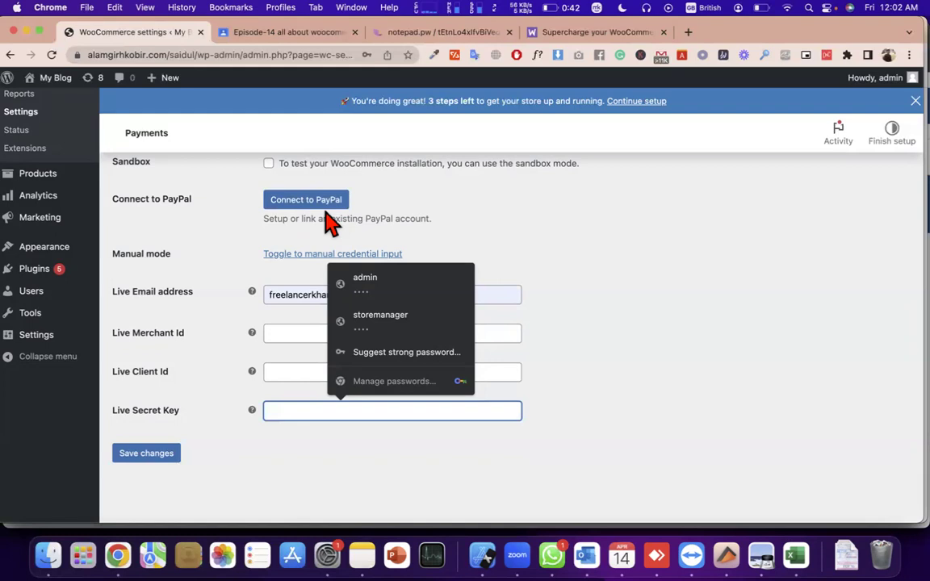
left_click(295, 292)
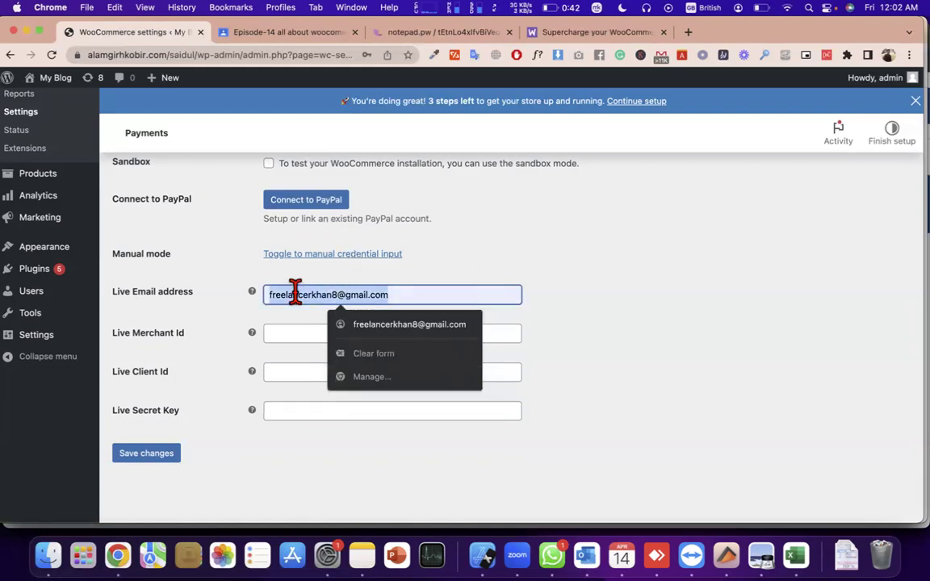
left_click(268, 410)
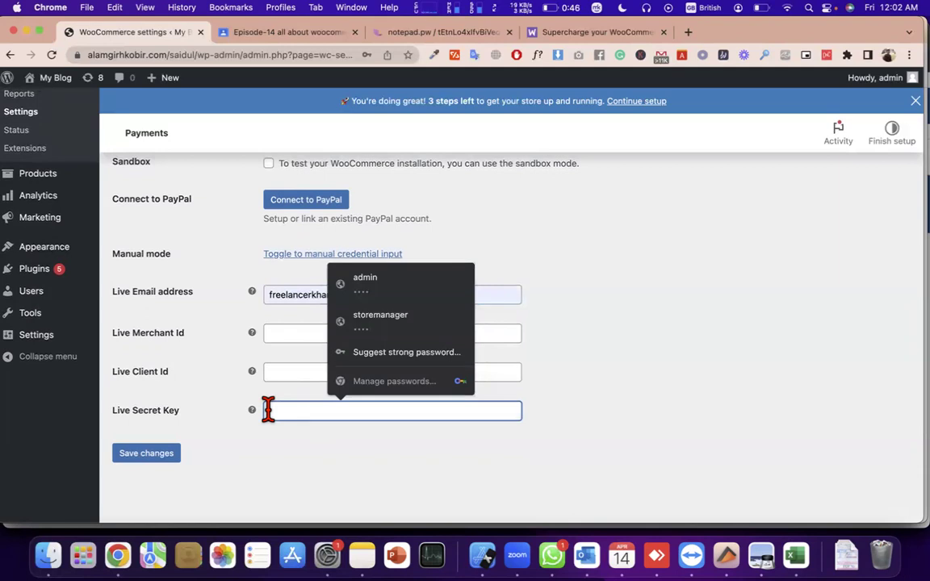
scroll(297, 178, "up", 5)
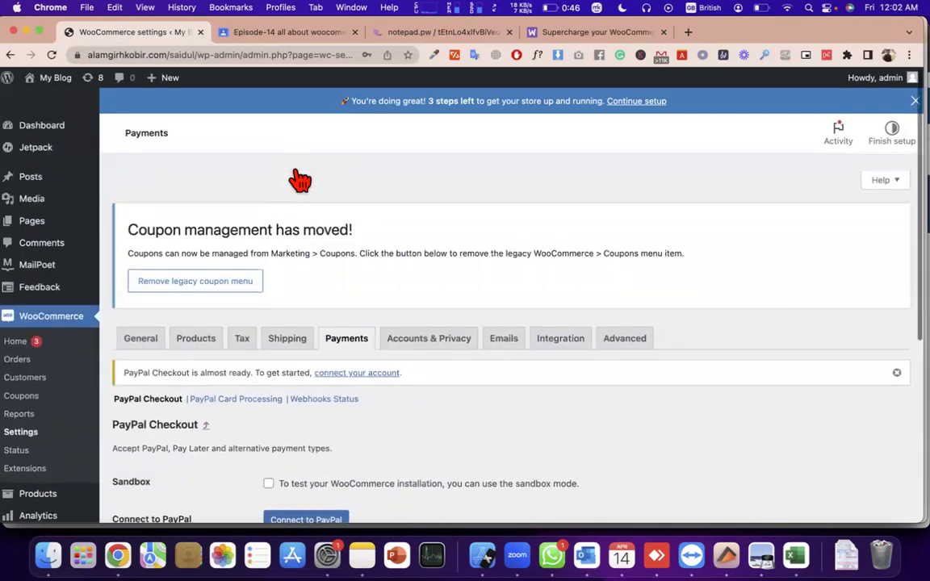
scroll(251, 418, "down", 5)
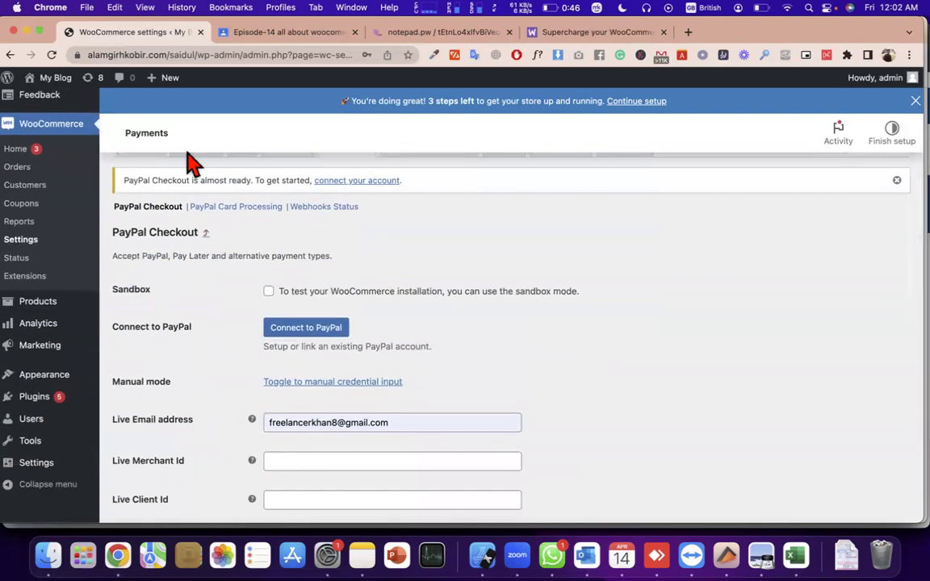
- In the online notepad, add a colon and empty parentheses after "stripe" in the list of international payment options
left_click(473, 32)
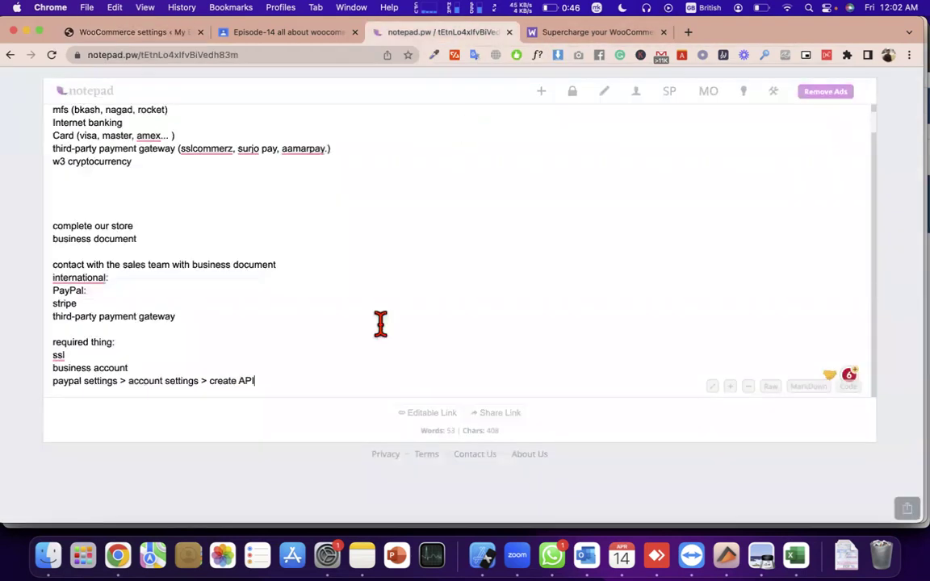
double_click(64, 302)
left_click(99, 306)
type("()")
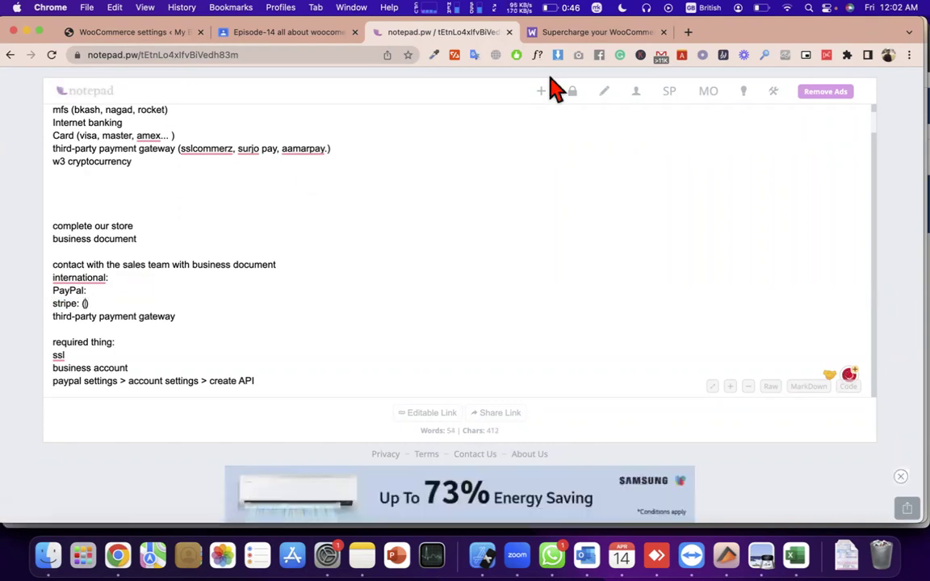
- Search the web for "stripe woocommerce" and open the Stripe extension page on the WooCommerce site
left_click(565, 34)
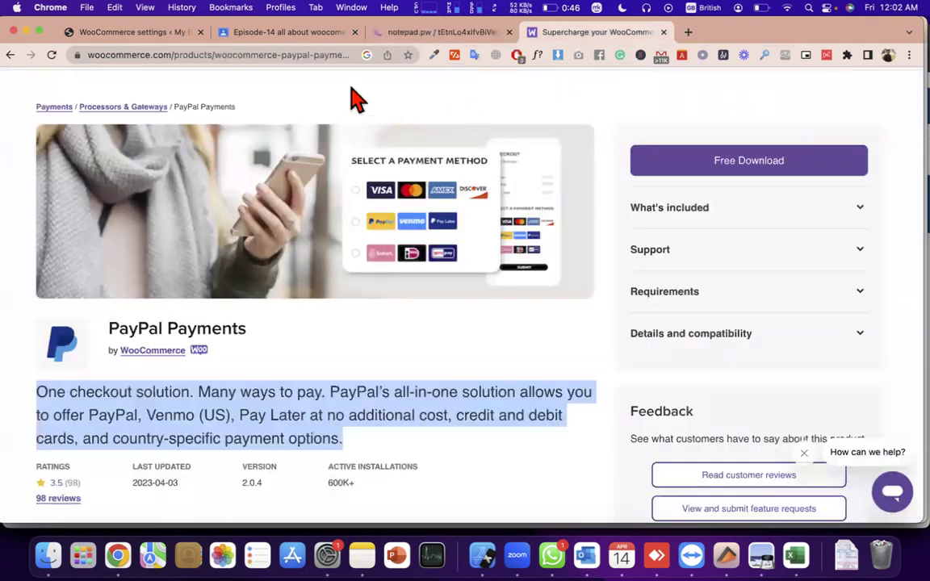
left_click(310, 58)
type("stripe wo")
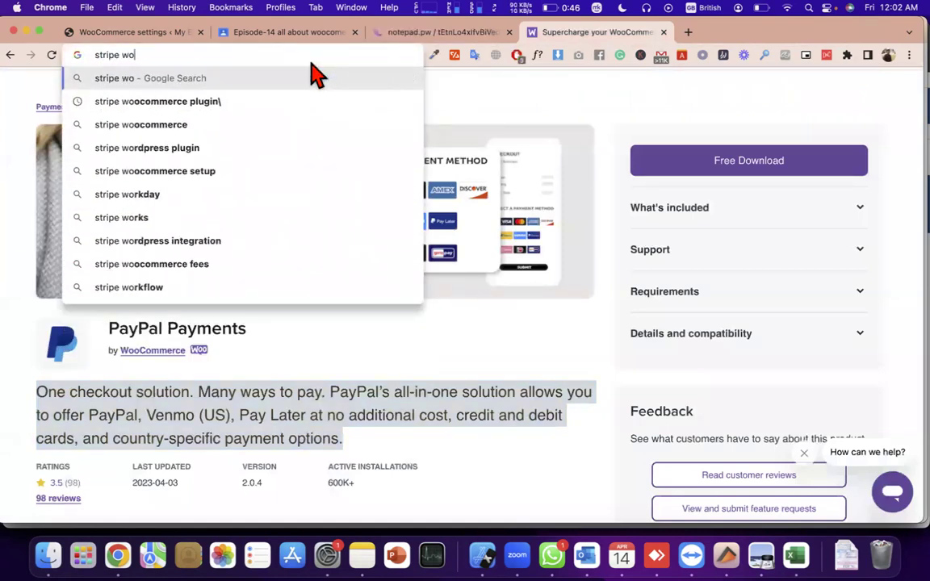
key("Down")
key("Down")
key("Return")
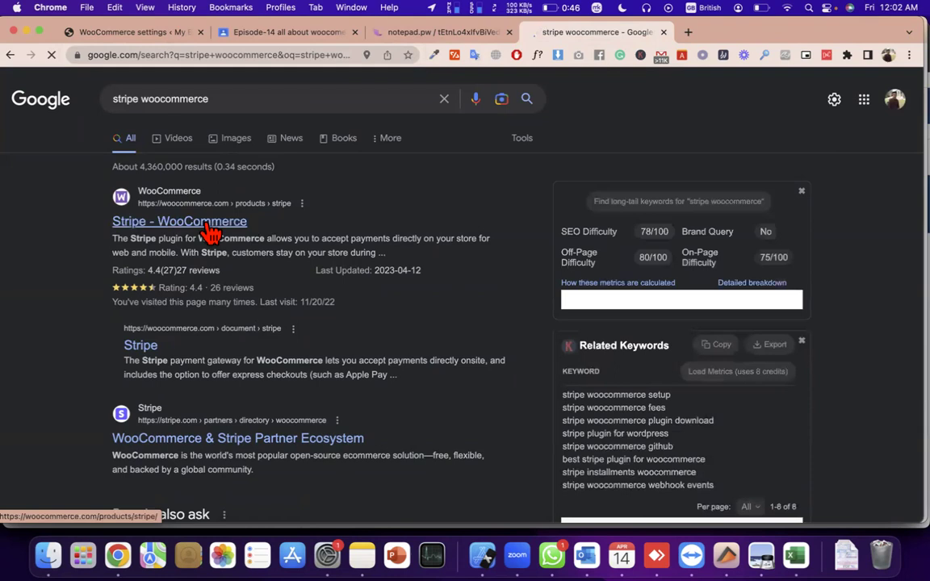
left_click(209, 232)
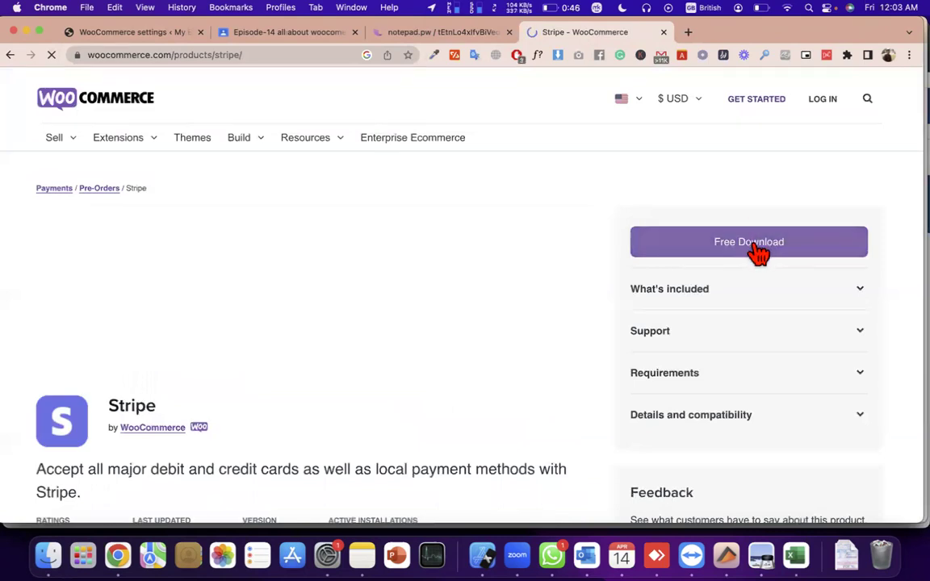
- Return to the PayPal Checkout settings and go through the live email, merchant ID, client ID and secret key fields again
left_click(151, 37)
scroll(258, 259, "down", 3)
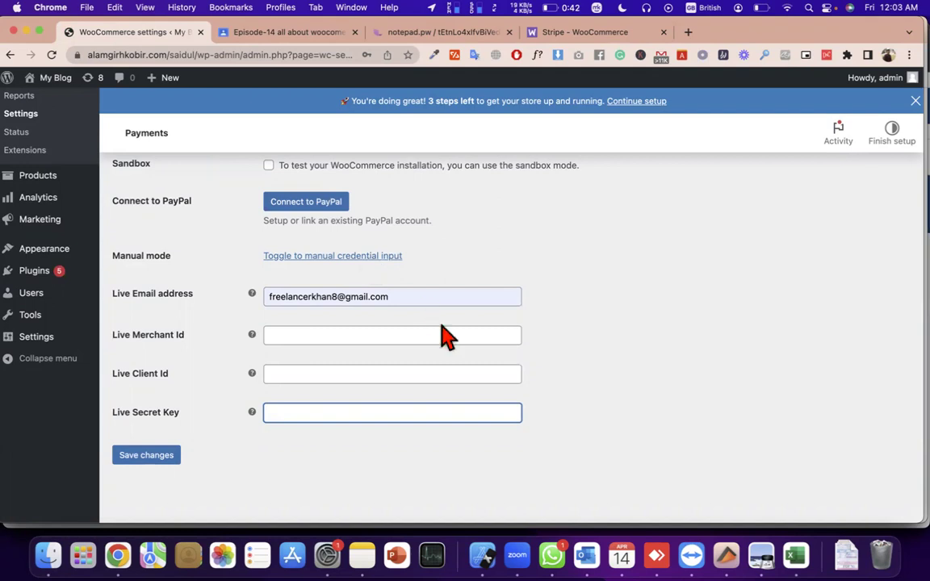
left_click(361, 294)
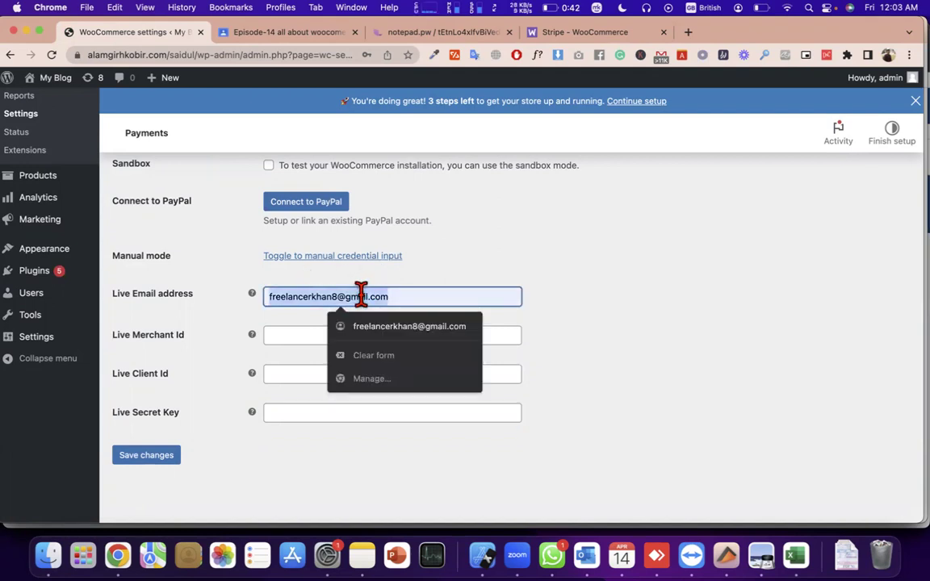
left_click(288, 331)
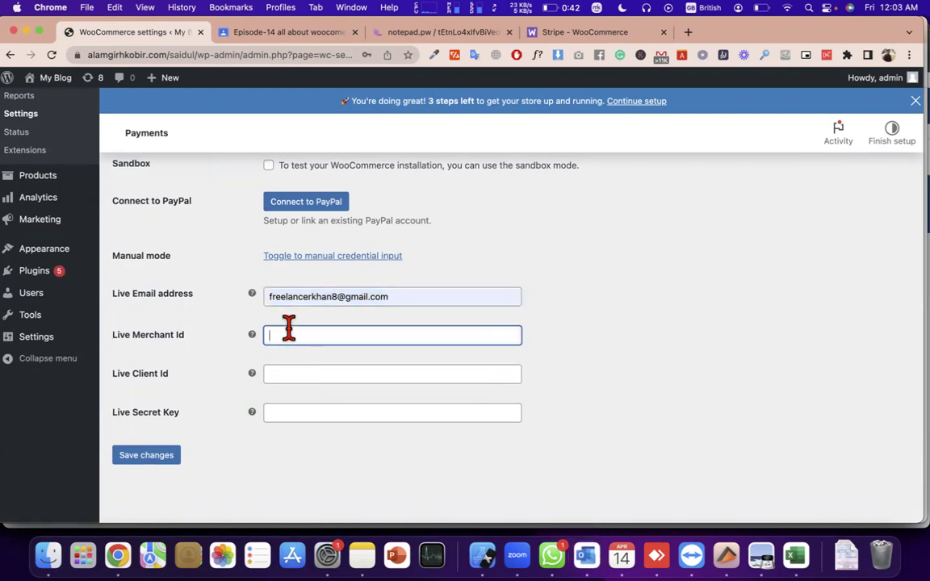
double_click(297, 297)
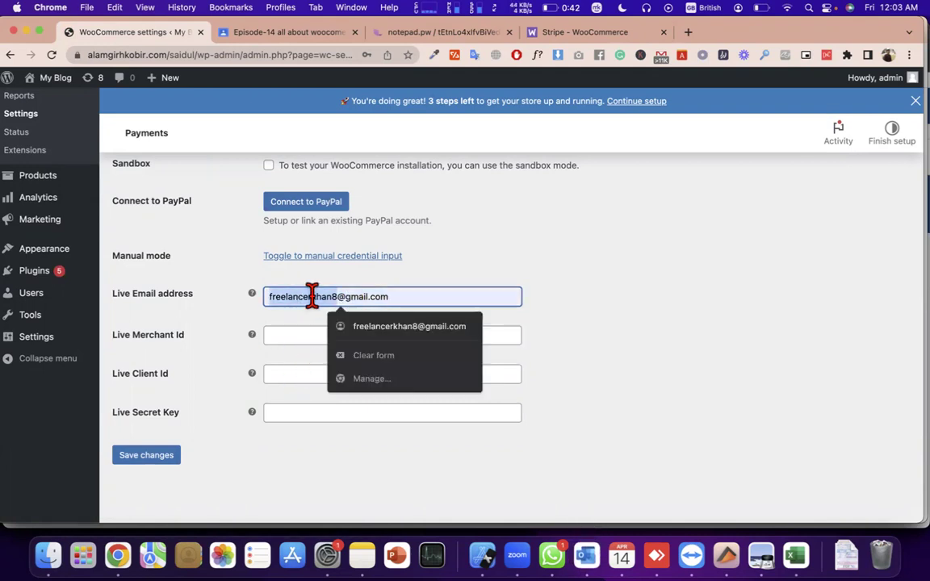
left_click(301, 334)
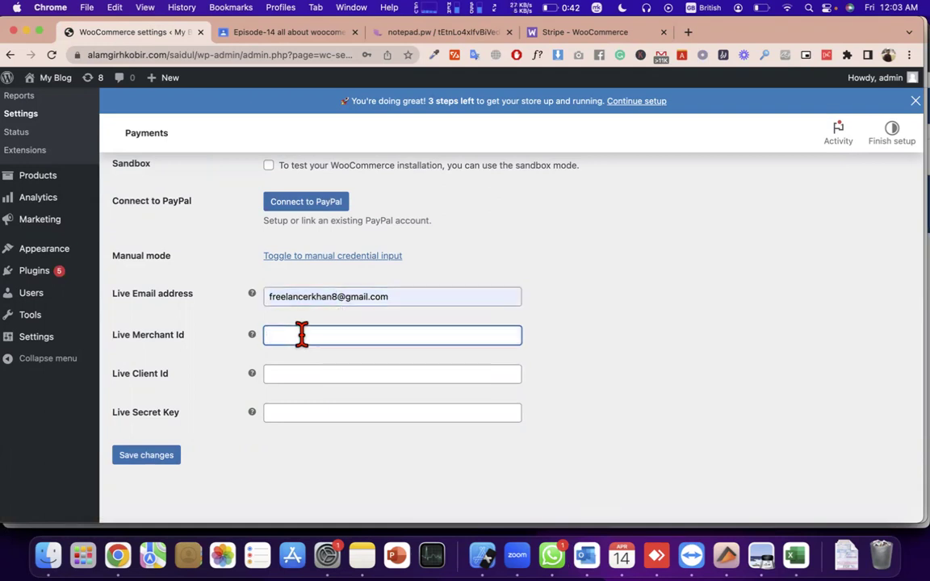
left_click(307, 375)
left_click(301, 415)
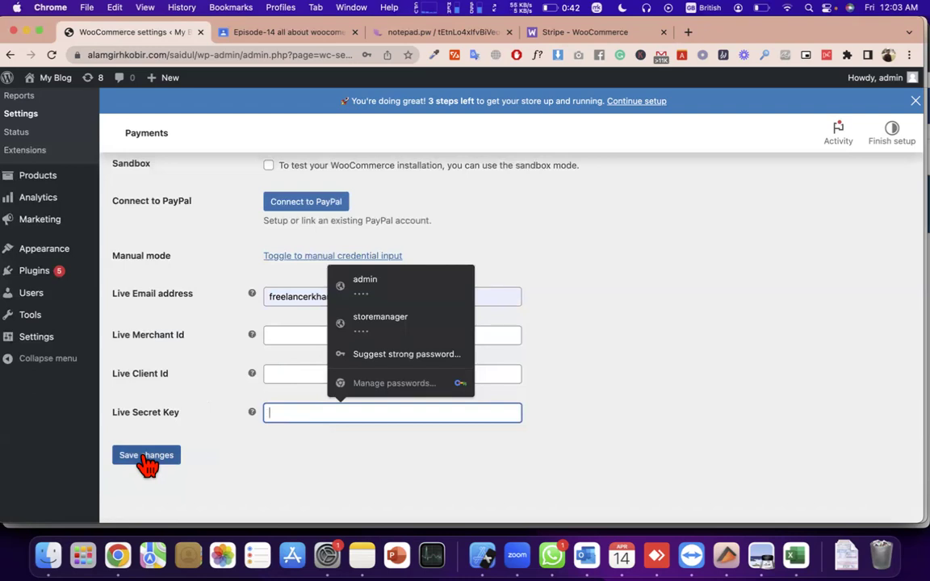
- Switch to the online notepad and highlight the national payment options from "mfs (bkash, nagad, rocket)" to "w3 cryptocurrency"
left_click(430, 34)
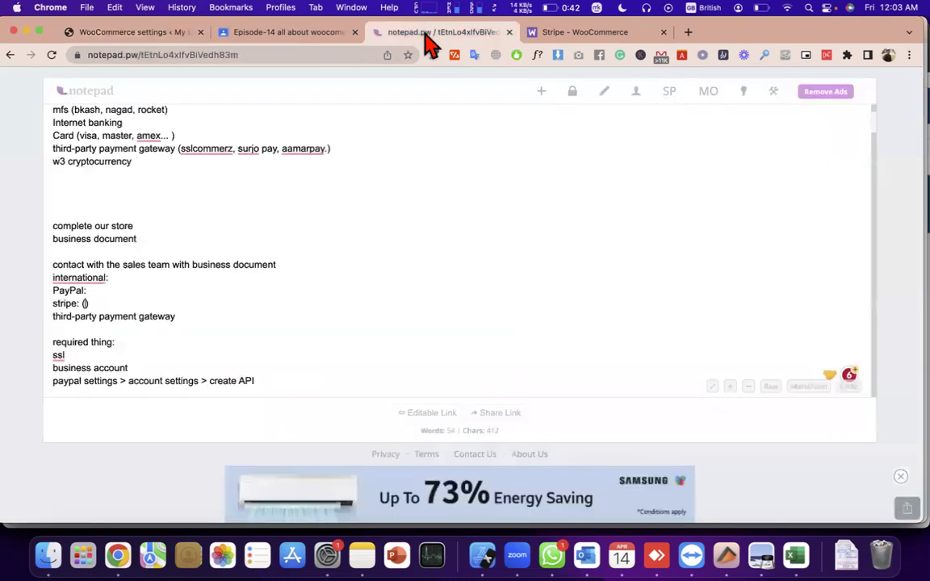
scroll(172, 236, "up", 1)
left_click_drag(156, 197, 48, 133)
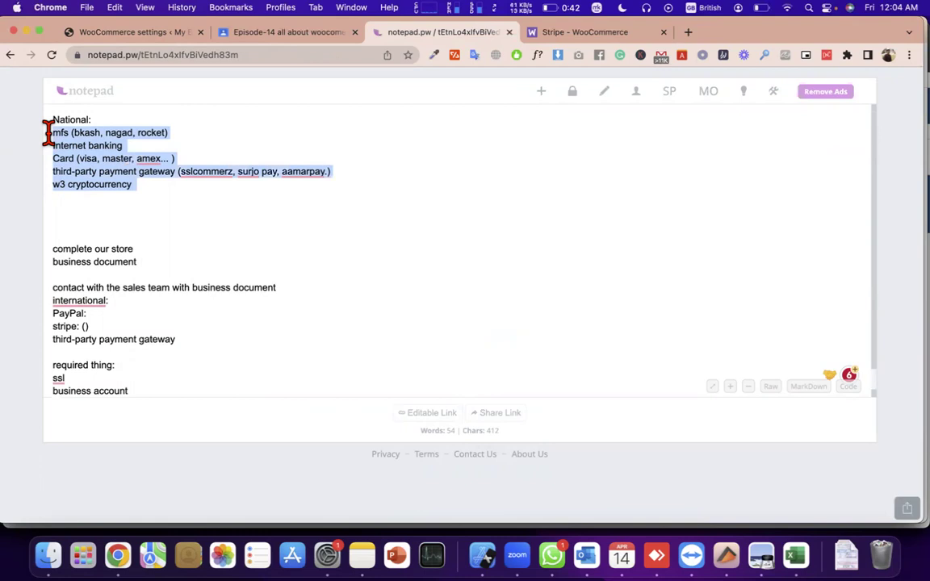
- Search for "2checkout" in a new browser tab and open the official 2Checkout website from the unsponsored results
left_click(687, 33)
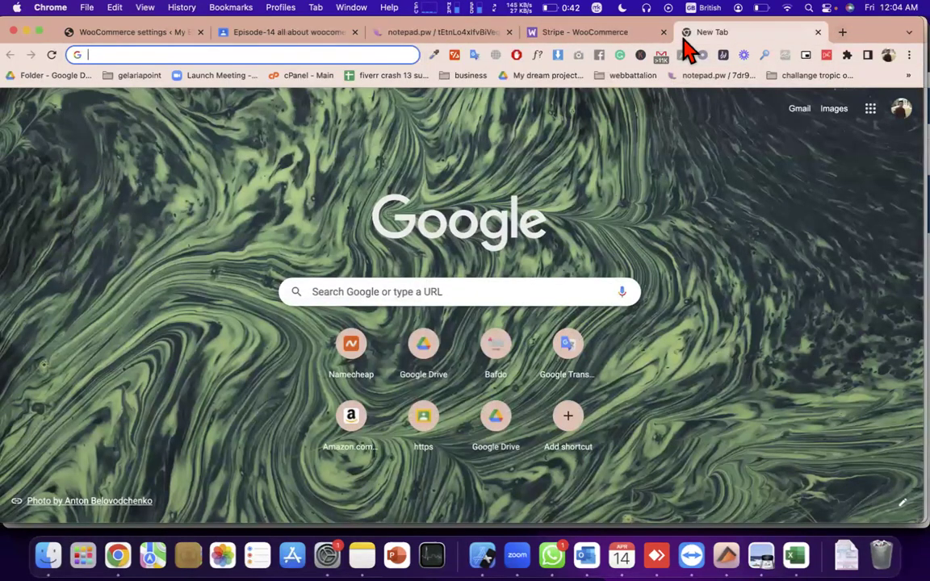
type("2check")
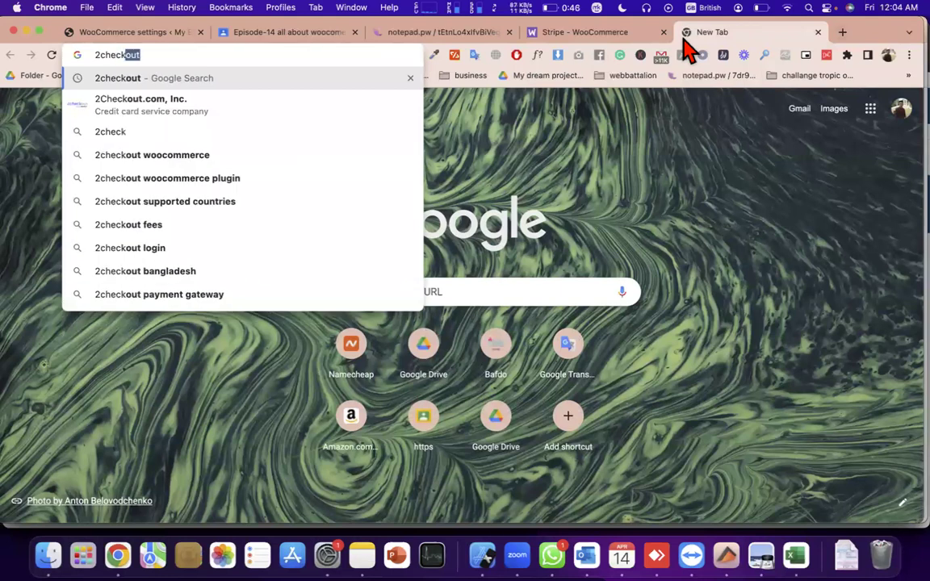
key("Return")
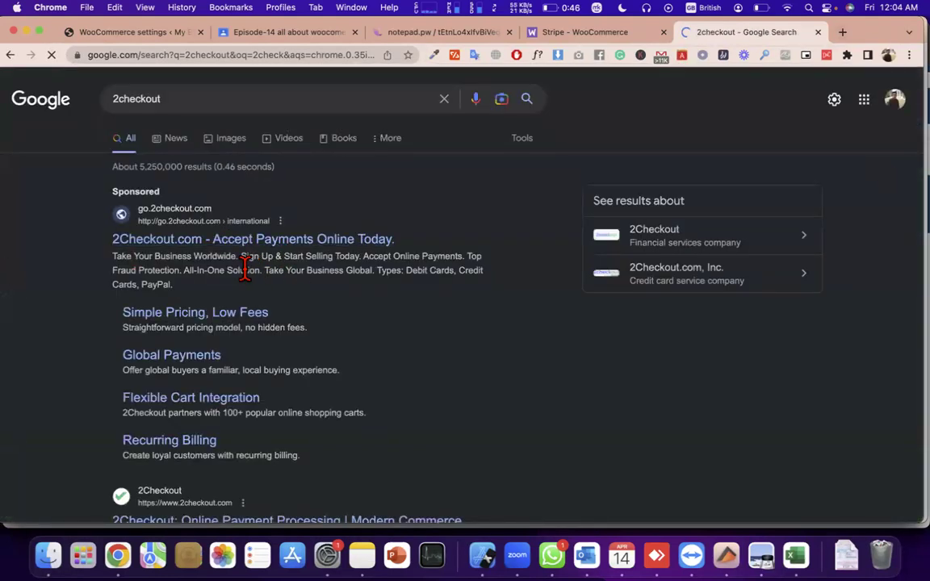
scroll(244, 270, "down", 2)
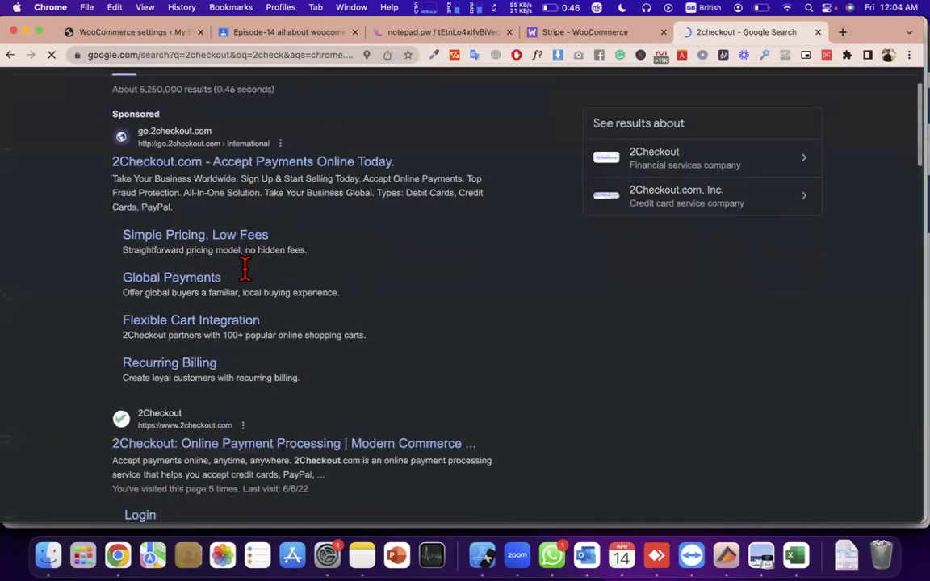
left_click(255, 456)
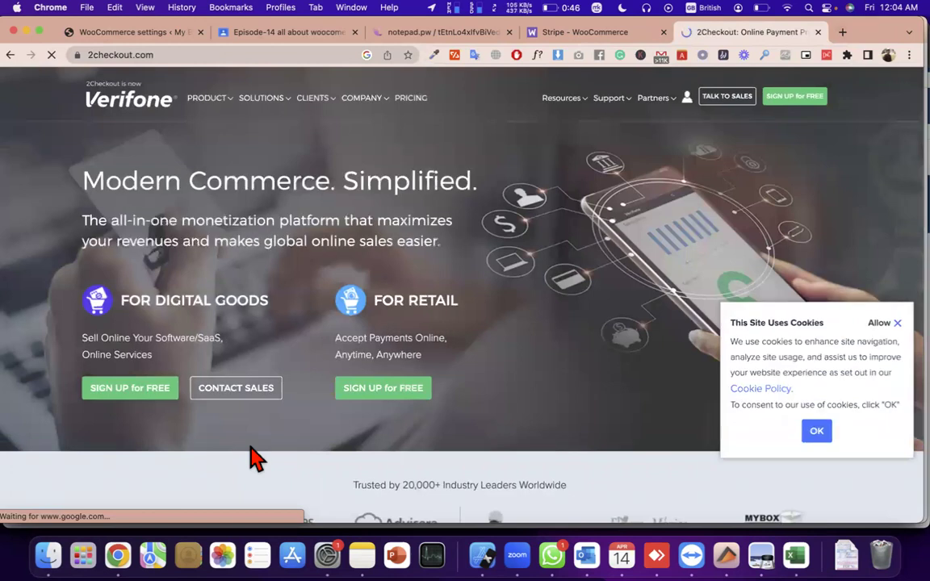
- Look over the 2Checkout homepage, return to the search results and browse further through them
scroll(254, 456, "down", 5)
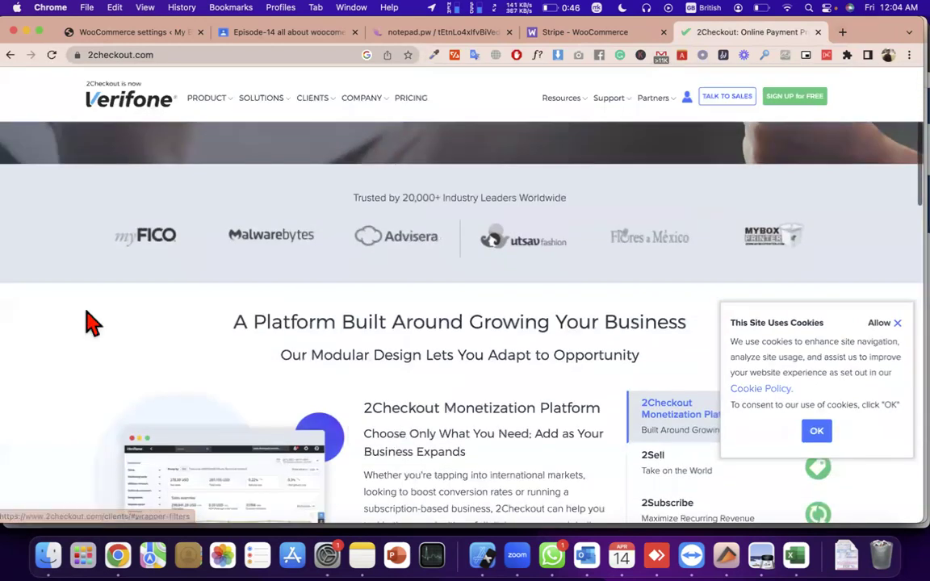
scroll(363, 286, "down", 8)
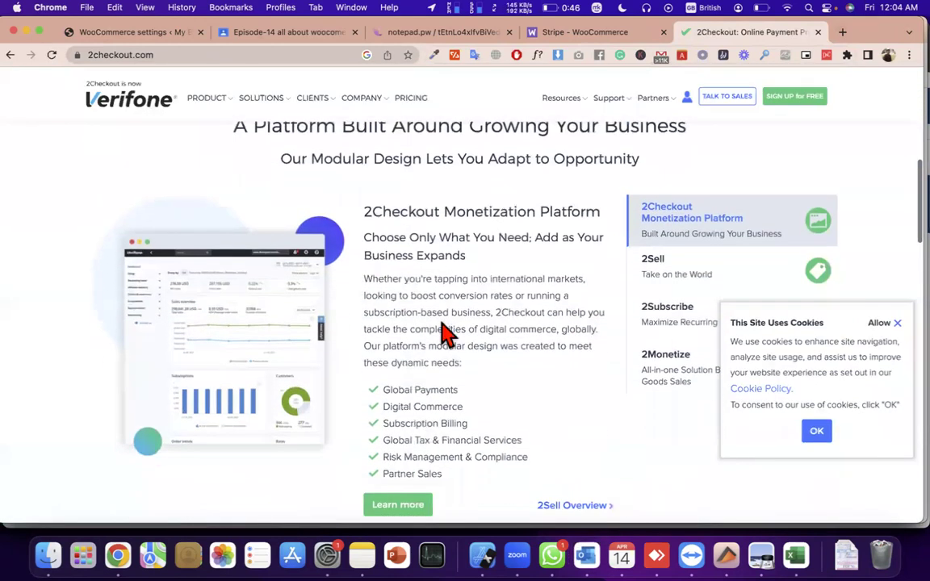
scroll(447, 264, "up", 10)
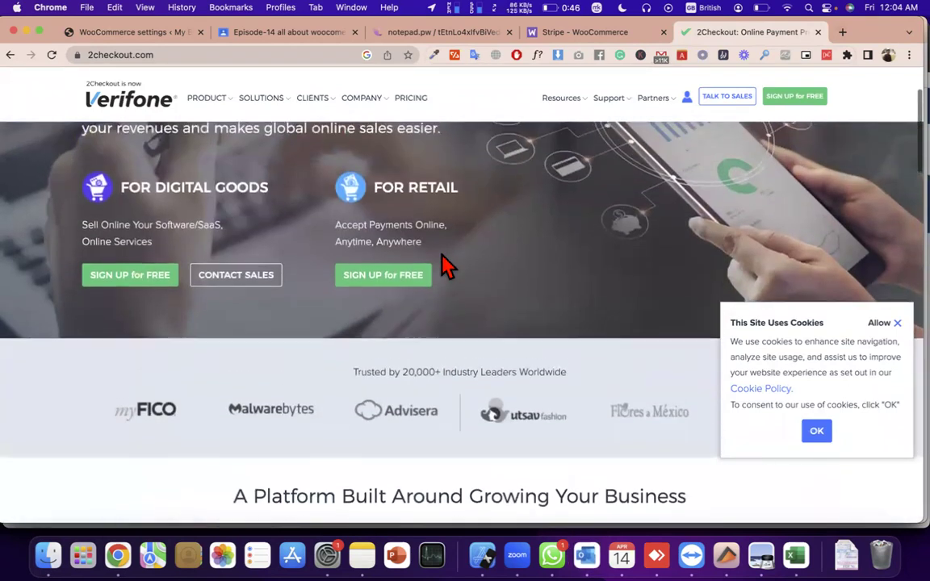
left_click(12, 55)
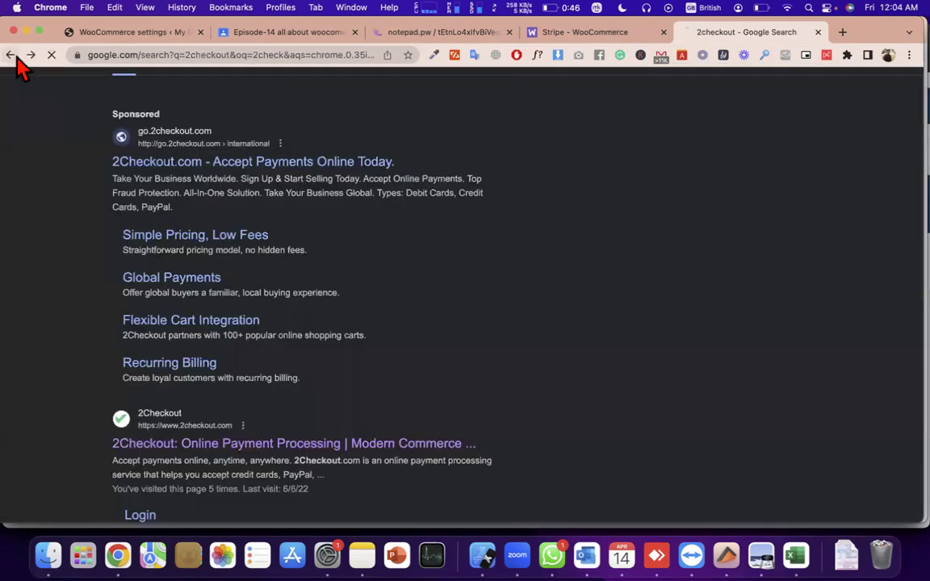
scroll(706, 318, "down", 10)
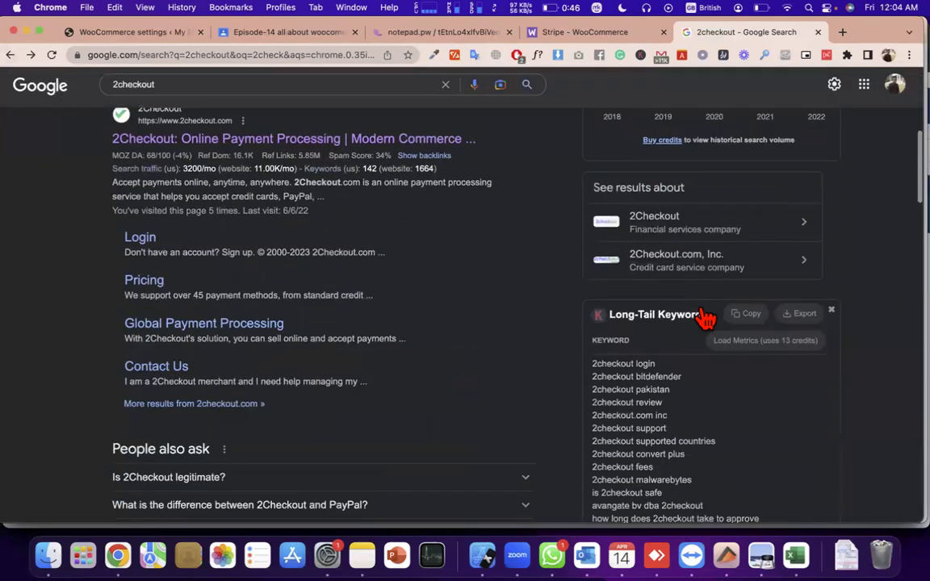
scroll(721, 401, "down", 6)
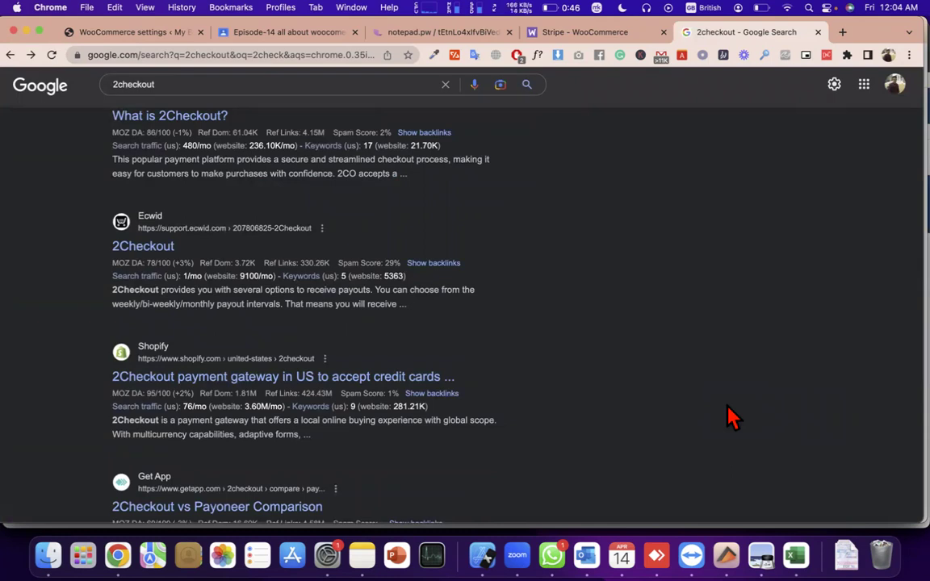
- Return from the 2checkout search results to the online notepad and highlight the required items "ssl" and "business account"
scroll(727, 418, "down", 10)
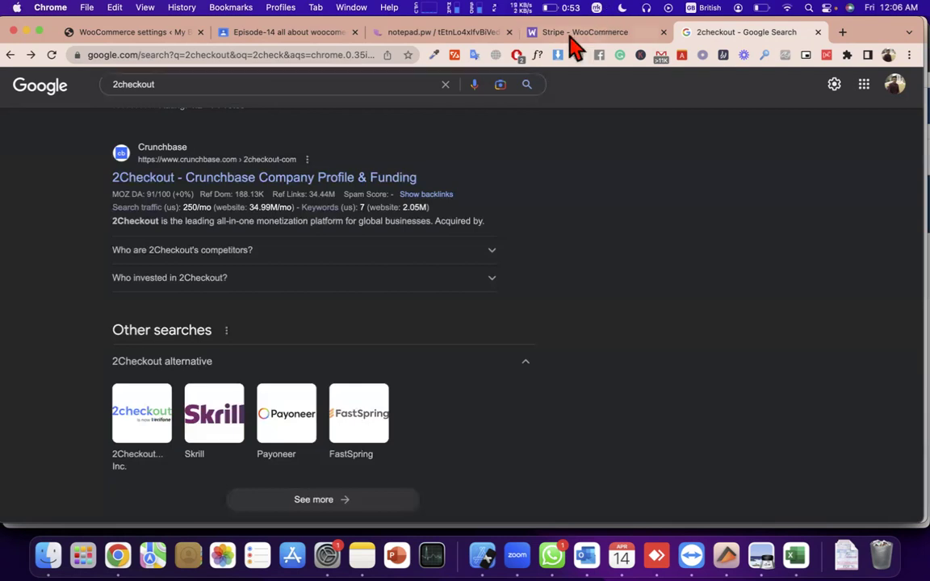
left_click(452, 34)
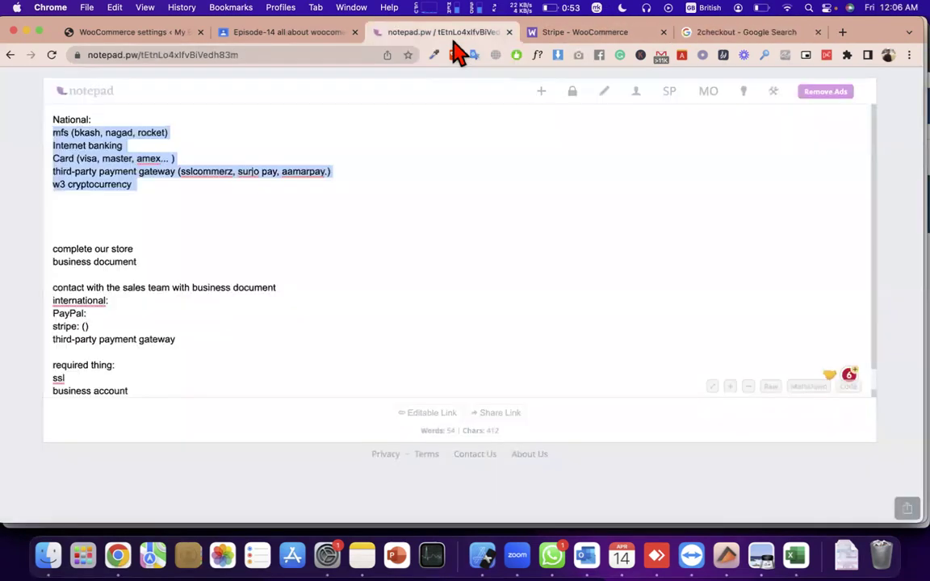
double_click(68, 377)
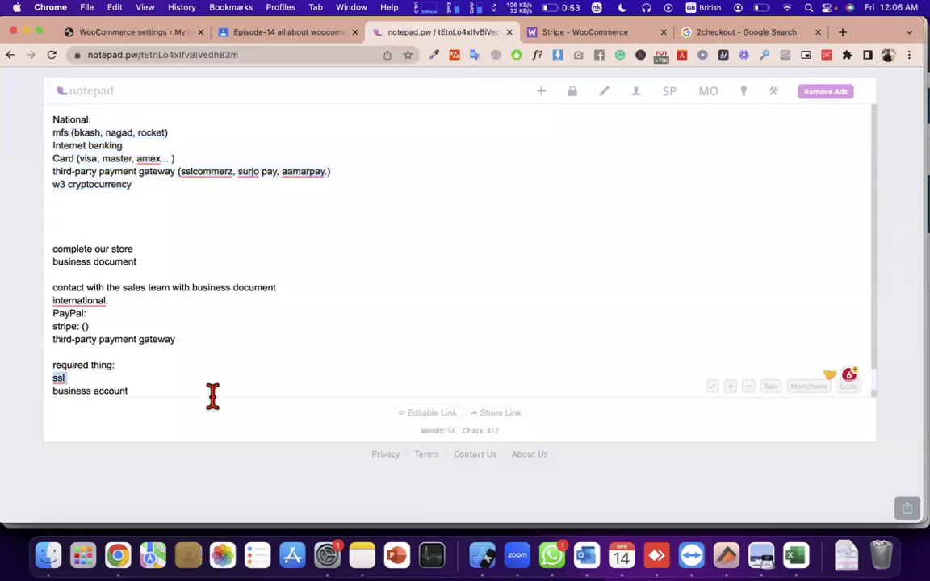
double_click(109, 391)
triple_click(109, 391)
scroll(108, 390, "down", 1)
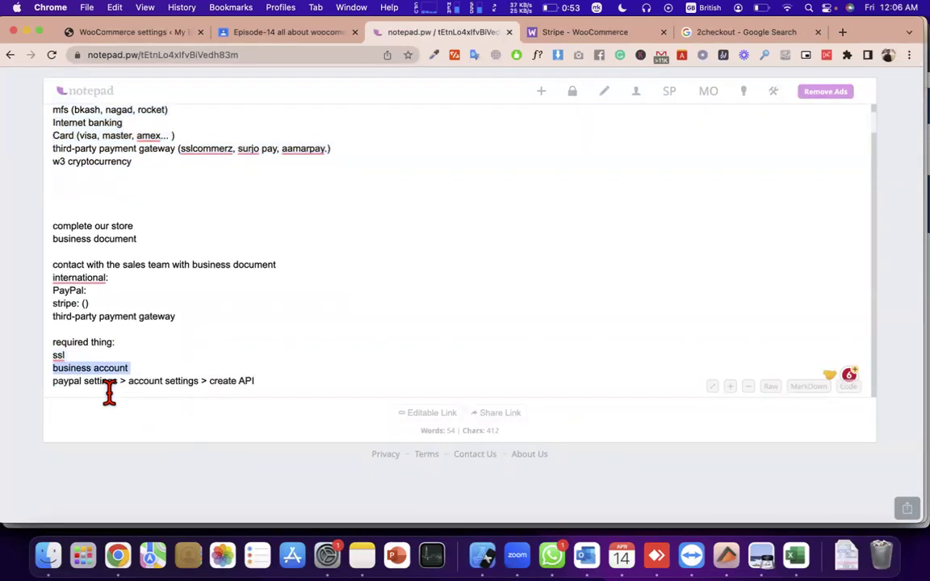
scroll(185, 248, "up", 1)
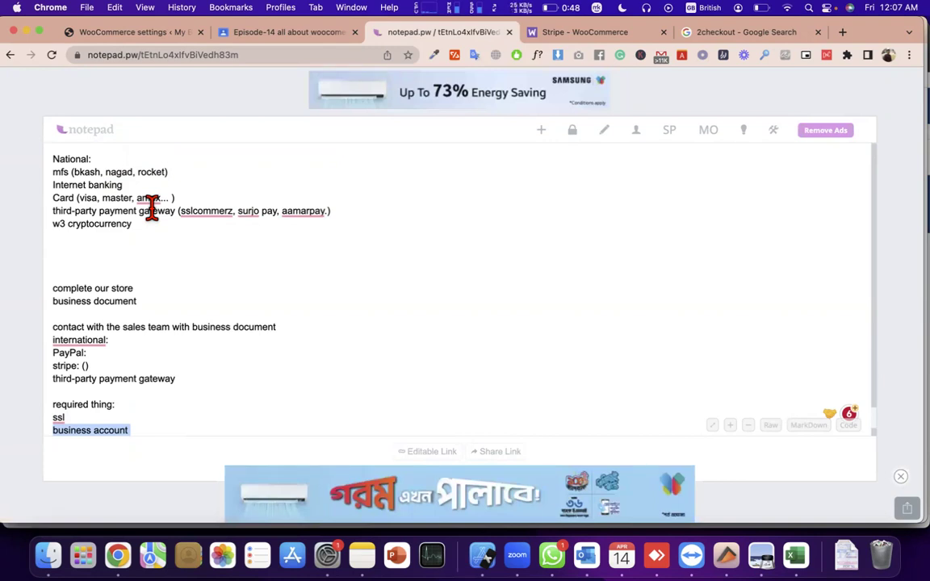
- Go through the noted payment methods again, highlighting internet banking, card, Stripe and third-party gateway entries
triple_click(87, 181)
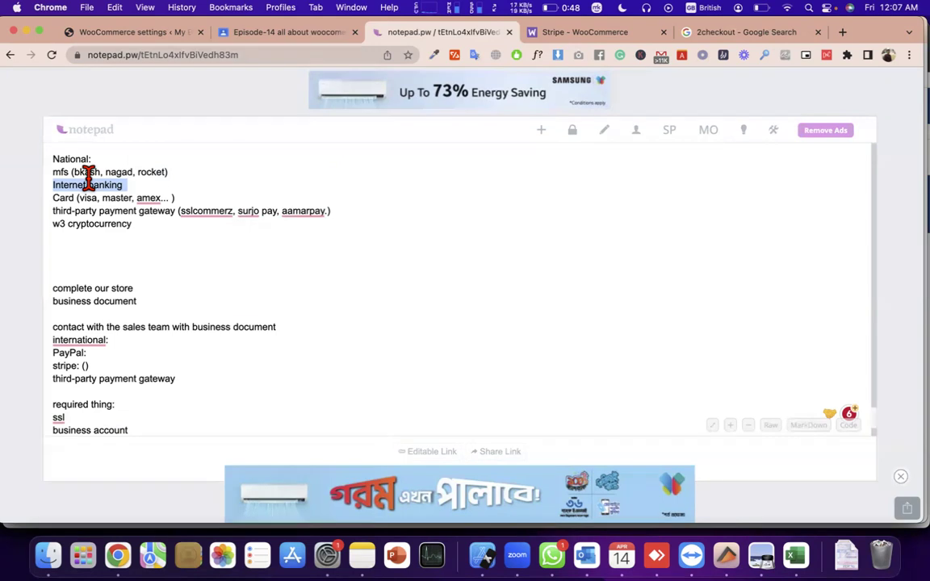
double_click(118, 198)
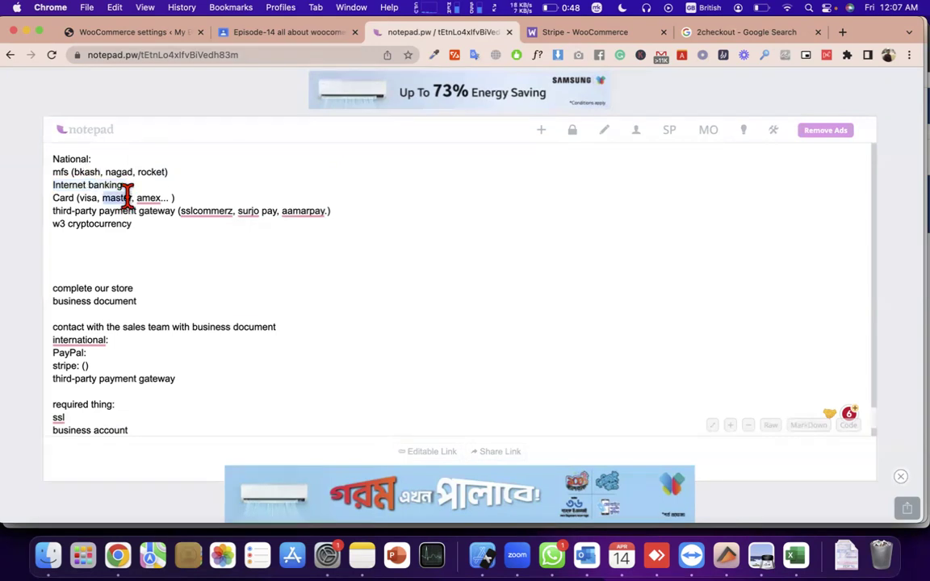
triple_click(72, 365)
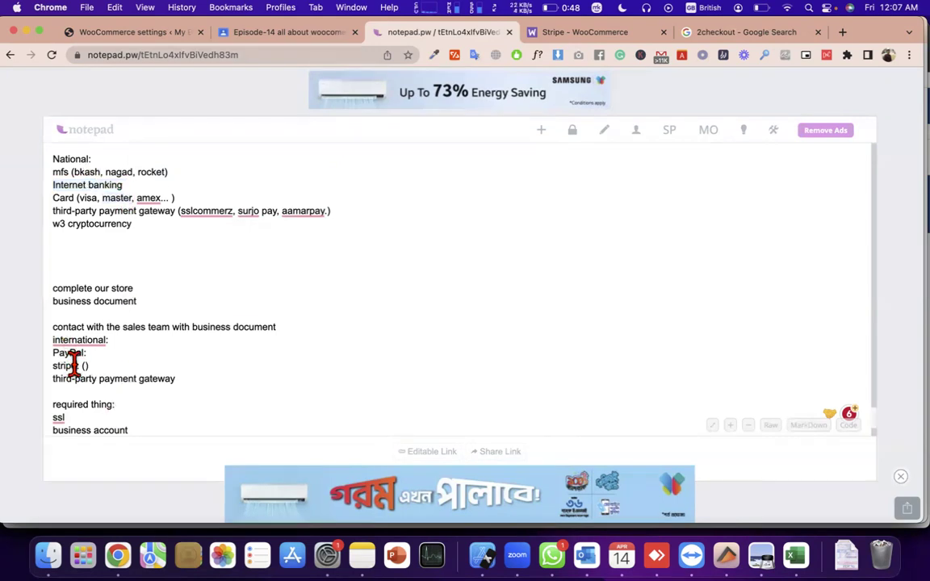
double_click(64, 197)
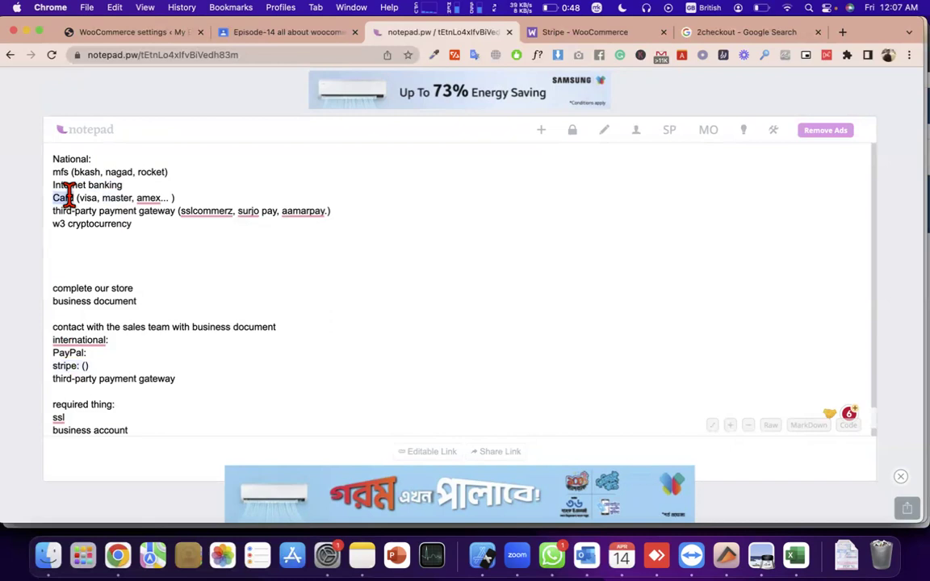
double_click(149, 211)
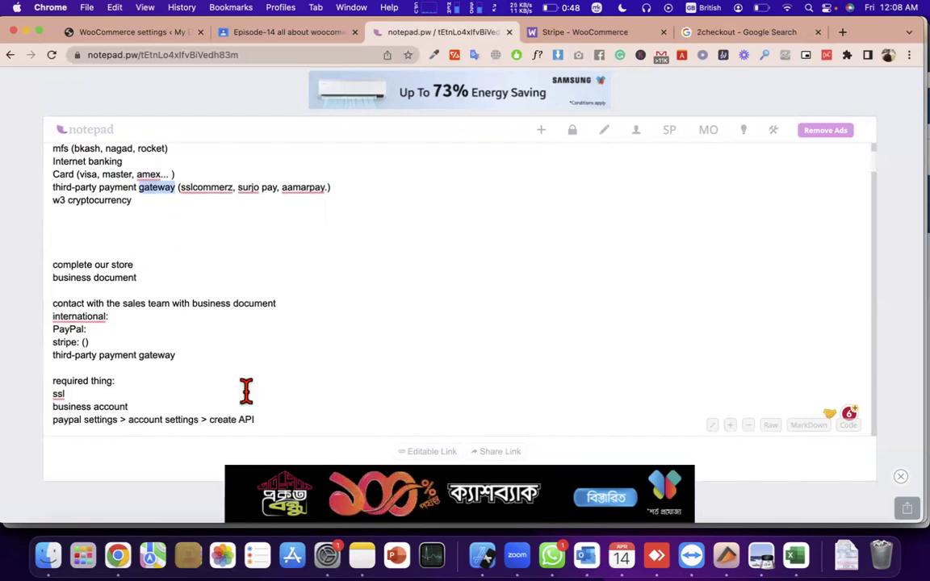
- Add the line "All about payment gateway integration" at the end of the notes, separated by blank lines
left_click(284, 415)
key("Return")
key("Return")
key("Return")
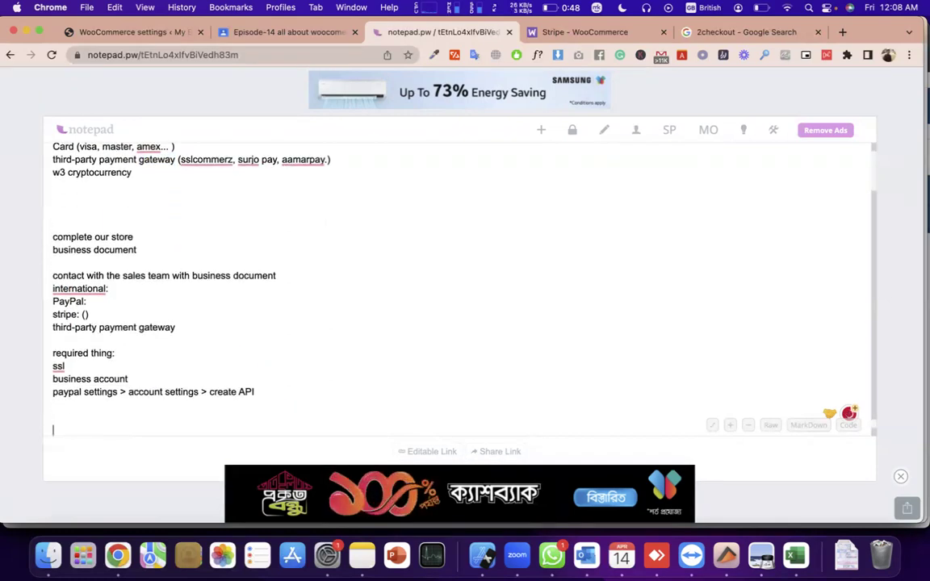
type("All about pay")
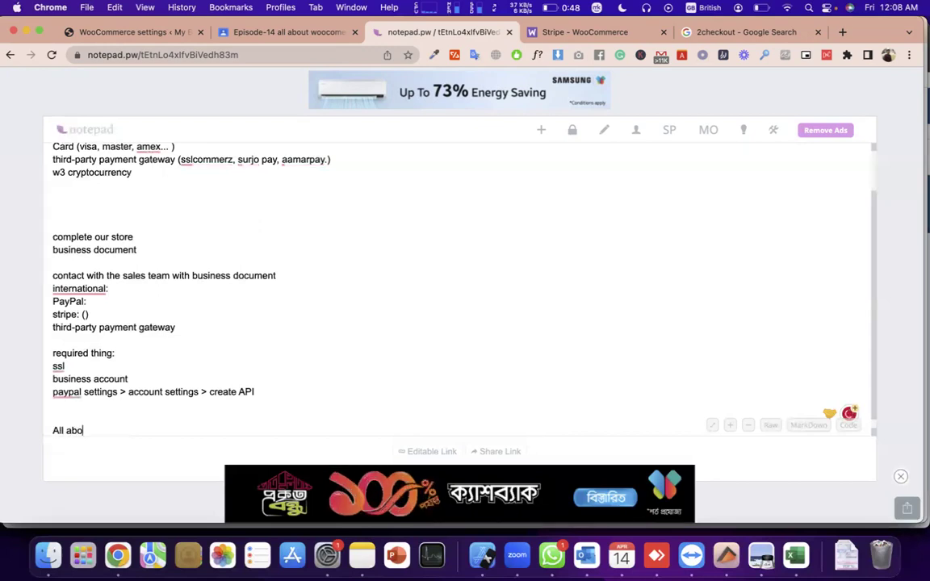
type("ent")
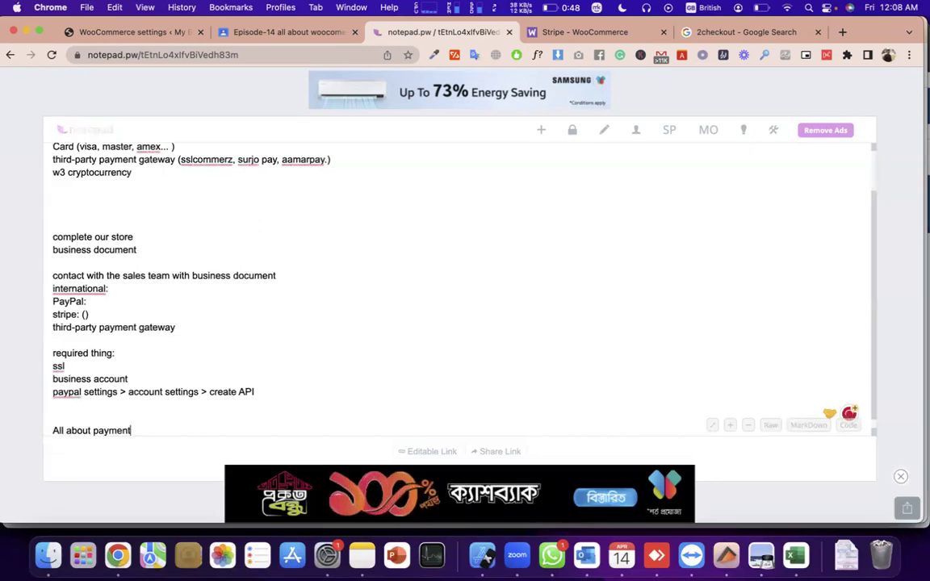
type(" gate")
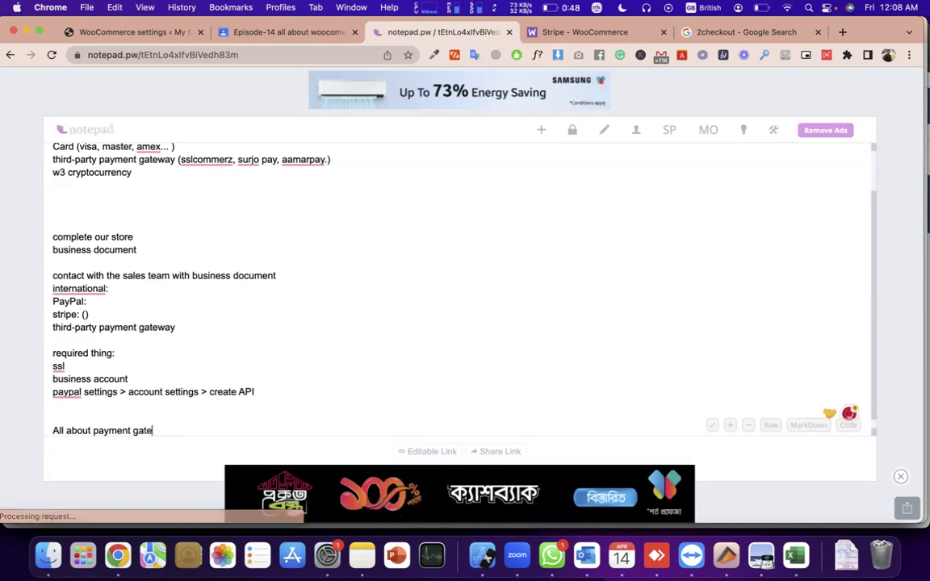
type("way int")
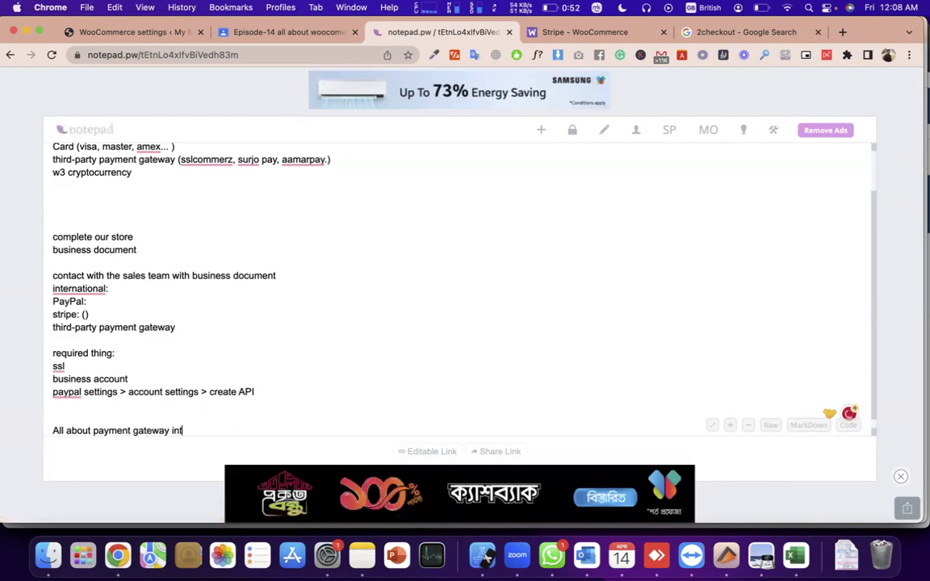
type("egration")
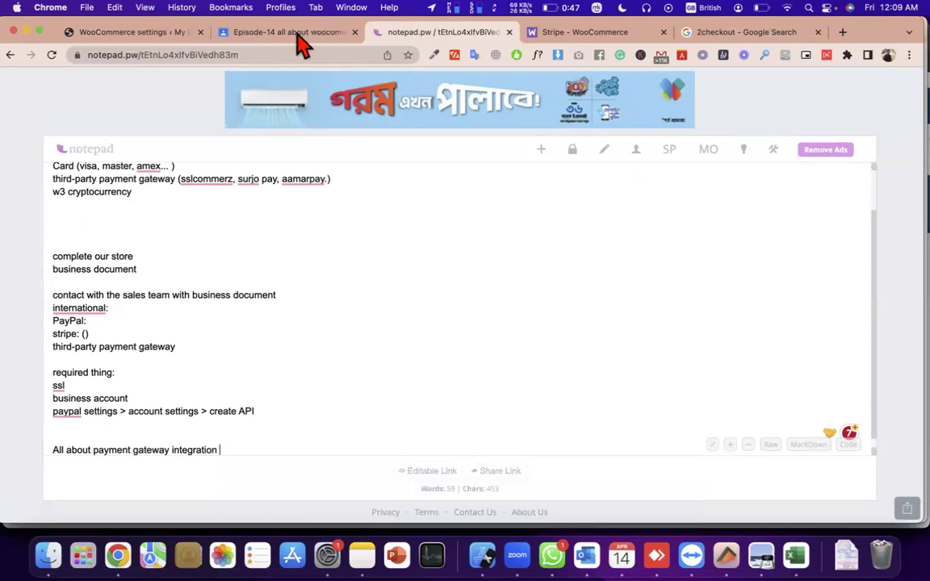
- Switch to Google Classroom and open the classwork of the CMBD-174(ecom Dropshipping) class
left_click(266, 33)
left_click(20, 88)
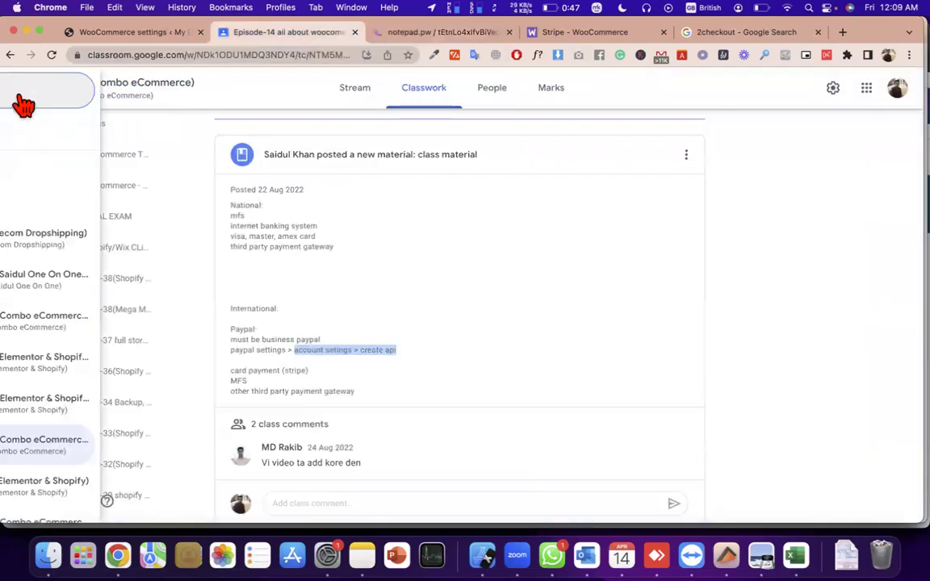
left_click(110, 239)
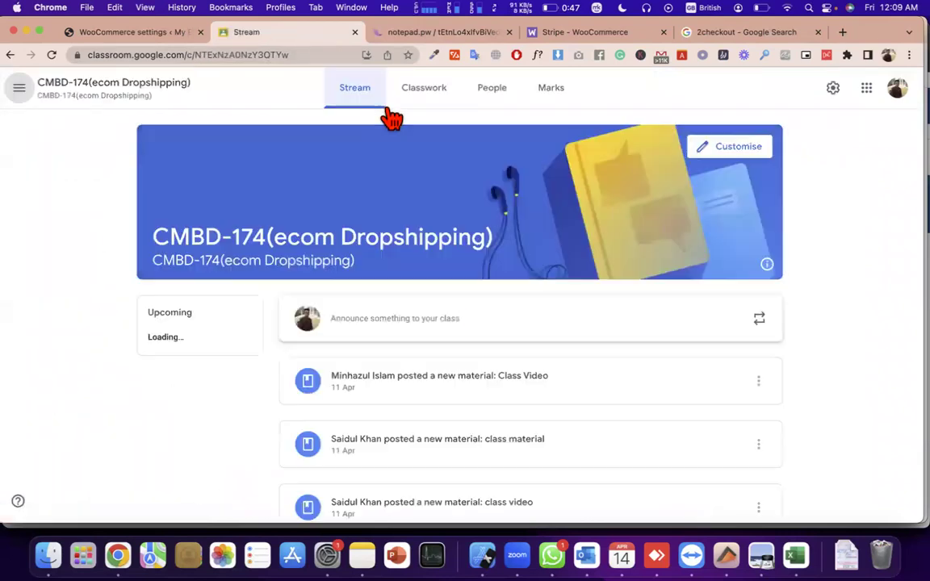
left_click(408, 114)
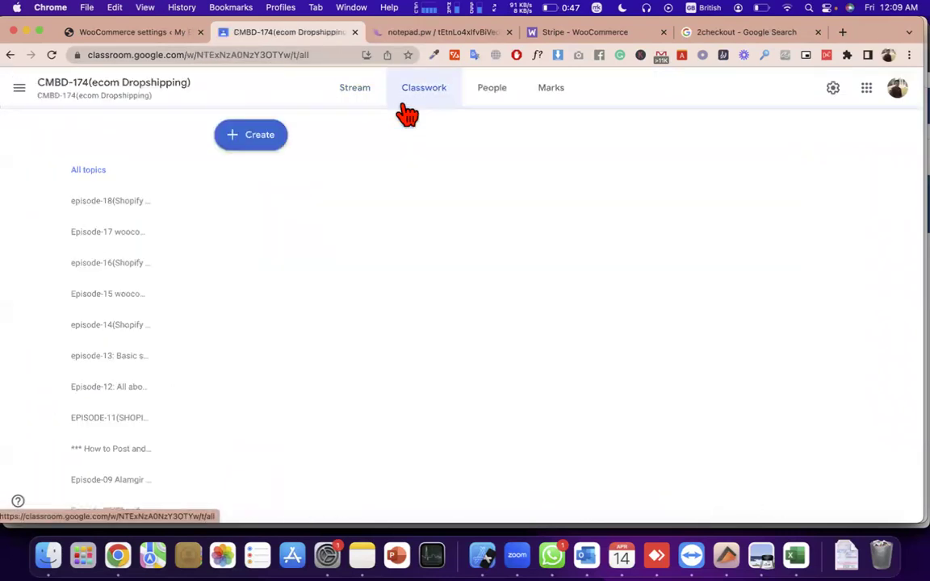
- Start a new classwork topic and enter "Episode-19" as the beginning of its name
left_click(245, 142)
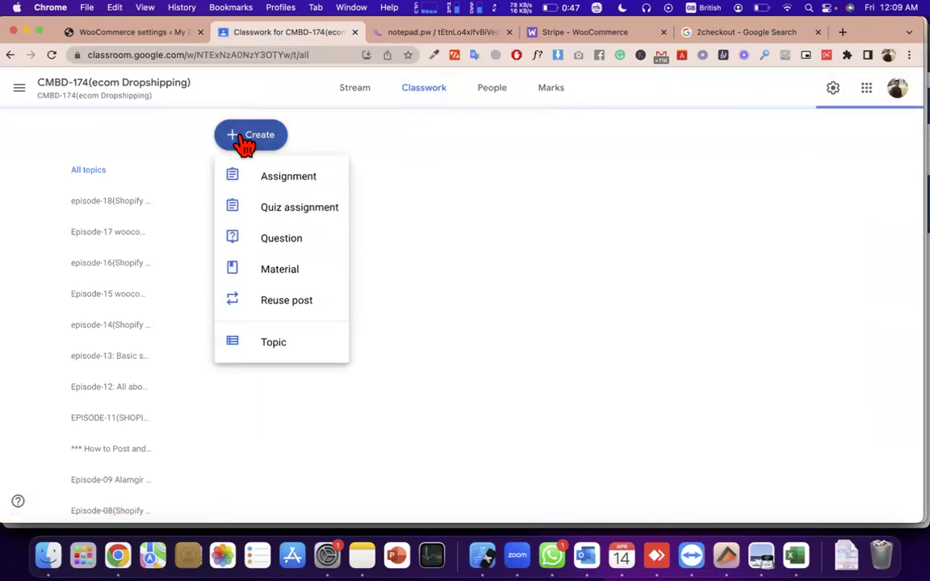
left_click(289, 356)
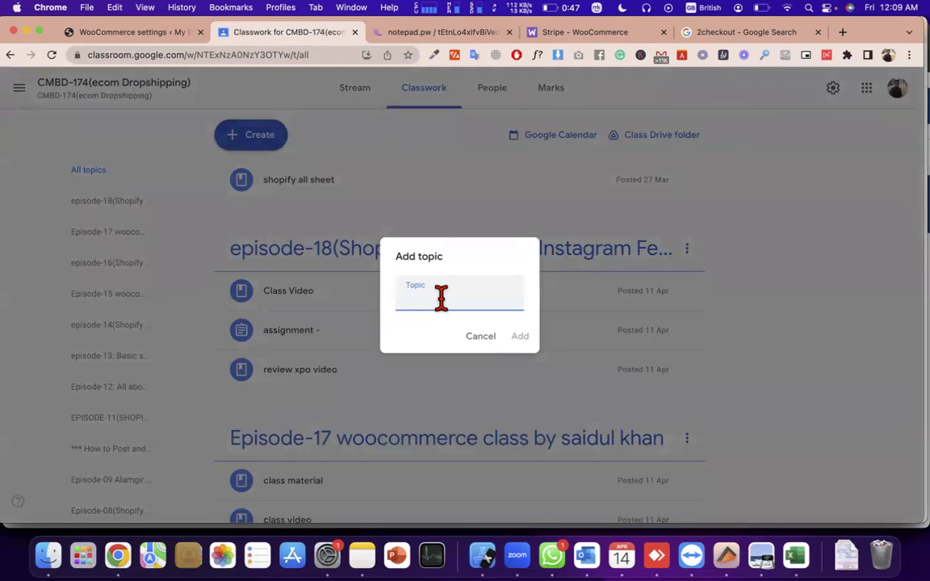
type("W")
key("BackSpace")
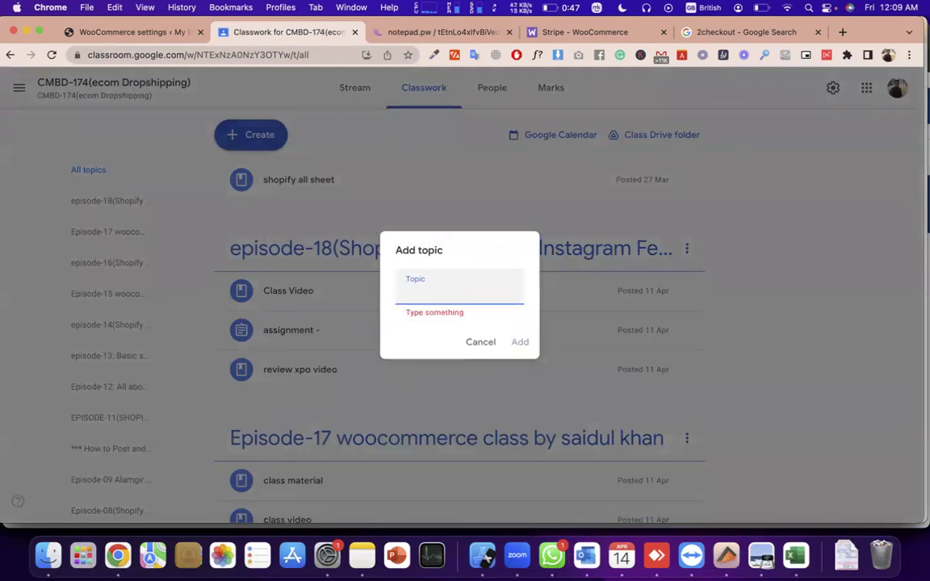
type("W")
key("BackSpace")
type("e")
key("BackSpace")
type("E")
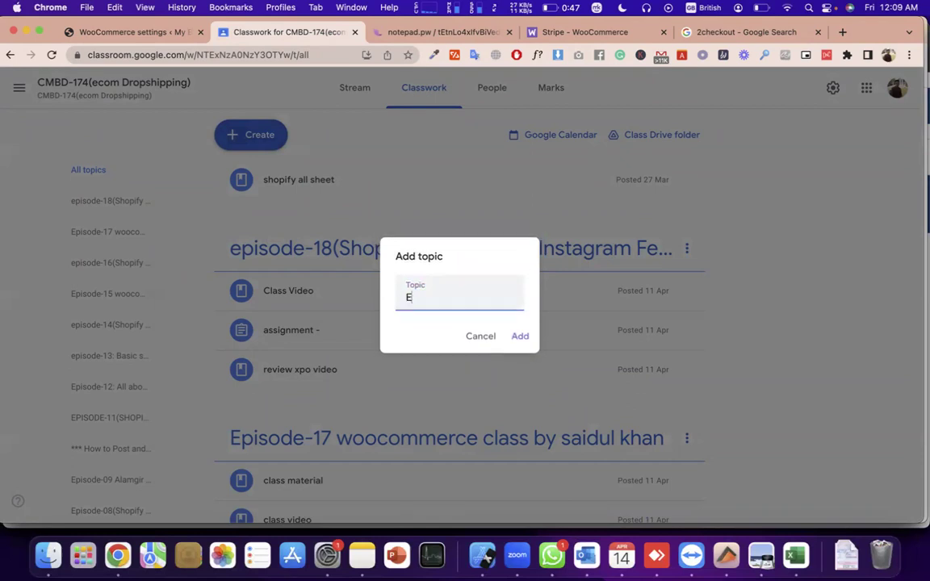
type("iisode")
type("-19")
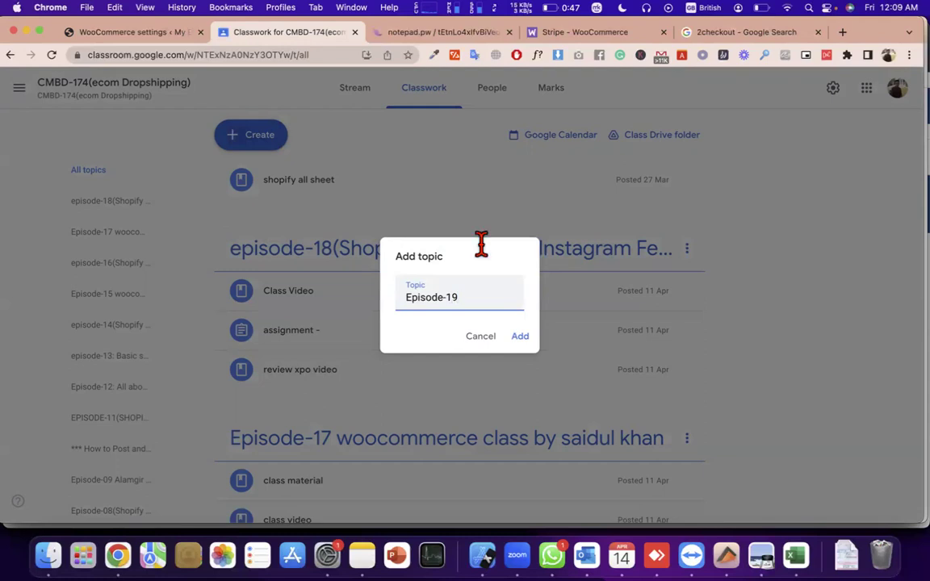
- Append the notepad line "All about payment gateway integration" and "by" with the instructor's name to the topic name, and add the topic
left_click(458, 34)
triple_click(189, 450)
key("super+c")
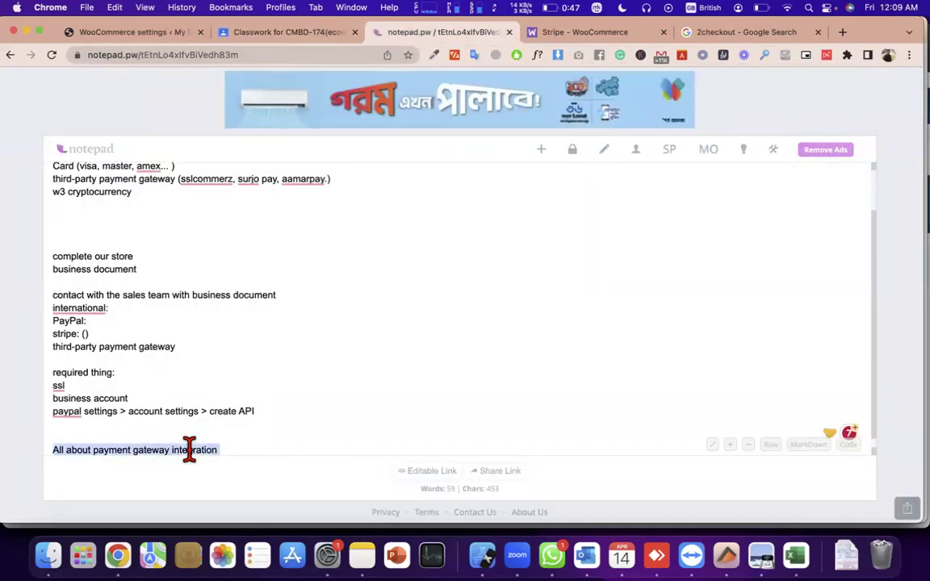
left_click(274, 34)
key("super+v")
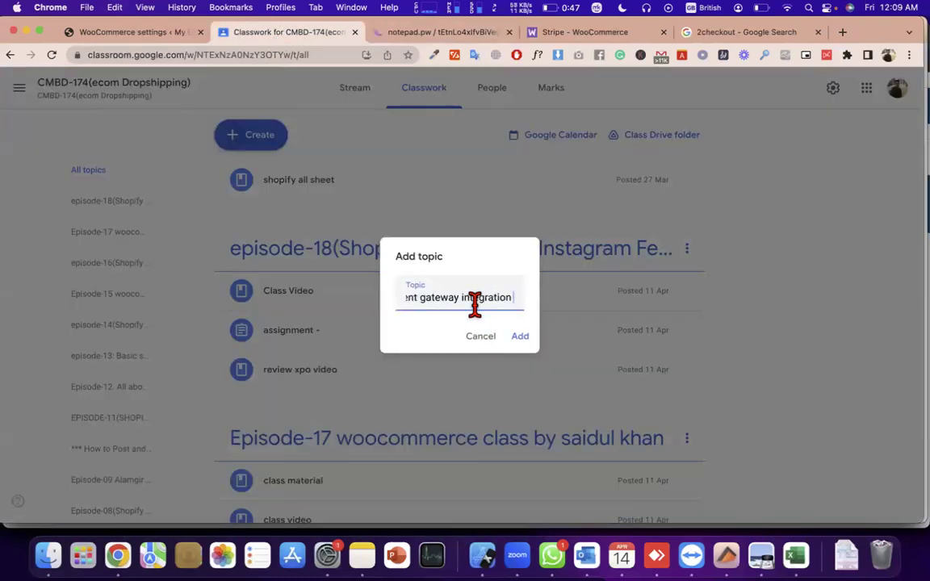
type("by")
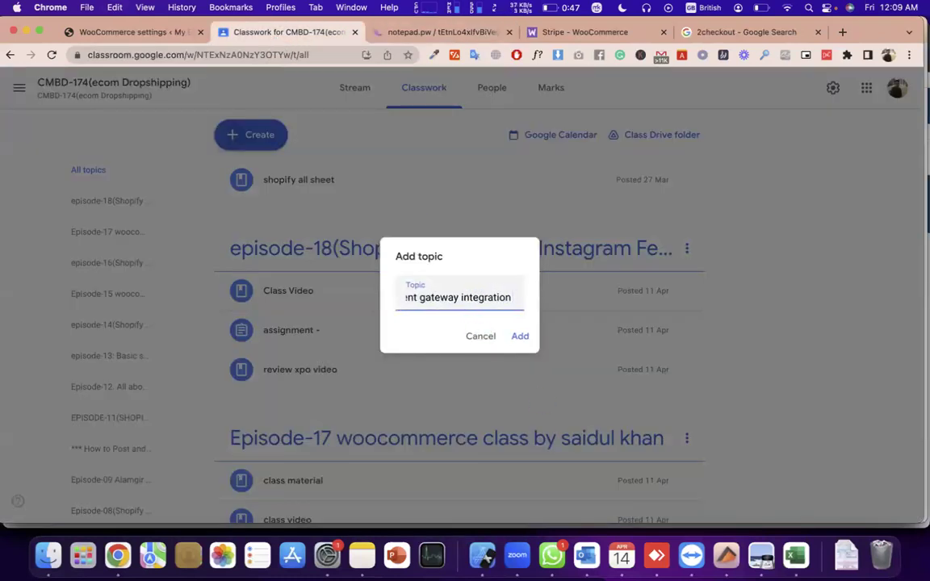
type(" s")
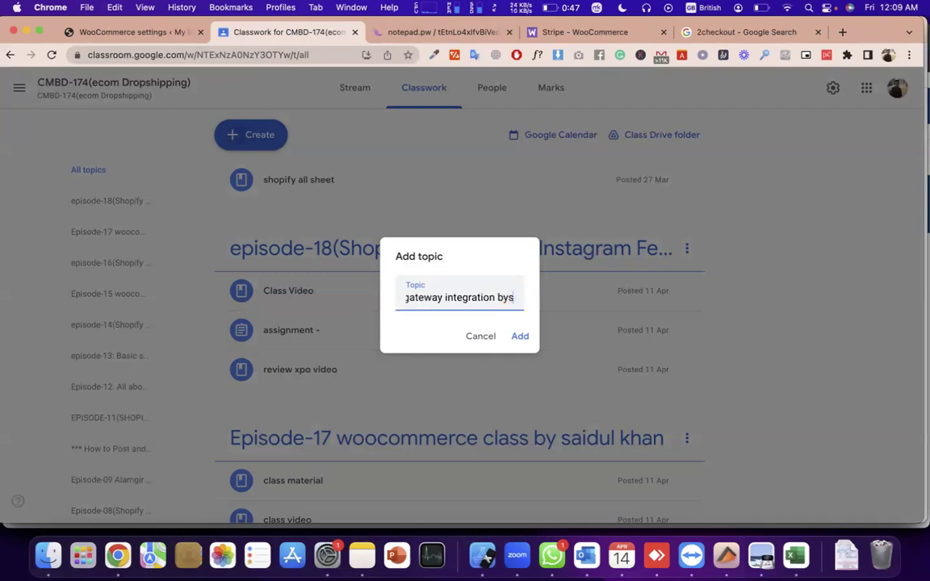
type("aidul khan")
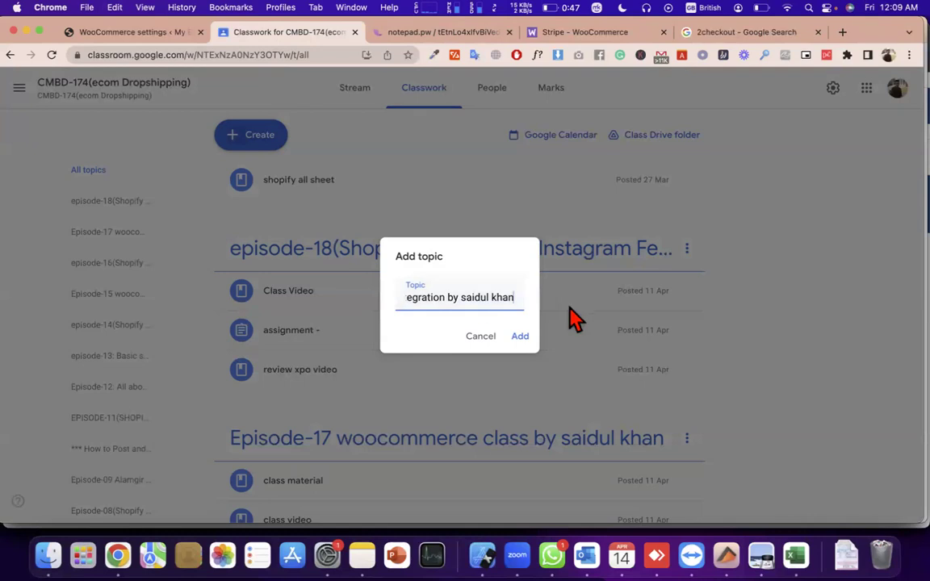
left_click(523, 340)
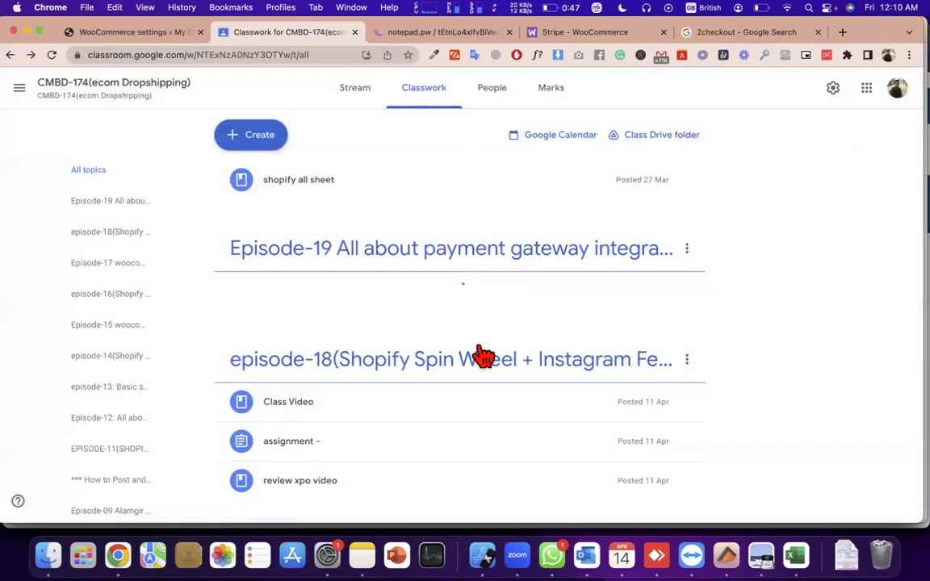
- Create a class material titled "class note" and assign it to the Episode-19 payment gateway topic
left_click(255, 137)
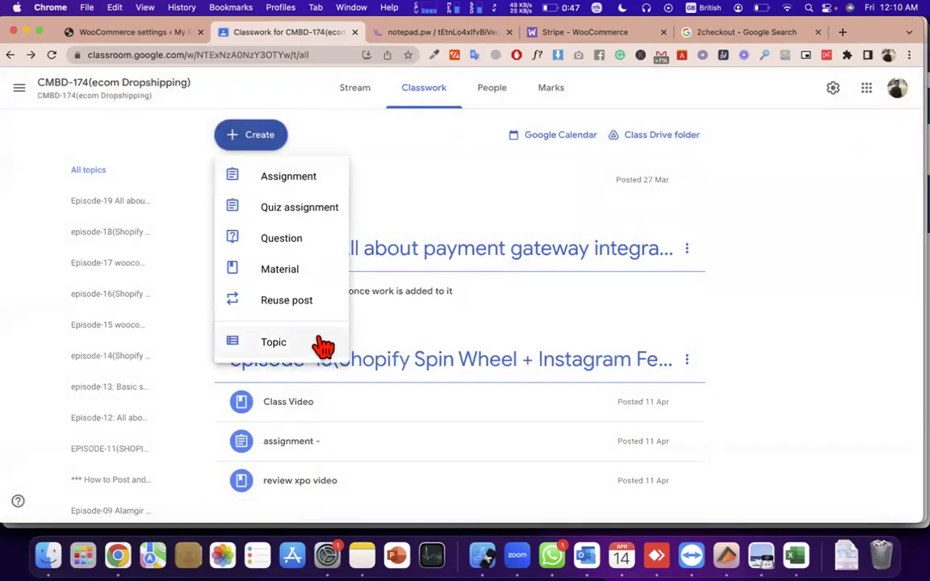
left_click(291, 270)
type("c")
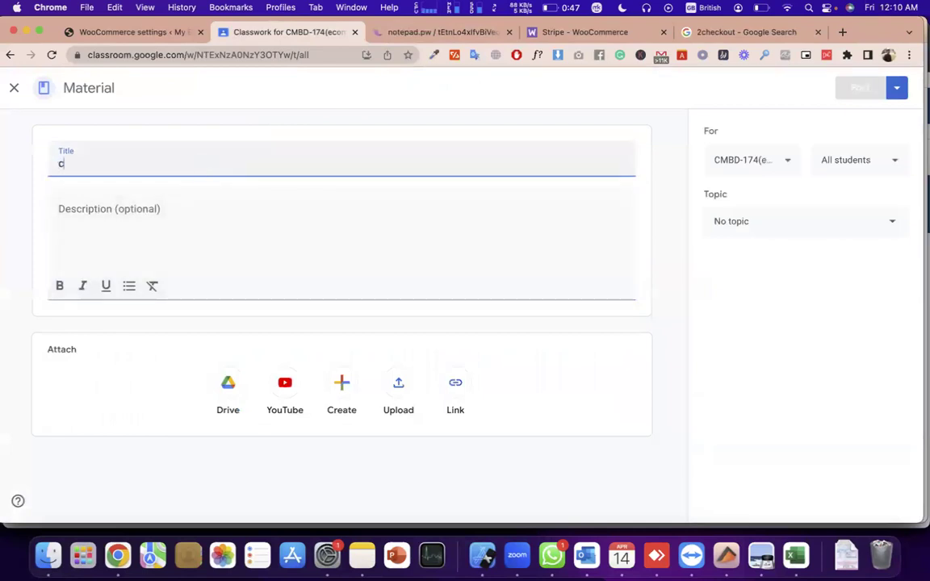
type("lass note")
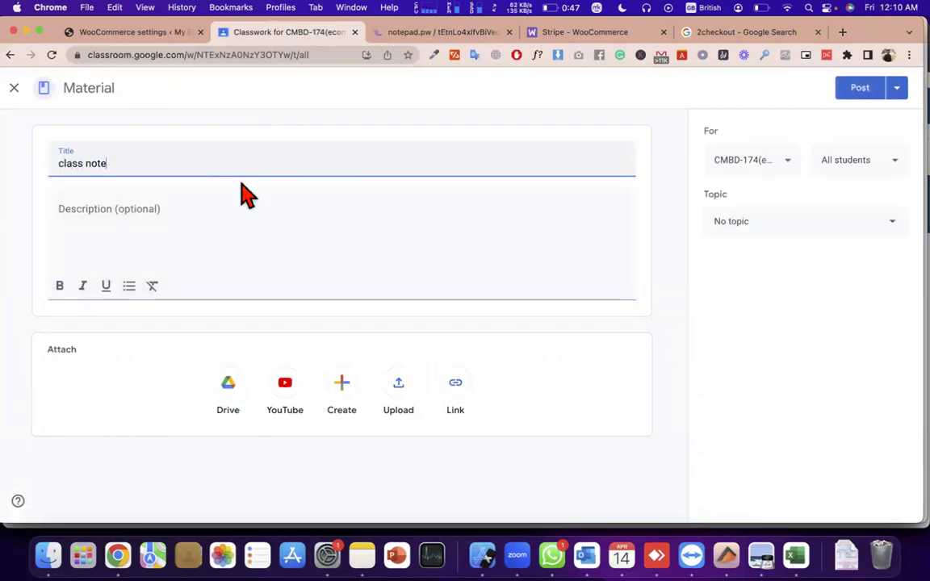
left_click(775, 223)
scroll(768, 416, "down", 10)
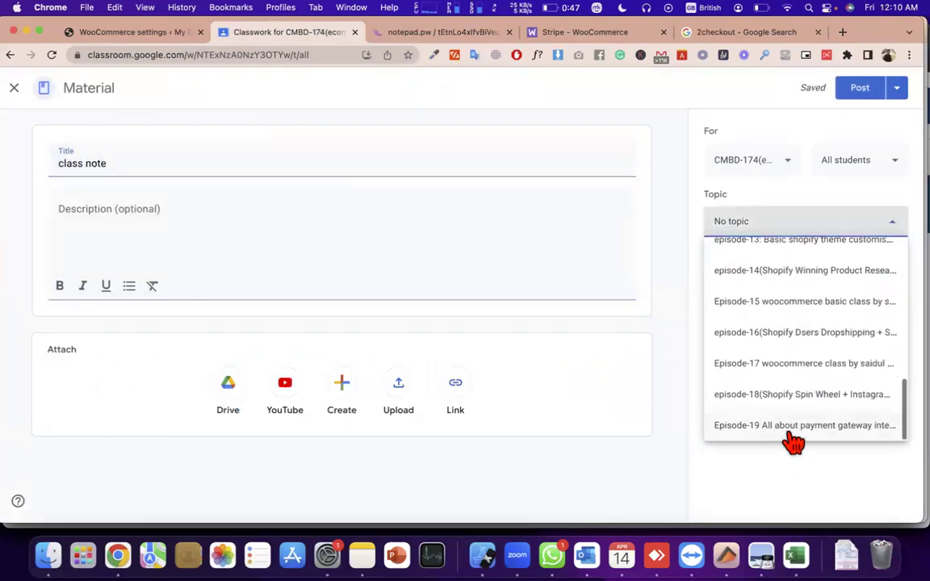
left_click(790, 432)
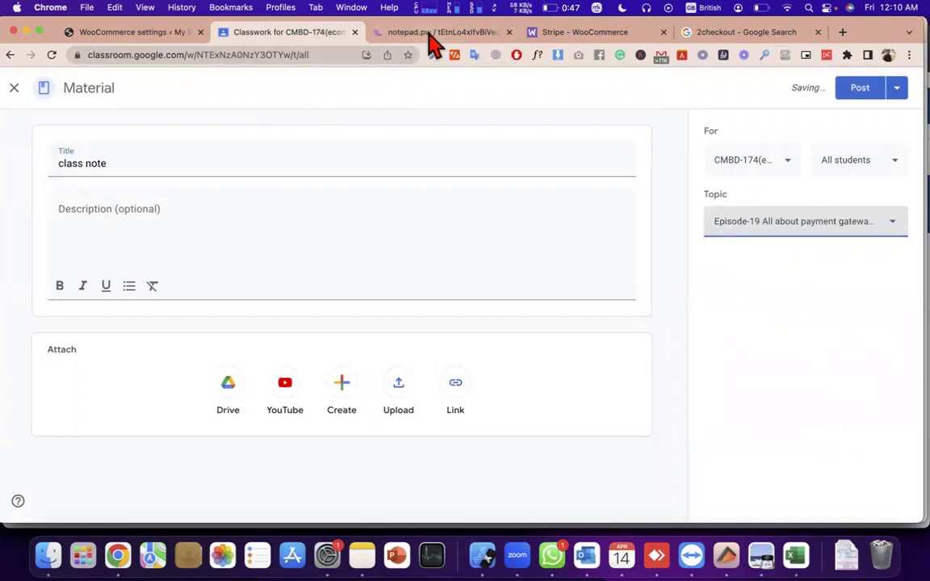
- Switch to the online notepad and cut all the payment notes above the line "All about payment gateway integration"
left_click(433, 34)
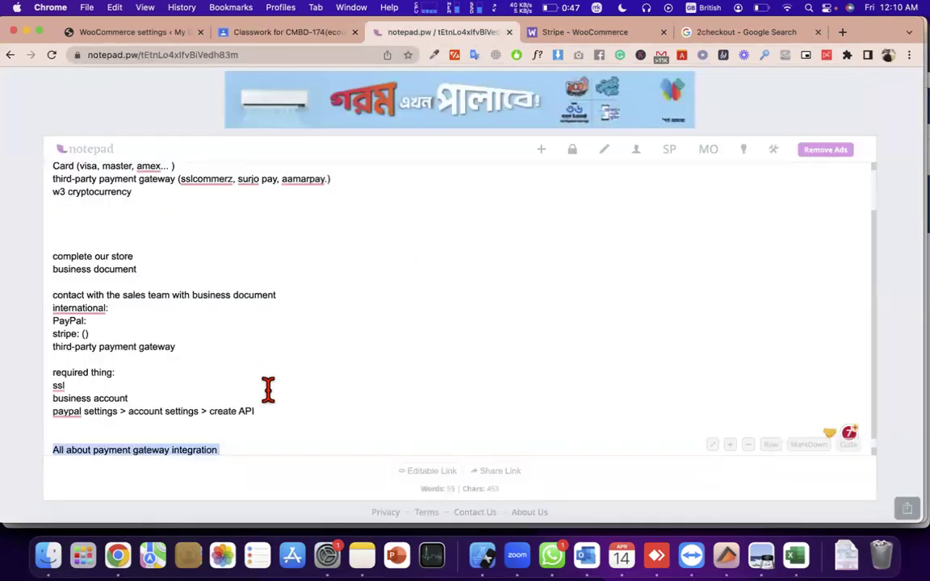
left_click(269, 419)
left_click_drag(269, 419, 41, 142)
key("cmd+x")
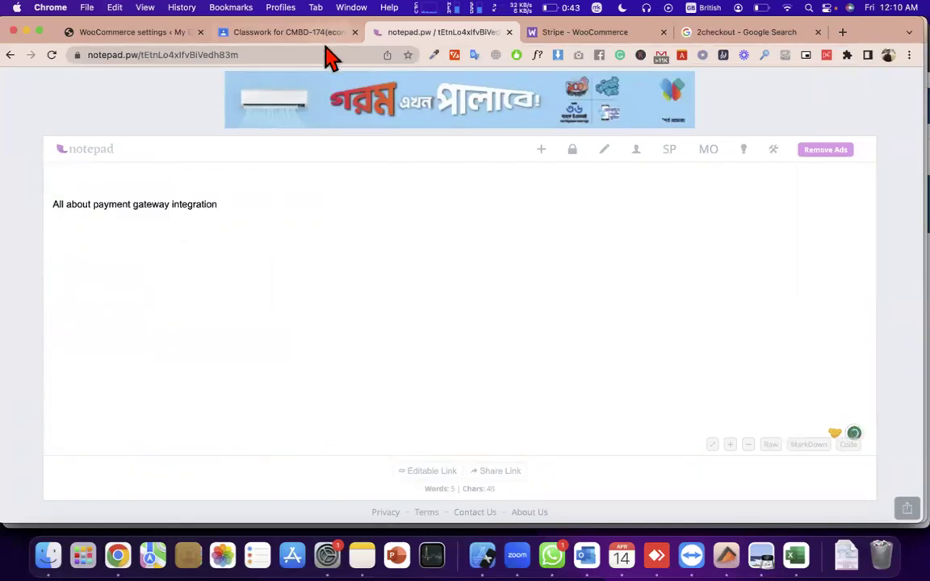
- Paste the cut payment notes into the description of the "class note" material in Google Classroom and post the material
left_click(320, 34)
left_click(376, 250)
key("cmd+v")
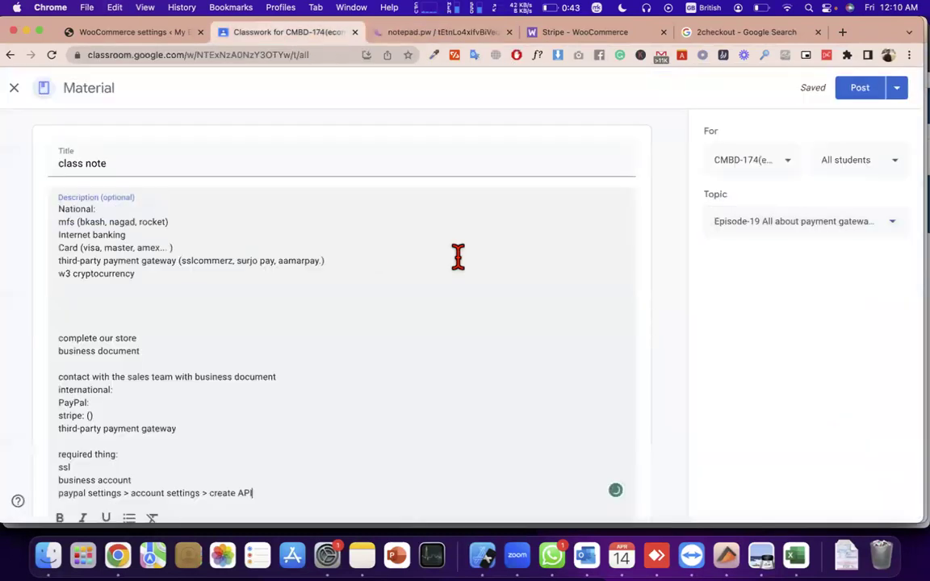
left_click(861, 93)
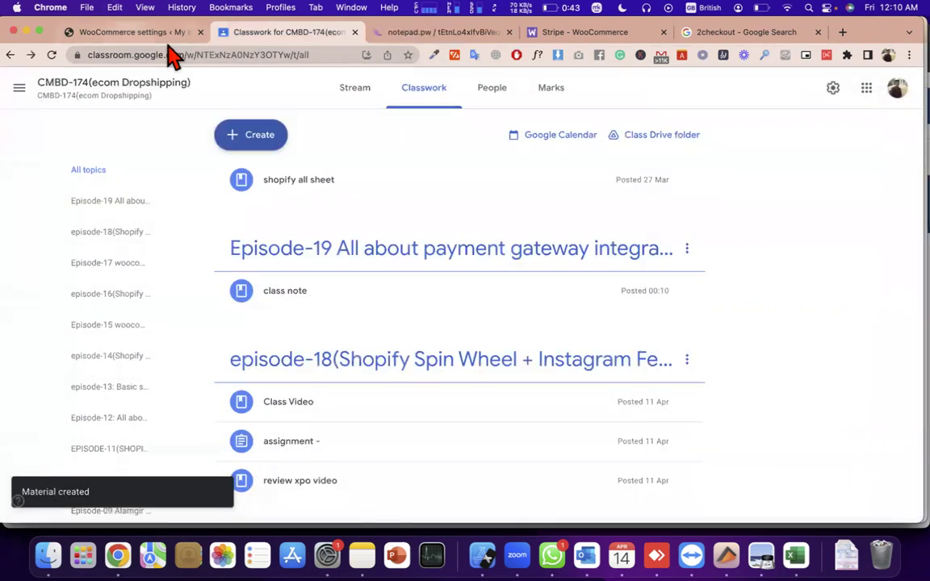
- Create another class material and title it "class video"
left_click(263, 137)
left_click(312, 279)
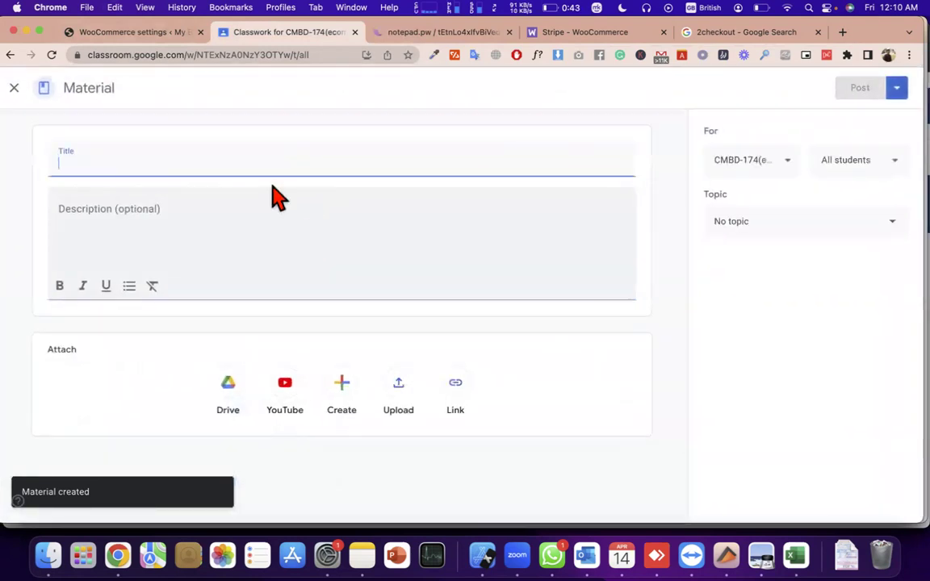
type("cla")
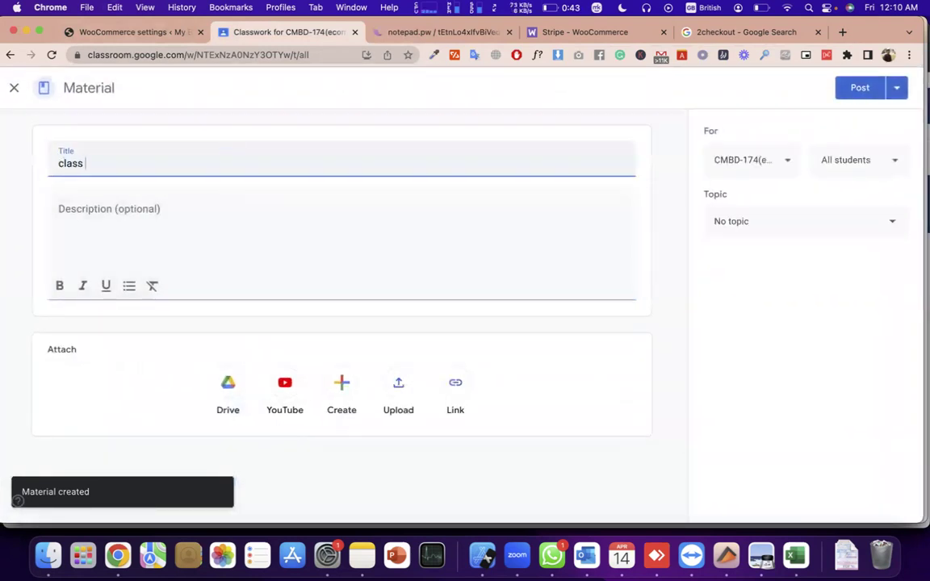
type("ss ")
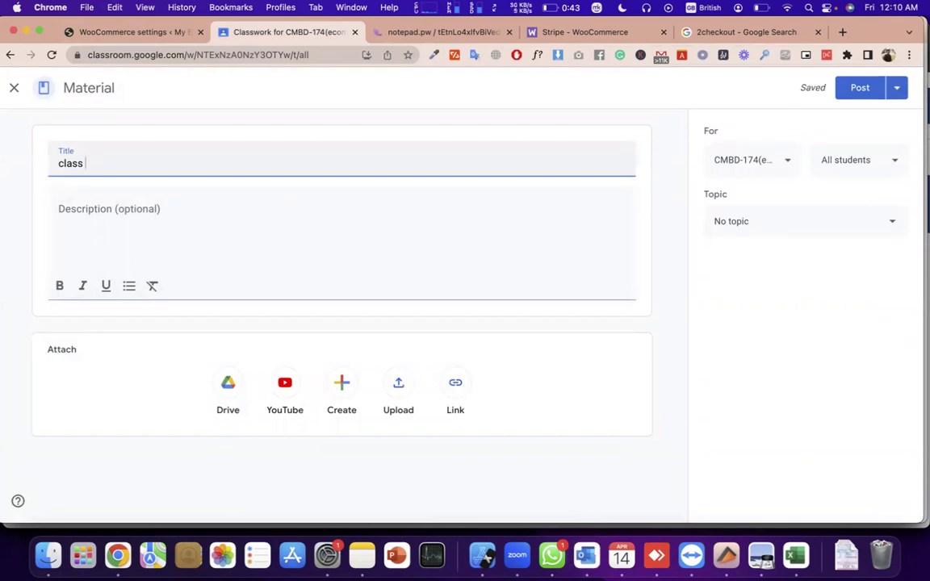
type("nice")
key("BackSpace")
key("BackSpace")
type("deo")
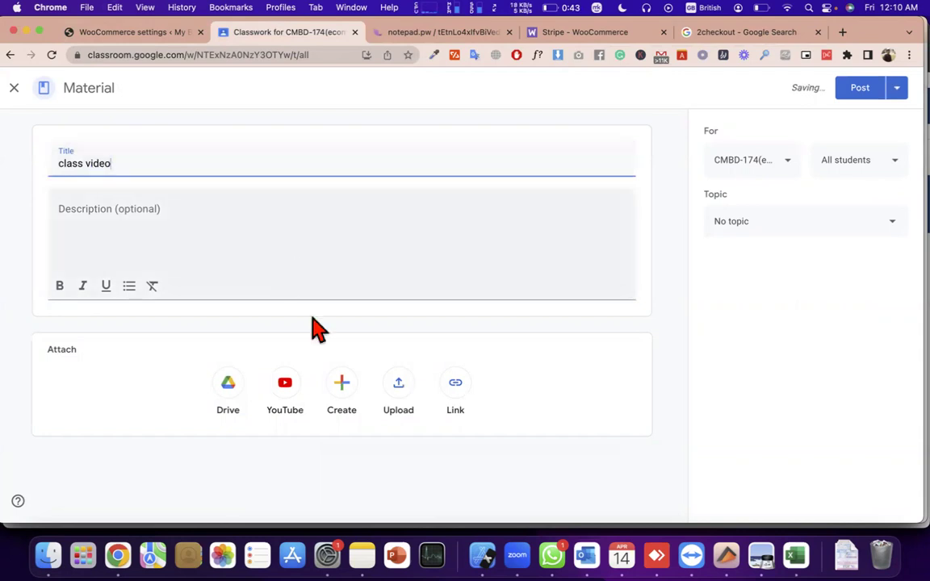
- Assign the "class video" material to the Episode-19 payment gateway topic and post it
left_click(779, 223)
scroll(767, 379, "down", 10)
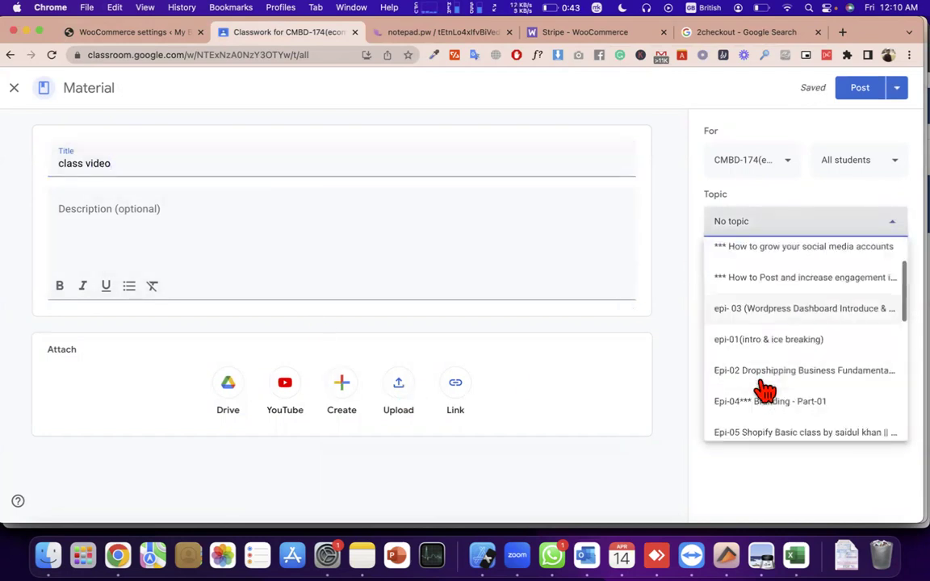
left_click(780, 427)
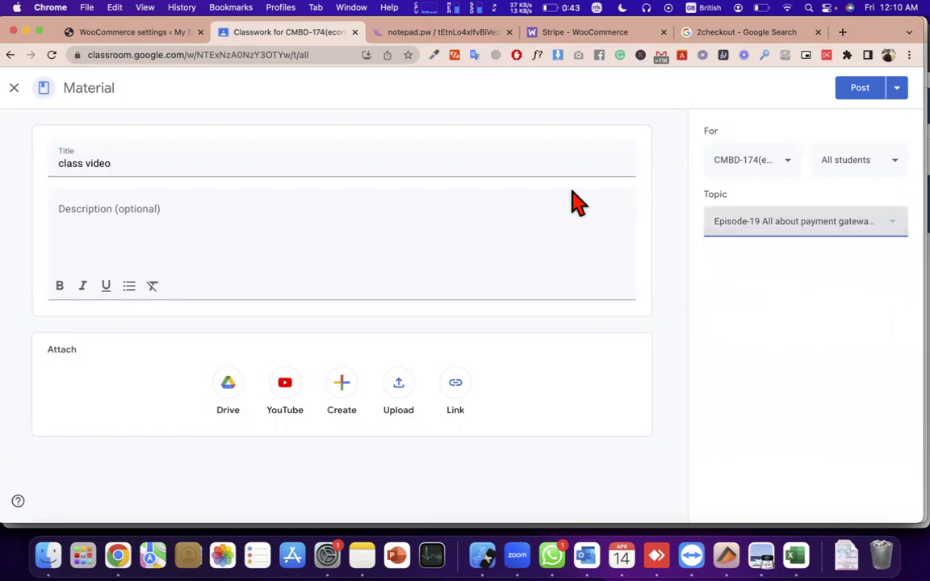
left_click(856, 90)
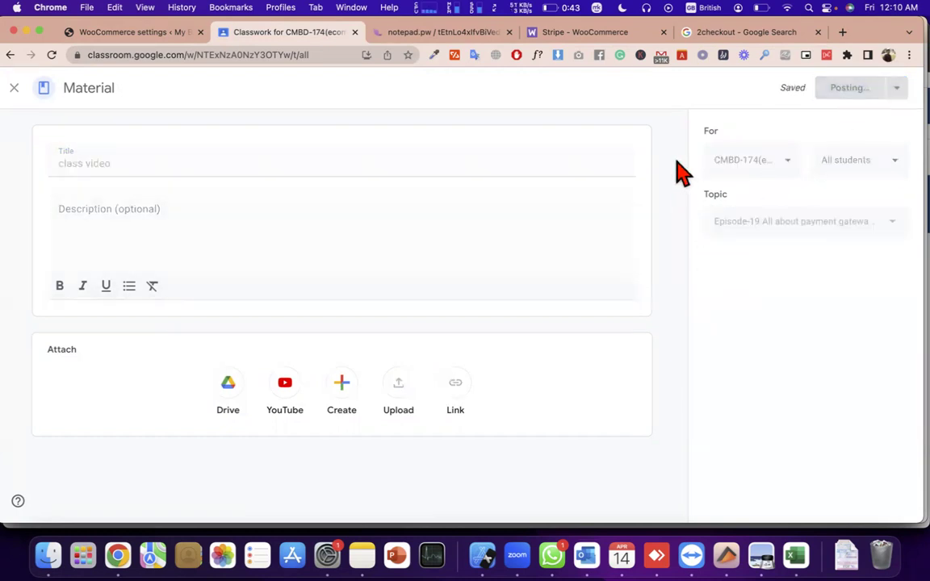